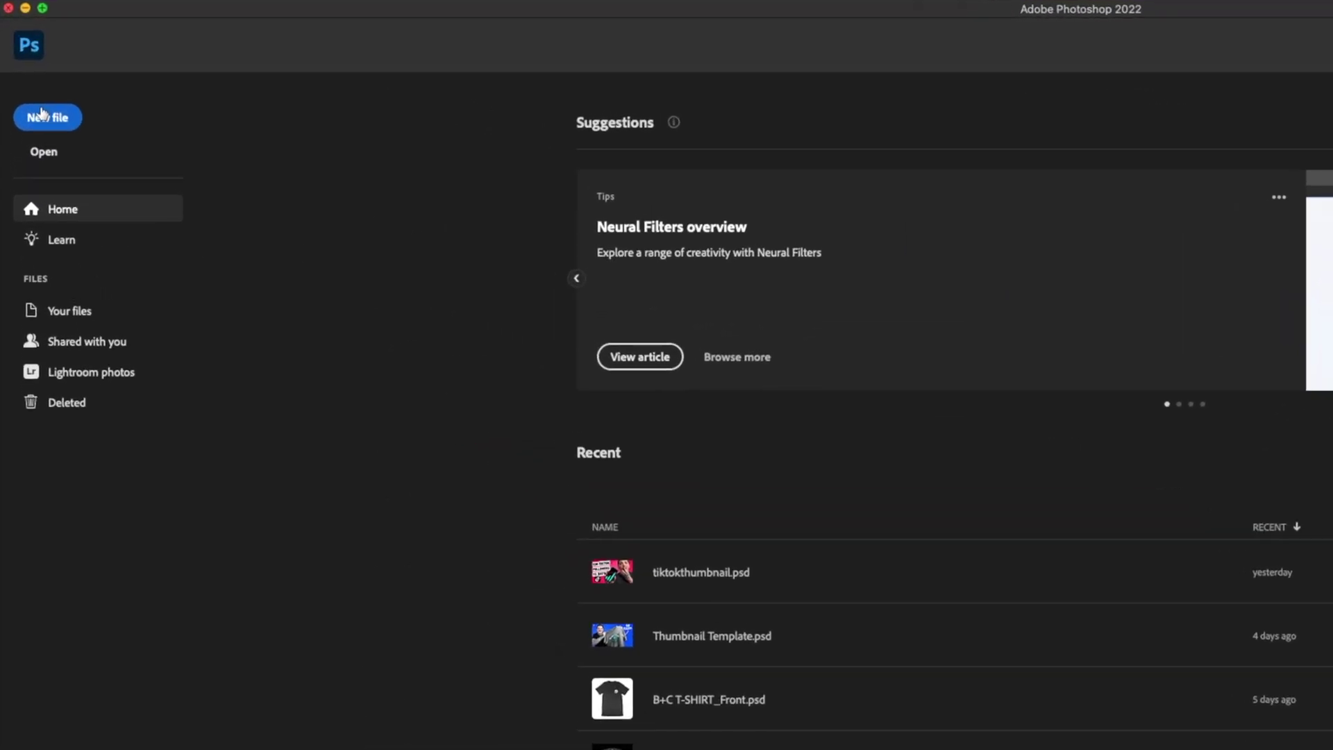
- Start a new document from the saved Merch Design preset and name it Merch Design
{"action": "left_click", "coordinate": [43, 117]}
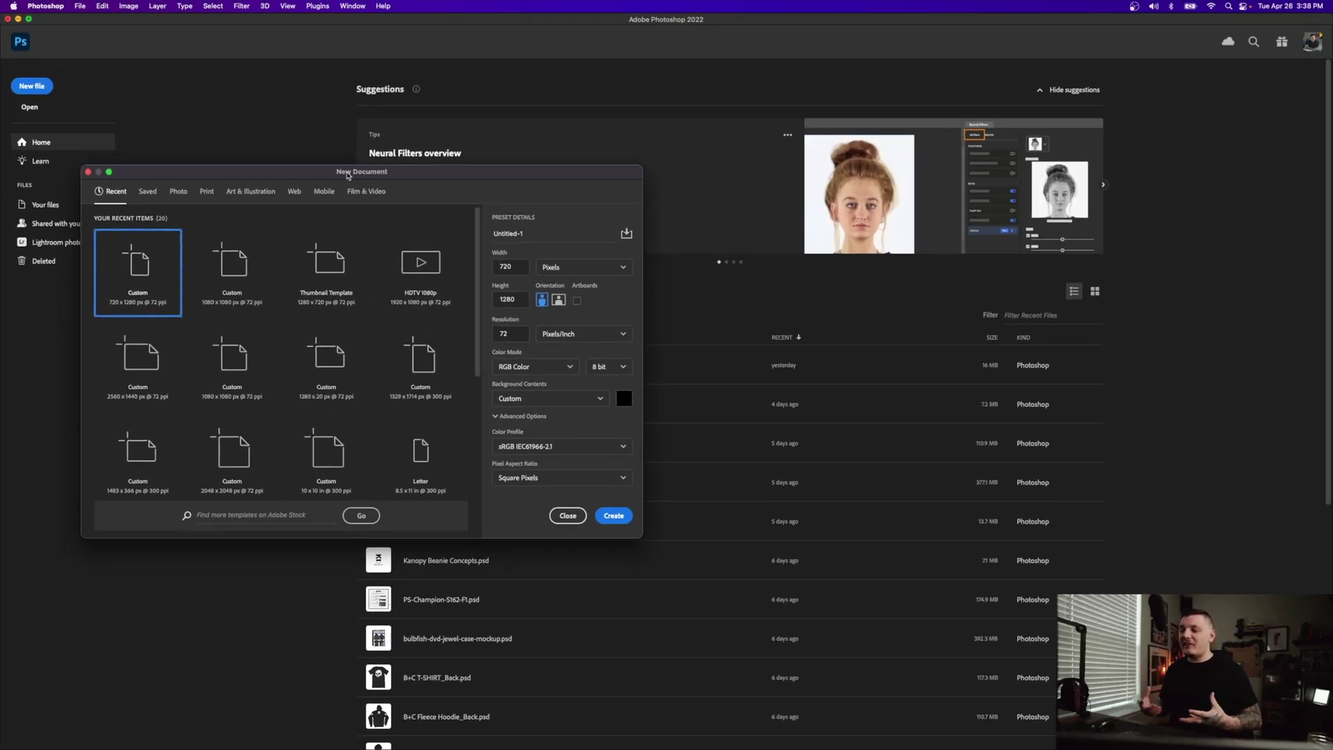
{"action": "left_click", "coordinate": [149, 193]}
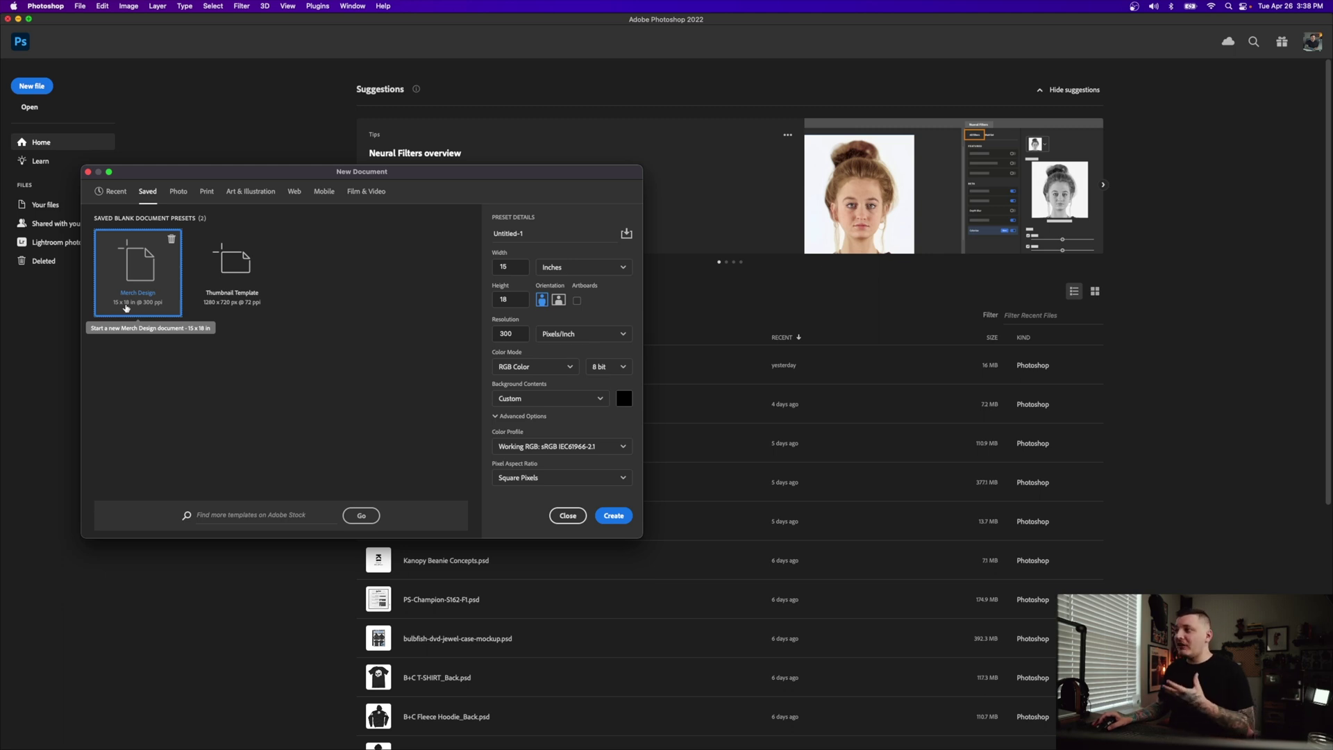
{"action": "double_click", "coordinate": [545, 236]}
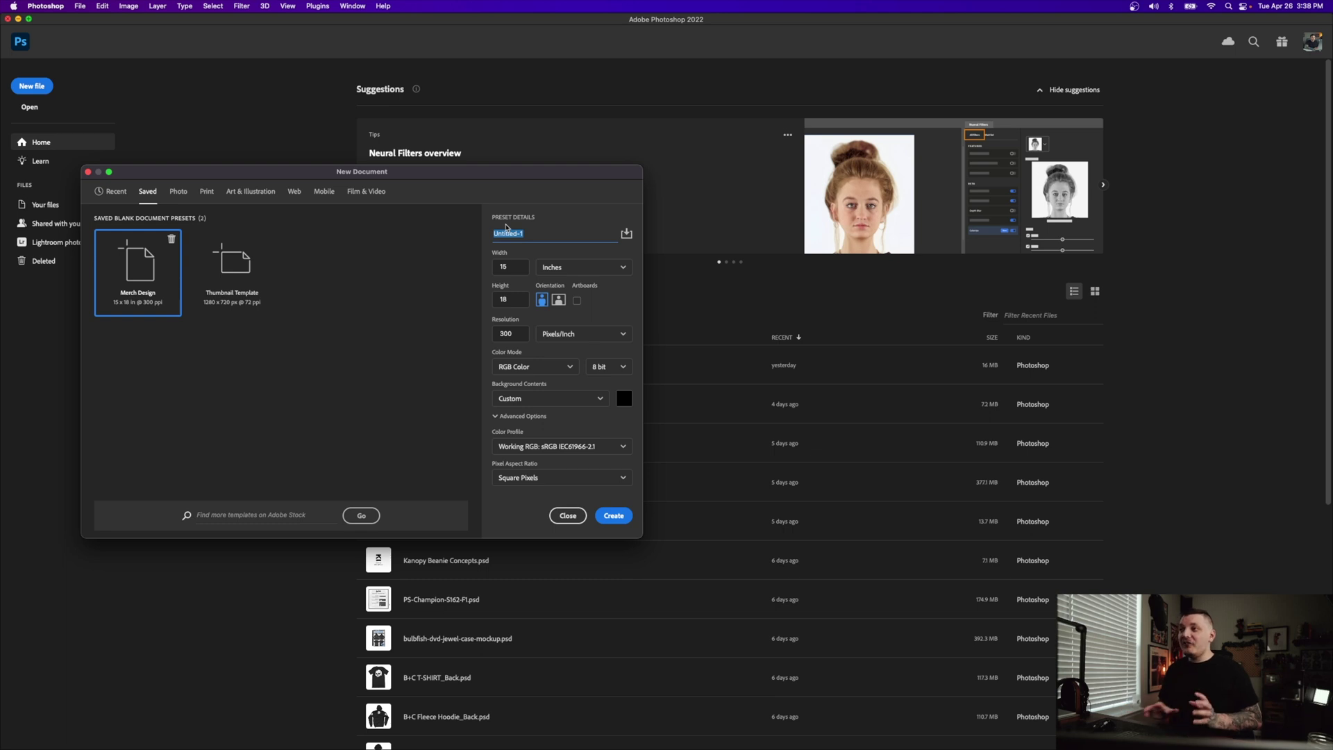
{"action": "type", "text": "Merch Design"}
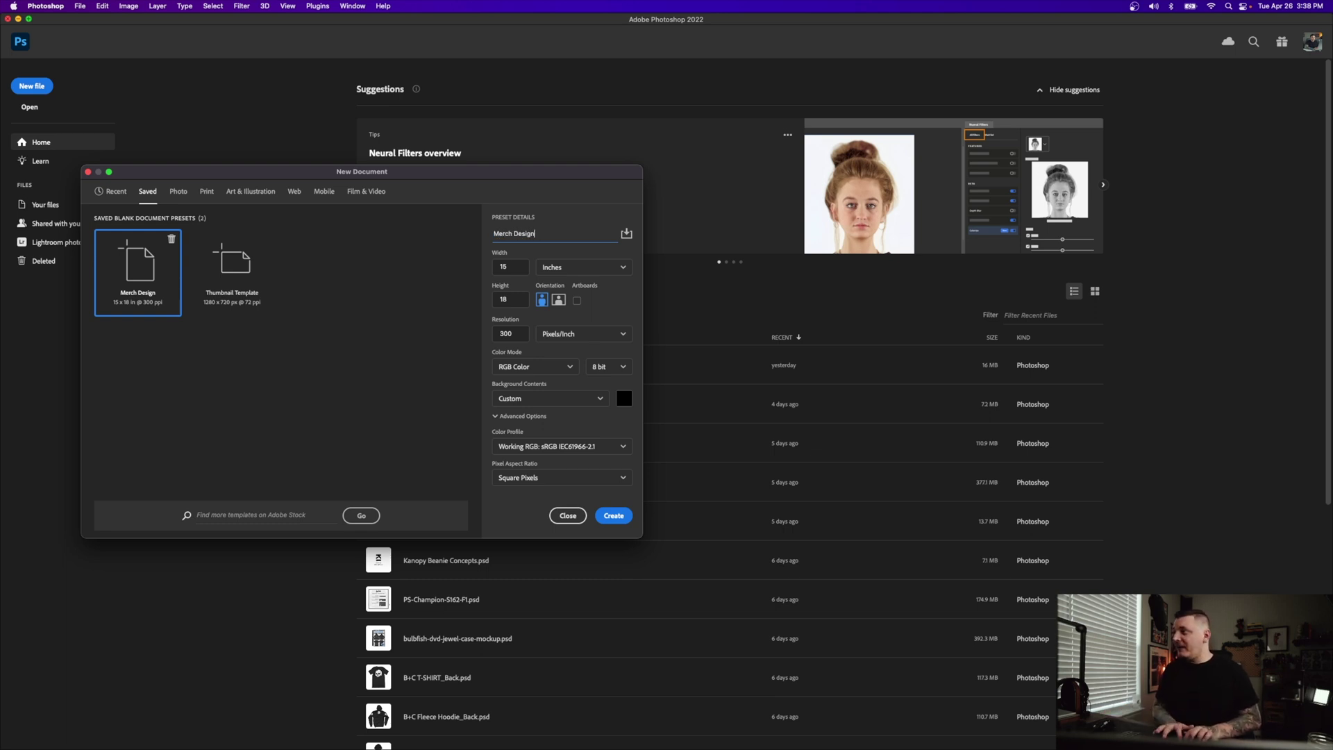
- Create the document at 15 by 18 inches and 300 pixels/inch, with square pixels
{"action": "left_click", "coordinate": [563, 268]}
{"action": "left_click", "coordinate": [554, 269]}
{"action": "left_click", "coordinate": [518, 268]}
{"action": "left_click", "coordinate": [508, 293]}
{"action": "left_click", "coordinate": [517, 335]}
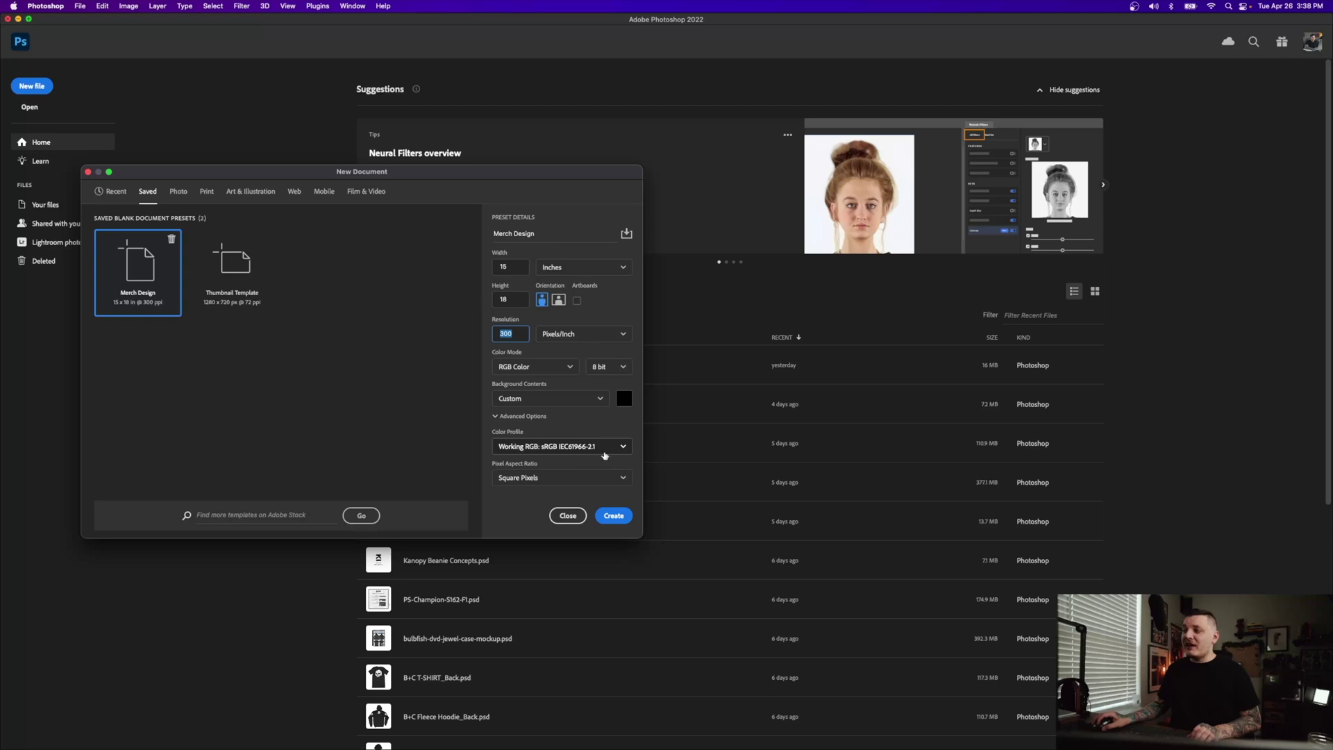
{"action": "left_click", "coordinate": [519, 480]}
{"action": "left_click", "coordinate": [347, 440]}
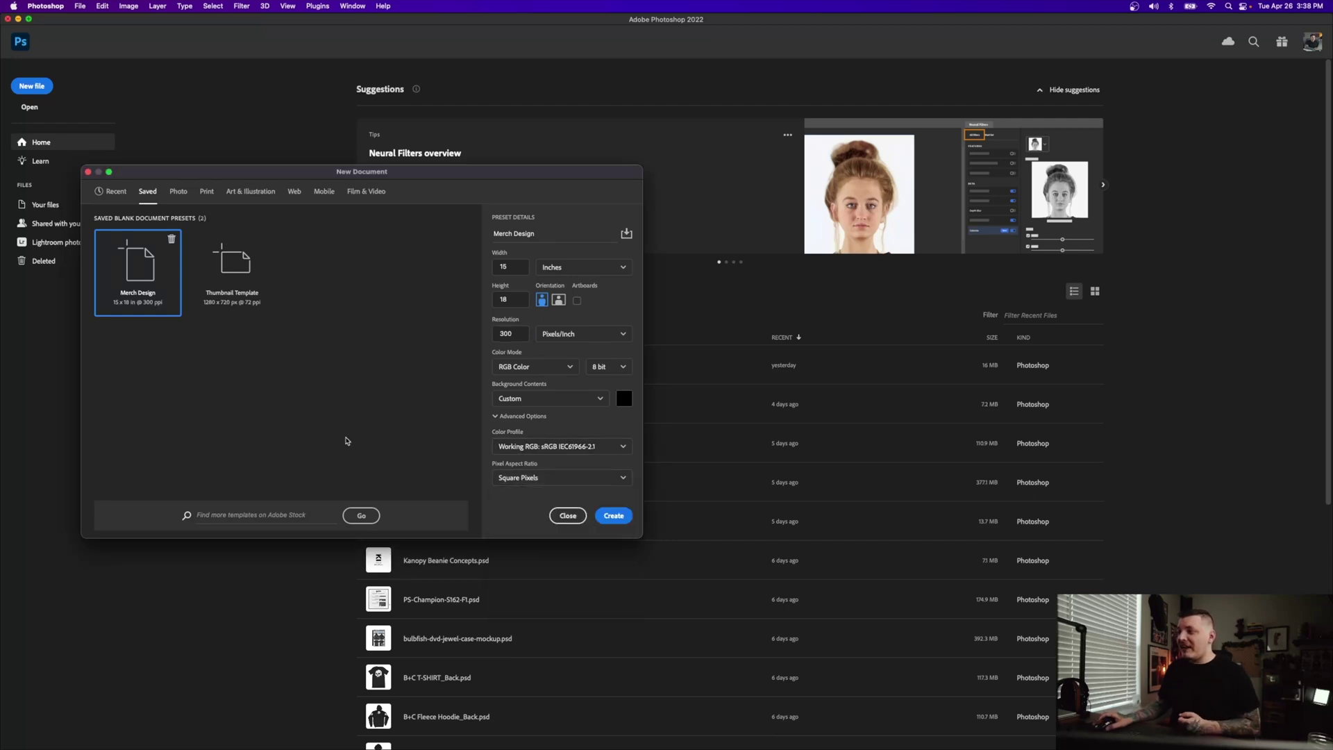
{"action": "double_click", "coordinate": [131, 267]}
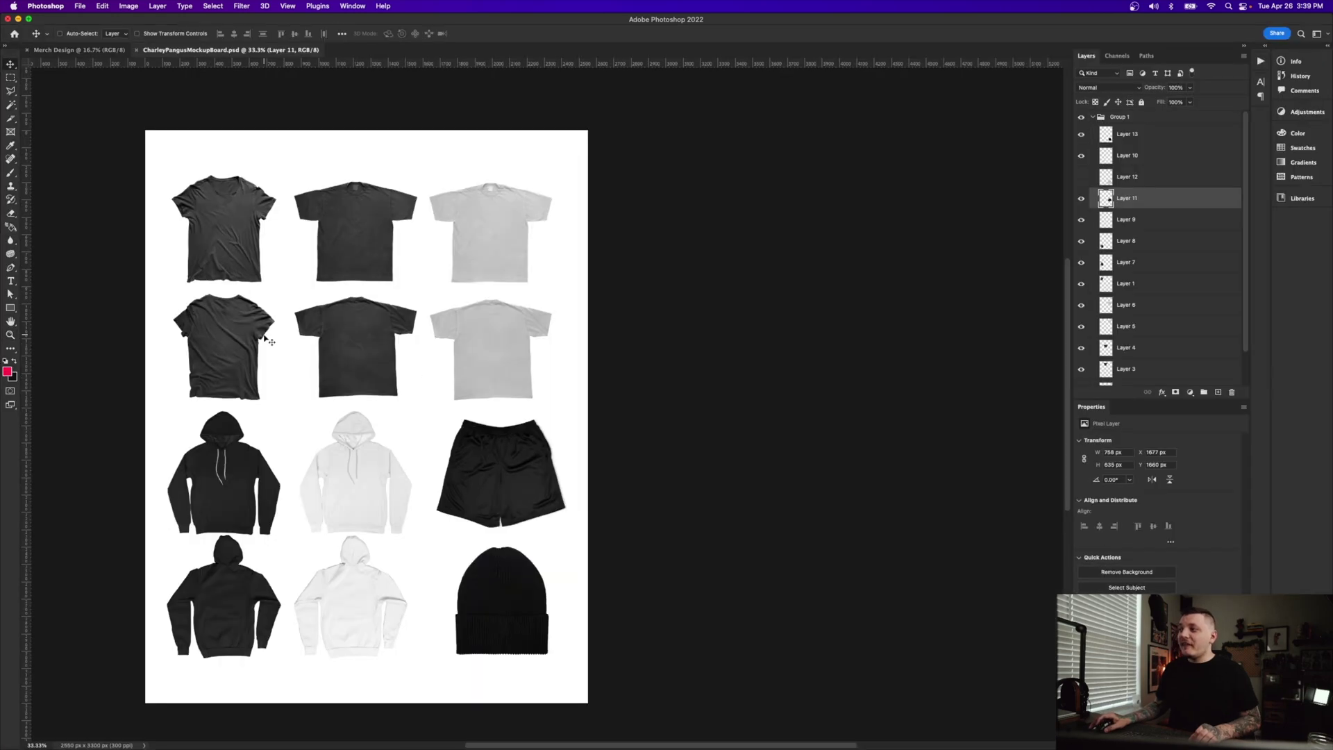
- Examine the clothing templates on the mockup board document and the list of available workspaces
{"action": "scroll", "coordinate": [437, 374], "scroll_direction": "left", "scroll_amount": 2}
{"action": "scroll", "coordinate": [437, 374], "scroll_direction": "down", "scroll_amount": 1}
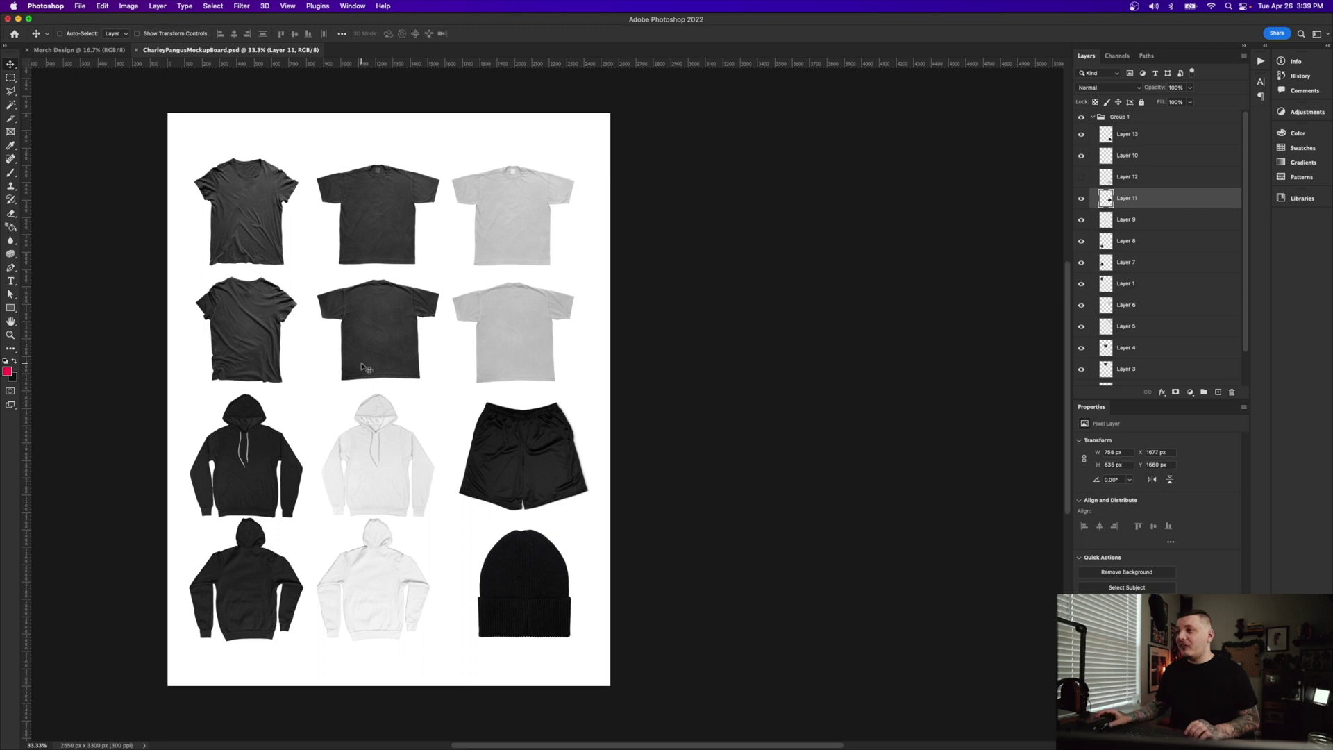
{"action": "scroll", "coordinate": [375, 319], "scroll_direction": "right", "scroll_amount": 2}
{"action": "scroll", "coordinate": [375, 319], "scroll_direction": "down", "scroll_amount": 1}
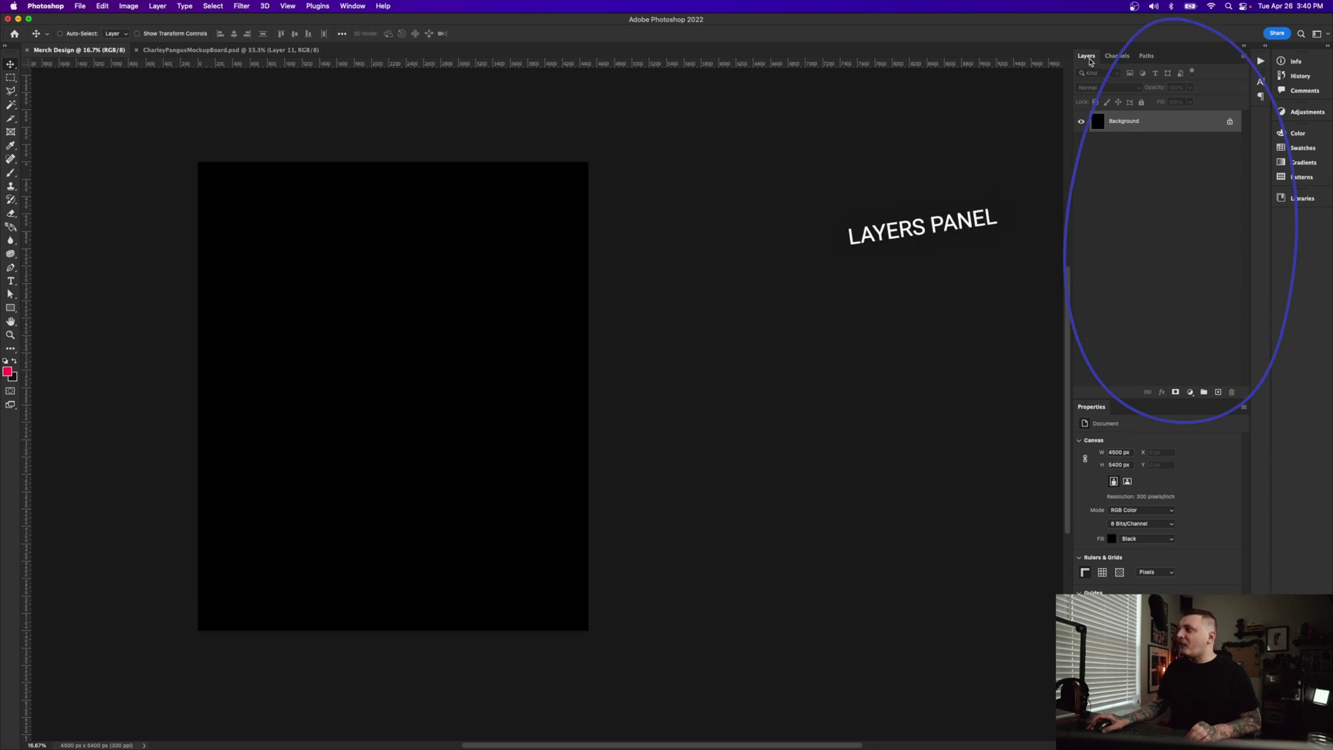
{"action": "left_click", "coordinate": [1323, 35]}
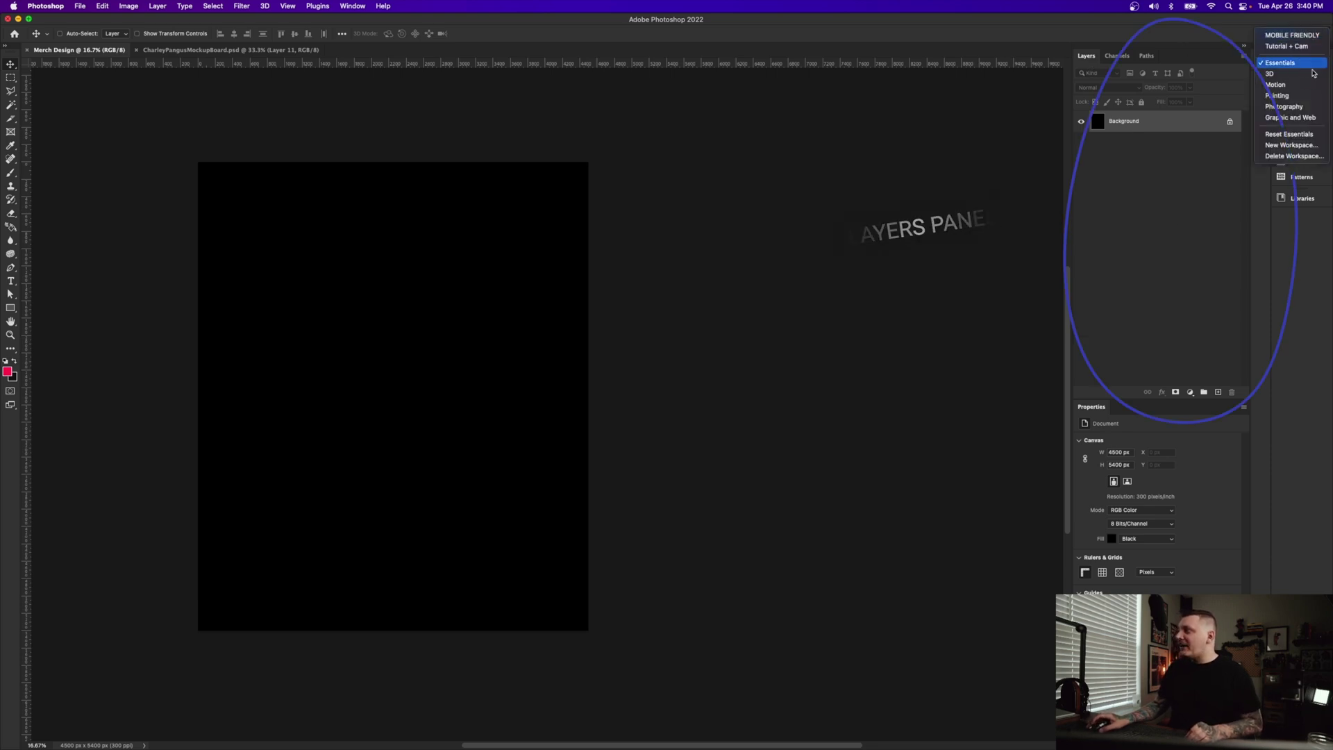
{"action": "left_click", "coordinate": [1328, 34]}
{"action": "left_click", "coordinate": [1325, 33]}
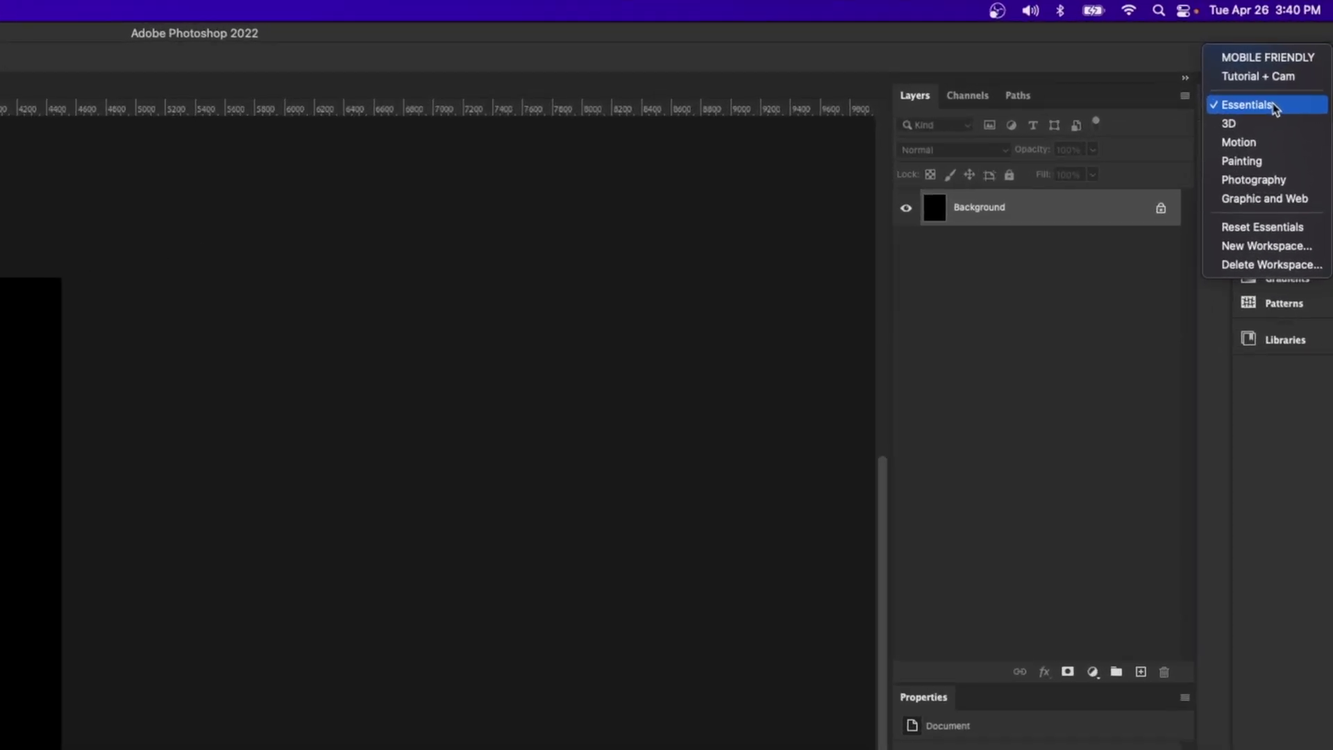
{"action": "left_click", "coordinate": [1089, 336]}
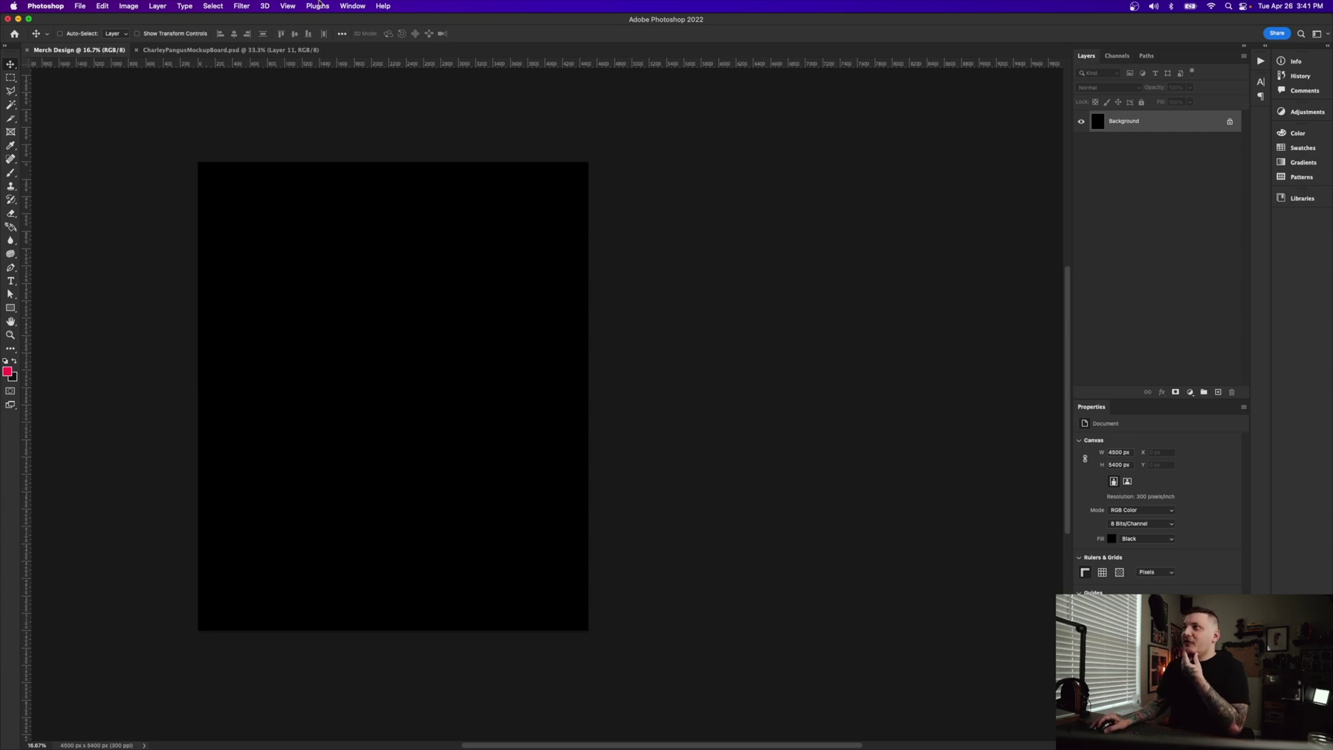
{"action": "left_click", "coordinate": [288, 6]}
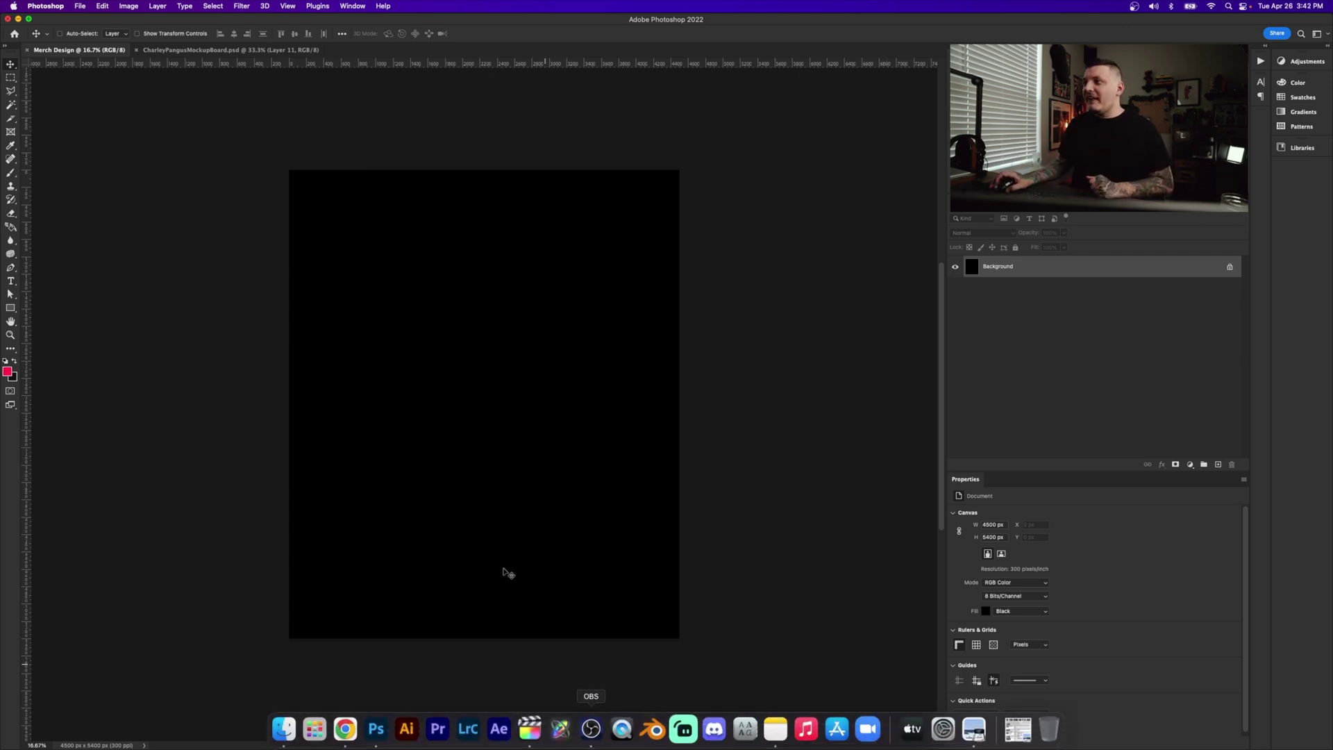
{"action": "left_click", "coordinate": [206, 50]}
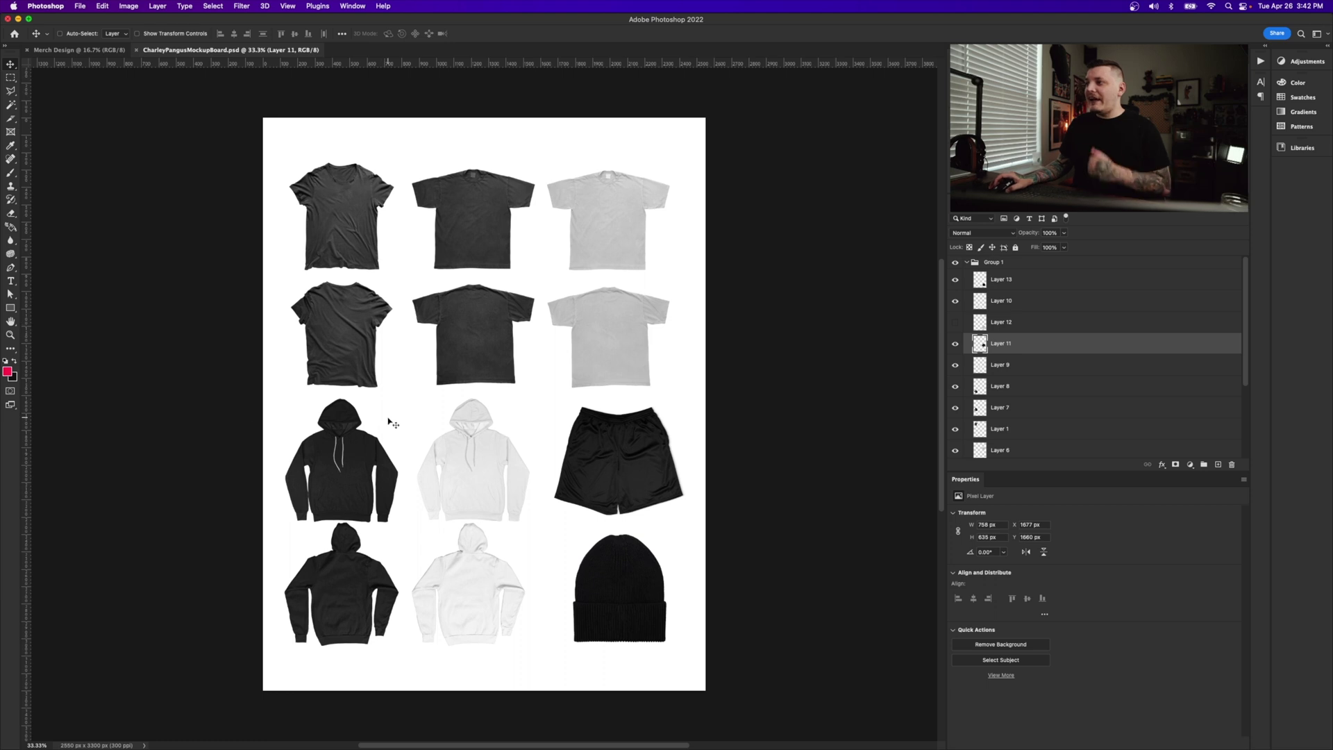
{"action": "key", "text": "ctrl+Tab"}
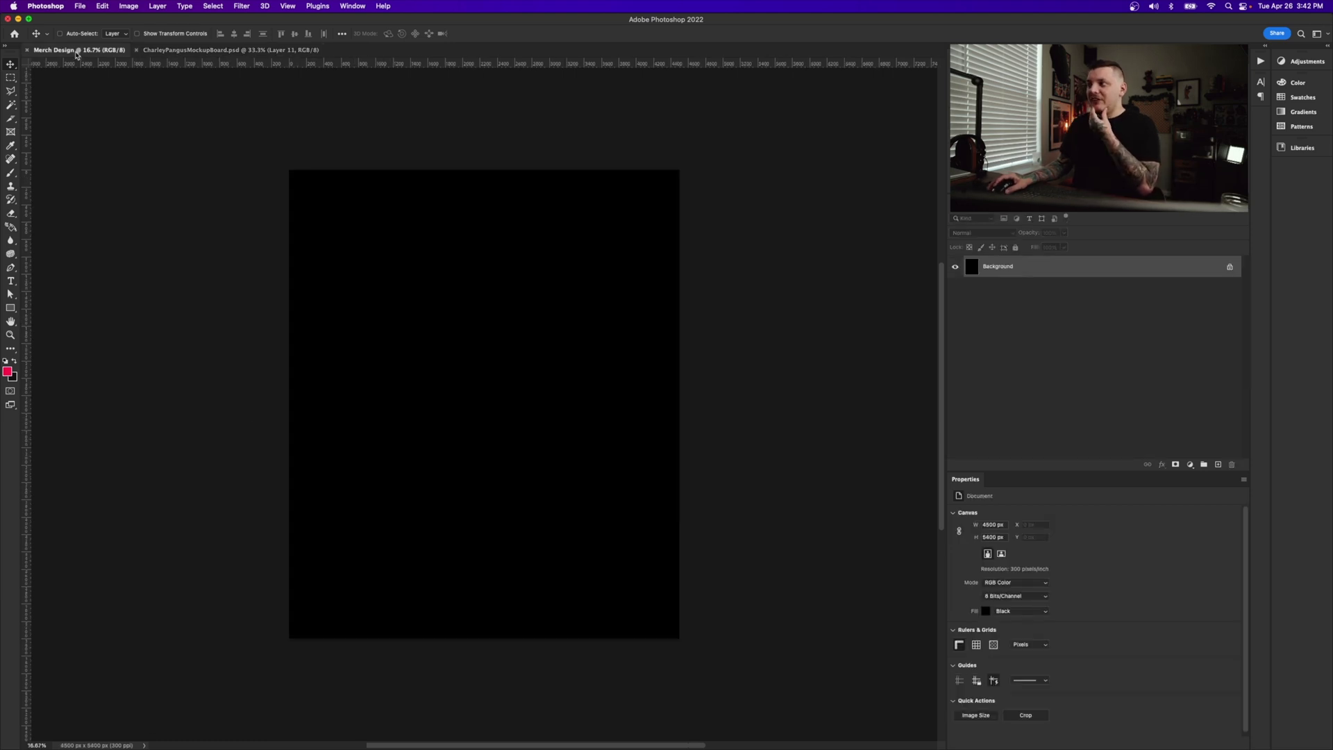
- Switch to Chrome, enlarge the browser window and search publicdomainvectors.org for "skull"
{"action": "left_click", "coordinate": [347, 726]}
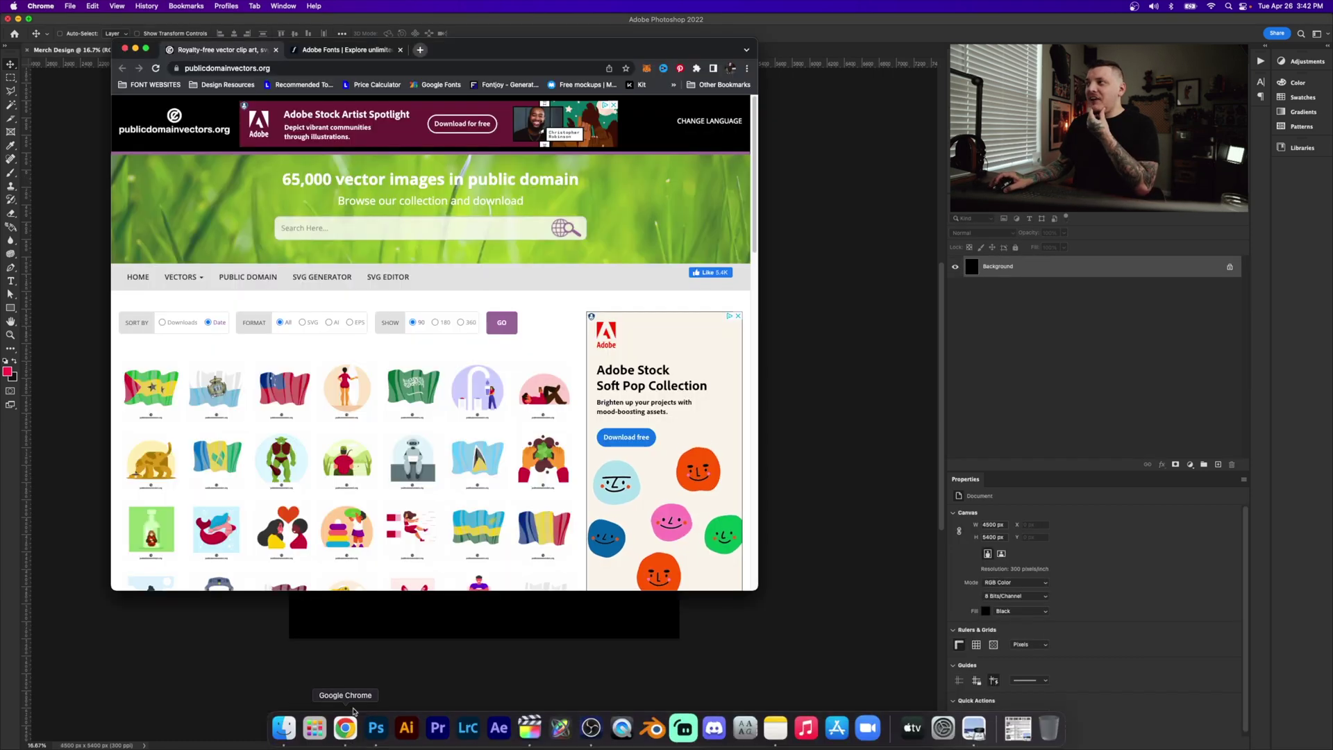
{"action": "left_click_drag", "start_coordinate": [194, 55], "coordinate": [201, 72]}
{"action": "left_click", "coordinate": [152, 64]}
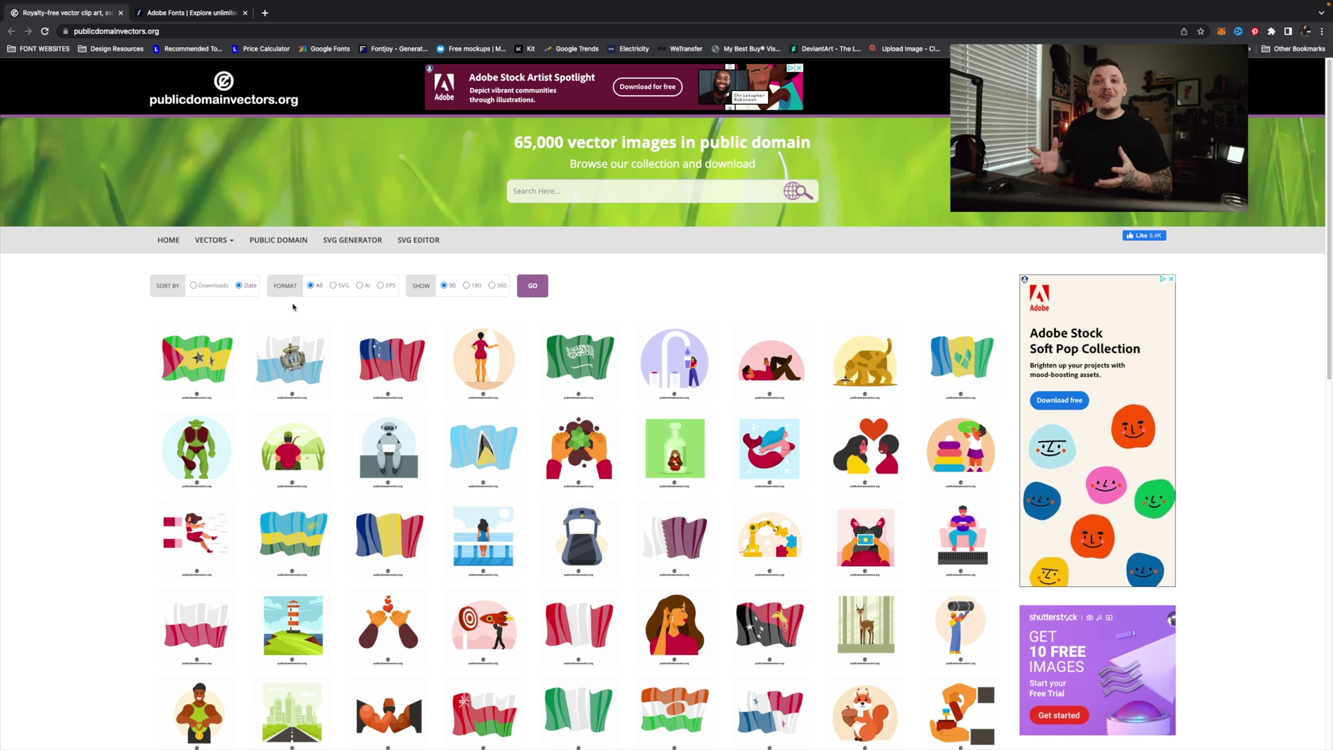
{"action": "left_click", "coordinate": [222, 240]}
{"action": "left_click", "coordinate": [222, 241]}
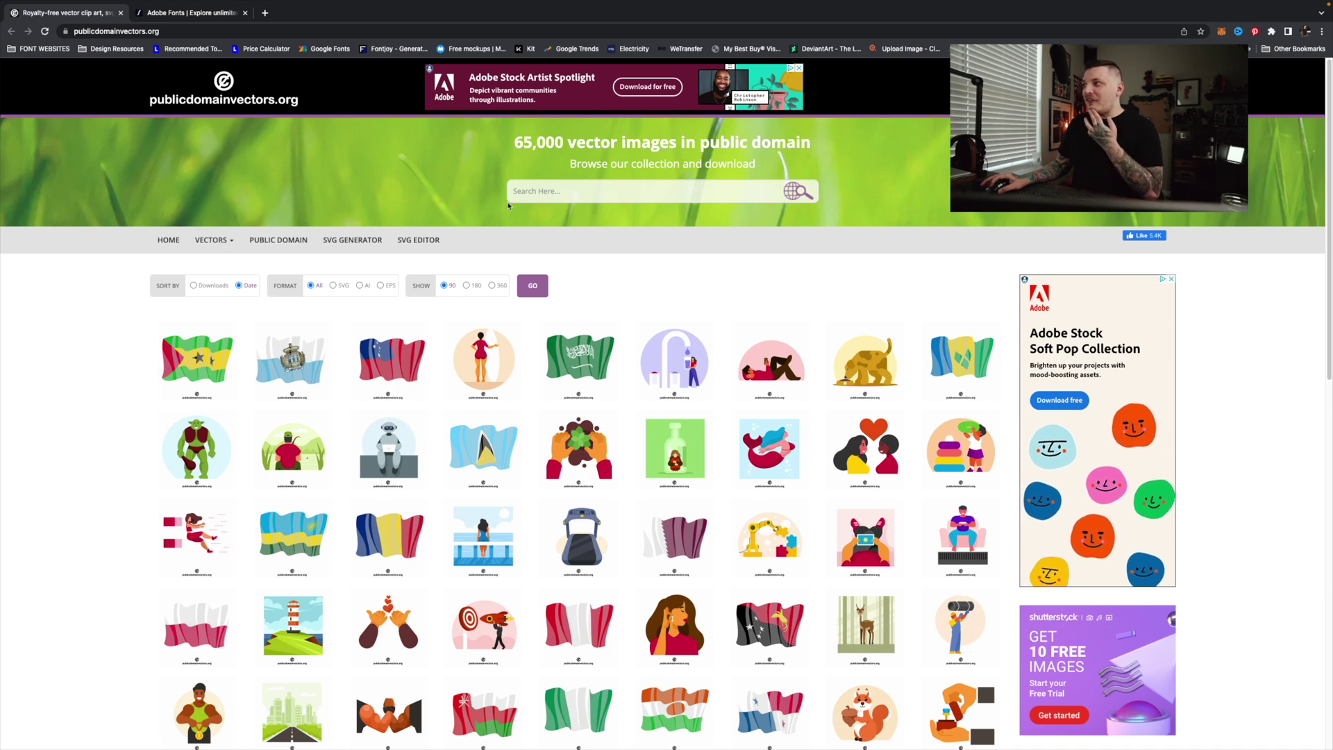
{"action": "left_click", "coordinate": [541, 198]}
{"action": "type", "text": "skull"}
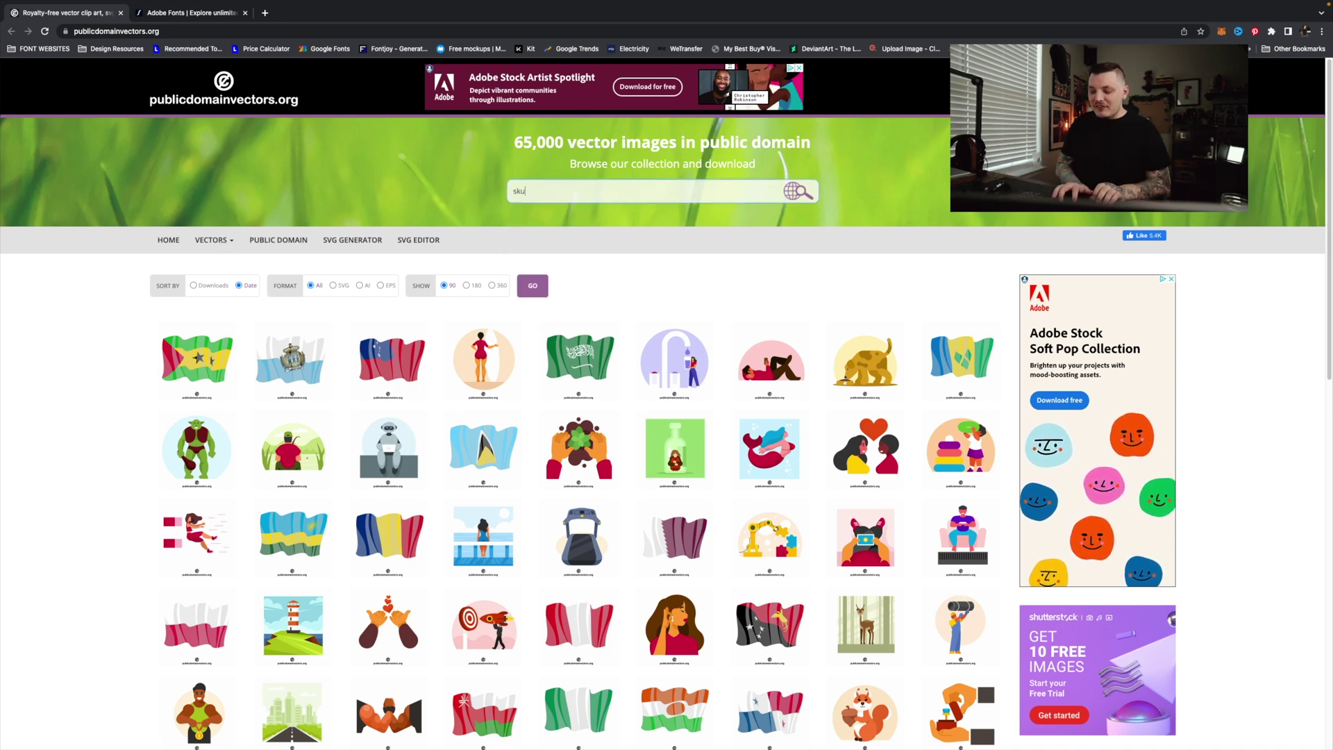
{"action": "key", "text": "Return"}
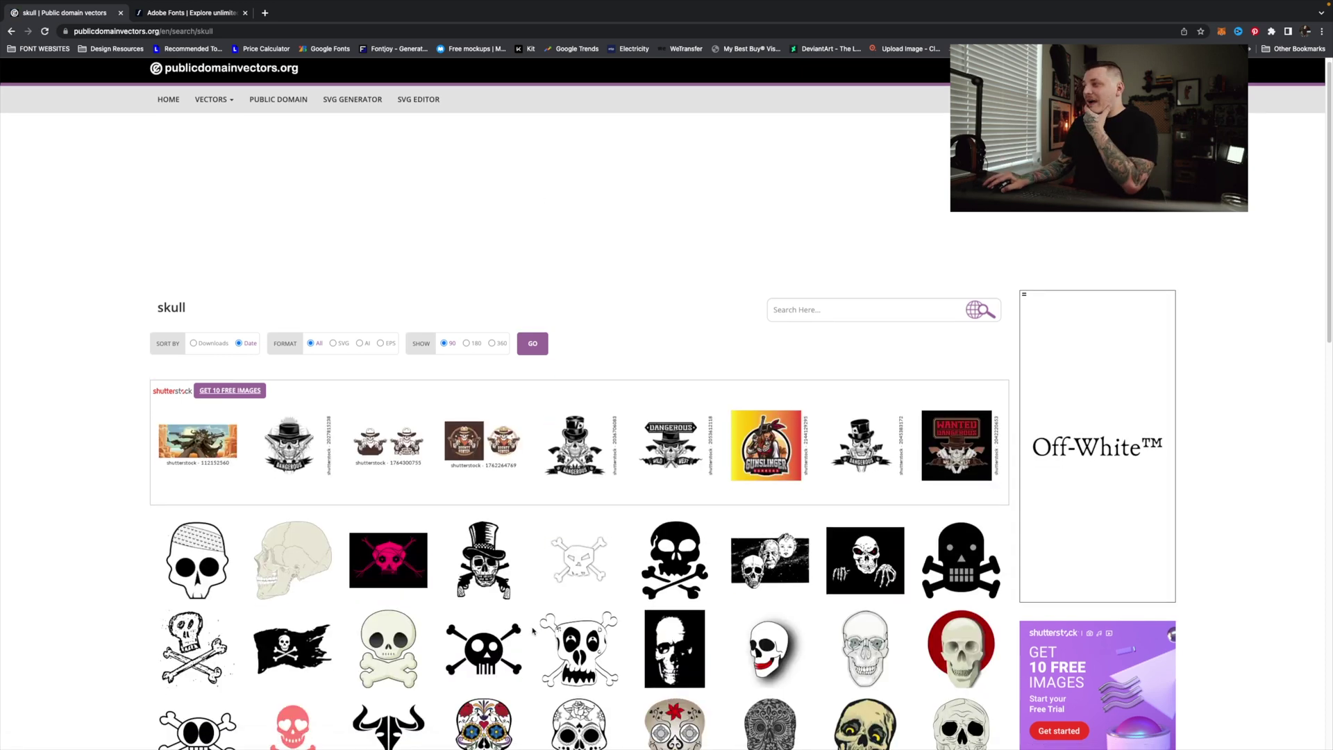
- Download the Skull, Man, Baby, Secret Societies and human skull vectors as SVG files, and return to the skull results
{"action": "scroll", "coordinate": [532, 631], "scroll_direction": "down", "scroll_amount": 5}
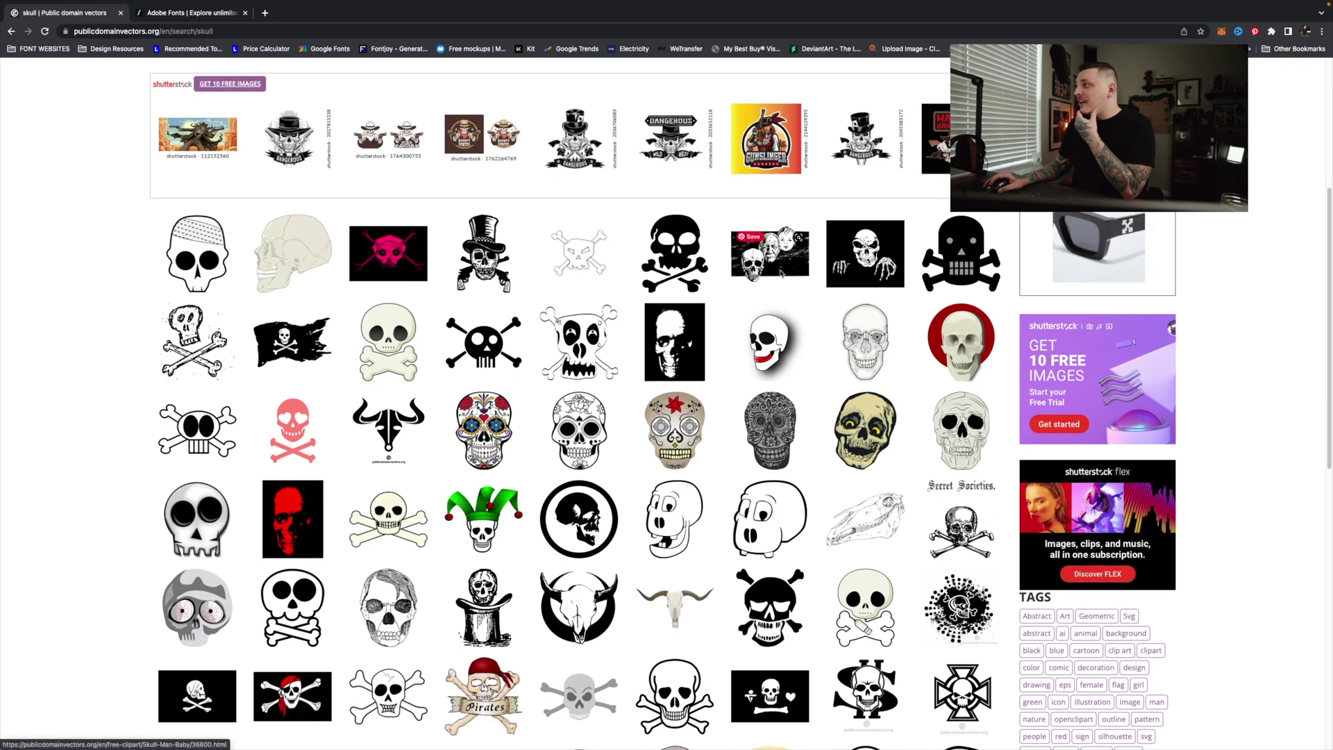
{"action": "left_click", "coordinate": [781, 273]}
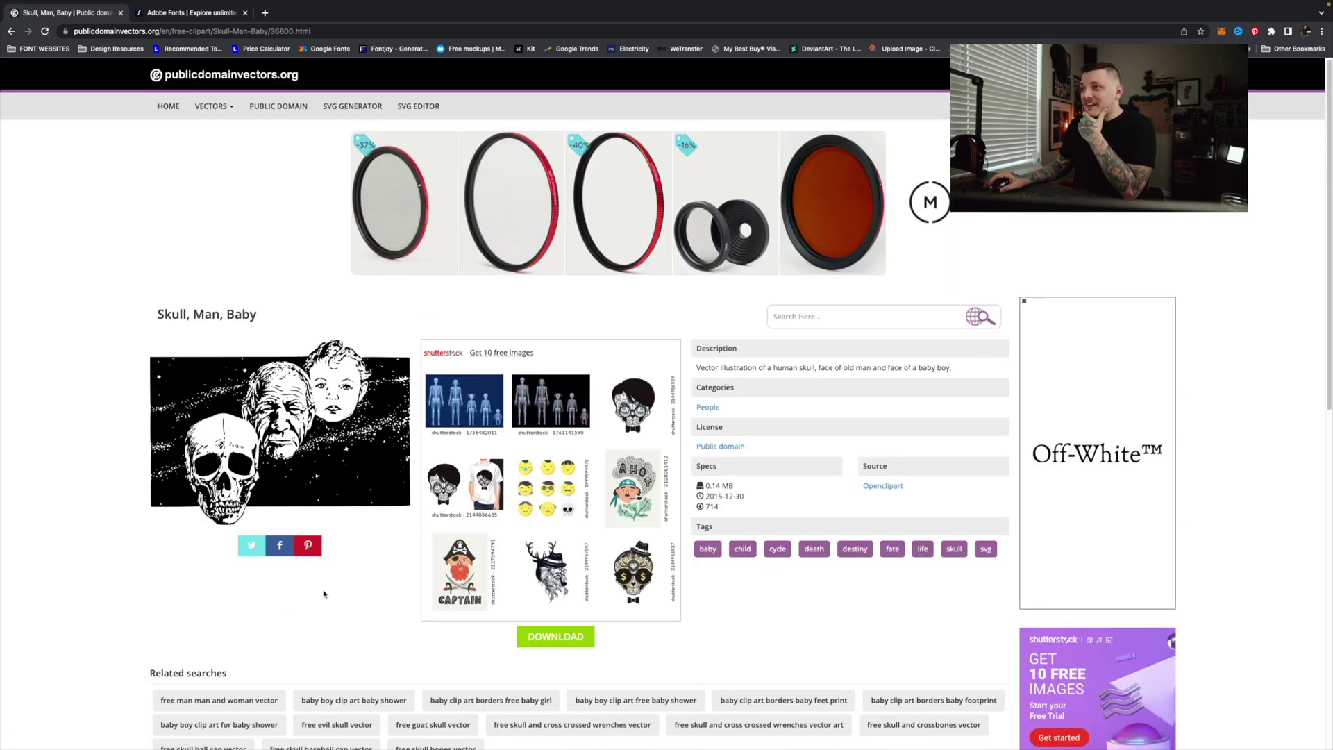
{"action": "scroll", "coordinate": [159, 340], "scroll_direction": "down", "scroll_amount": 1}
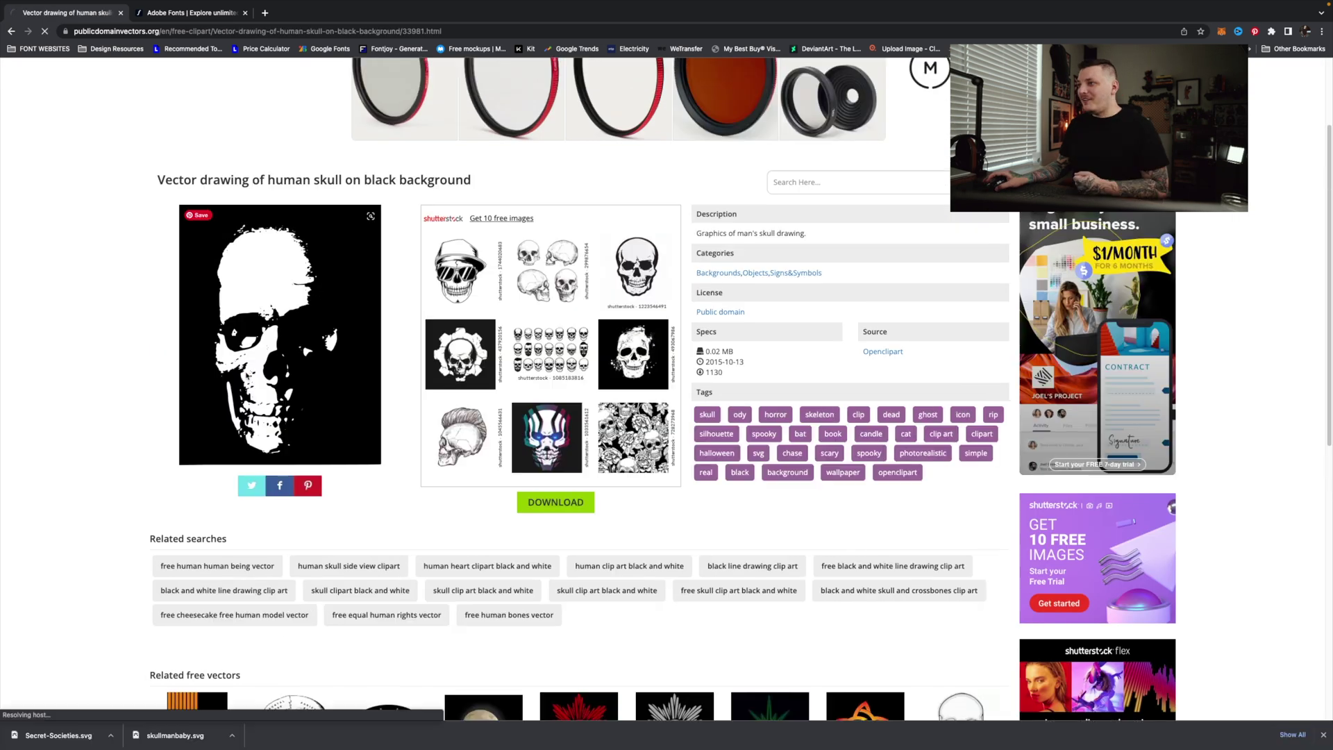
{"action": "left_click", "coordinate": [12, 31]}
{"action": "scroll", "coordinate": [379, 295], "scroll_direction": "up", "scroll_amount": 4}
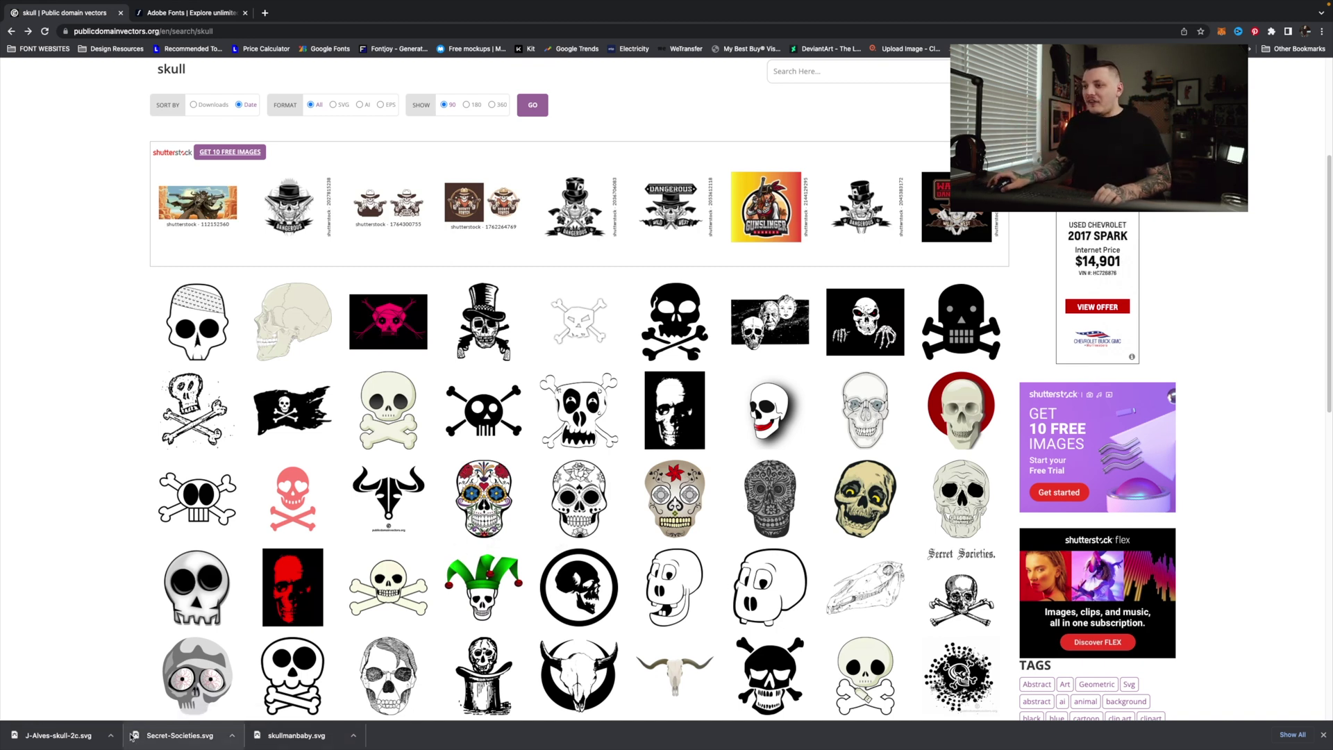
- Place skullmanbaby.svg from the Downloads folder into the Merch Design document, centred at about 4390 by 3127 px
{"action": "left_click", "coordinate": [353, 737]}
{"action": "left_click", "coordinate": [384, 723]}
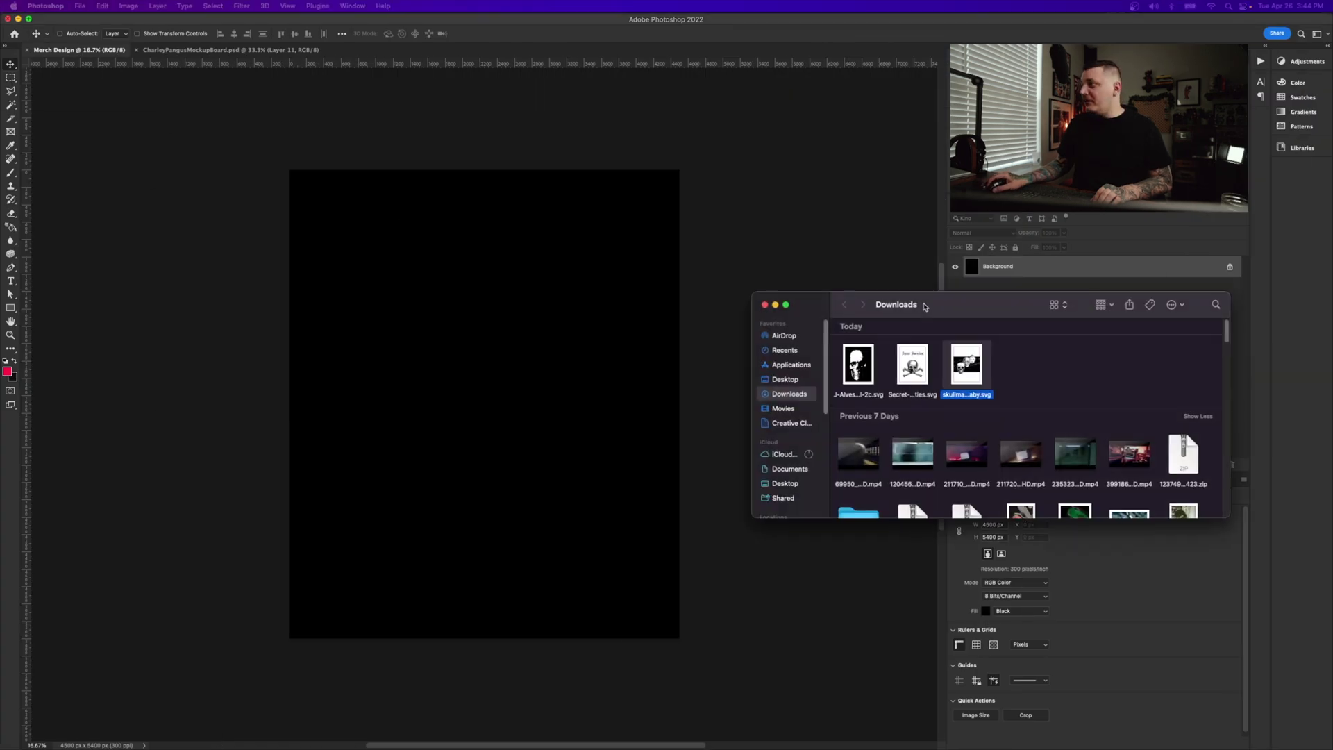
{"action": "left_click_drag", "start_coordinate": [967, 365], "coordinate": [493, 250]}
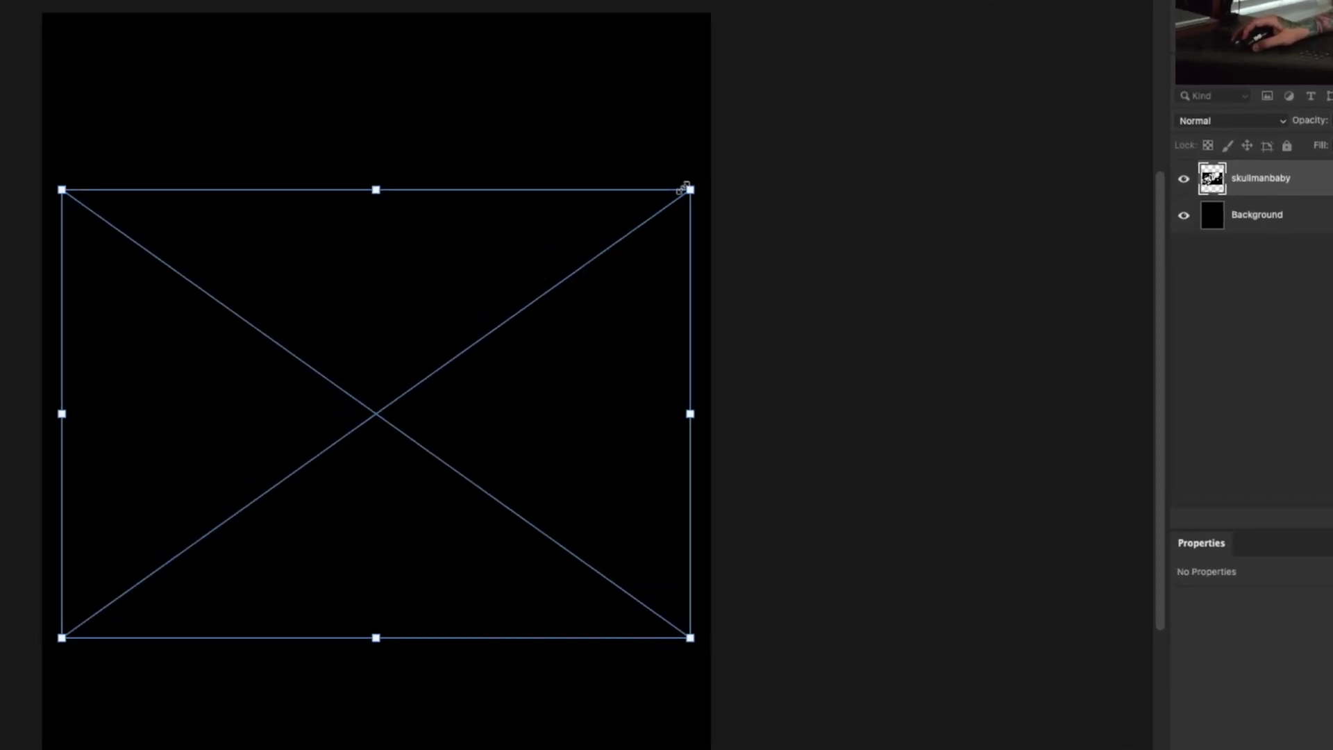
{"action": "mouse_move", "coordinate": [684, 188]}
{"action": "left_mouse_down"}
{"action": "mouse_move", "coordinate": [735, 155]}
{"action": "mouse_move", "coordinate": [696, 178]}
{"action": "left_mouse_up"}
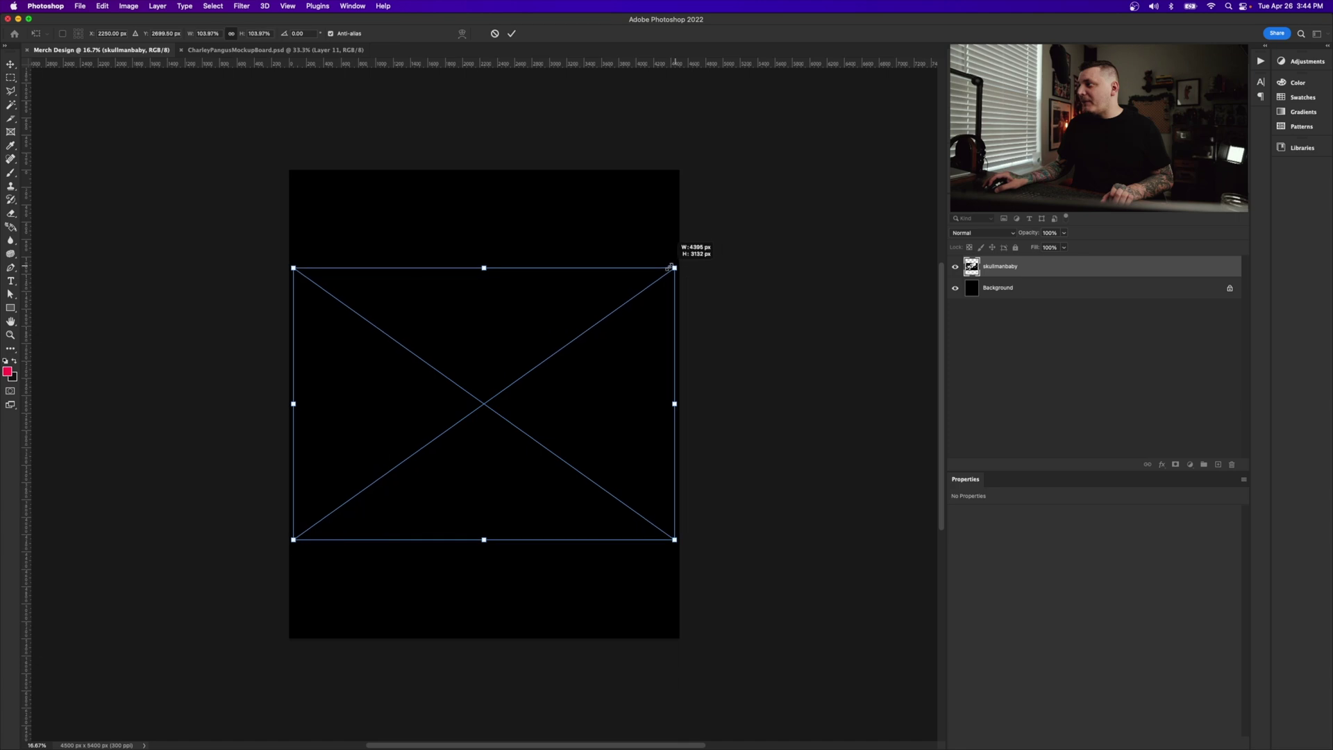
{"action": "left_click_drag", "start_coordinate": [669, 266], "coordinate": [670, 265]}
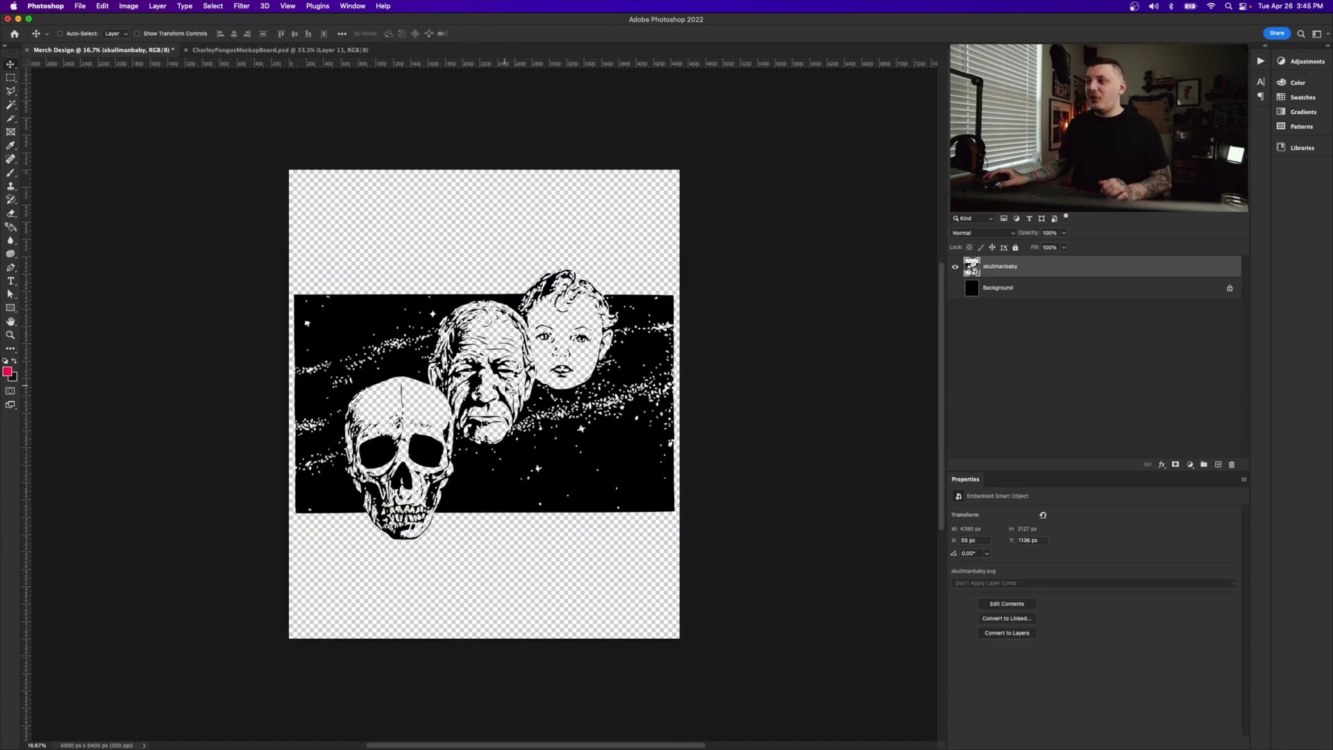
- Show the black Background layer, then duplicate it and invert the copy to white
{"action": "left_click", "coordinate": [960, 291]}
{"action": "left_click", "coordinate": [960, 291]}
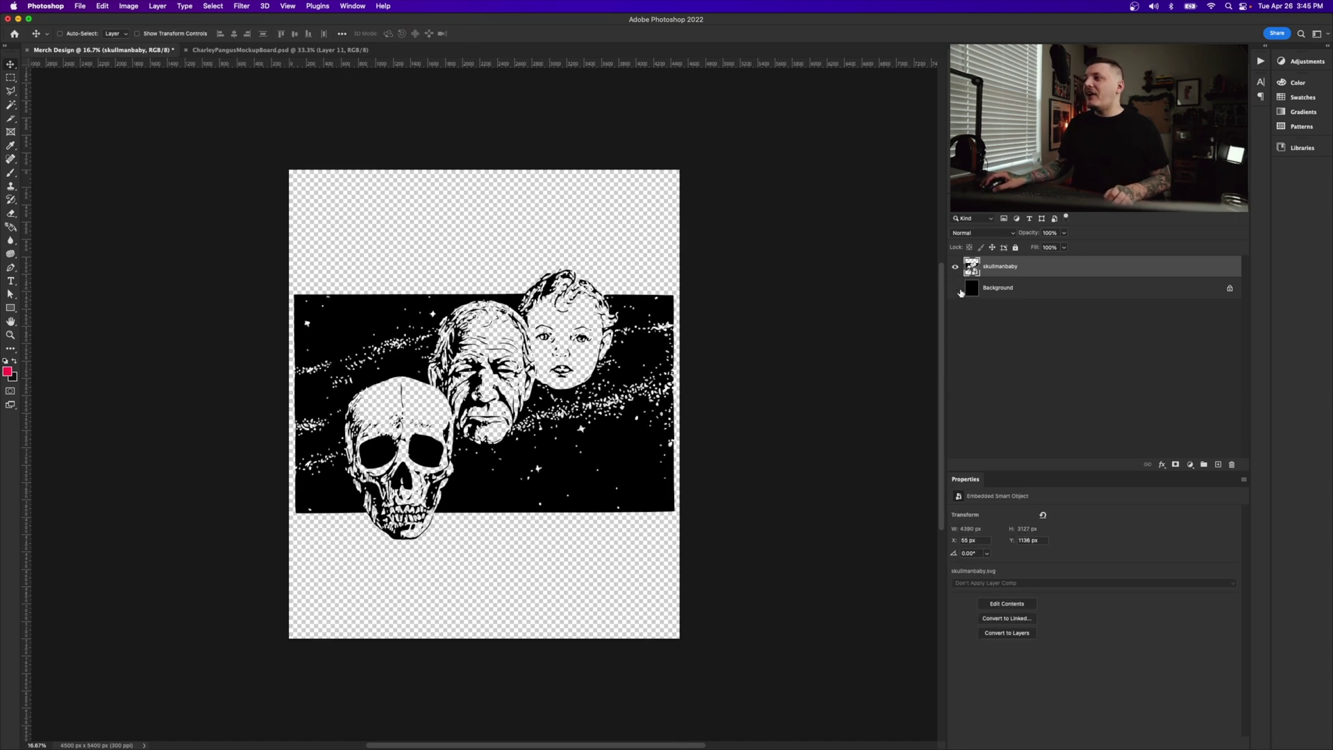
{"action": "left_click", "coordinate": [960, 291]}
{"action": "left_click", "coordinate": [983, 294]}
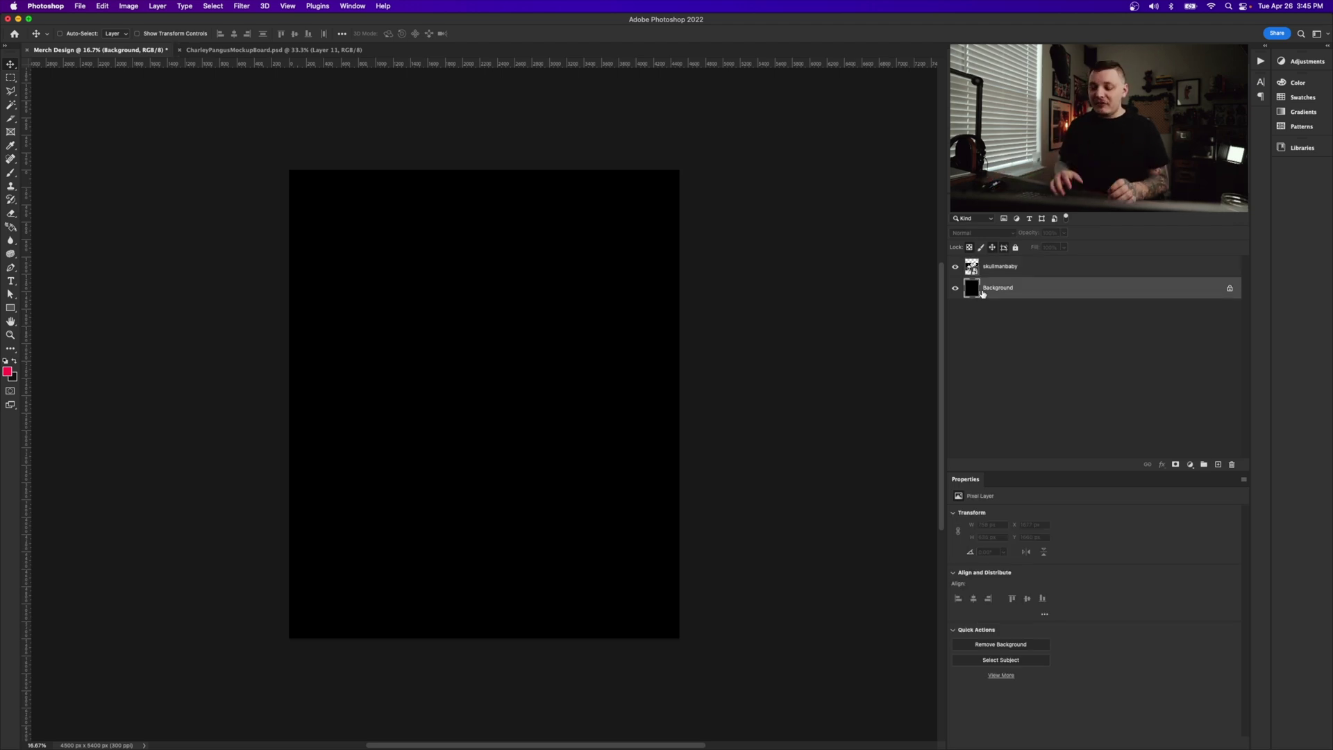
{"action": "key", "text": "cmd+j"}
{"action": "key", "text": "super+i"}
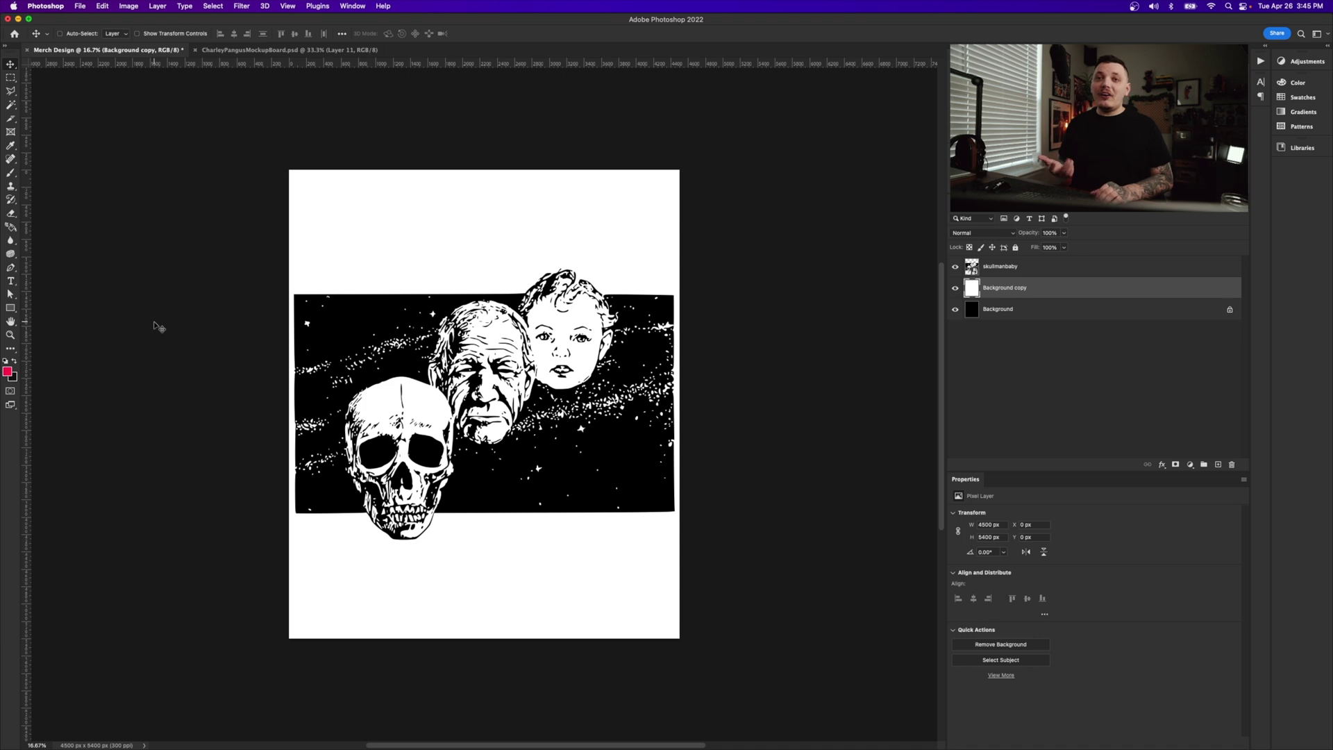
- Rename the white background copy layer as Lighter Color Shirts
{"action": "double_click", "coordinate": [1005, 288]}
{"action": "type", "text": "Lighter Color Shirts"}
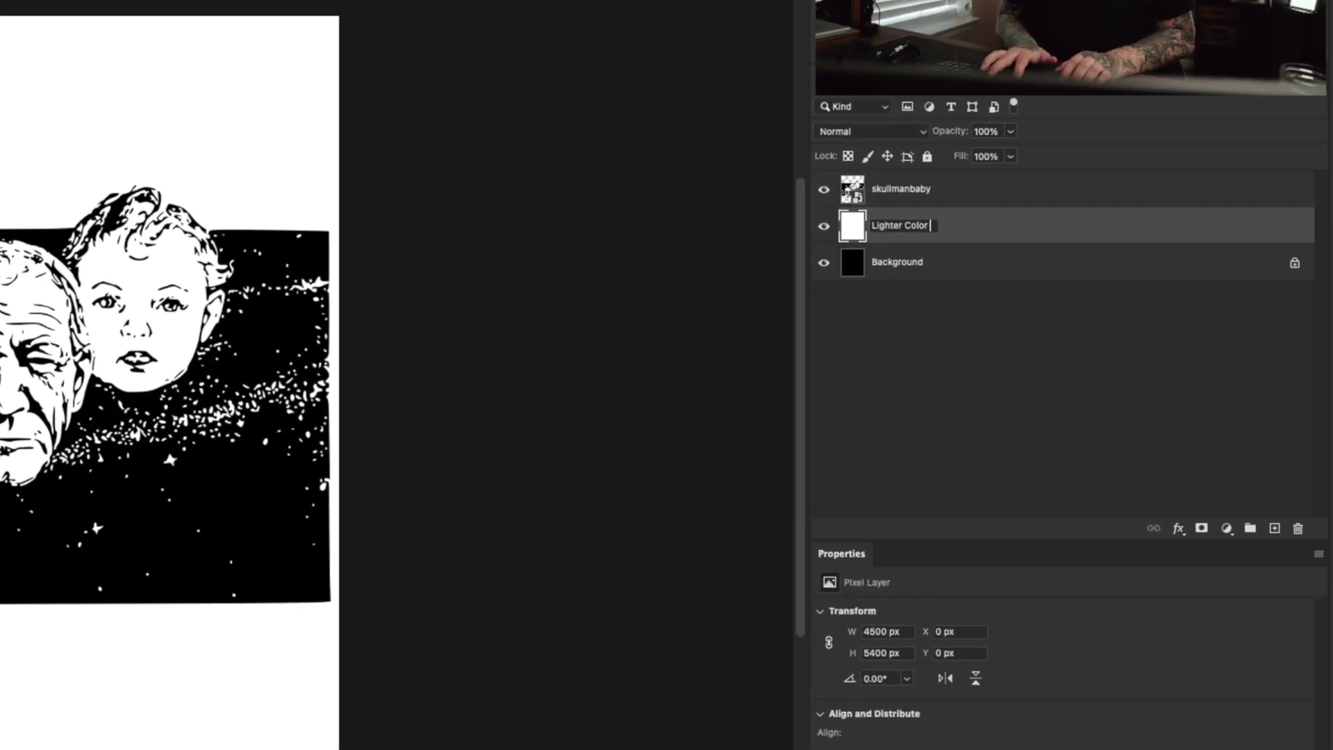
{"action": "key", "text": "Return"}
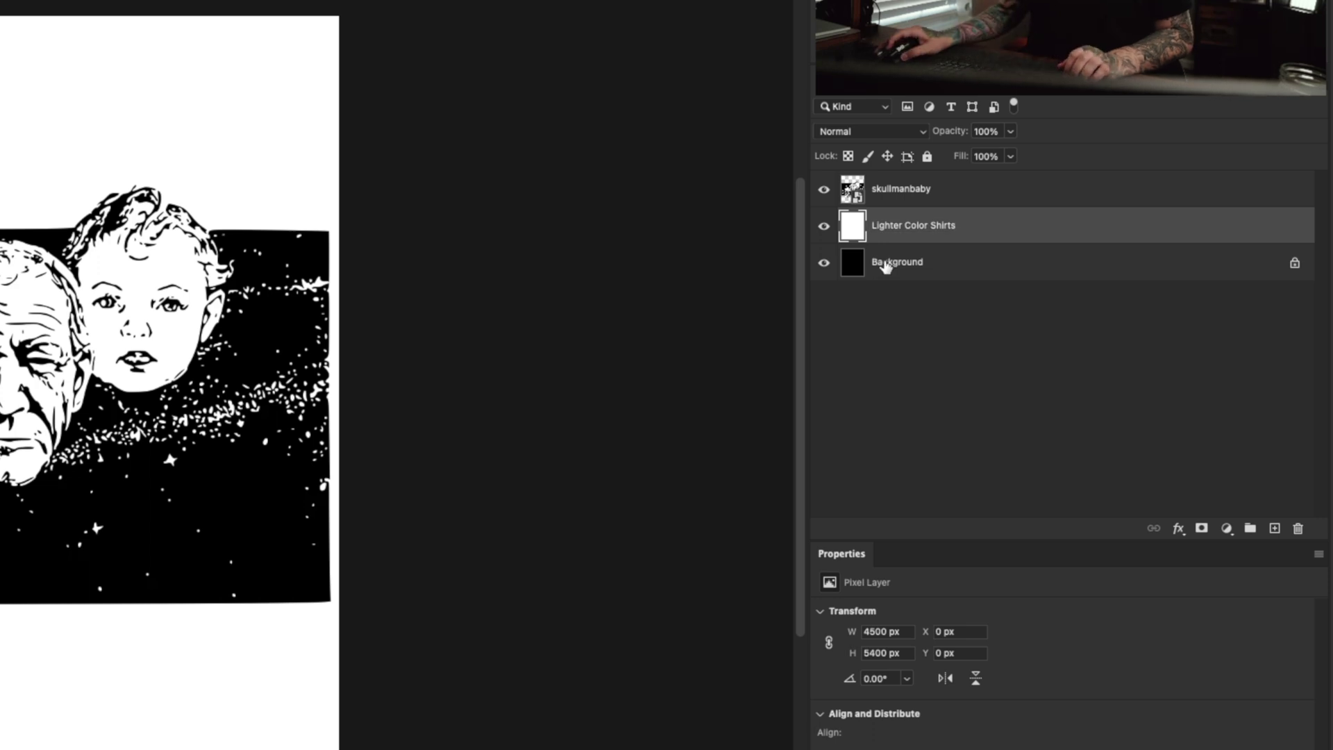
- Convert the locked Background into a regular layer named Darker Shirts and hide it, leaving the skullmanbaby layer selected
{"action": "double_click", "coordinate": [881, 262]}
{"action": "type", "text": "Darker Shirt"}
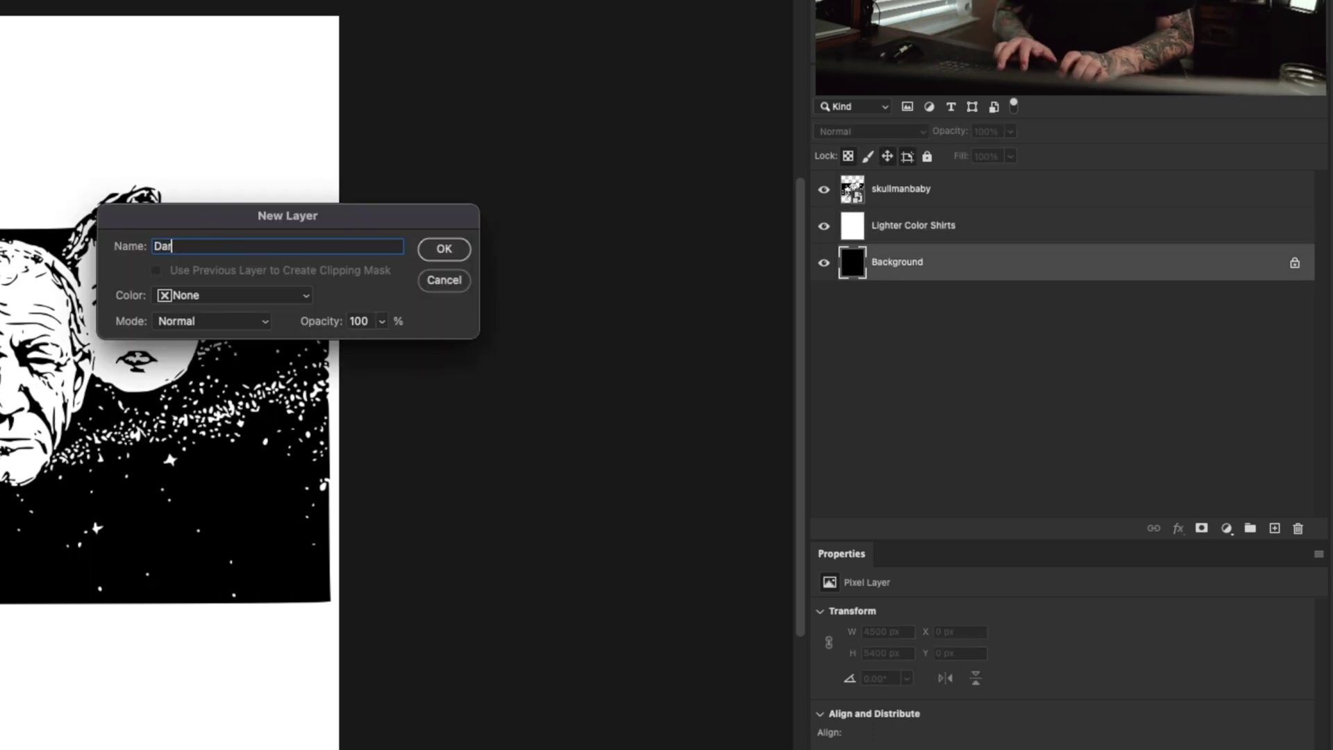
{"action": "type", "text": "s"}
{"action": "key", "text": "Return"}
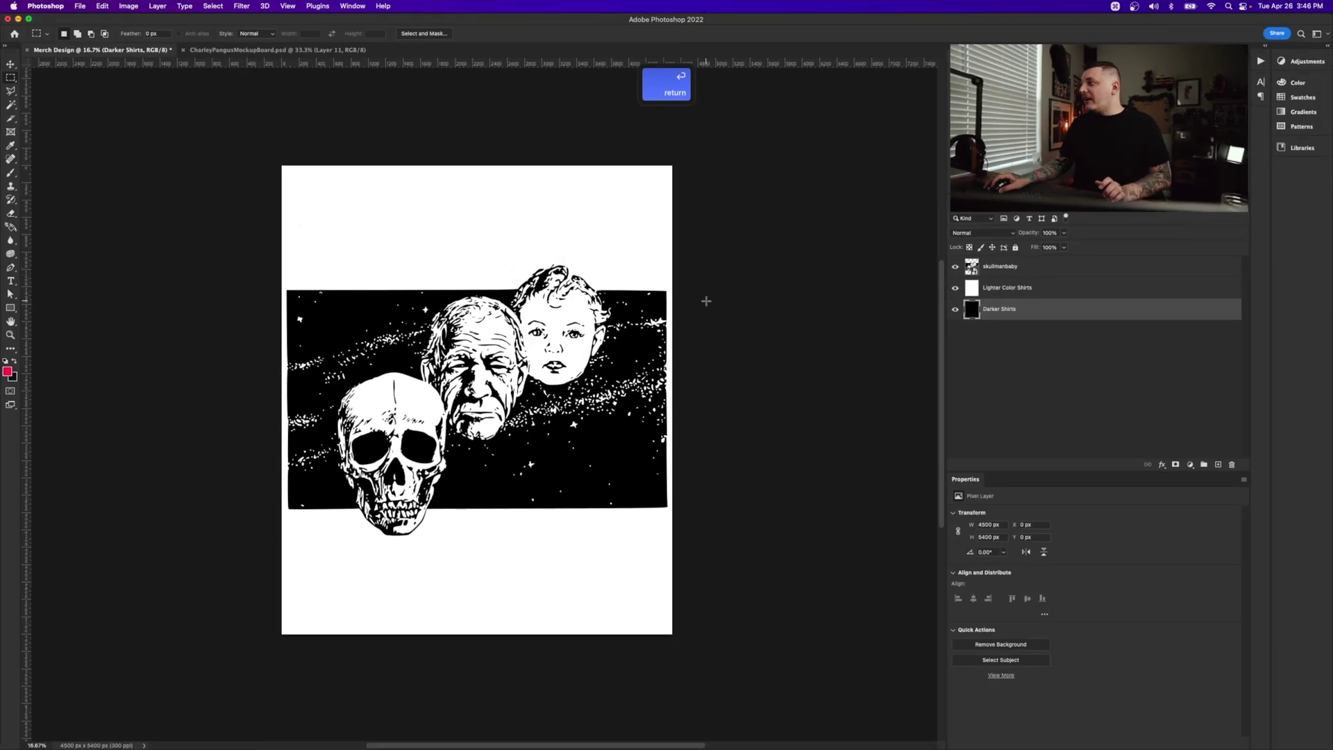
{"action": "left_click", "coordinate": [956, 310]}
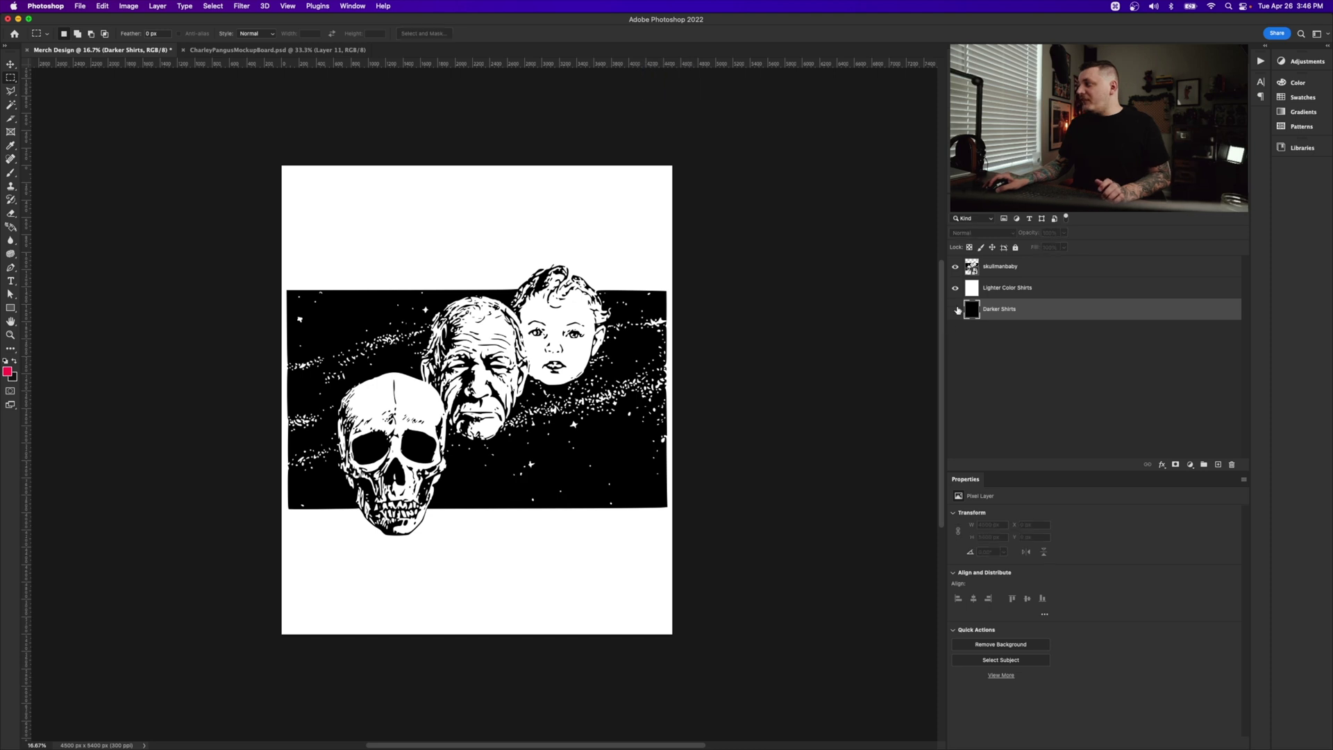
{"action": "left_click", "coordinate": [1000, 271]}
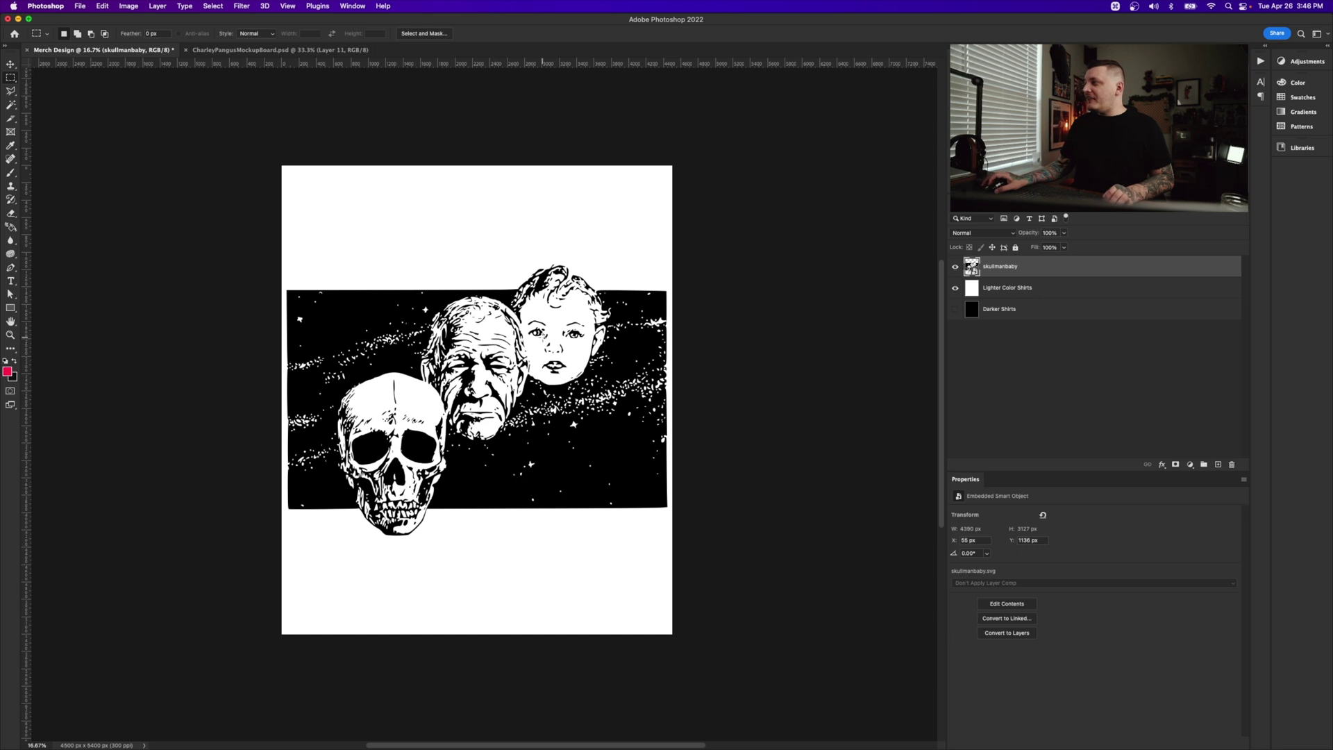
- Scale the skullmanbaby artwork proportionally about its centre to 93.91%, leaving a margin inside the canvas edges
{"action": "left_click", "coordinate": [11, 64]}
{"action": "key", "text": "super+t"}
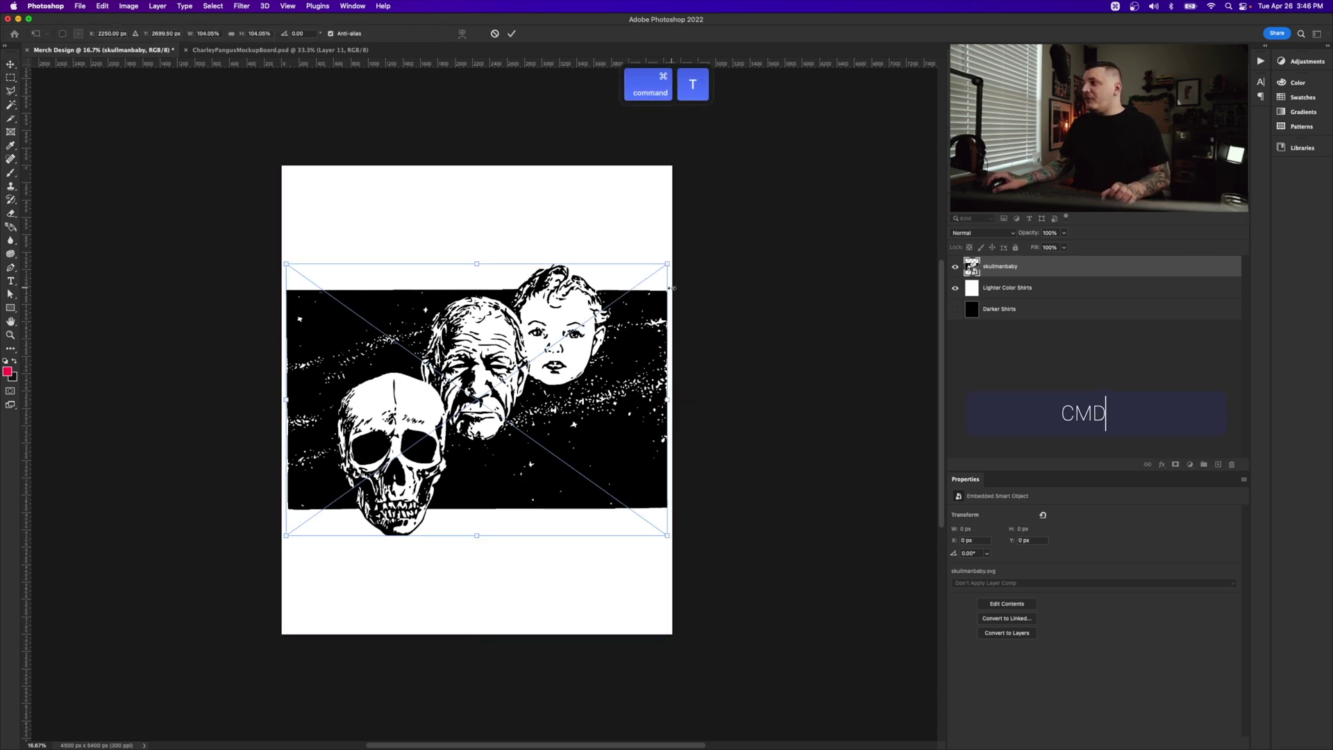
{"action": "left_click_drag", "start_coordinate": [668, 265], "coordinate": [636, 290]}
{"action": "key", "text": "Return"}
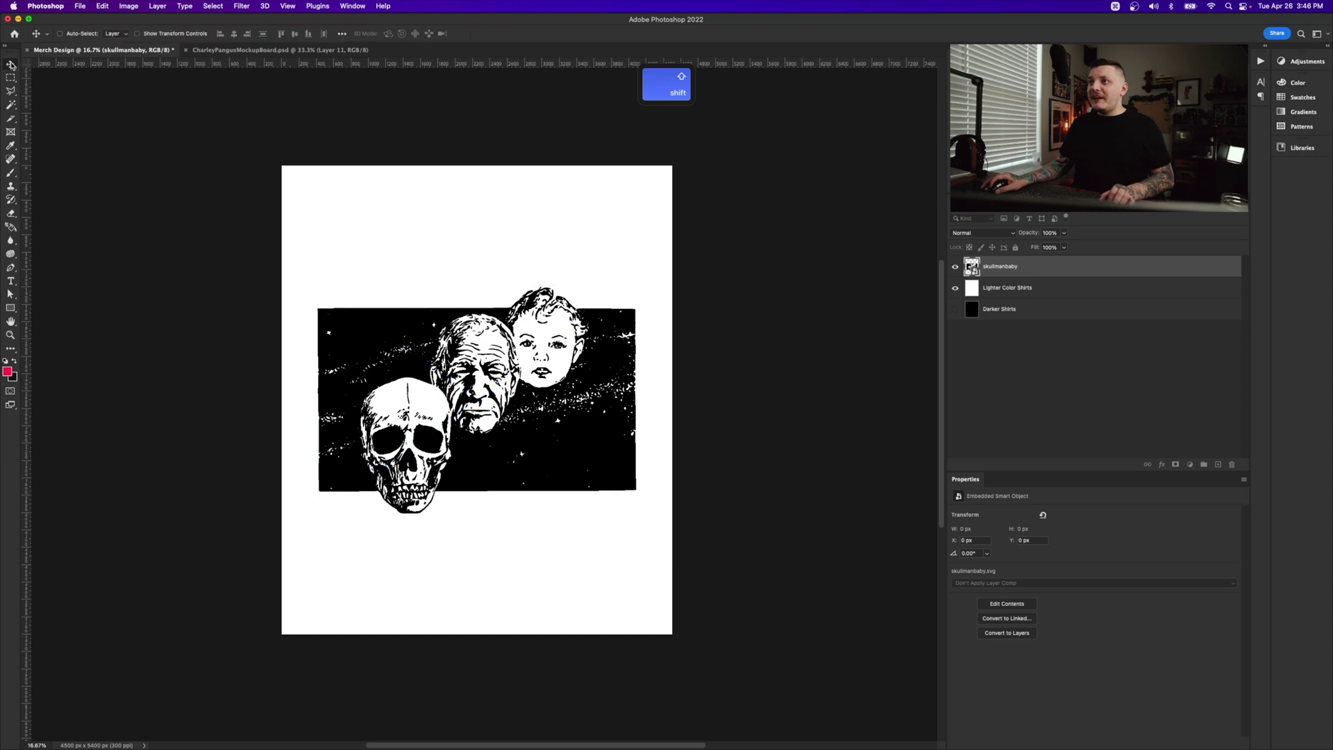
{"action": "key", "text": "space"}
{"action": "left_click_drag", "start_coordinate": [602, 363], "coordinate": [600, 367]}
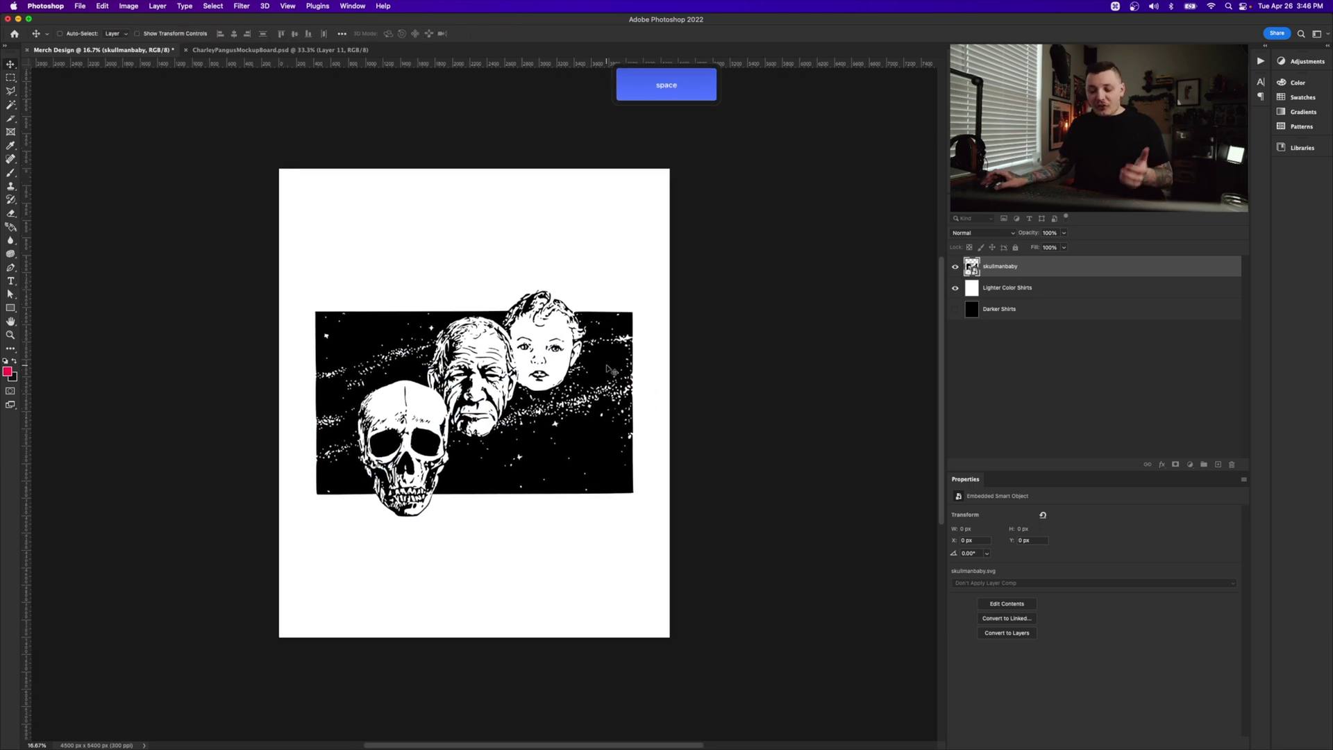
{"action": "key", "text": "super"}
{"action": "key", "text": "super+t"}
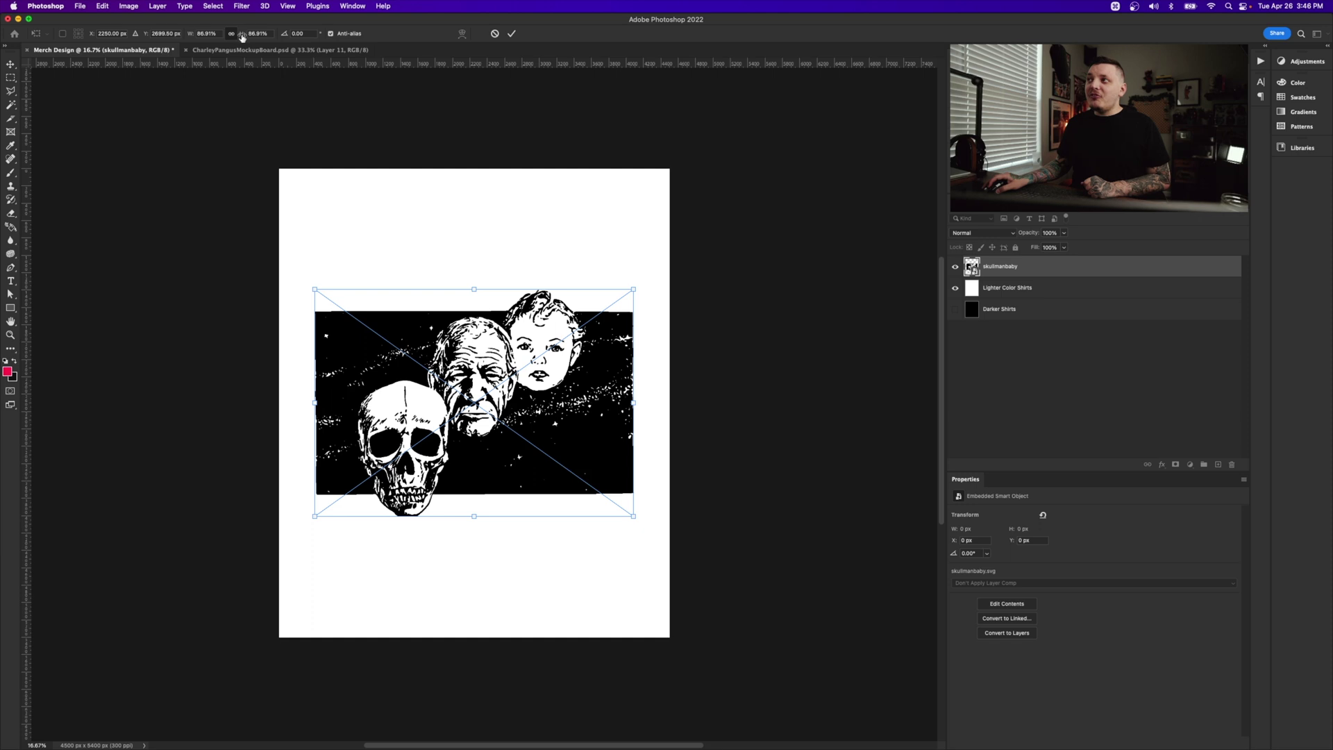
{"action": "mouse_move", "coordinate": [242, 37]}
{"action": "left_mouse_down"}
{"action": "mouse_move", "coordinate": [228, 34]}
{"action": "mouse_move", "coordinate": [244, 31]}
{"action": "left_mouse_up"}
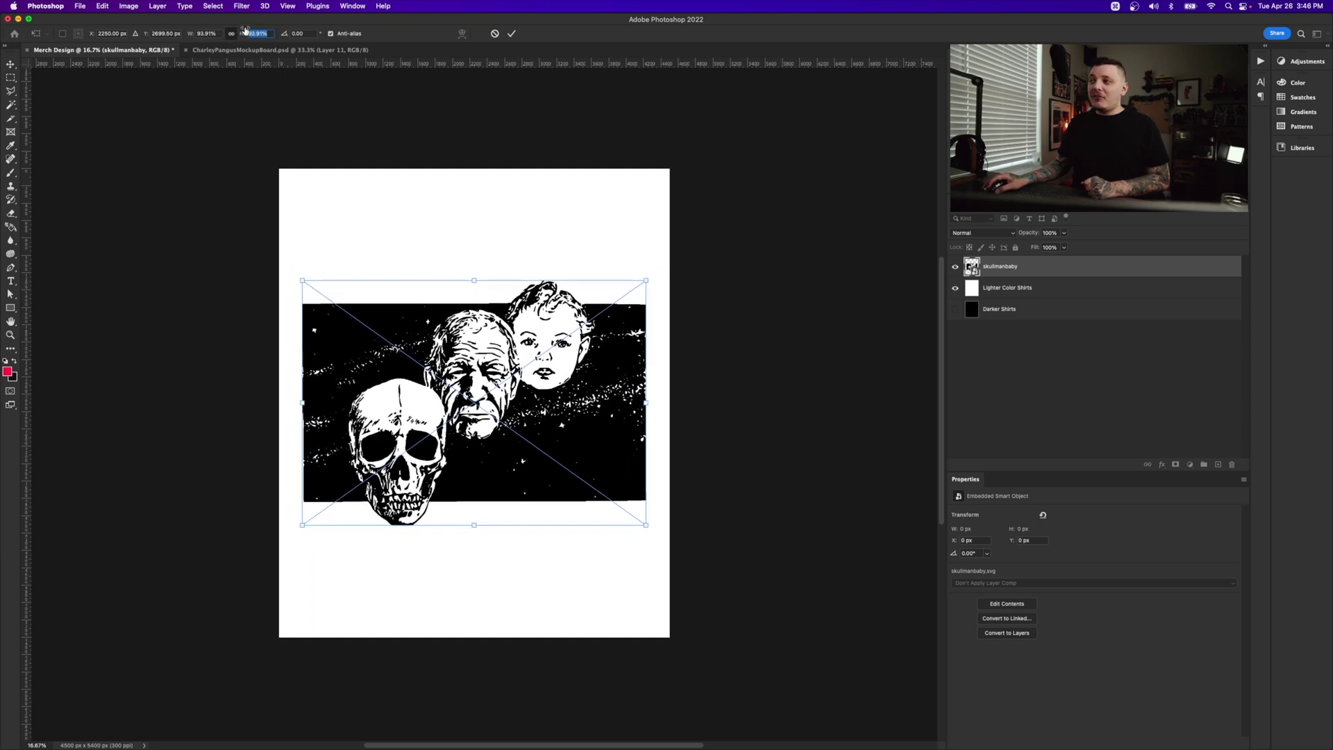
{"action": "key", "text": "Return"}
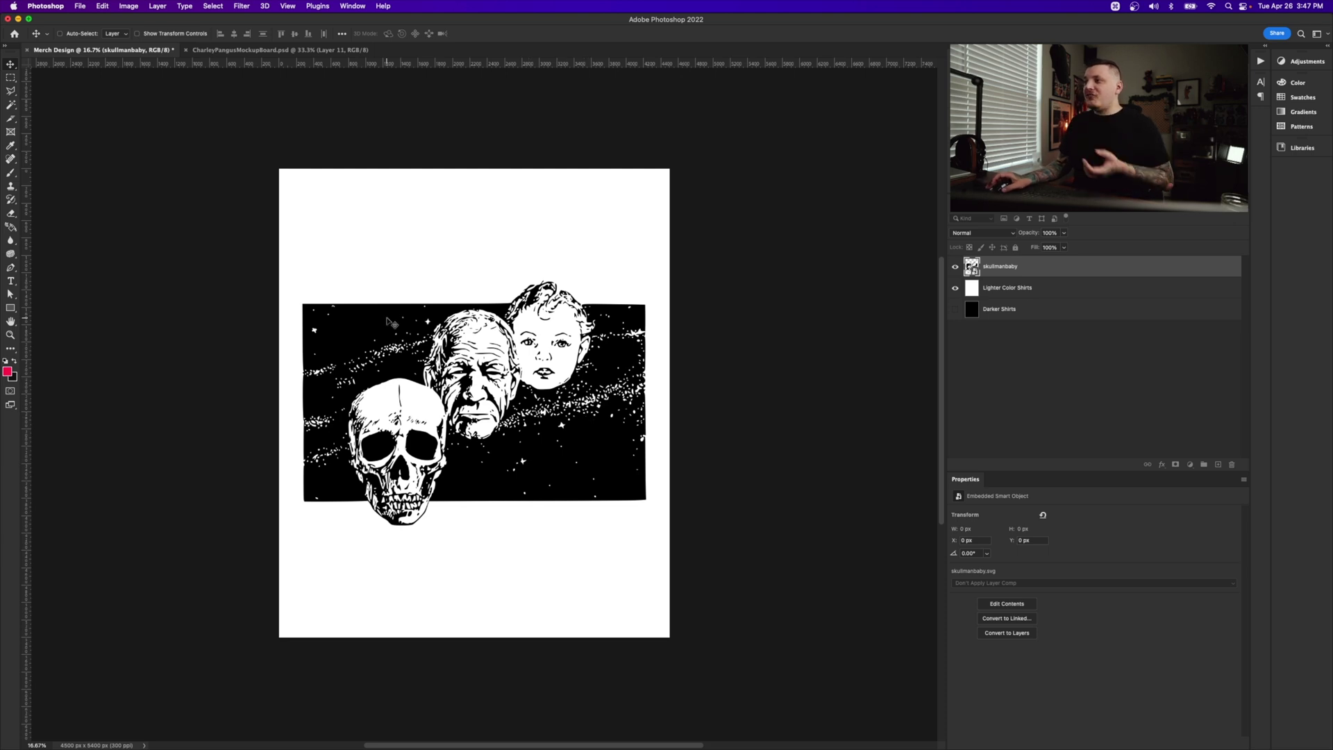
- Add the text EVOLUTION in 101 pt Helvetica Neue Condensed Black above the artwork's upper-left corner
{"action": "key", "text": "t"}
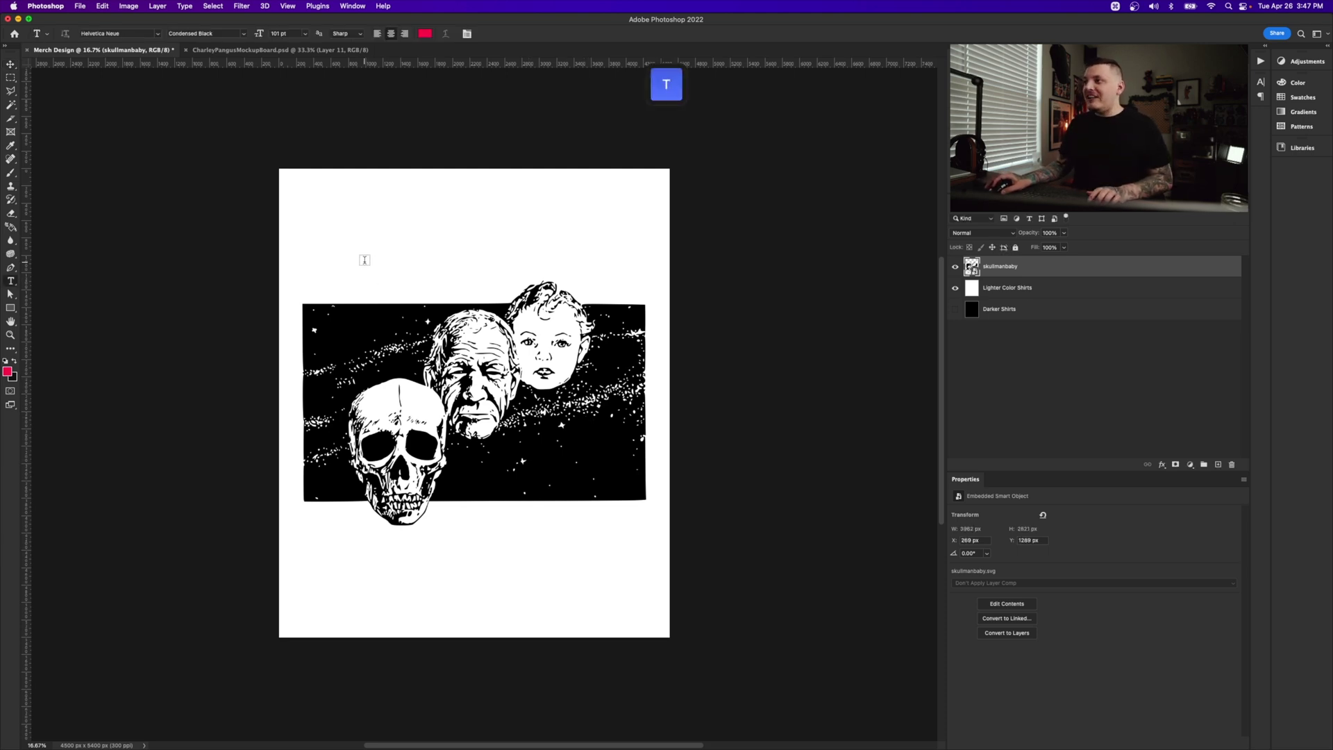
{"action": "left_click", "coordinate": [348, 258]}
{"action": "type", "text": "EVOLUTION"}
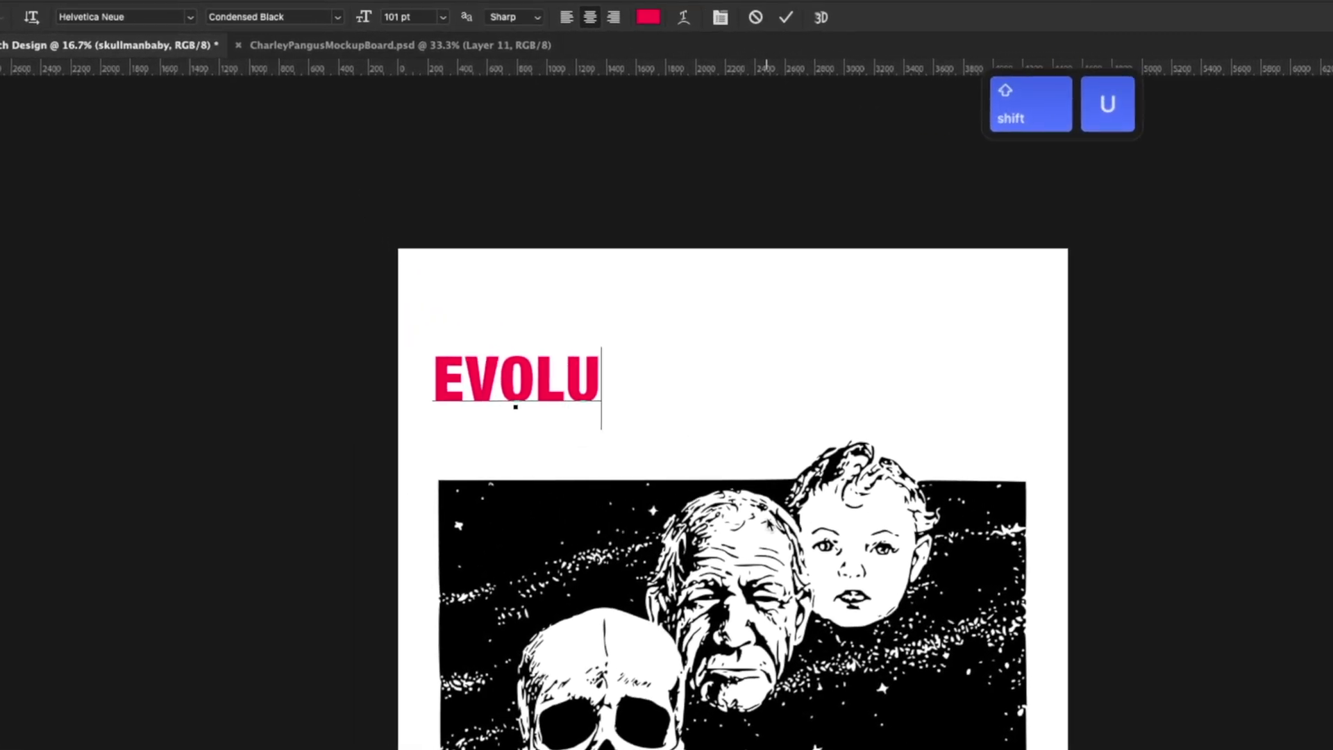
{"action": "key", "text": "super+a"}
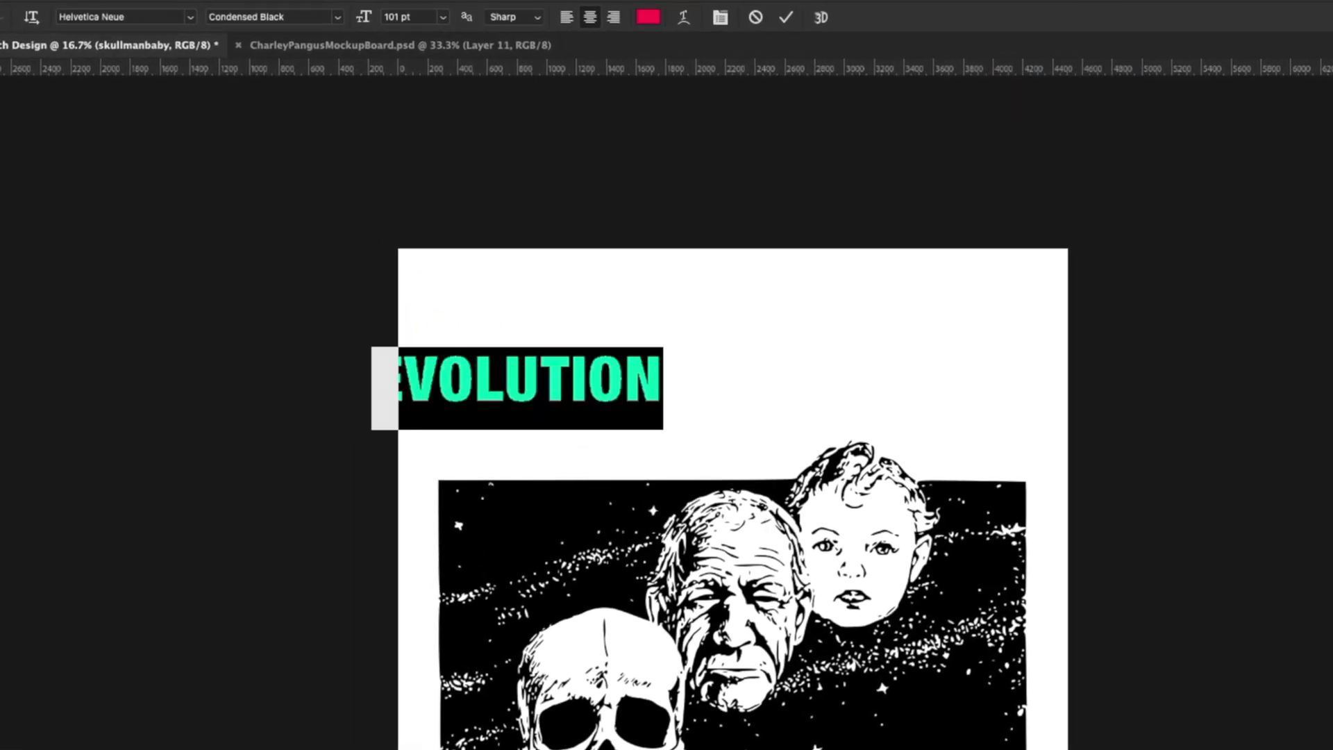
{"action": "key", "text": "super+Return"}
- Enlarge the EVOLUTION title to about 128 pt, keeping its start aligned with the left edge of the artwork
{"action": "key", "text": "super+t"}
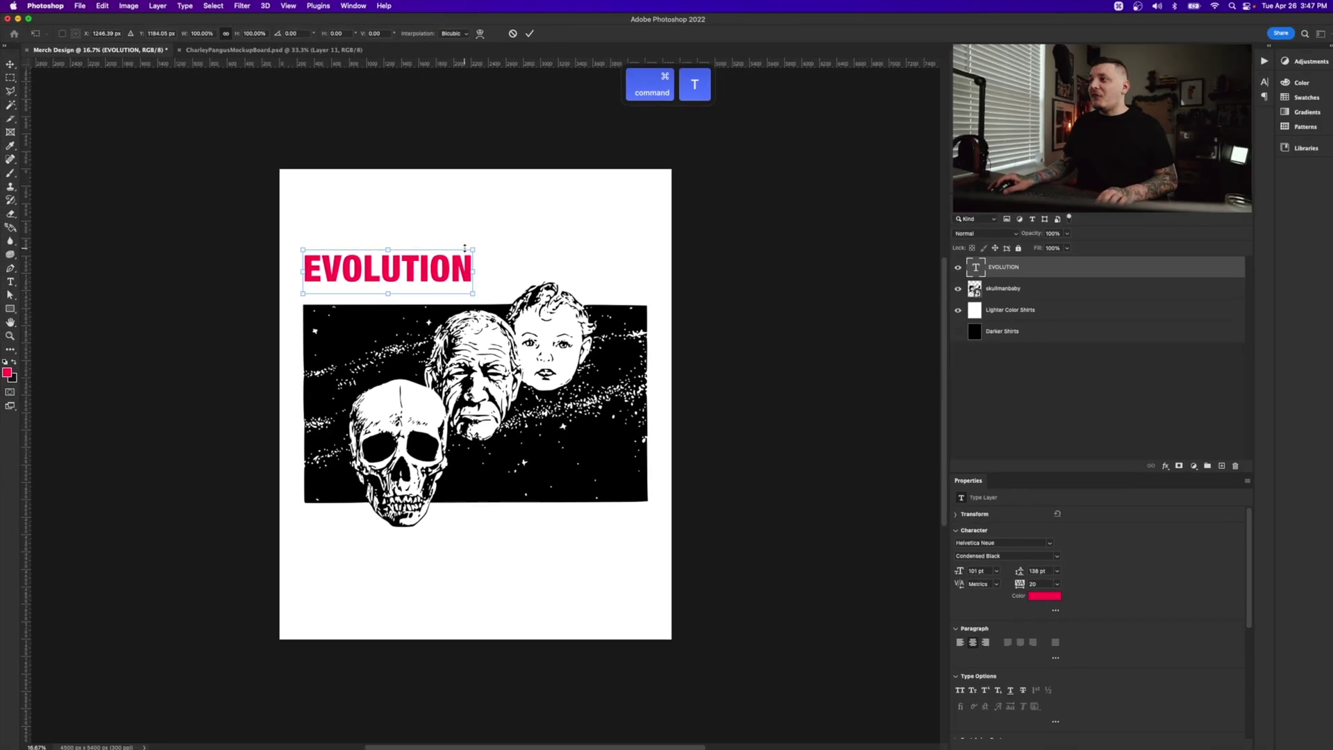
{"action": "left_click_drag", "start_coordinate": [474, 250], "coordinate": [512, 240]}
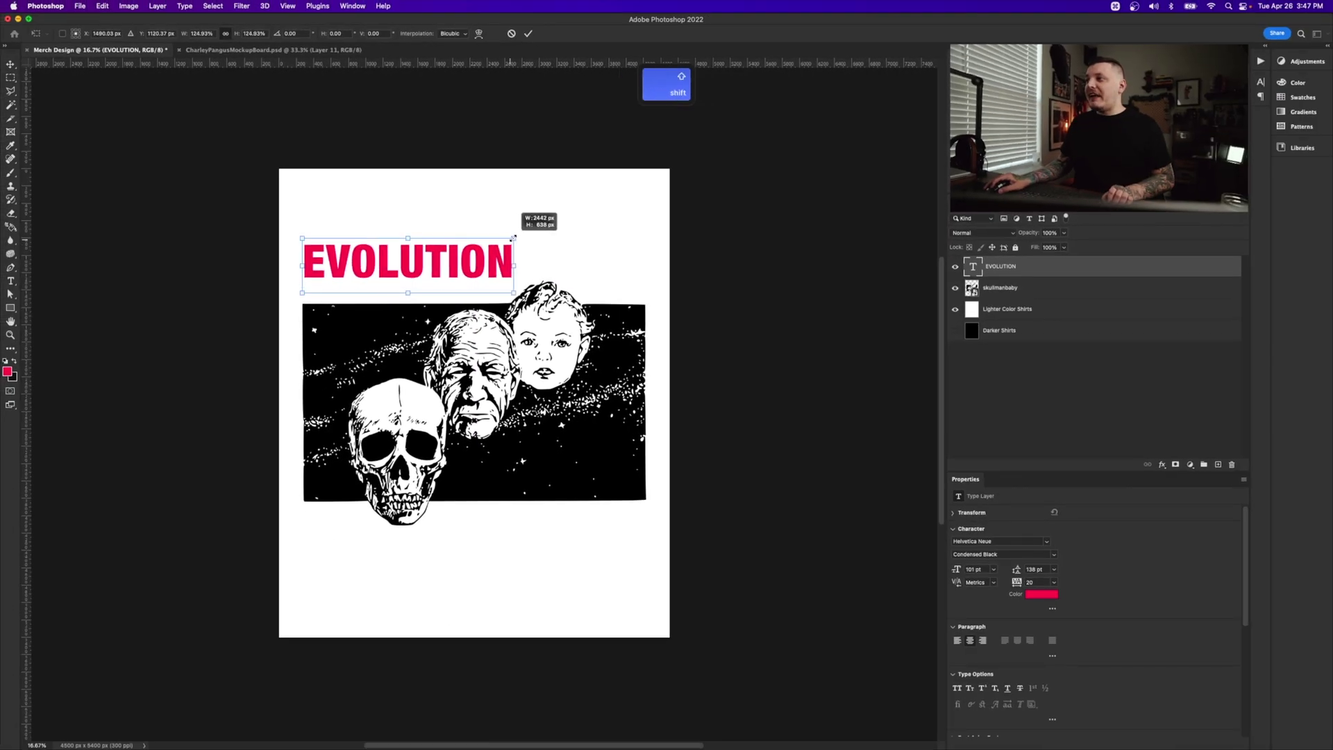
{"action": "key", "text": "Return"}
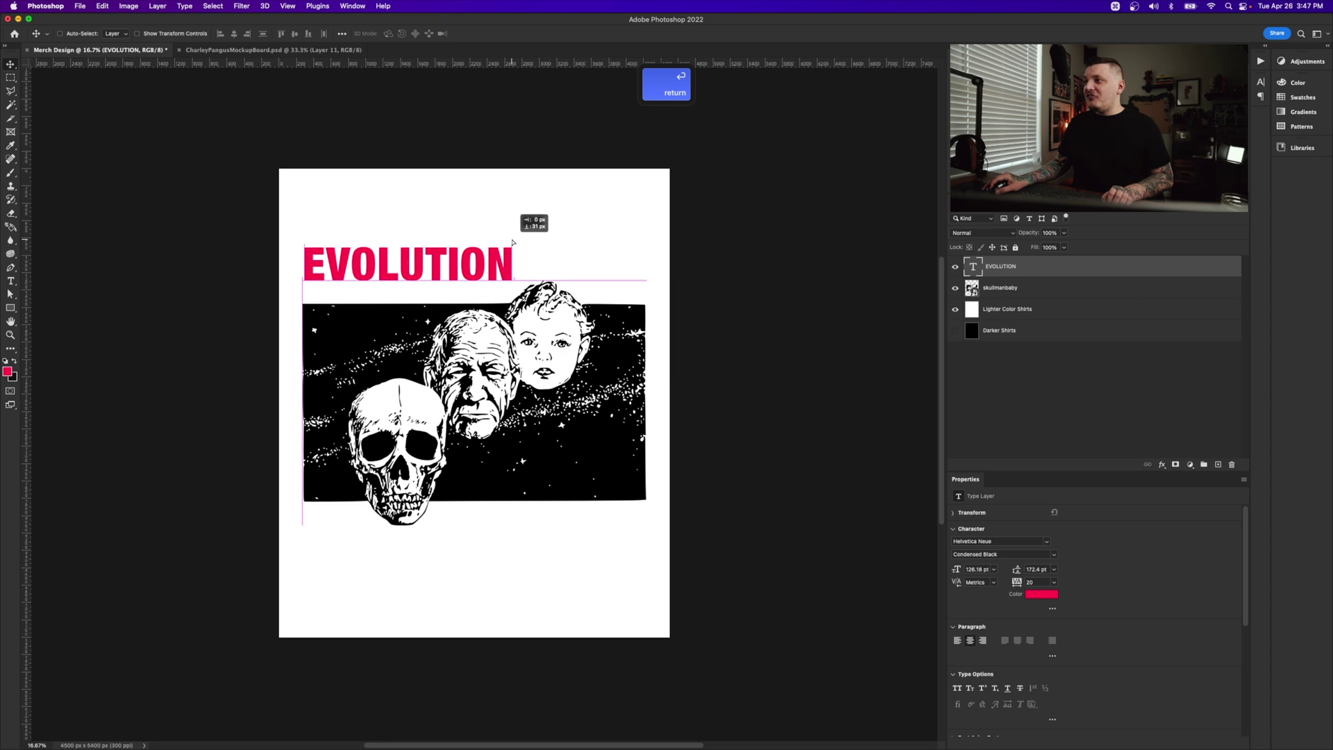
- Recolour the EVOLUTION title to black
{"action": "key", "text": "z"}
{"action": "left_click", "coordinate": [456, 245]}
{"action": "left_click_drag", "start_coordinate": [457, 245], "coordinate": [463, 152]}
{"action": "left_click", "coordinate": [11, 64]}
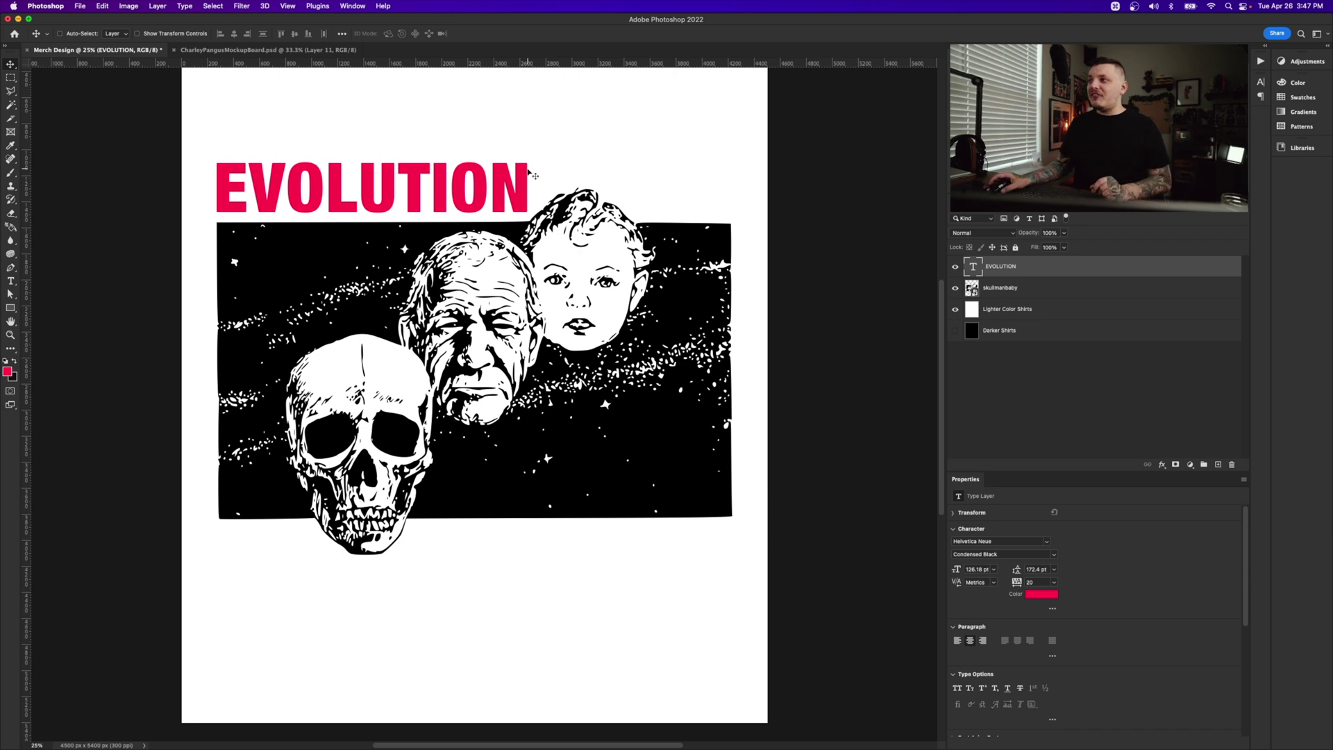
{"action": "double_click", "coordinate": [975, 269]}
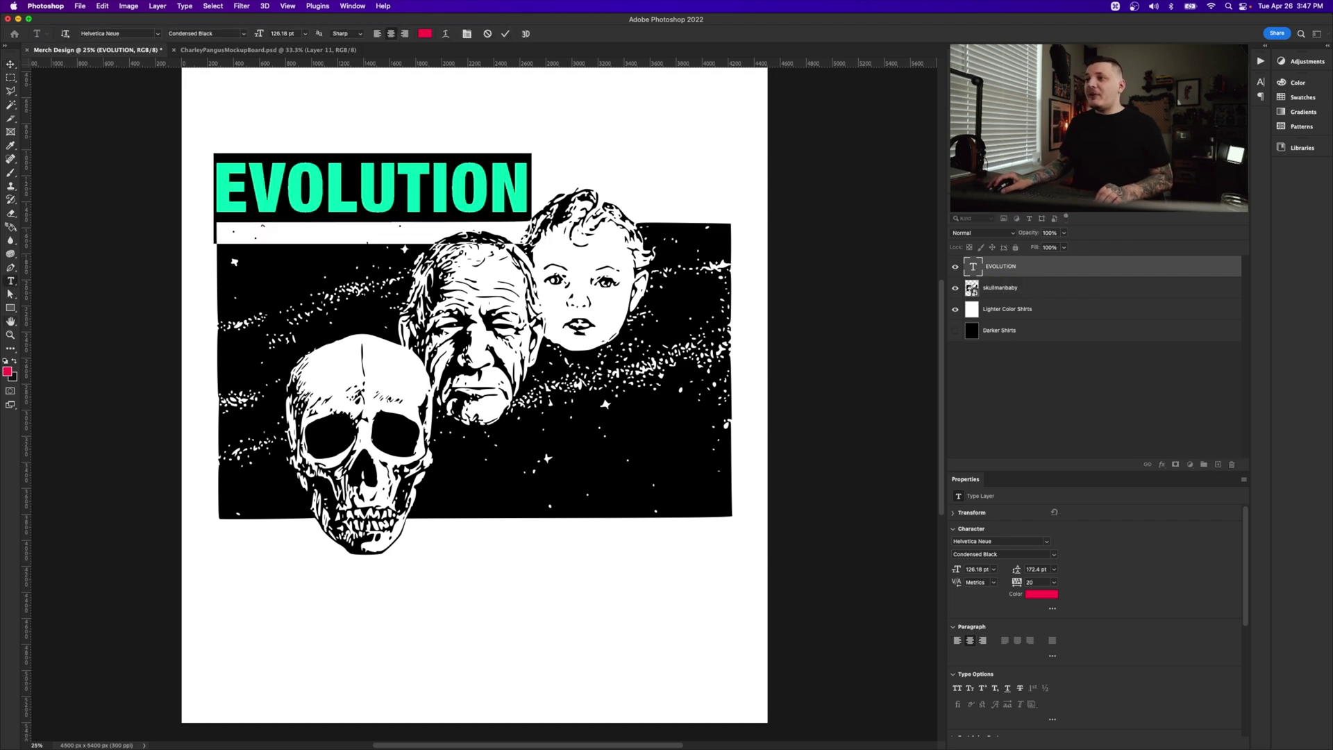
{"action": "left_click", "coordinate": [14, 362]}
{"action": "left_click", "coordinate": [12, 63]}
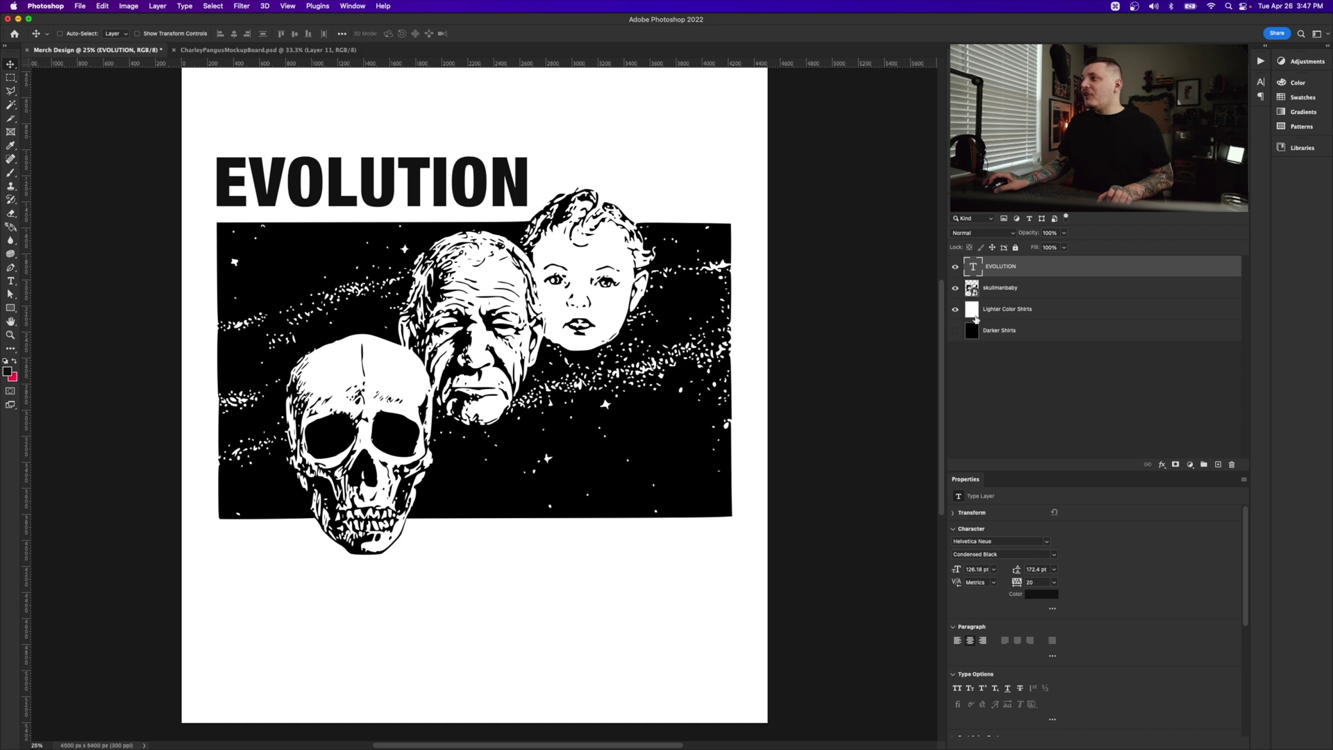
- Add a 9 px outside stroke in black to the EVOLUTION title
{"action": "left_click", "coordinate": [1163, 464]}
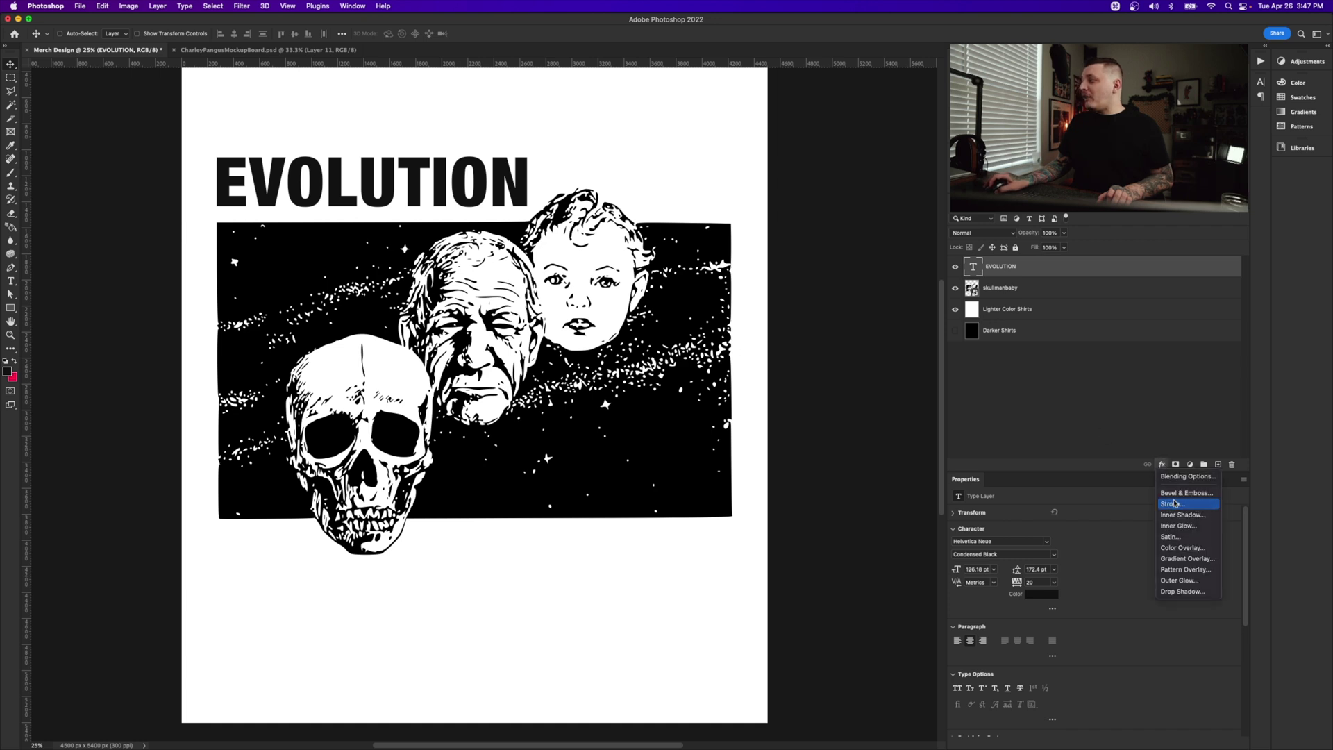
{"action": "left_click", "coordinate": [1174, 503]}
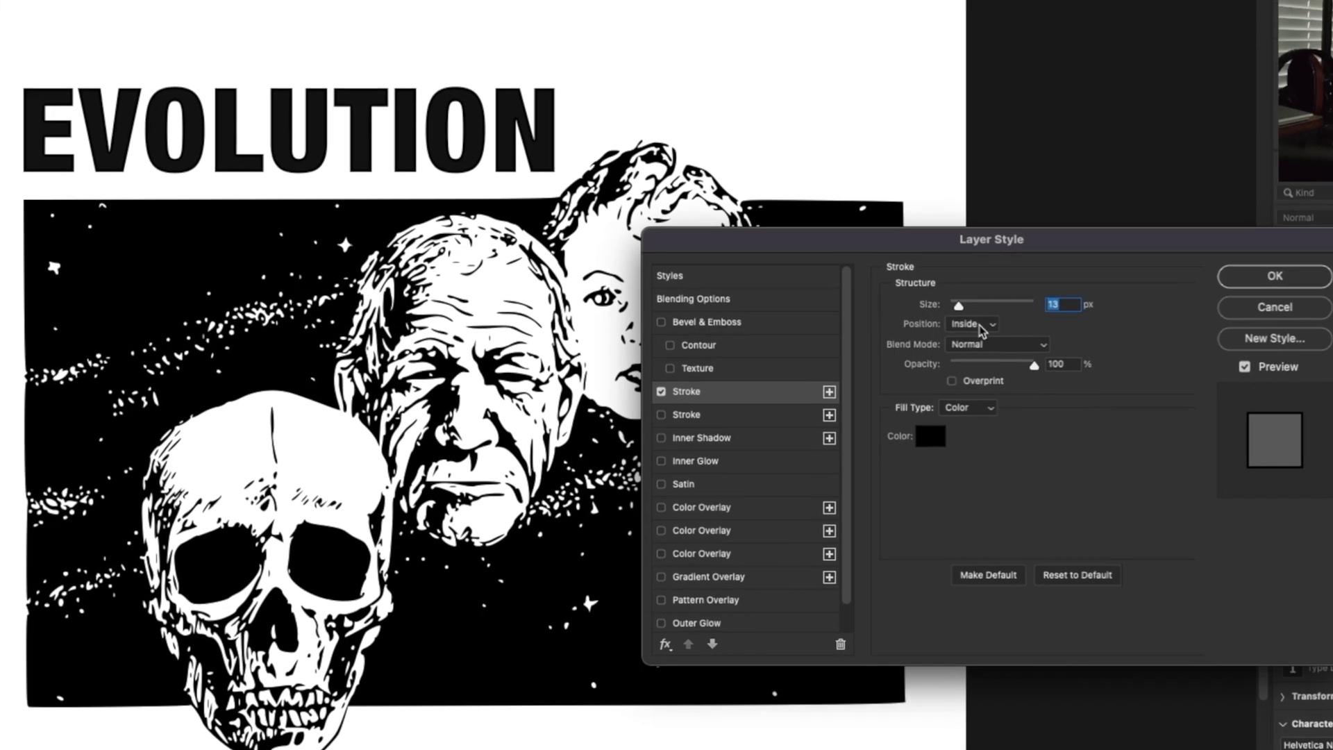
{"action": "left_click", "coordinate": [982, 325]}
{"action": "left_click", "coordinate": [970, 306]}
{"action": "left_click_drag", "start_coordinate": [962, 305], "coordinate": [959, 307]}
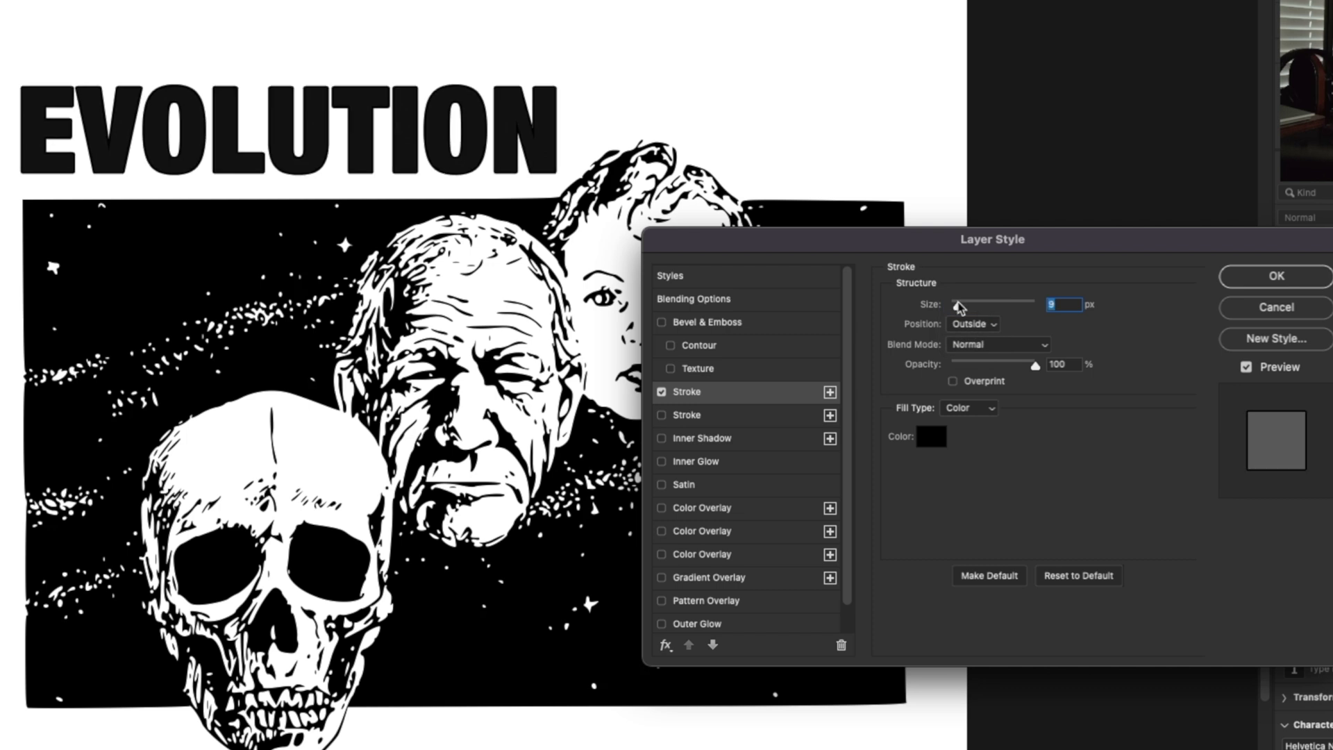
{"action": "left_click", "coordinate": [931, 436]}
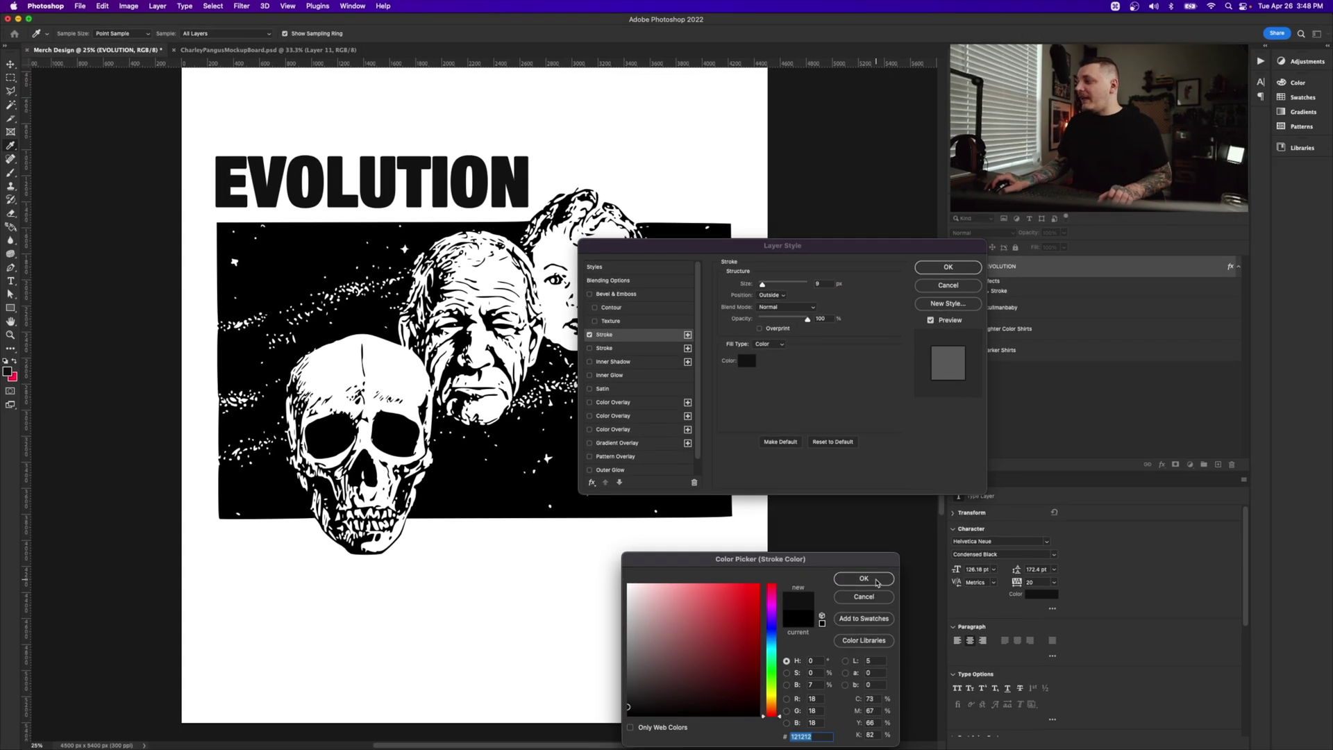
{"action": "left_click", "coordinate": [863, 579]}
{"action": "key", "text": "Return"}
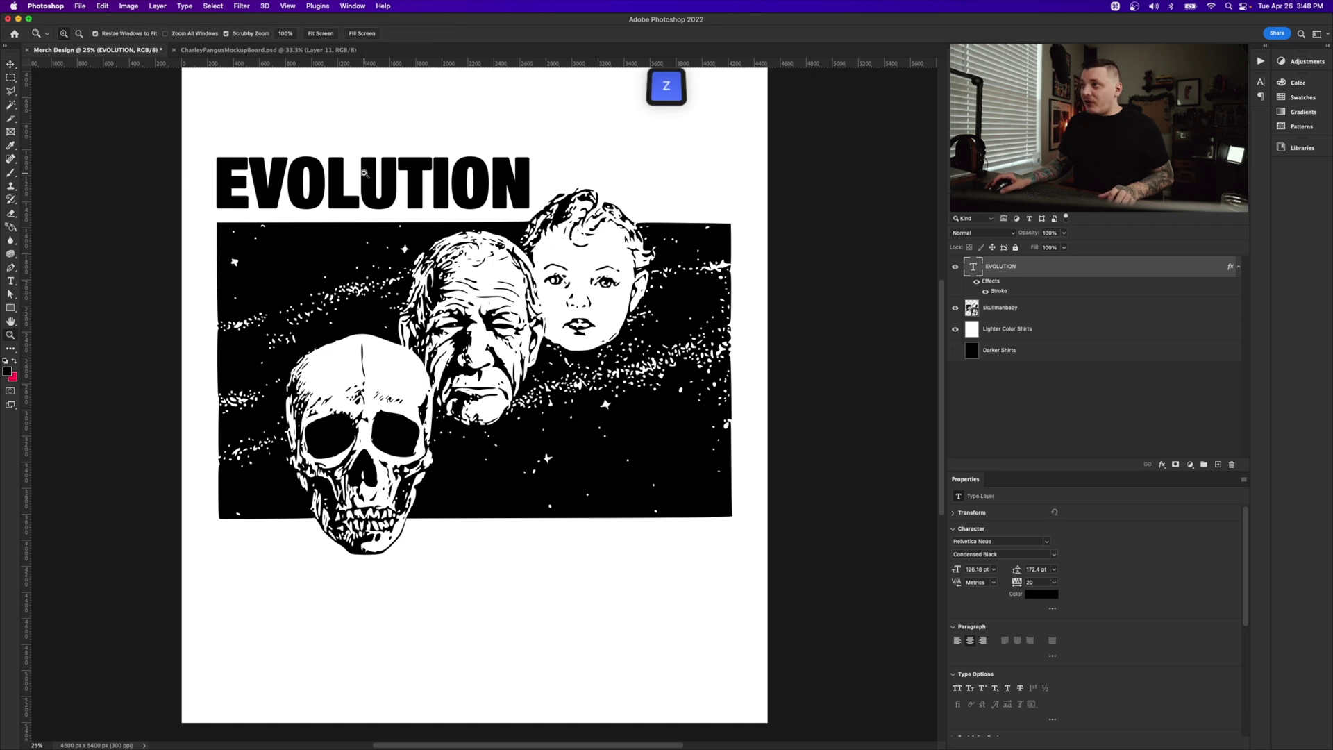
- Examine the stroked letter edges of the EVOLUTION title up close and within the whole design
{"action": "key", "text": "z"}
{"action": "left_click", "coordinate": [364, 175]}
{"action": "left_click", "coordinate": [364, 175]}
{"action": "left_click", "coordinate": [364, 175]}
{"action": "left_click", "coordinate": [364, 175]}
{"action": "key", "text": "space"}
{"action": "left_click_drag", "start_coordinate": [383, 141], "coordinate": [416, 201]}
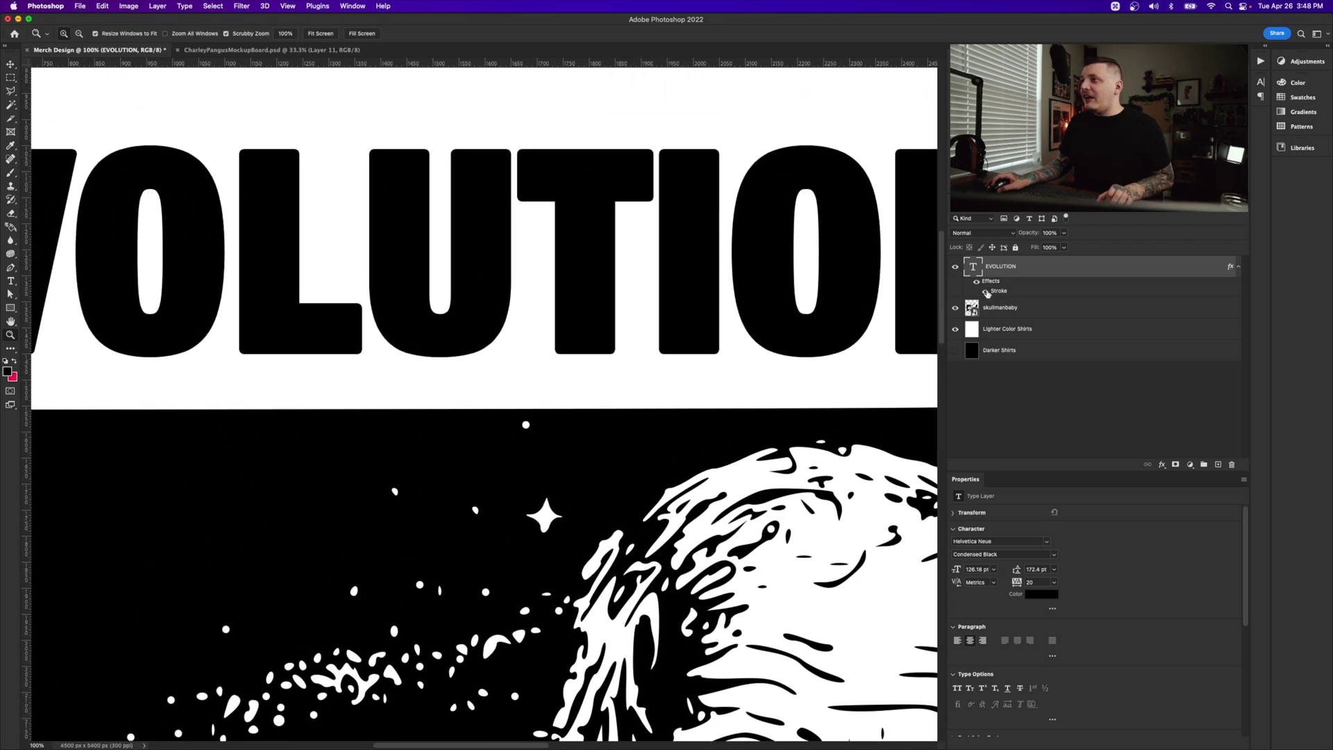
{"action": "key", "text": "alt"}
{"action": "left_click", "coordinate": [445, 266]}
{"action": "left_click", "coordinate": [445, 266], "text": "alt"}
{"action": "left_click", "coordinate": [444, 266], "text": "alt"}
{"action": "left_click", "coordinate": [445, 266], "text": "alt"}
{"action": "left_click", "coordinate": [444, 266], "text": "alt"}
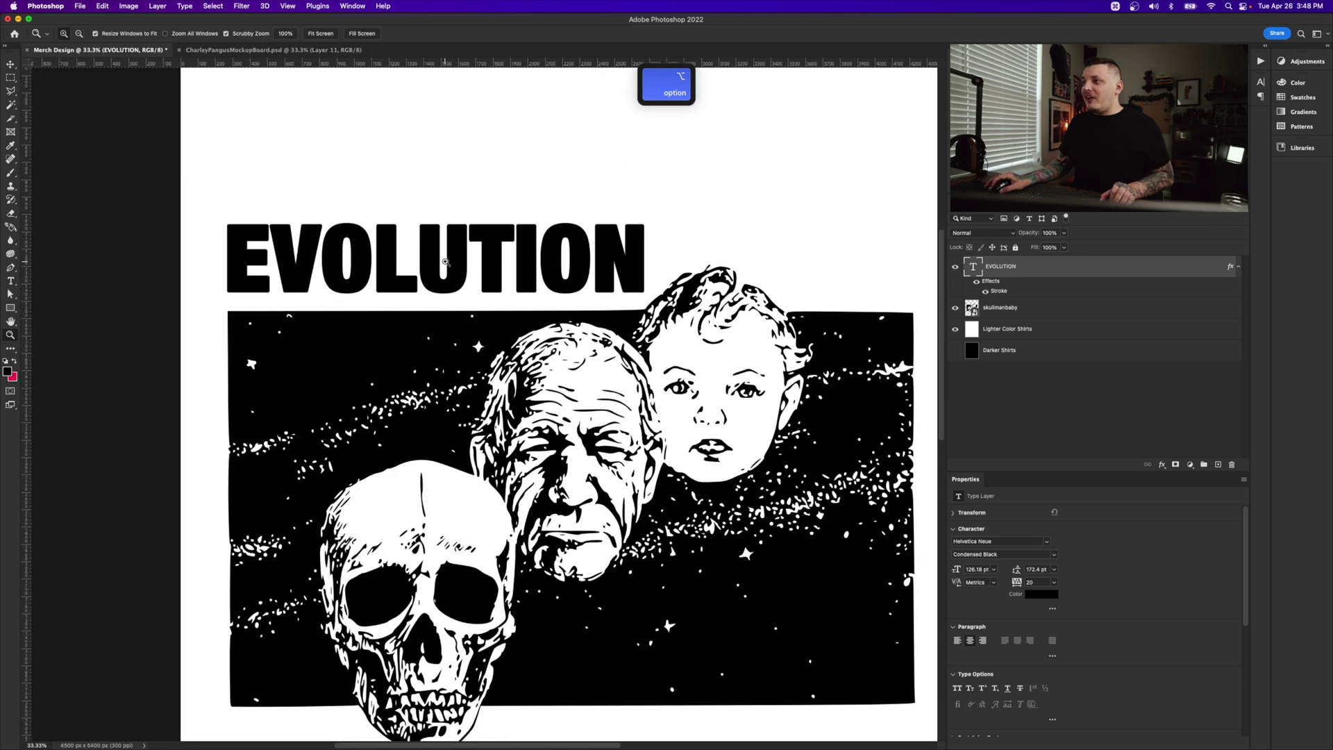
{"action": "key", "text": "space"}
{"action": "left_click_drag", "start_coordinate": [503, 294], "coordinate": [409, 238]}
{"action": "left_click", "coordinate": [456, 229], "text": "alt"}
- Duplicate the EVOLUTION title and place the copy under the artwork, aligned with its lower-right corner
{"action": "key", "text": "space"}
{"action": "left_click", "coordinate": [10, 64]}
{"action": "key", "text": "space"}
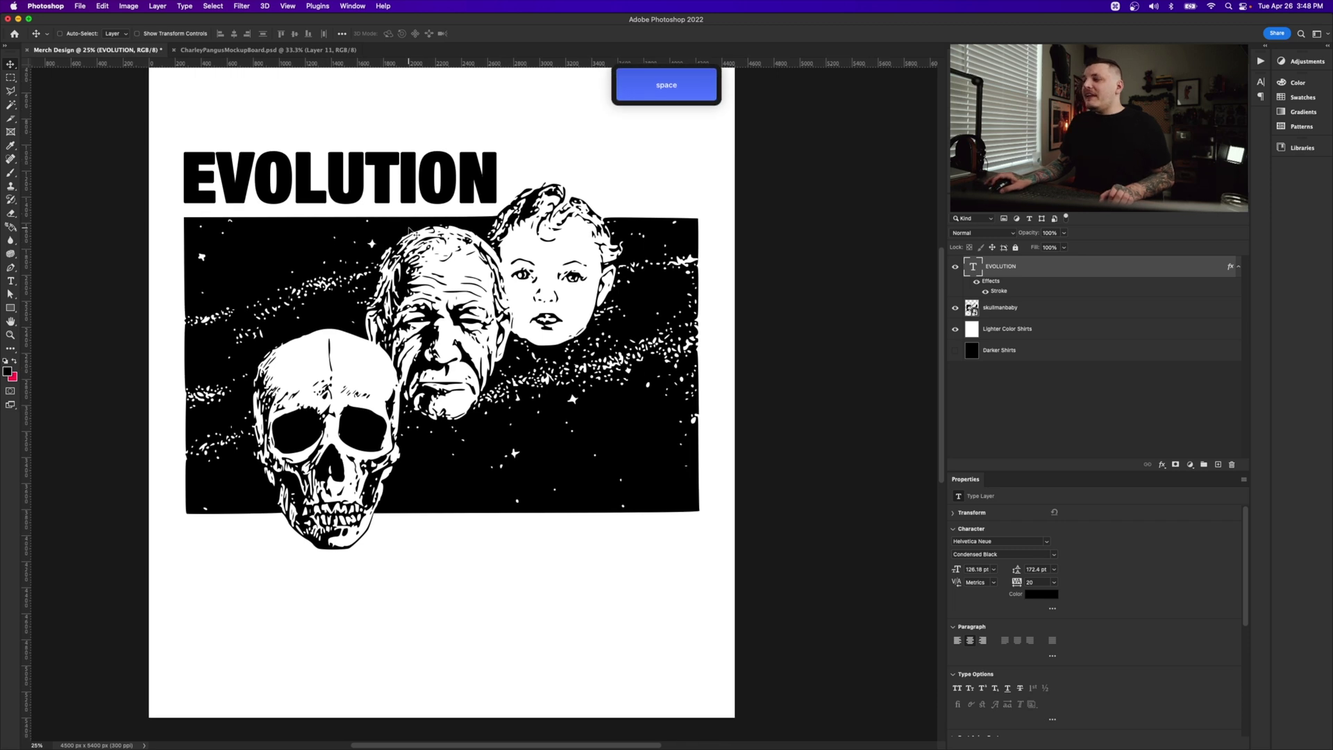
{"action": "left_click_drag", "start_coordinate": [410, 192], "coordinate": [643, 550]}
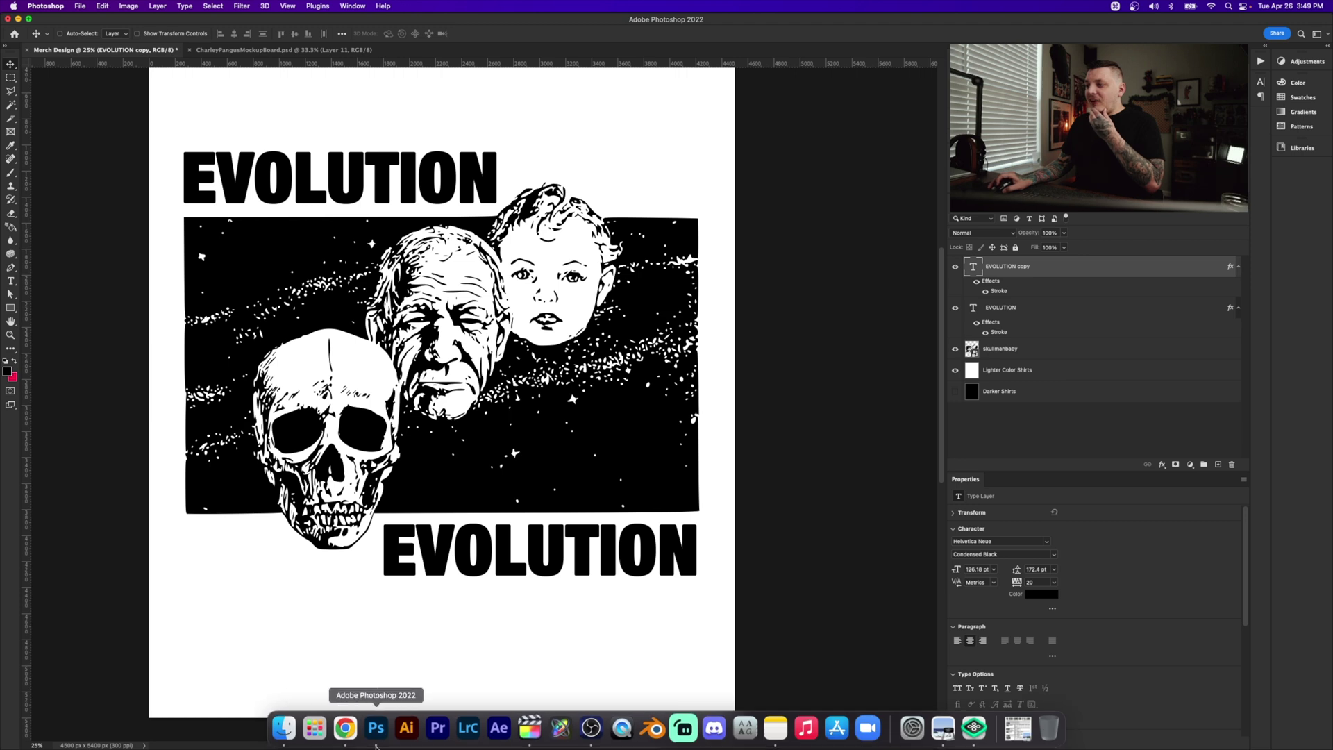
- Switch to Chrome and search Google for "evolution definition" in a new tab
{"action": "left_click", "coordinate": [358, 743]}
{"action": "key", "text": "super+t"}
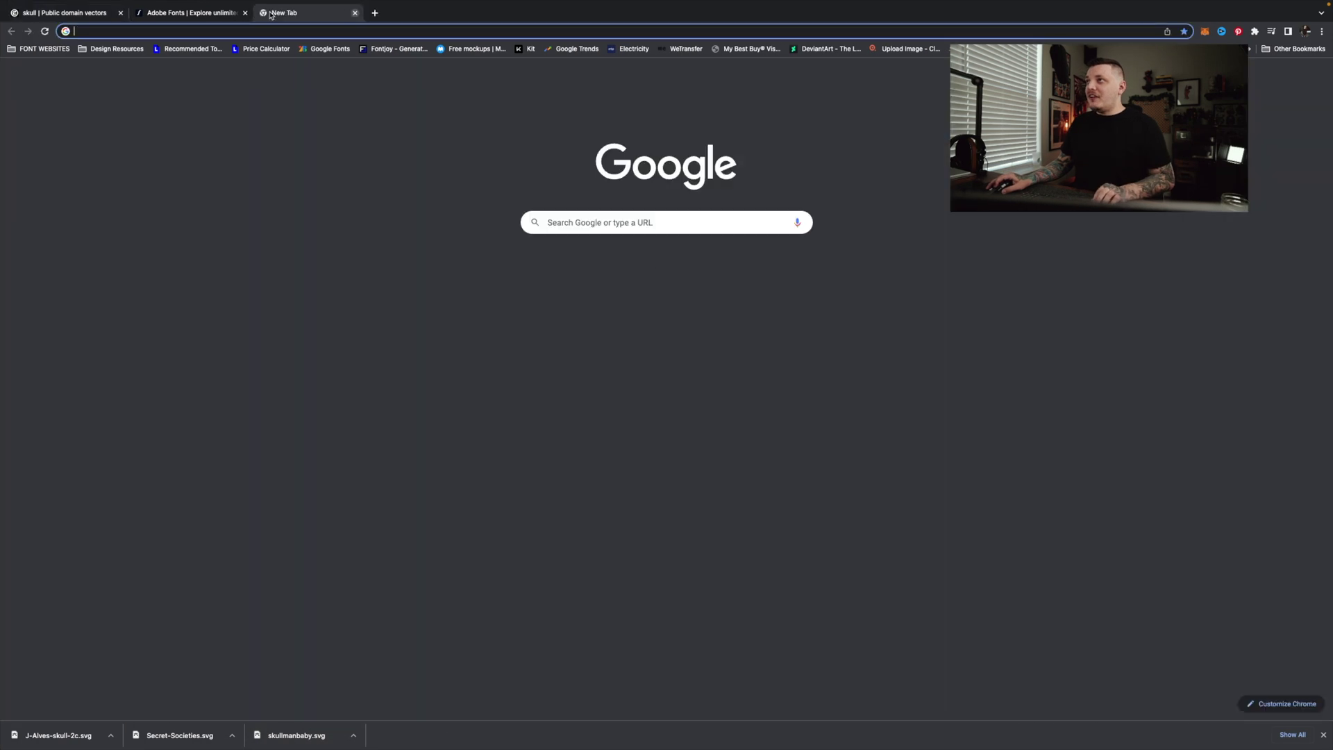
{"action": "type", "text": "evolution "}
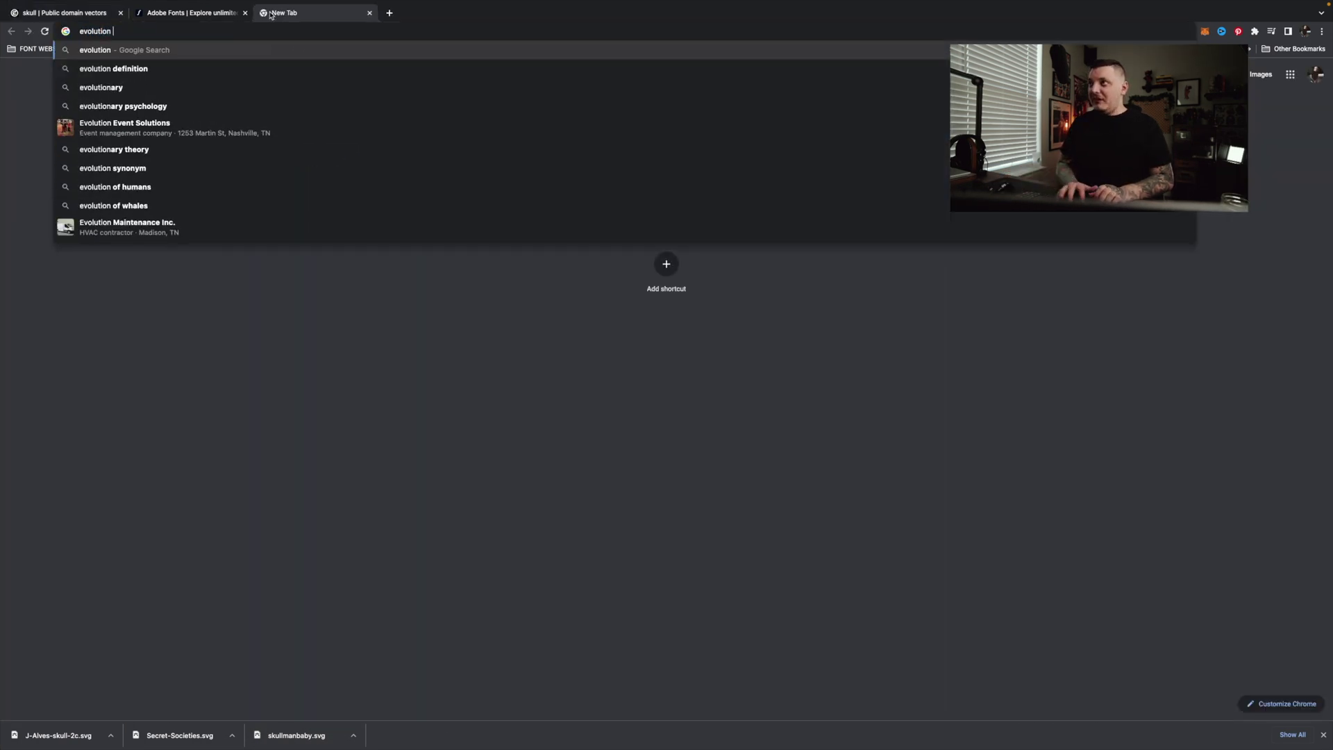
{"action": "type", "text": "definition"}
{"action": "key", "text": "Return"}
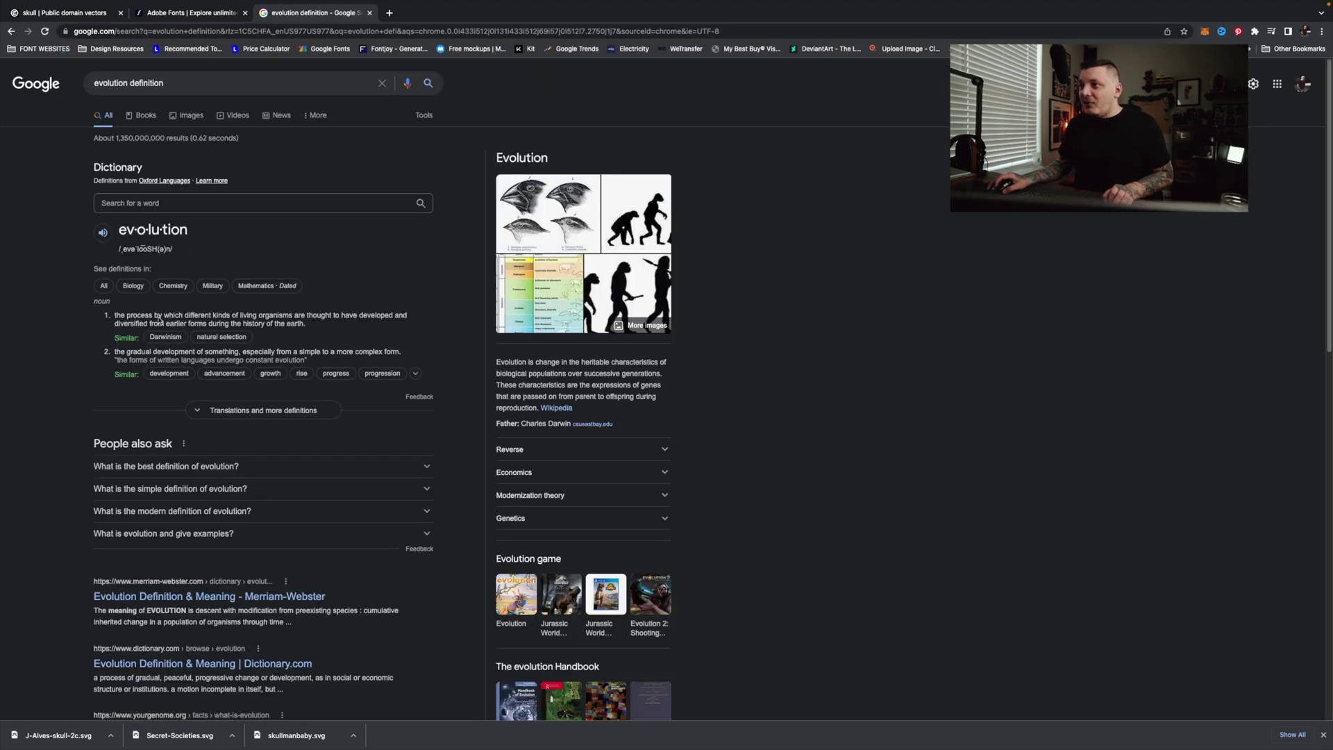
- Copy the first dictionary definition of evolution, from "the process by which" through "history of the earth."
{"action": "left_click_drag", "start_coordinate": [187, 315], "coordinate": [350, 328]}
{"action": "right_click", "coordinate": [281, 318]}
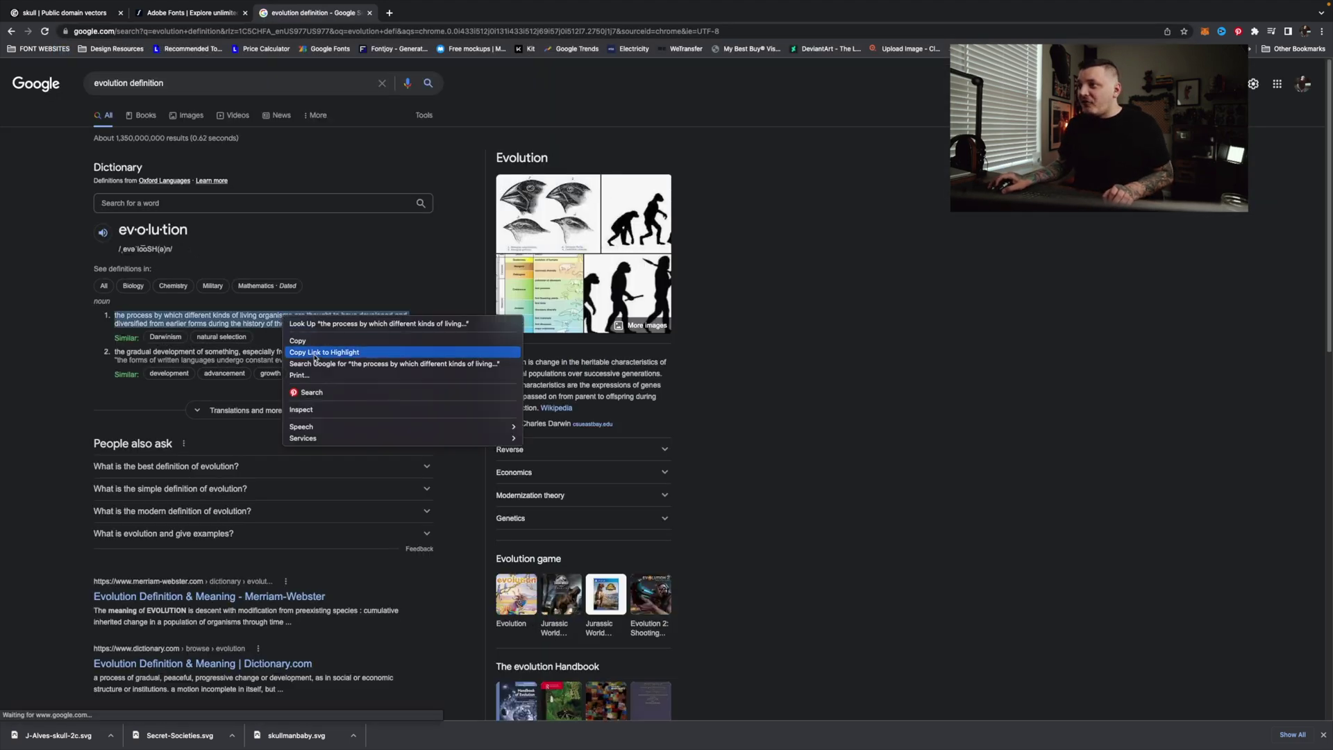
{"action": "left_click", "coordinate": [309, 341]}
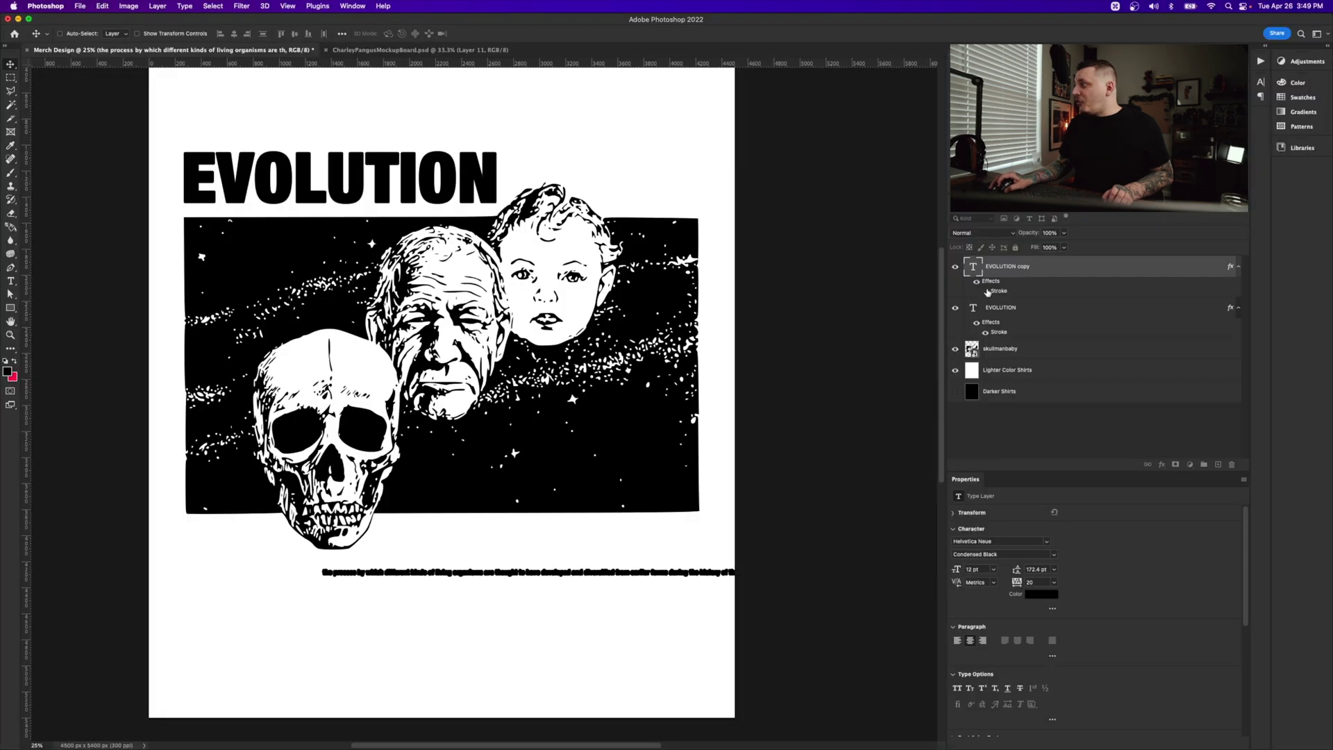
- Hide the stroke on the definition text layer in Photoshop and cut all of the layer's text
{"action": "left_click", "coordinate": [986, 291]}
{"action": "key", "text": "t"}
{"action": "left_click", "coordinate": [604, 573]}
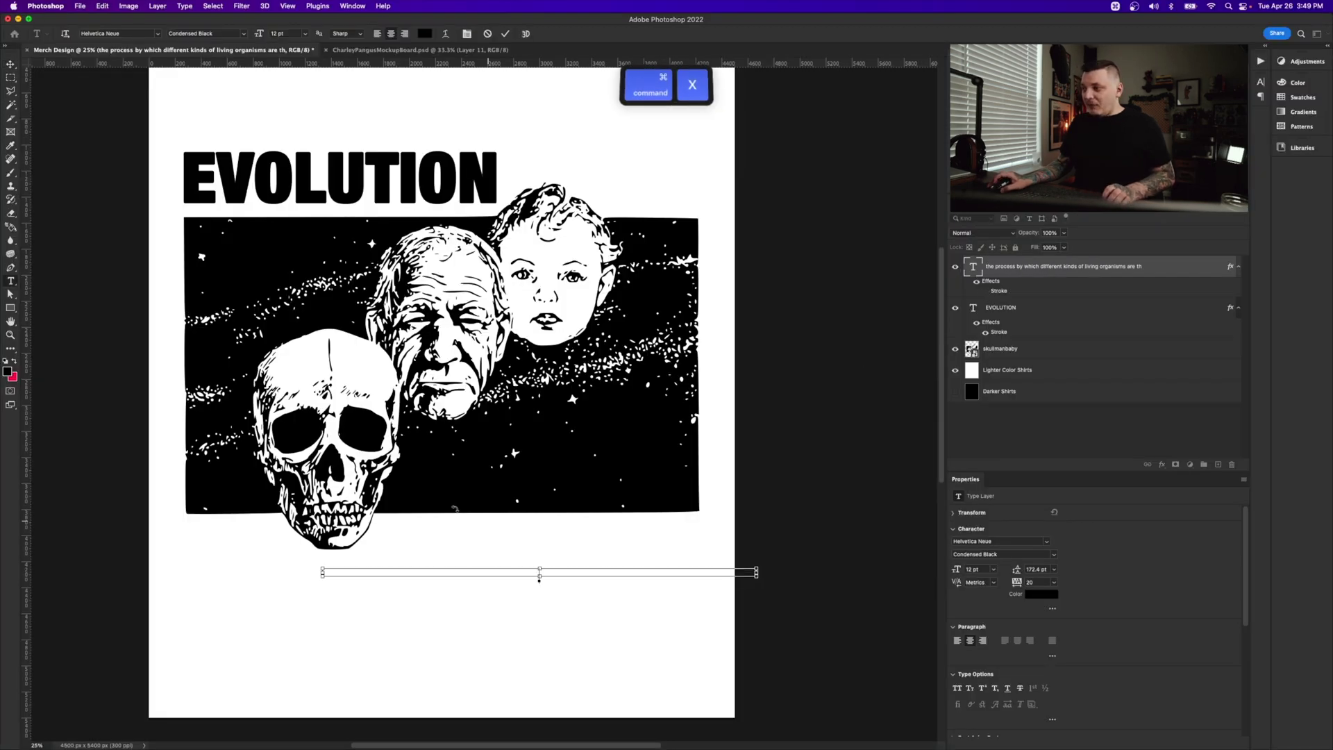
{"action": "left_click", "coordinate": [11, 64]}
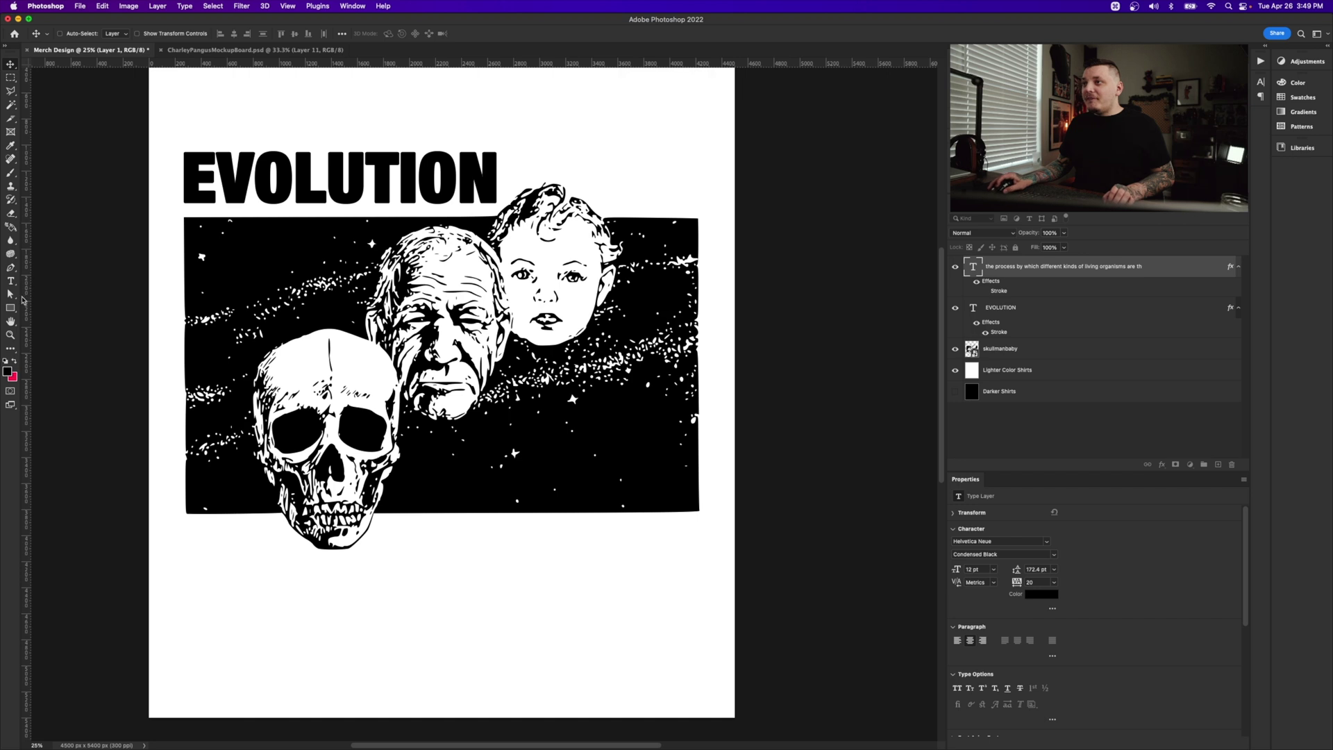
- Create a paragraph text box under the artwork, from beside the skull to the artwork's right edge, and paste the definition into it
{"action": "left_click", "coordinate": [13, 283]}
{"action": "key", "text": "t"}
{"action": "left_click_drag", "start_coordinate": [400, 521], "coordinate": [700, 639]}
{"action": "key", "text": "super+v"}
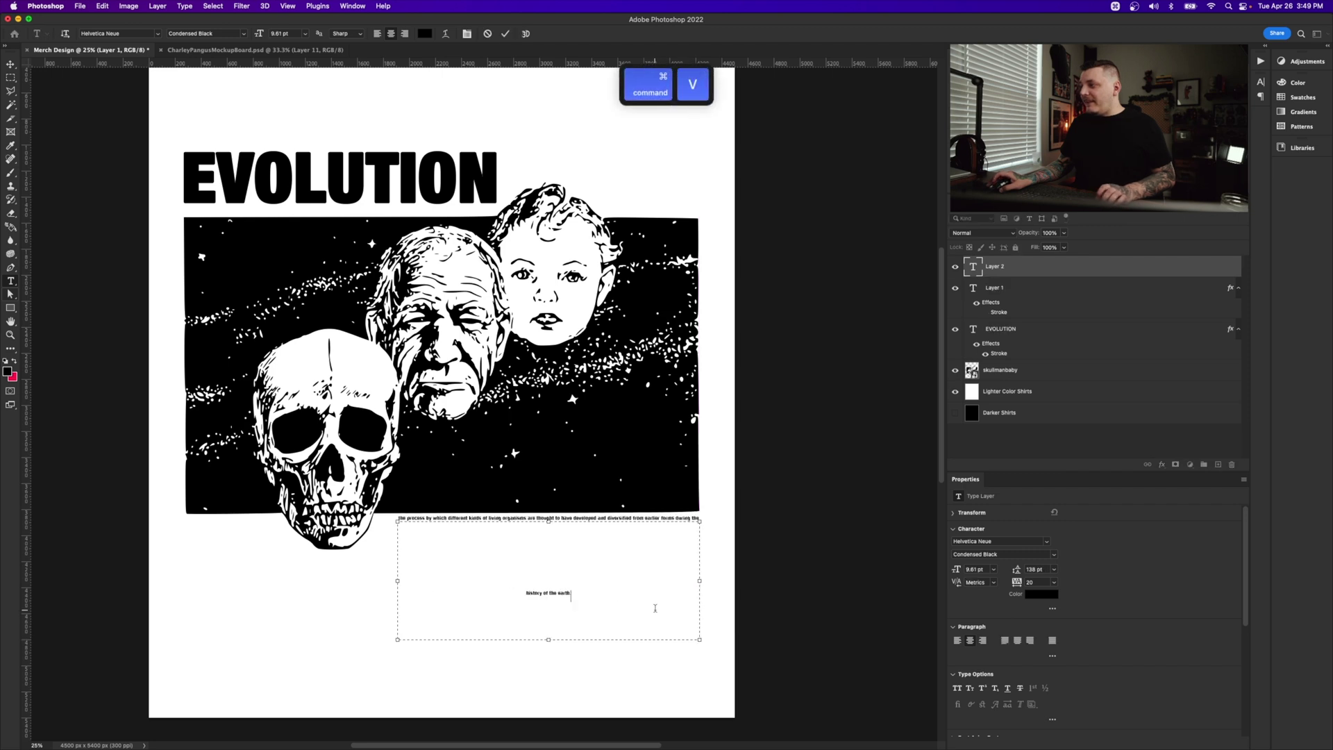
- Format the whole definition paragraph with Auto leading, right alignment and a 26 pt font size
{"action": "key", "text": "super+a"}
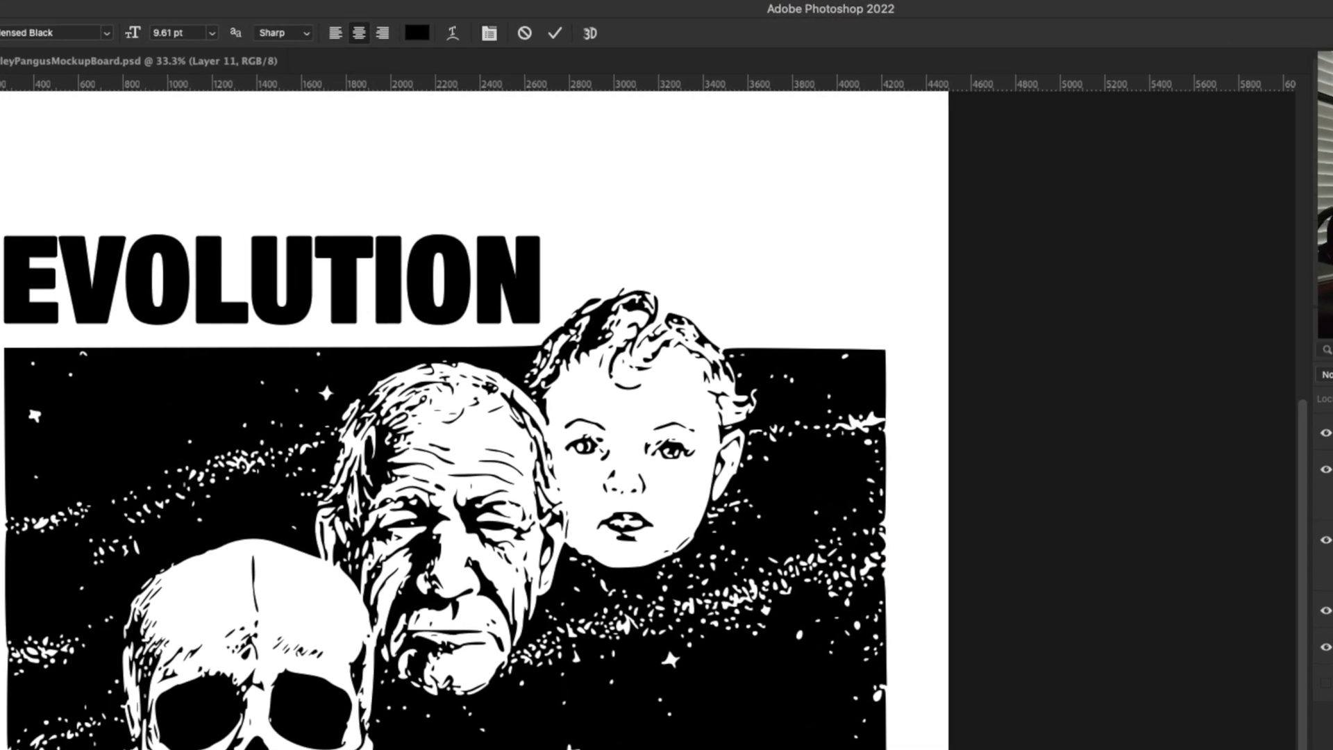
{"action": "left_click_drag", "start_coordinate": [1323, 136], "coordinate": [1182, 130]}
{"action": "left_click", "coordinate": [1193, 217]}
{"action": "left_click", "coordinate": [1160, 234]}
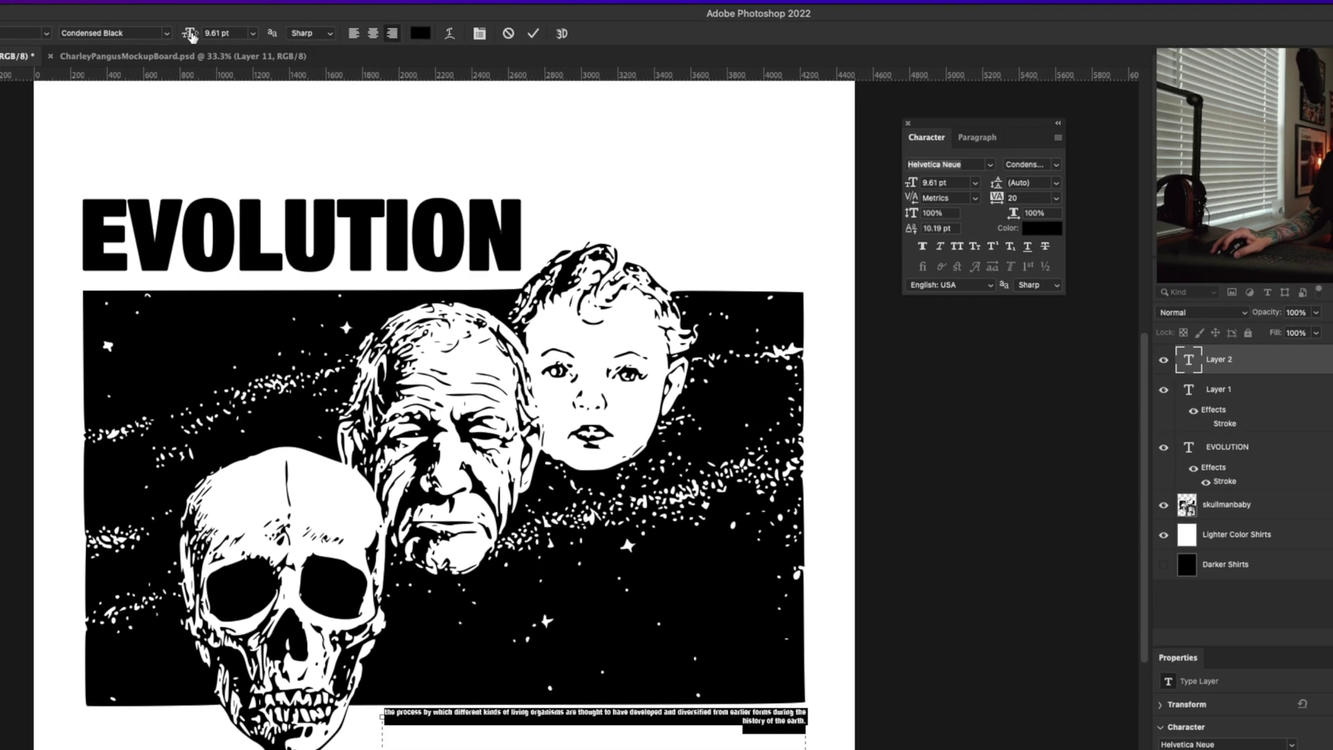
{"action": "left_click_drag", "start_coordinate": [134, 33], "coordinate": [151, 34]}
{"action": "key", "text": "Up"}
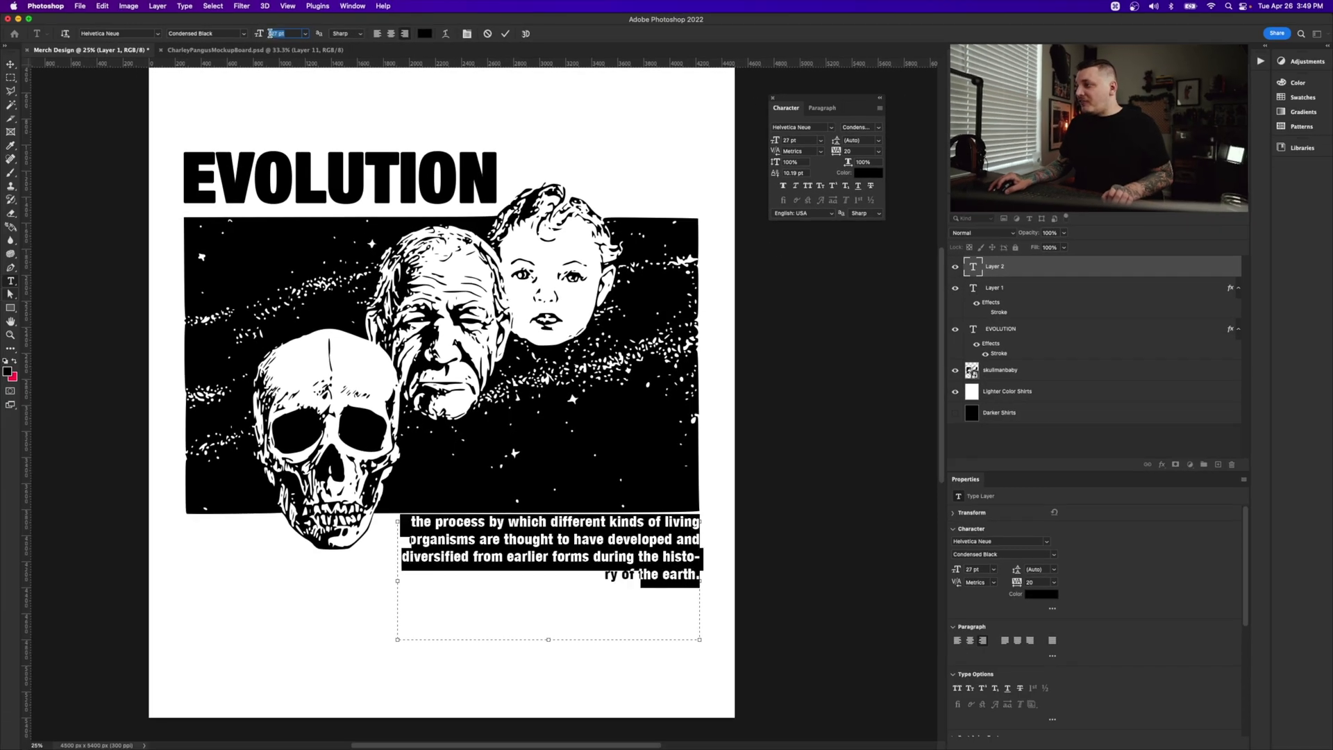
- Change the definition paragraph's font style to Bold and place the text cursor before the word "developed"
{"action": "left_click", "coordinate": [241, 35]}
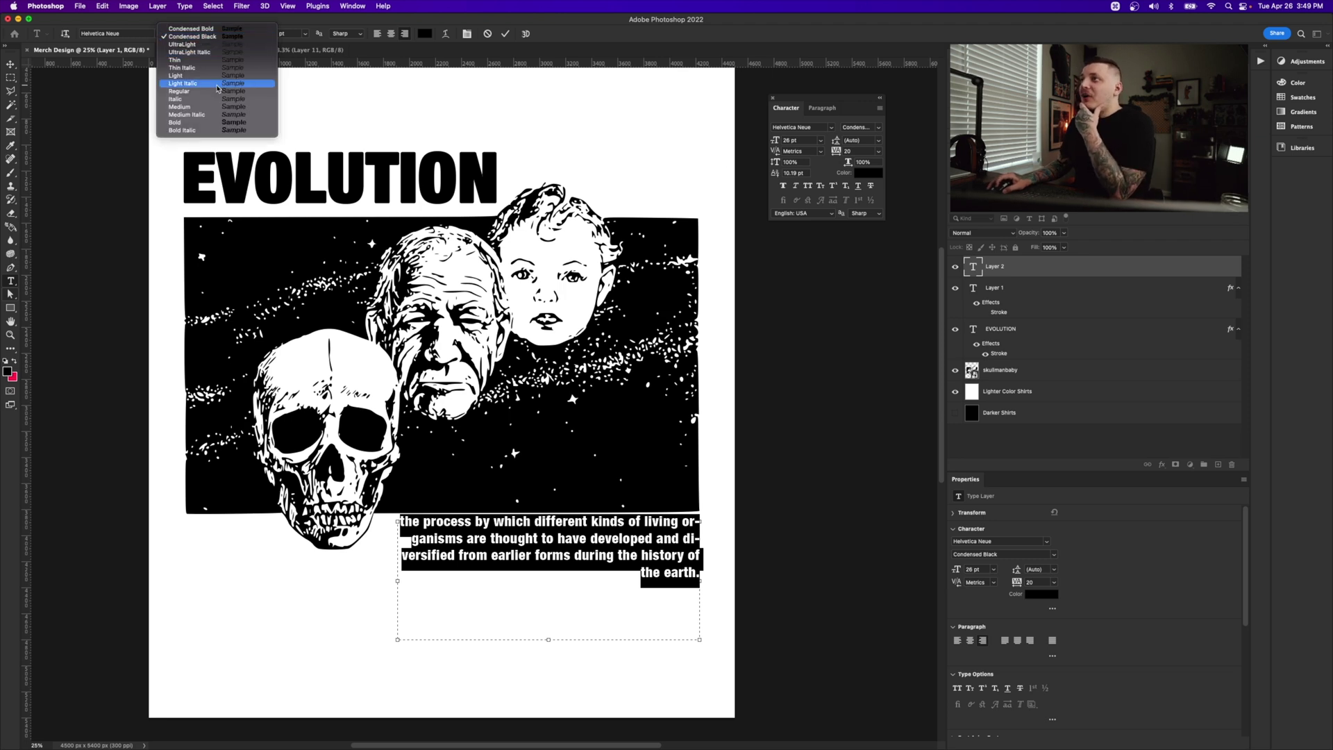
{"action": "left_click", "coordinate": [203, 124]}
{"action": "left_click", "coordinate": [654, 532]}
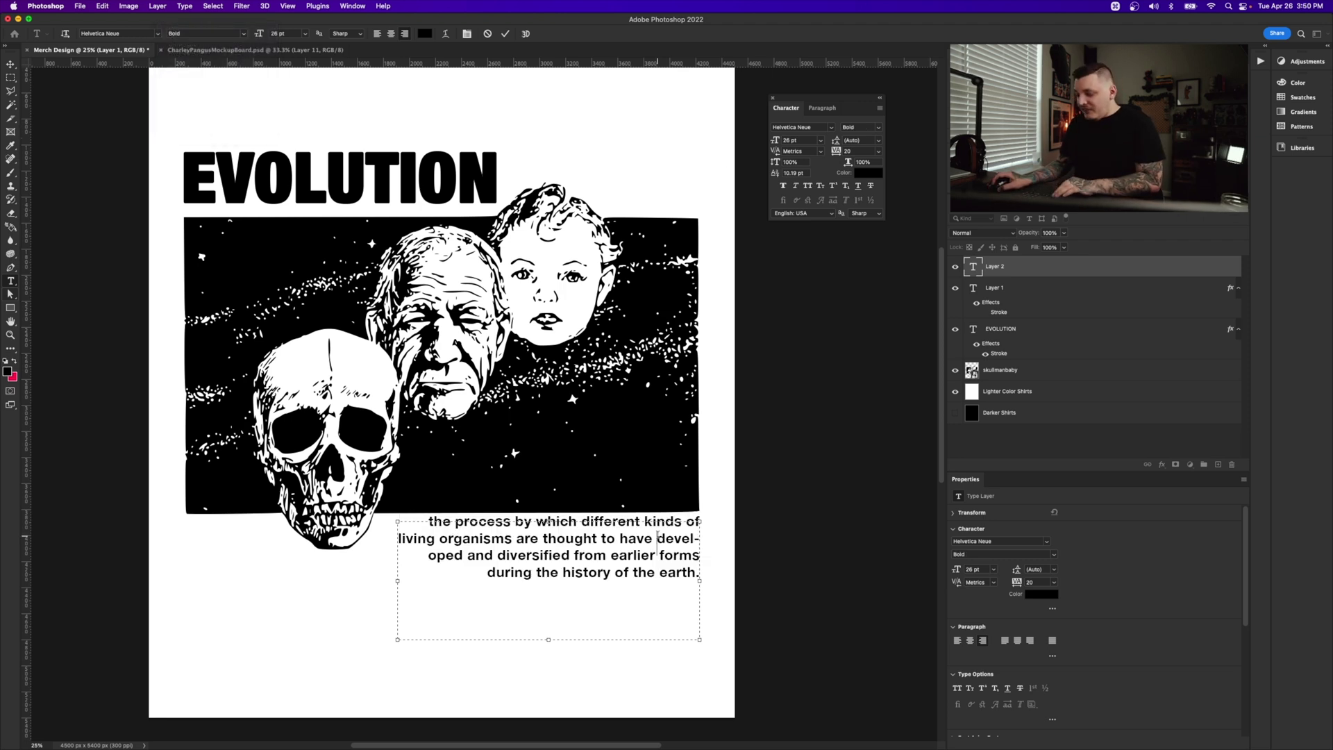
- Start a new line before the word "developed" in the definition paragraph and set all of its text to 27 pt
{"action": "key", "text": "BackSpace"}
{"action": "key", "text": "Return"}
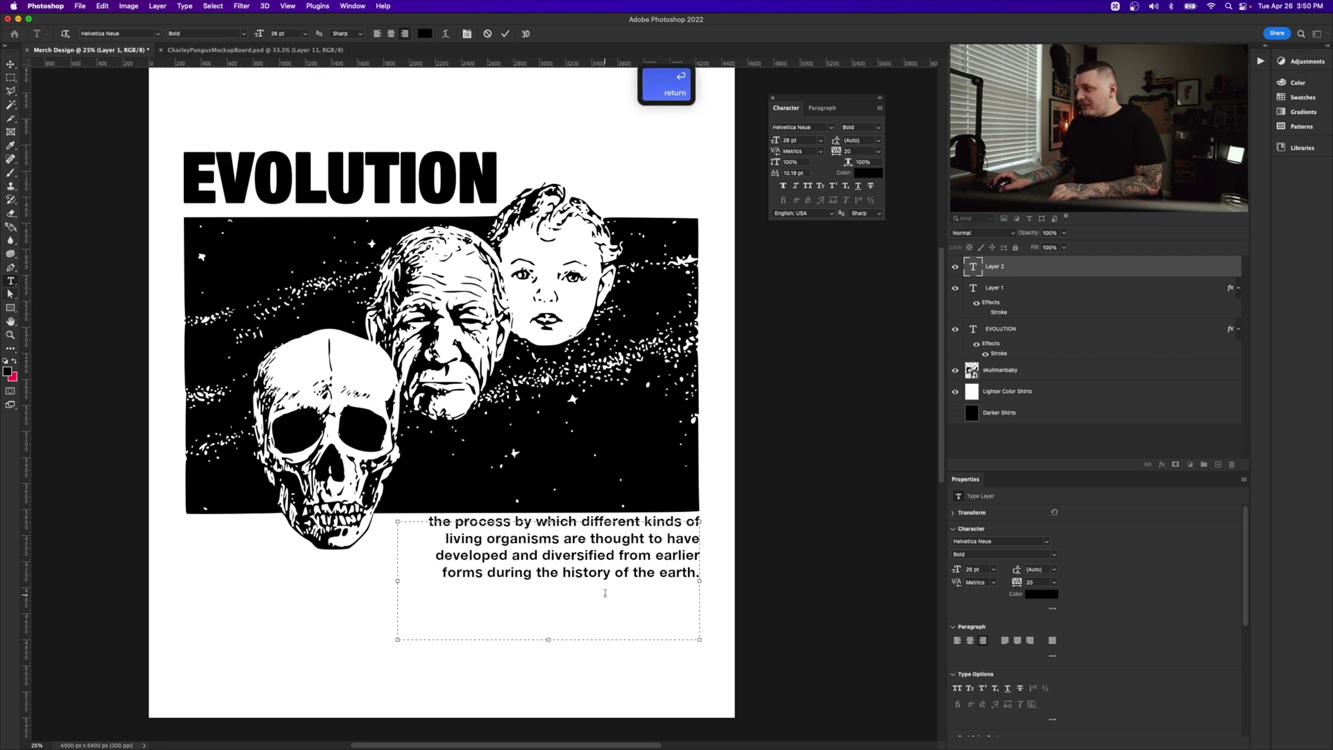
{"action": "key", "text": "super+a"}
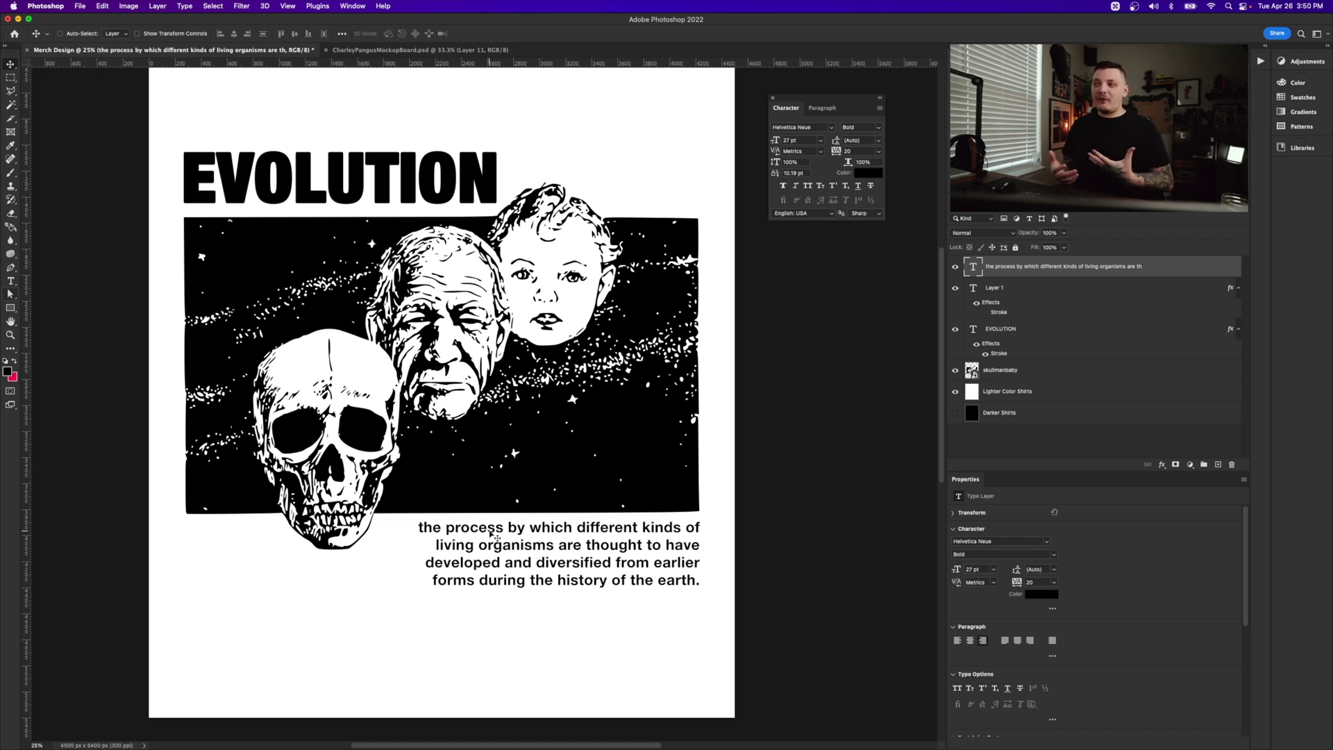
- Rotate the definition paragraph slightly clockwise and position it just below the artwork, a little inside the artwork's right edge
{"action": "left_click_drag", "start_coordinate": [580, 592], "coordinate": [576, 594]}
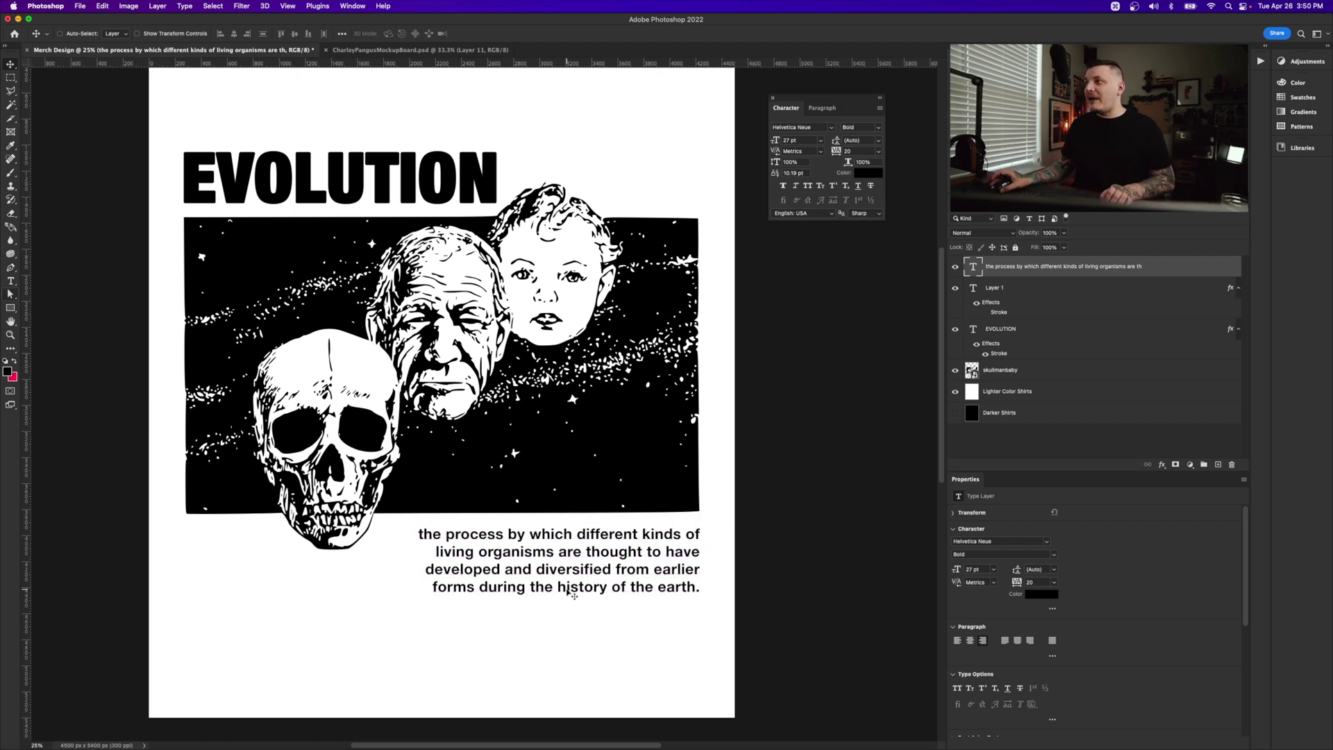
{"action": "key", "text": "super+t"}
{"action": "left_click_drag", "start_coordinate": [700, 478], "coordinate": [705, 486]}
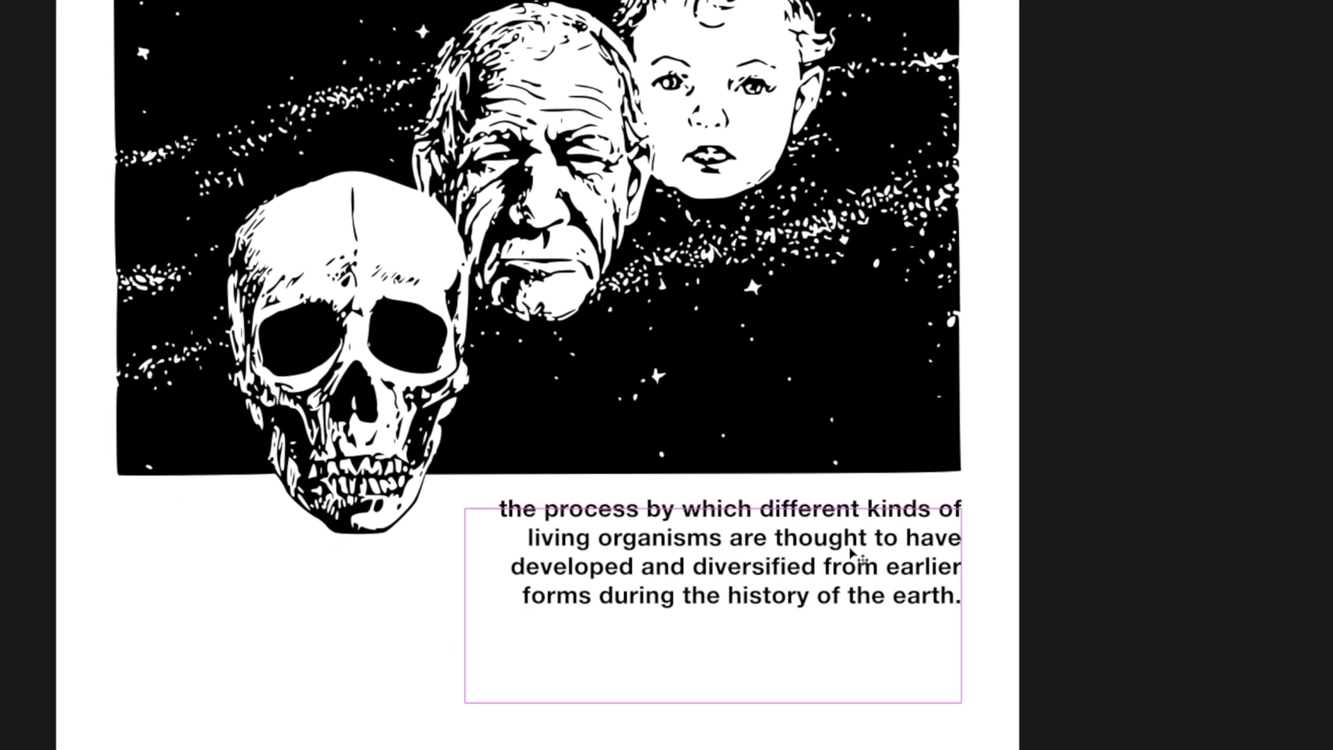
{"action": "key", "text": "super+t"}
{"action": "left_click_drag", "start_coordinate": [799, 475], "coordinate": [802, 478]}
{"action": "key", "text": "Return"}
{"action": "mouse_move", "coordinate": [981, 446]}
{"action": "left_mouse_down"}
{"action": "mouse_move", "coordinate": [992, 443]}
{"action": "mouse_move", "coordinate": [965, 439]}
{"action": "left_mouse_up"}
{"action": "left_click_drag", "start_coordinate": [966, 439], "coordinate": [975, 440]}
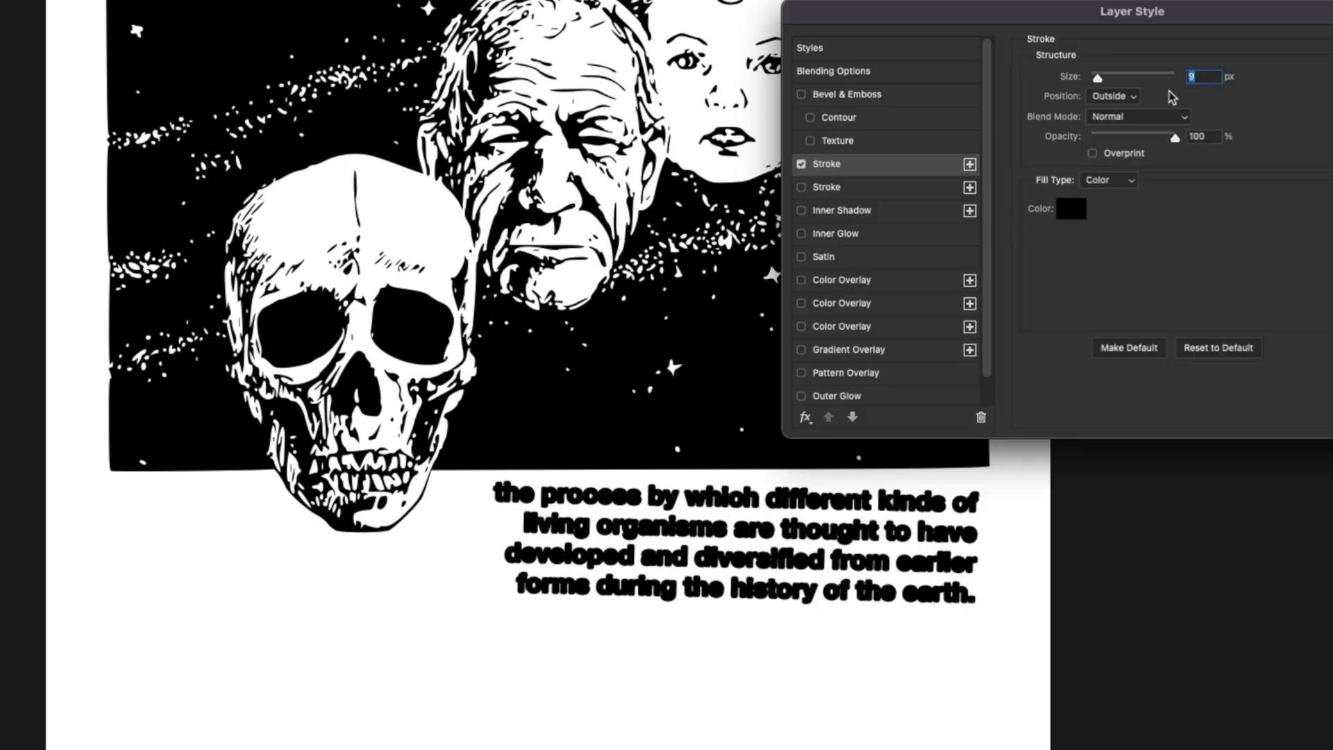
- Give the definition text a 3 px black outside stroke
{"action": "type", "text": "3"}
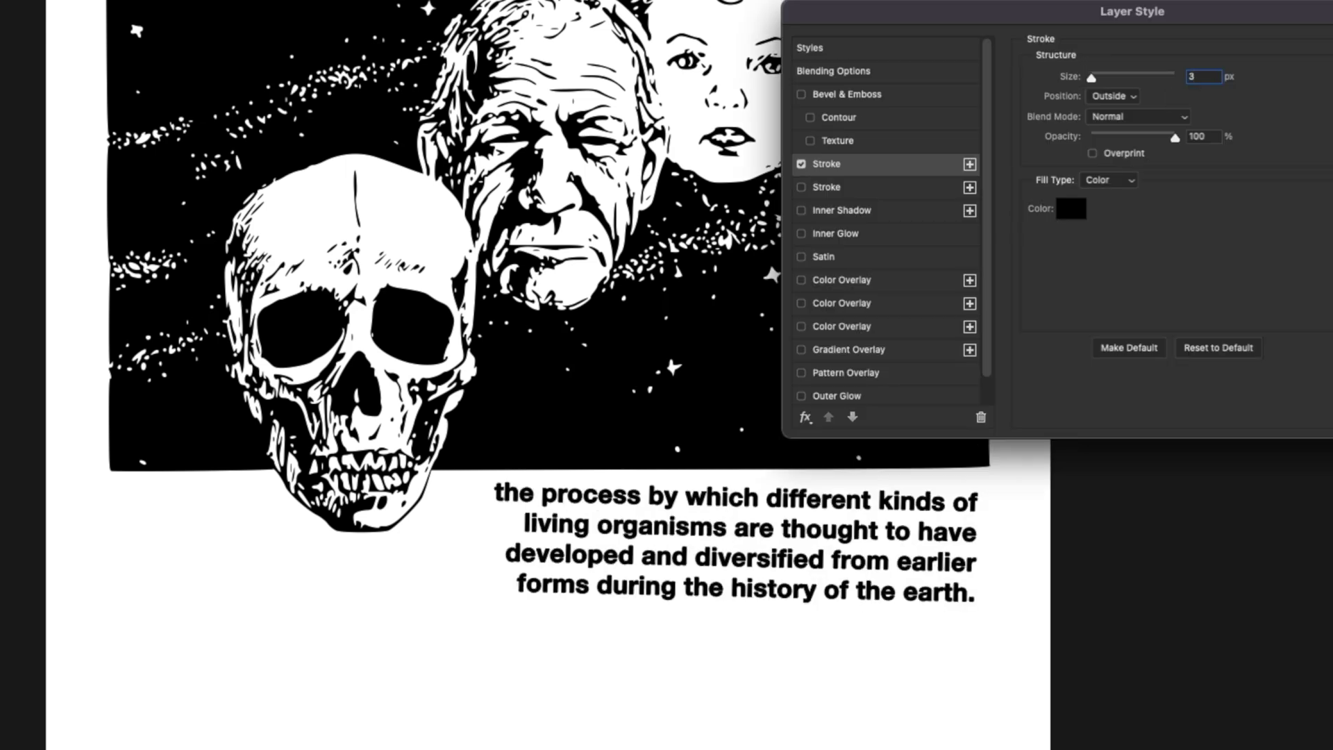
{"action": "key", "text": "Return"}
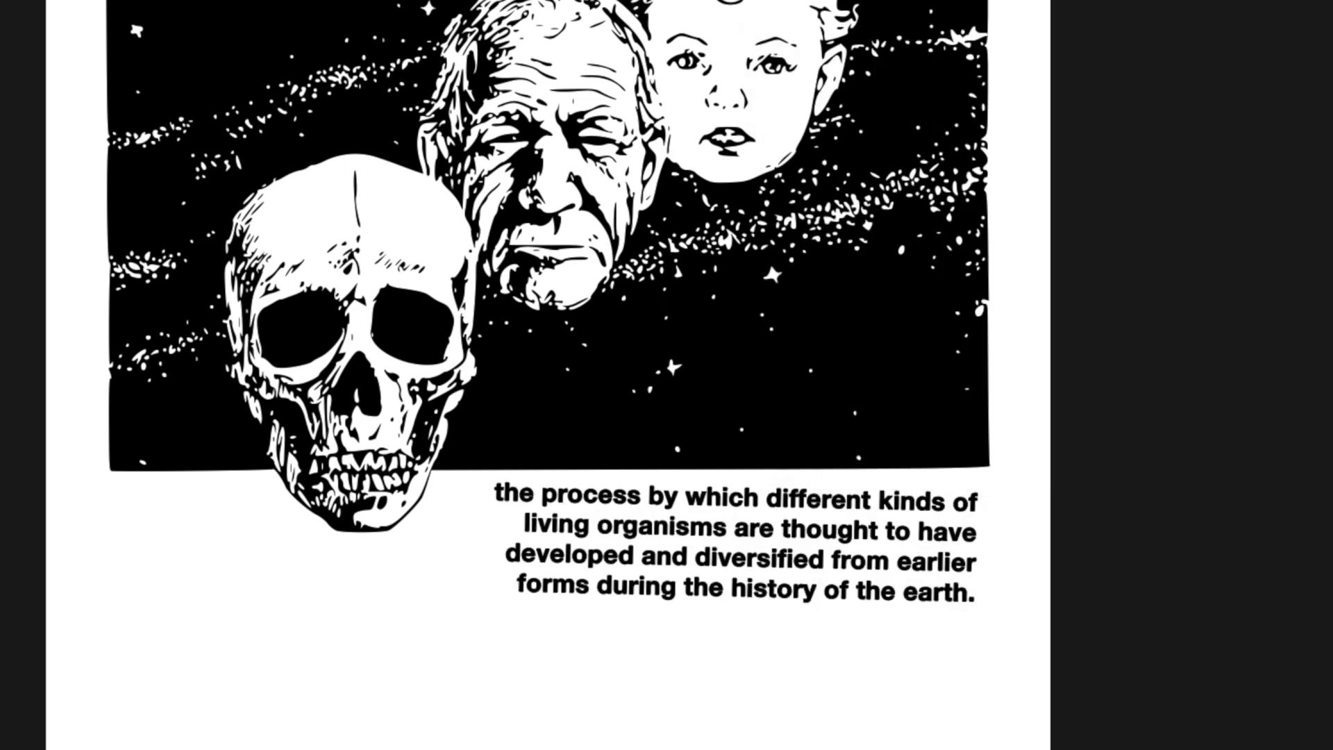
- Draw a narrow black triangle about 130 px wide and 692 px high with the Triangle tool, below and beside the skull
{"action": "left_click", "coordinate": [10, 308]}
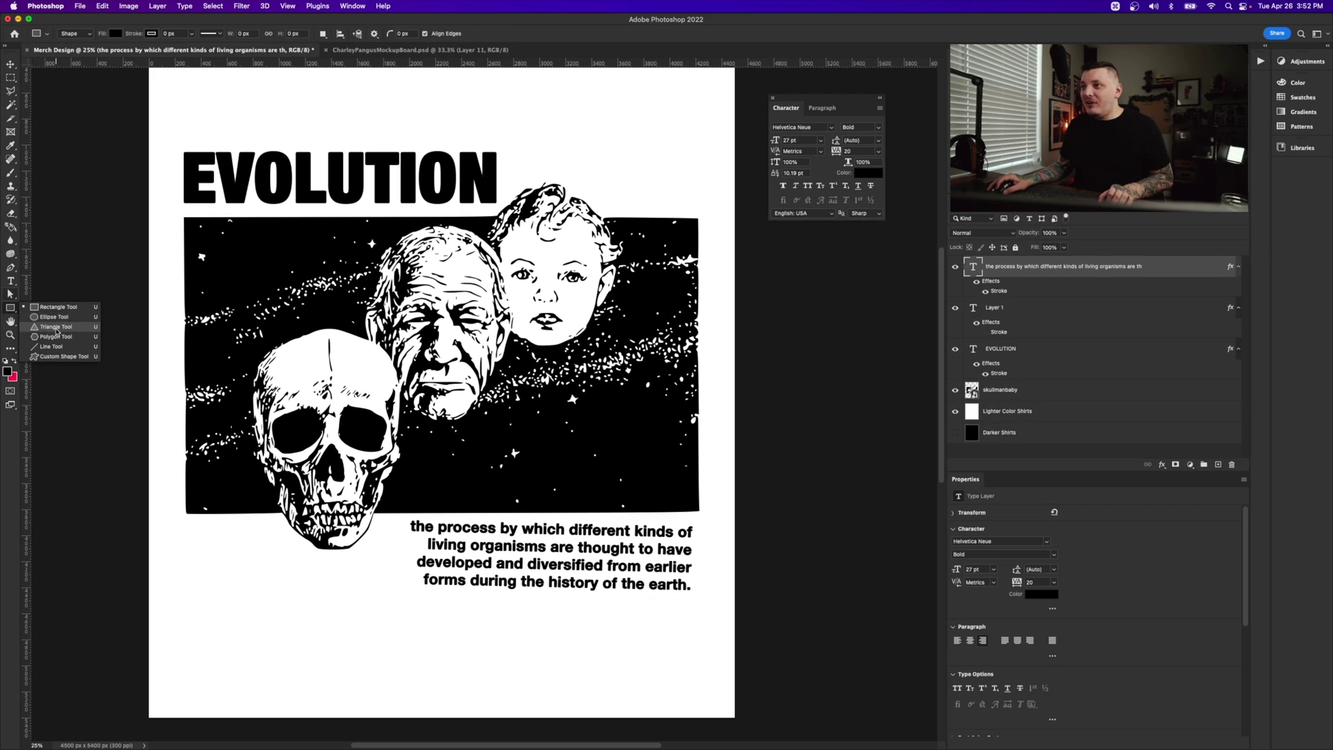
{"action": "left_click", "coordinate": [56, 327]}
{"action": "left_click_drag", "start_coordinate": [238, 534], "coordinate": [347, 630]}
{"action": "key", "text": "super+z"}
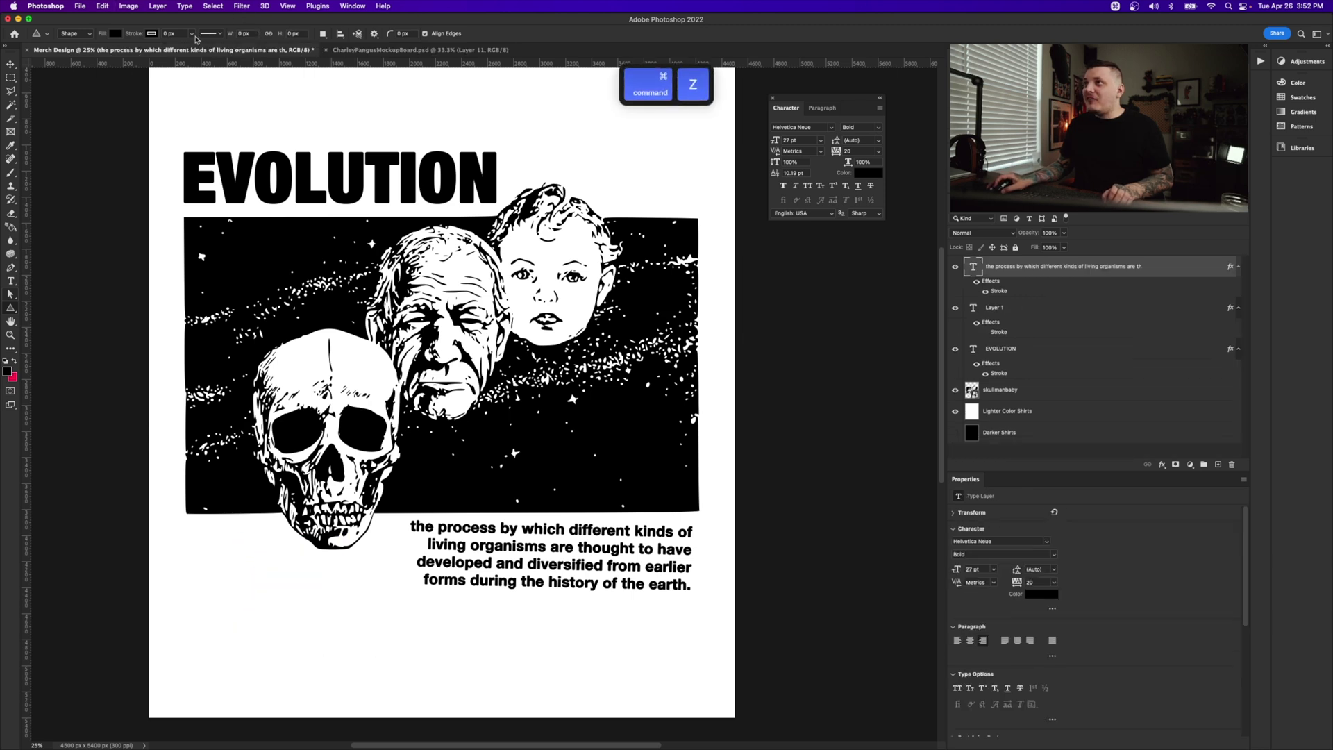
{"action": "left_click_drag", "start_coordinate": [207, 564], "coordinate": [223, 652]}
{"action": "key", "text": "v"}
{"action": "left_click_drag", "start_coordinate": [346, 631], "coordinate": [357, 605]}
- Duplicate the triangle, flip the copy vertically and place it base to base under the original to form a long diamond
{"action": "key", "text": "super+t"}
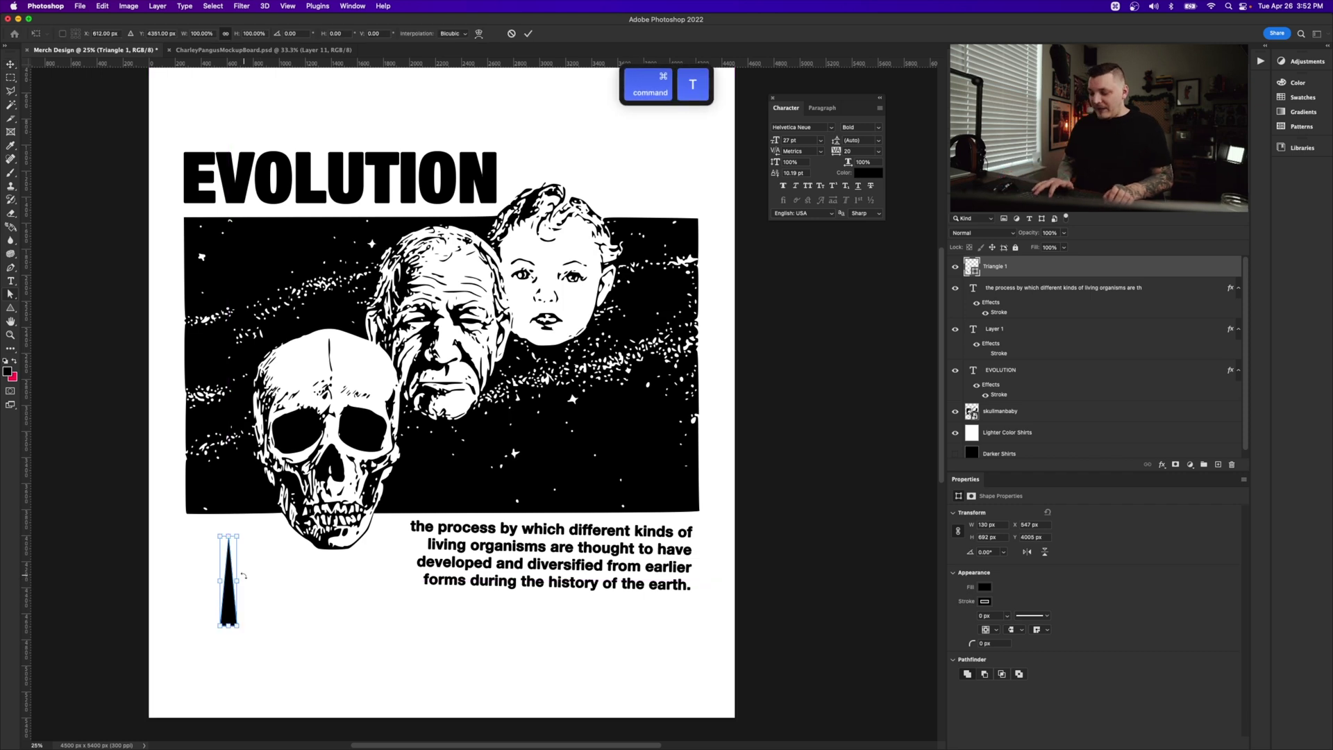
{"action": "key", "text": "Escape"}
{"action": "key", "text": "super+j"}
{"action": "key", "text": "super+t"}
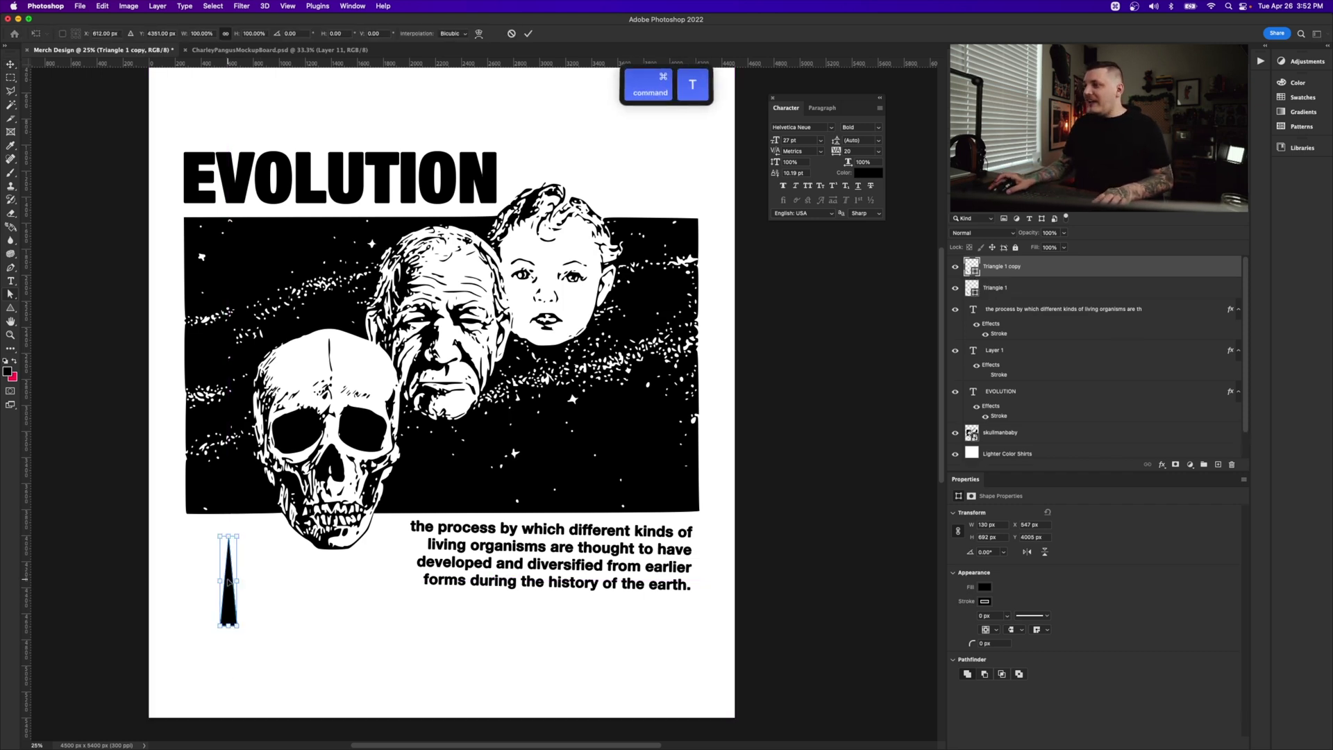
{"action": "right_click", "coordinate": [228, 582]}
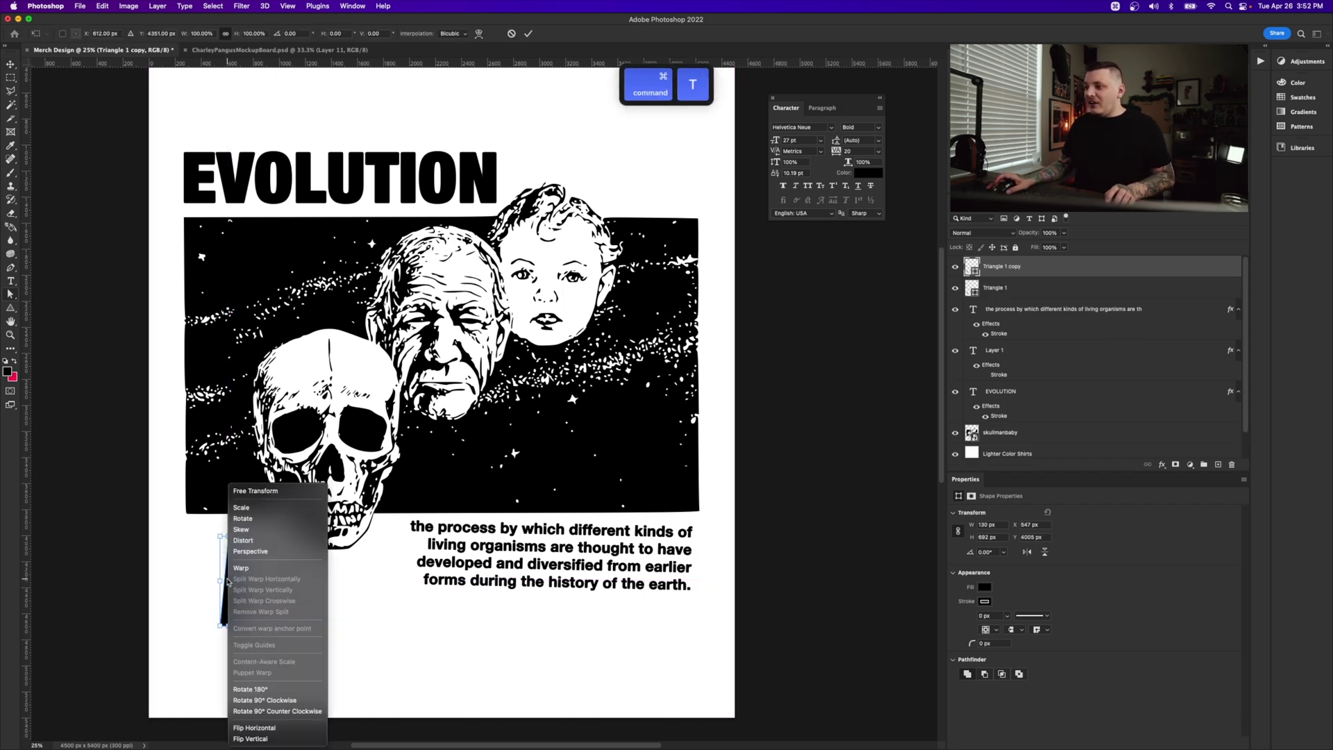
{"action": "left_click", "coordinate": [255, 739]}
{"action": "left_click_drag", "start_coordinate": [233, 555], "coordinate": [233, 644]}
{"action": "key", "text": "Return"}
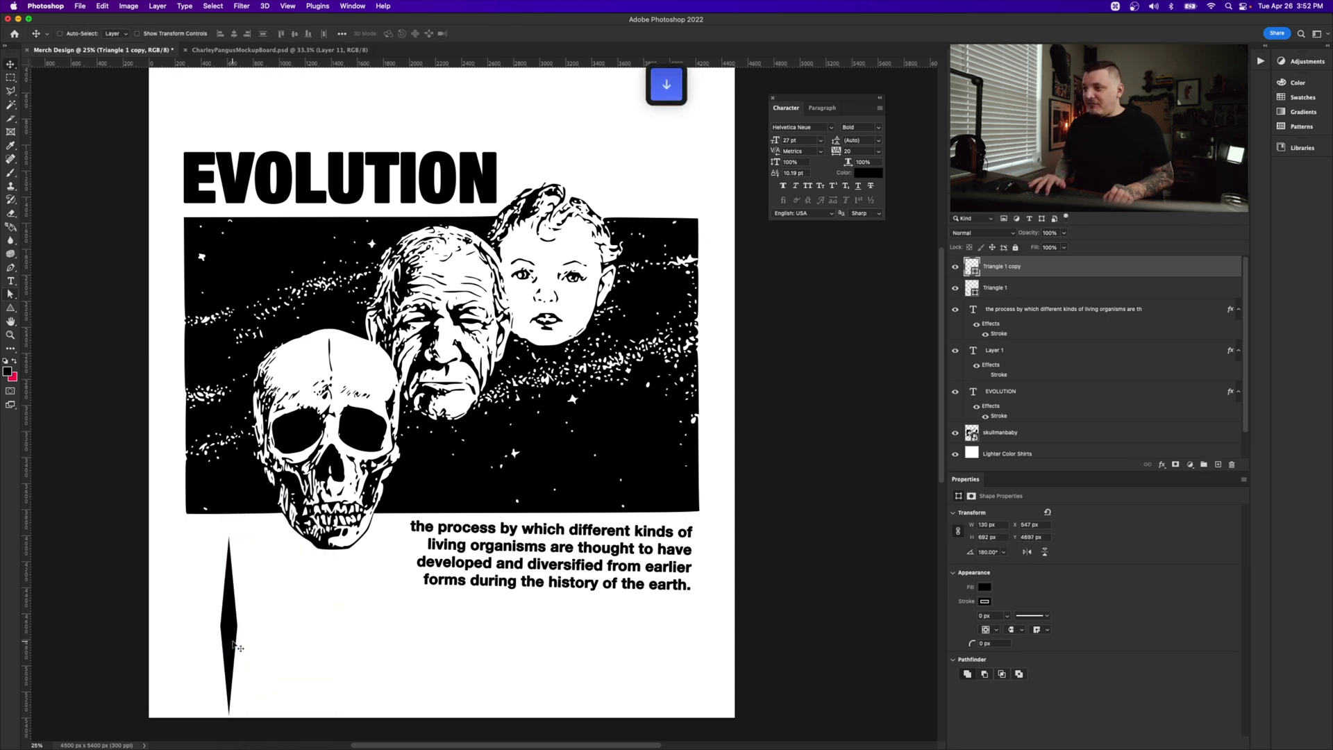
- Merge the two triangles and cross them with a copy rotated 90° to form a single four-pointed star shape
{"action": "left_click", "coordinate": [1034, 289], "text": "shift"}
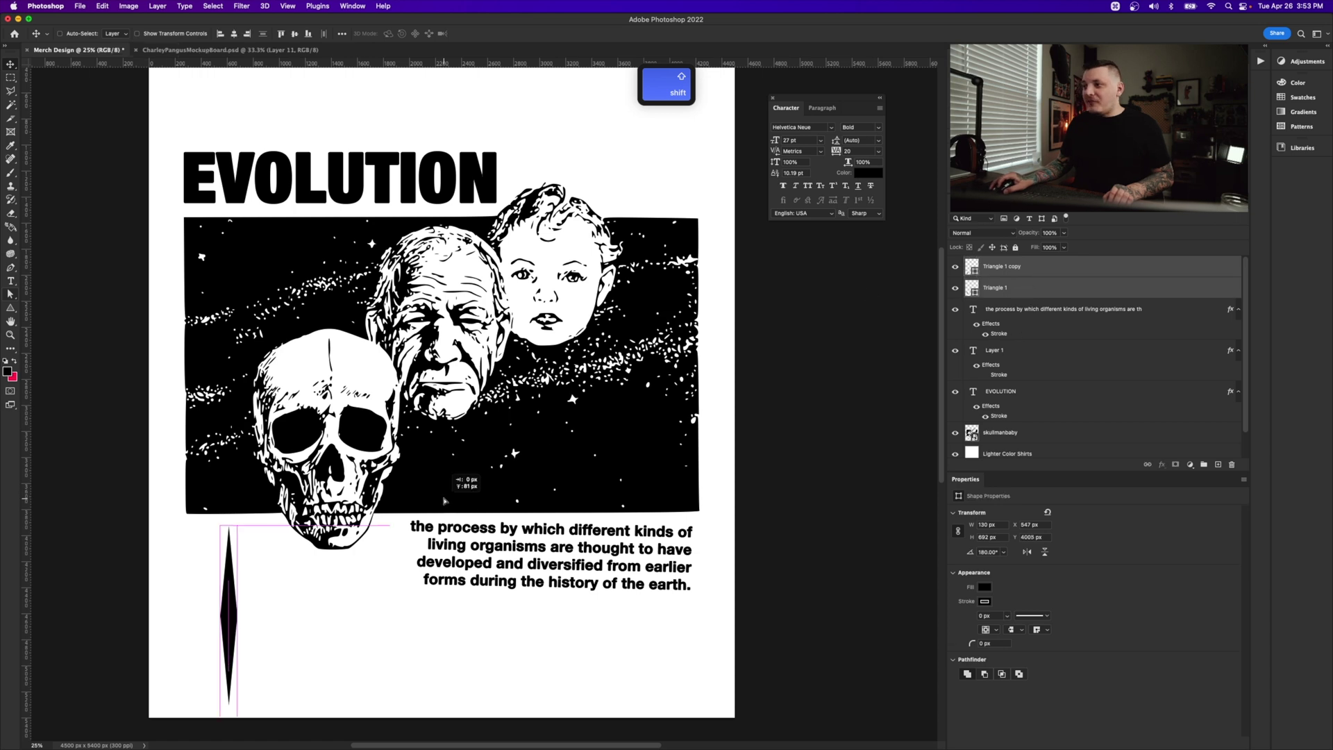
{"action": "key", "text": "super+e"}
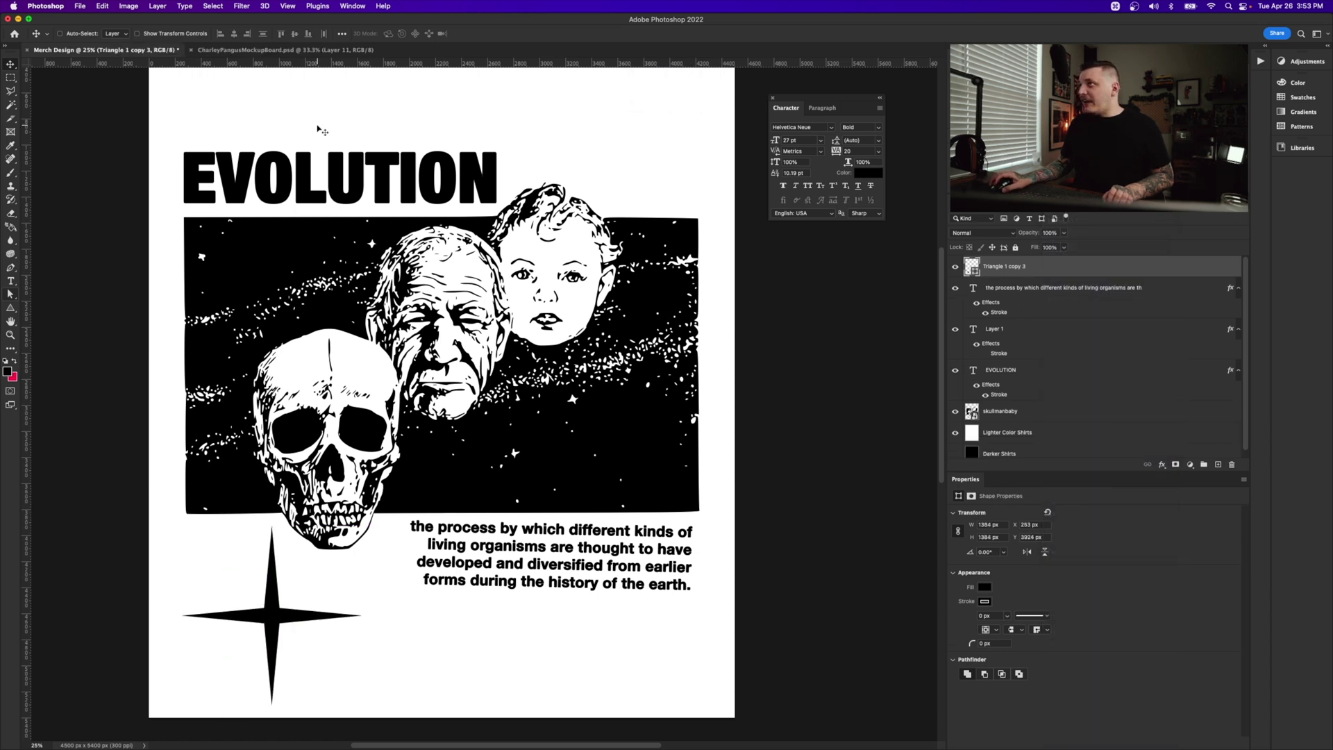
- Warp the four-pointed star with the Inflate style at a bend of -100%
{"action": "key", "text": "super+t"}
{"action": "right_click", "coordinate": [303, 611]}
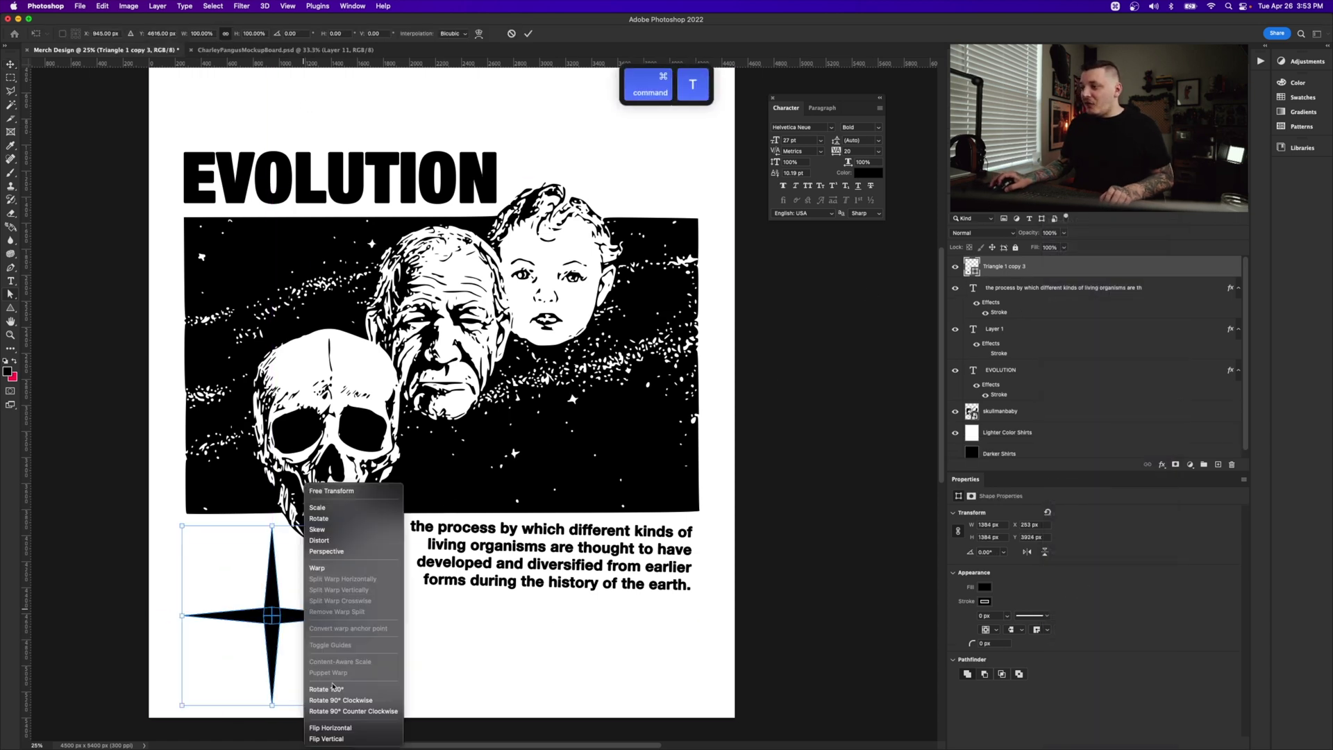
{"action": "left_click", "coordinate": [320, 568]}
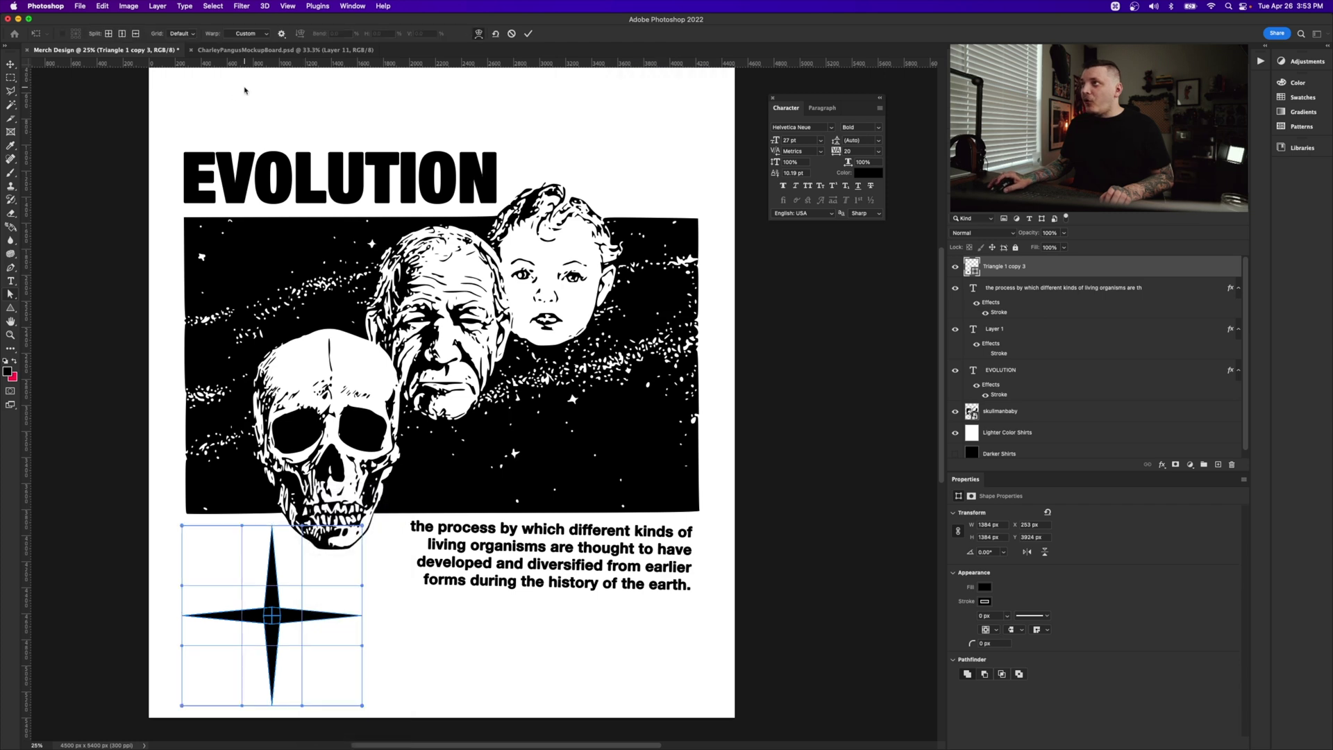
{"action": "left_click", "coordinate": [249, 36]}
{"action": "left_click", "coordinate": [251, 170]}
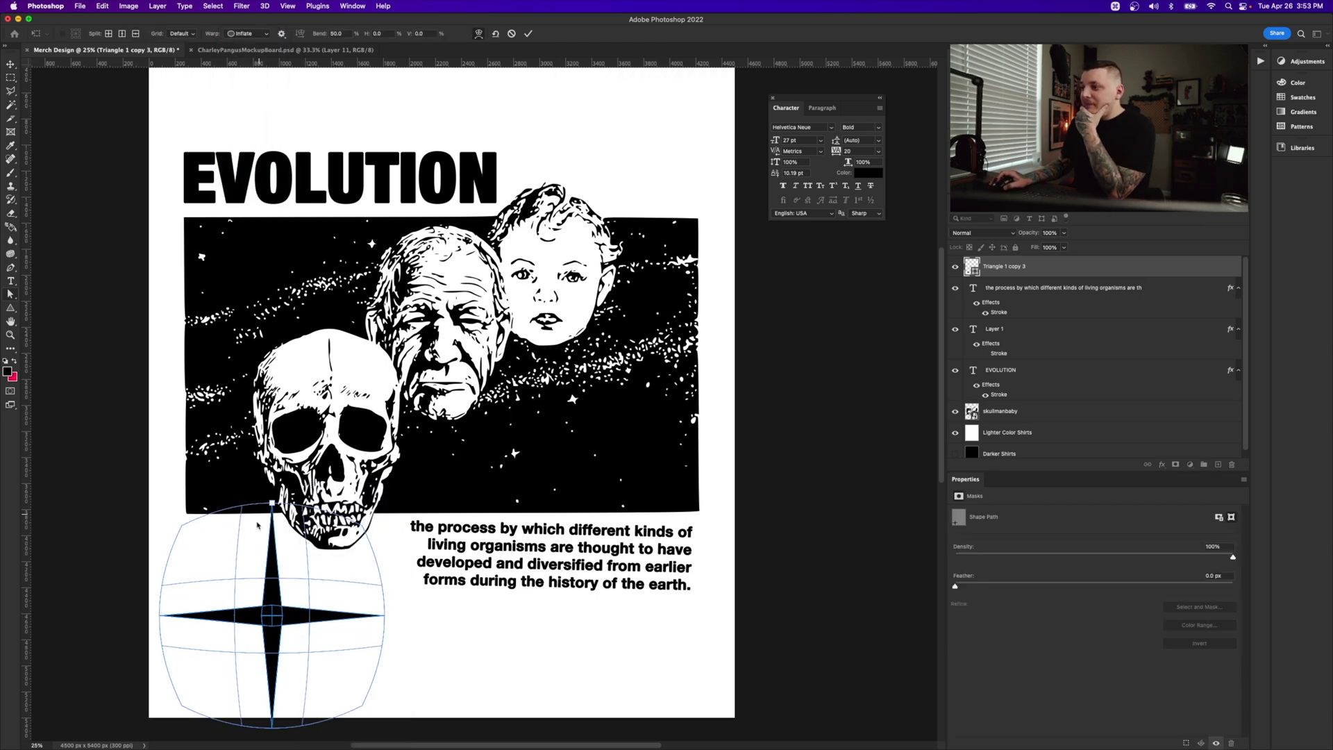
{"action": "left_click_drag", "start_coordinate": [272, 502], "coordinate": [271, 571]}
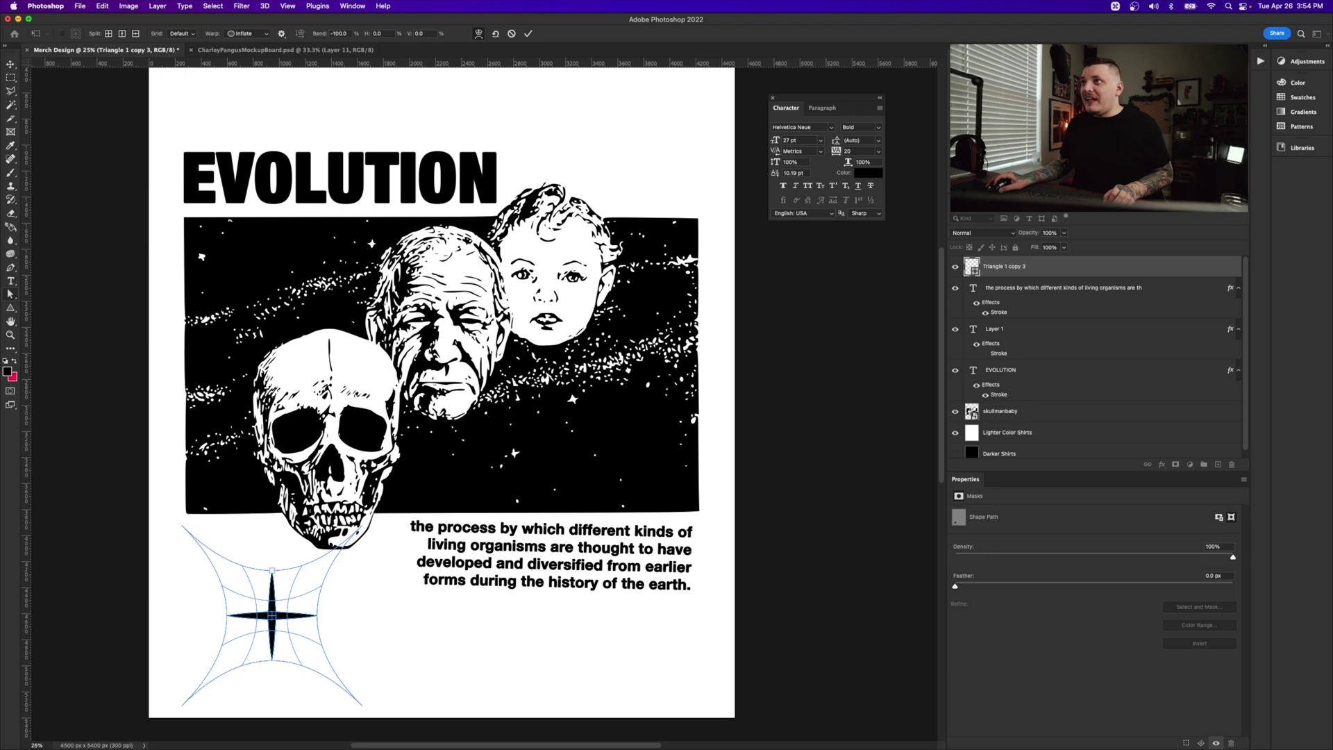
{"action": "left_click", "coordinate": [11, 65]}
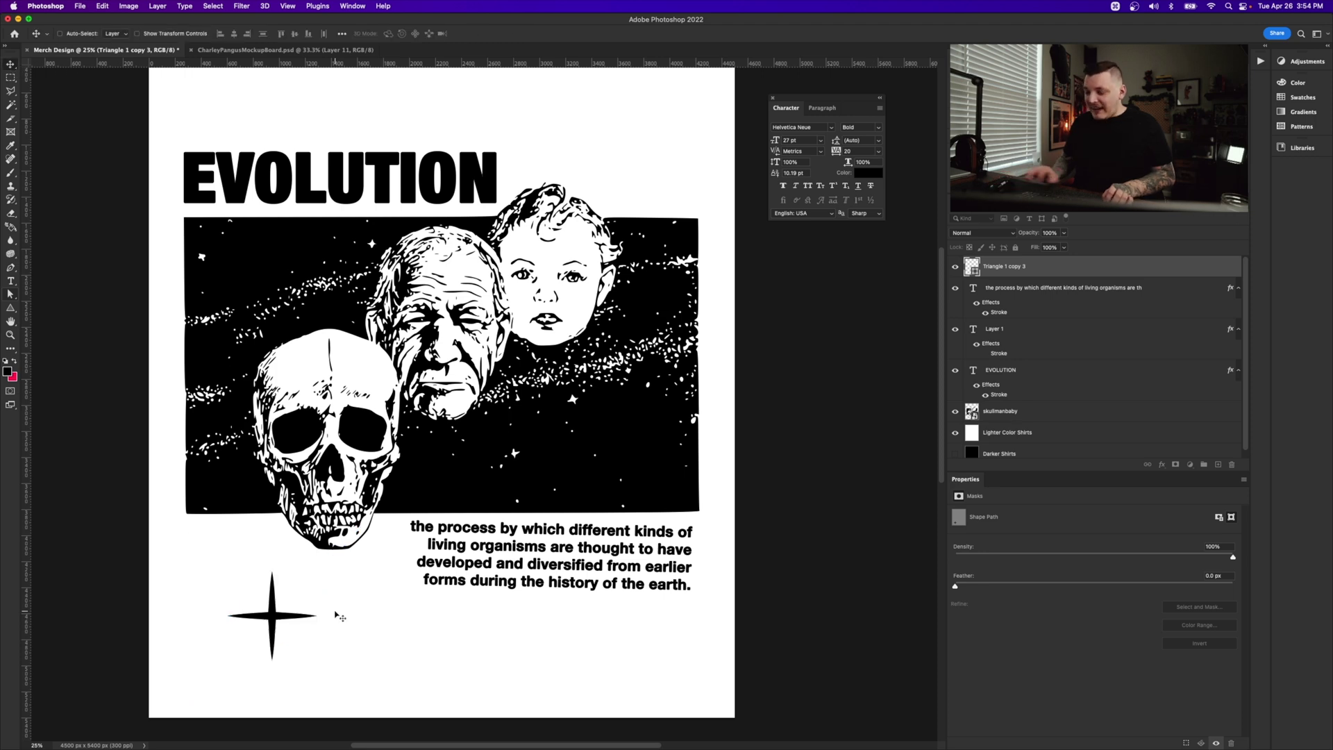
- Add a smaller copy of the star rotated 45° about its centre and merge both shapes into one eight-pointed star
{"action": "key", "text": "super+j"}
{"action": "key", "text": "super+t"}
{"action": "left_click_drag", "start_coordinate": [291, 546], "coordinate": [334, 581]}
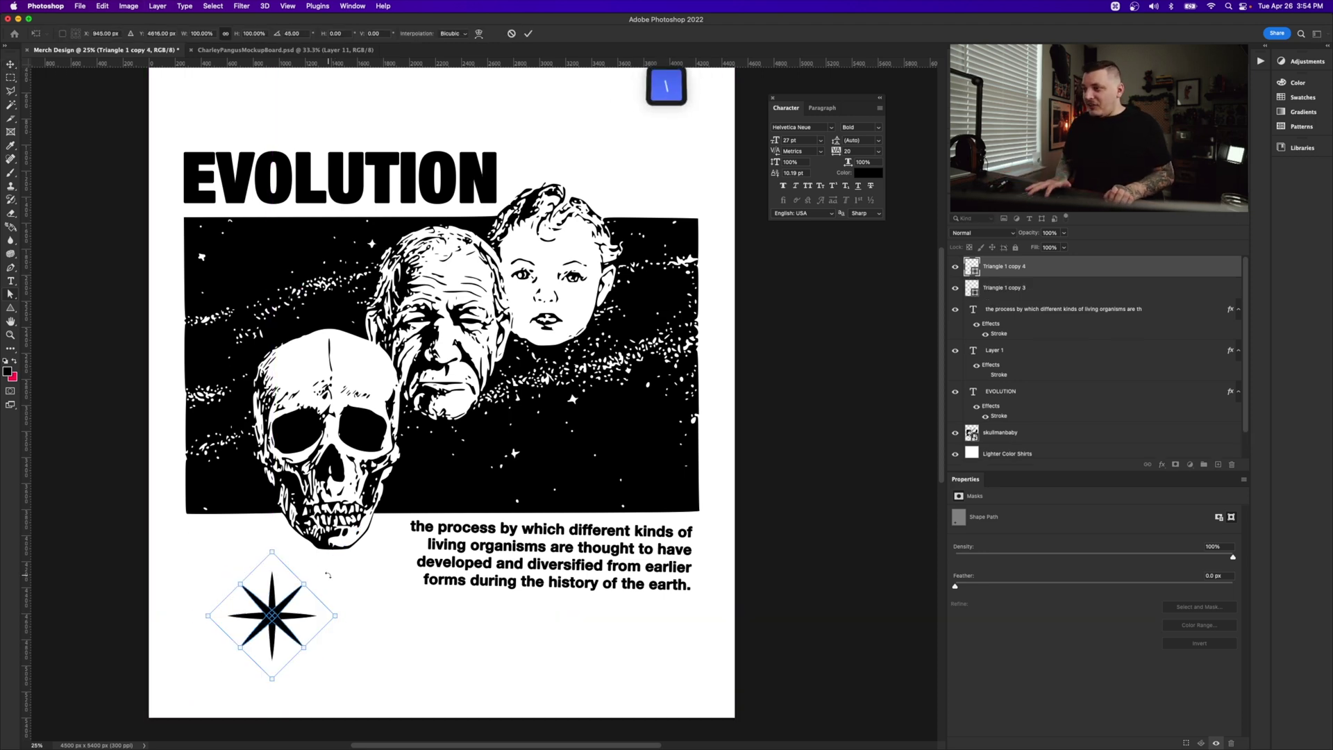
{"action": "left_click_drag", "start_coordinate": [271, 551], "coordinate": [271, 577]}
{"action": "key", "text": "Return"}
{"action": "left_click", "coordinate": [1029, 292], "text": "shift"}
{"action": "right_click", "coordinate": [1029, 292]}
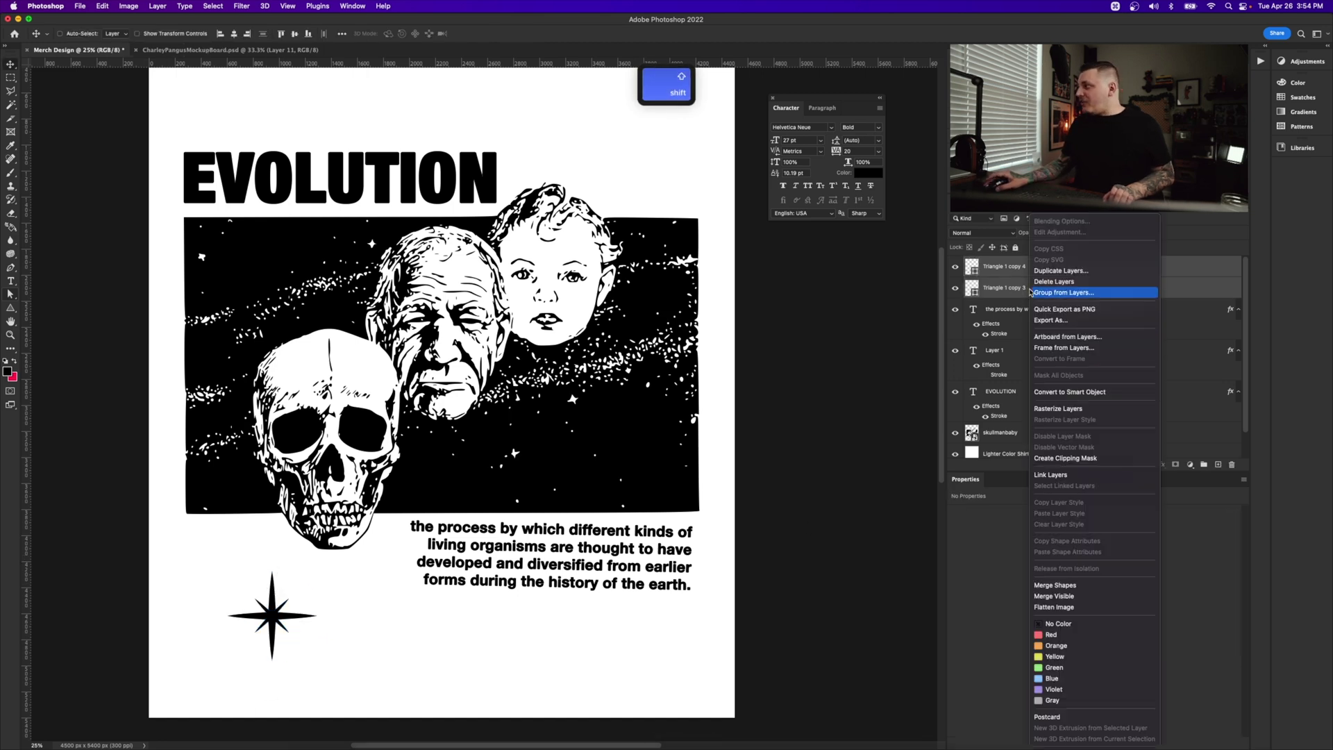
{"action": "left_click", "coordinate": [1065, 589]}
- Add a black outside stroke to the eight-pointed star and increase its size to thicken the points
{"action": "left_click", "coordinate": [1162, 464]}
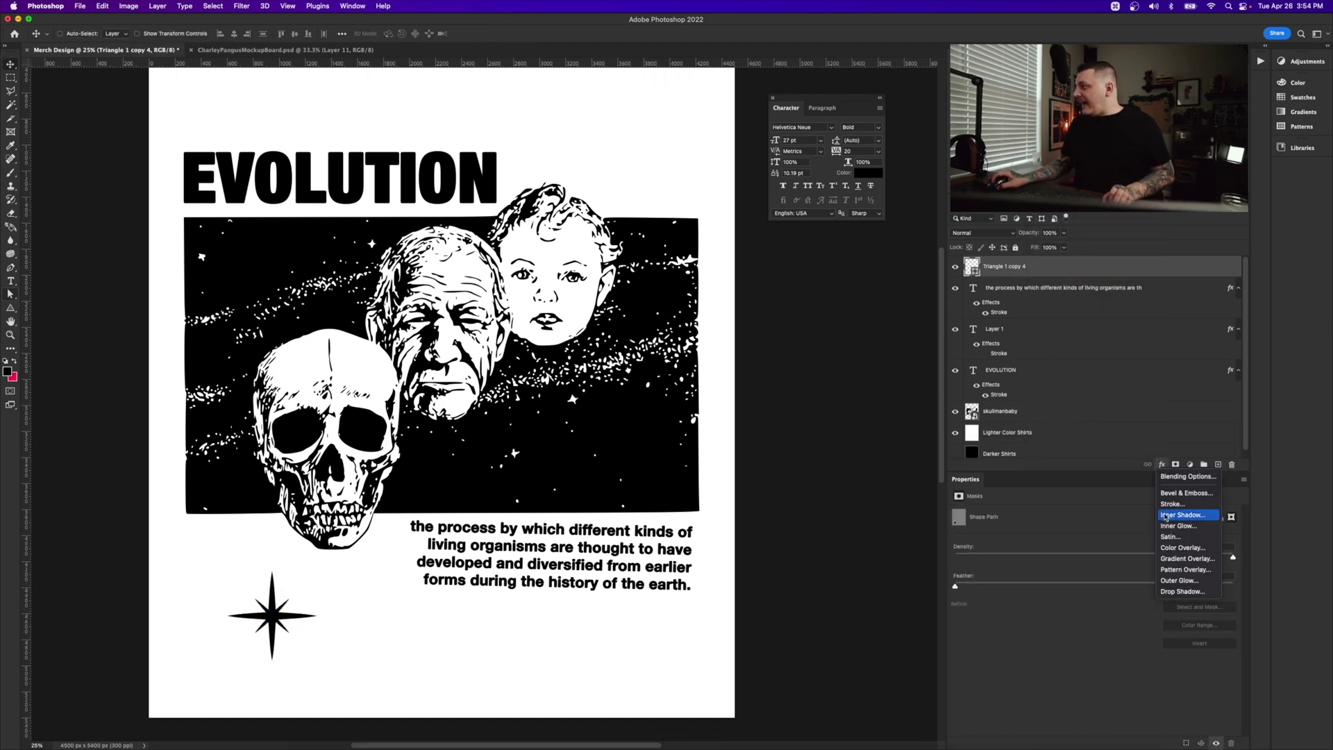
{"action": "left_click", "coordinate": [1171, 504]}
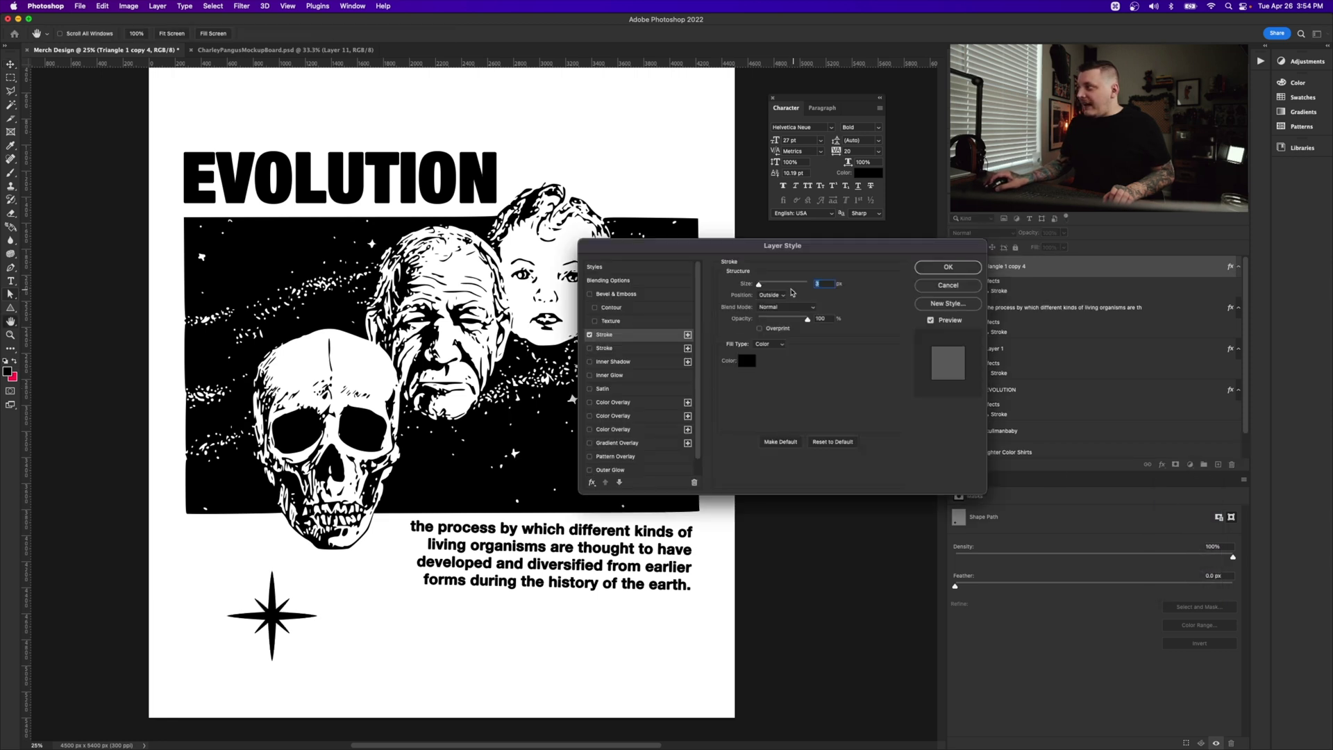
{"action": "left_click_drag", "start_coordinate": [768, 288], "coordinate": [764, 287]}
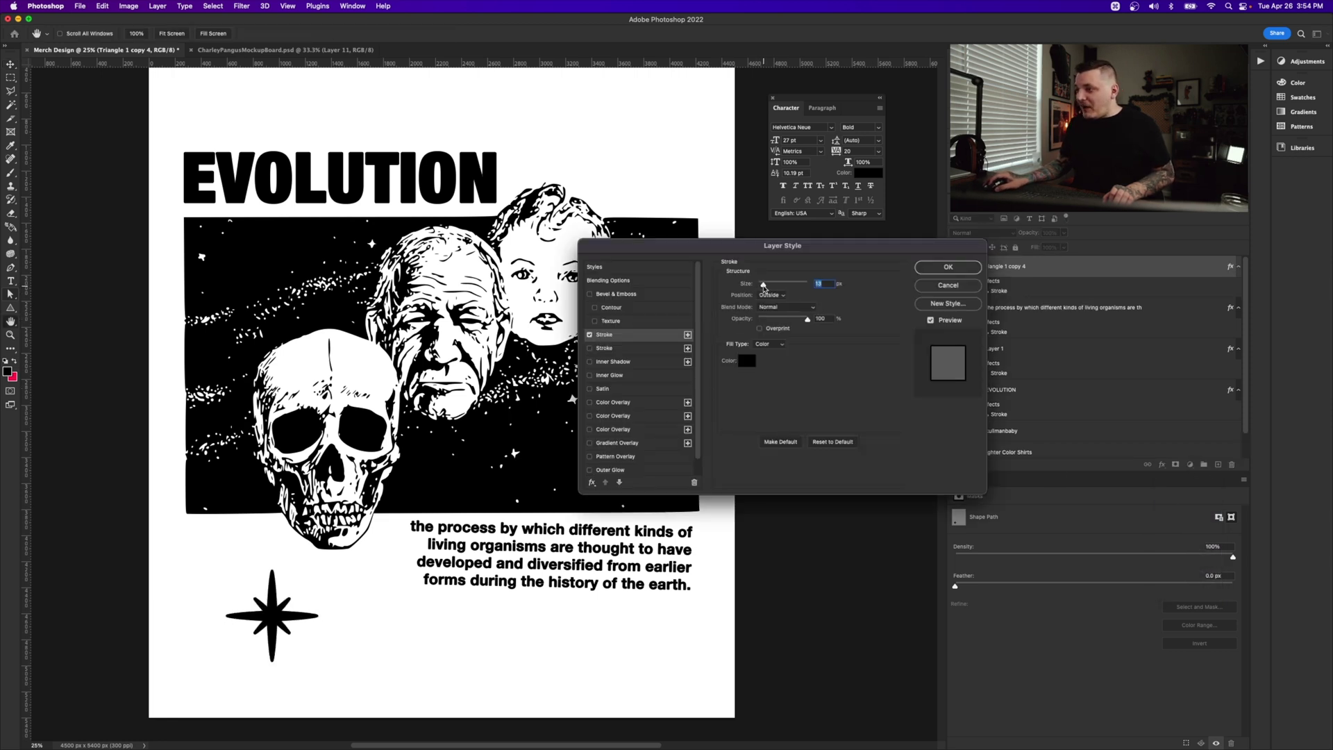
{"action": "left_click", "coordinate": [930, 269]}
- Convert the star to a smart object and move it above the artwork's right corner, level with the EVOLUTION title
{"action": "right_click", "coordinate": [1041, 268]}
{"action": "left_click", "coordinate": [1074, 392]}
{"action": "left_click_drag", "start_coordinate": [312, 614], "coordinate": [713, 188]}
- Draw a thin black horizontal rectangle about 12 px high through the EVOLUTION title to the star and adjust its fit
{"action": "right_click", "coordinate": [10, 307]}
{"action": "left_click", "coordinate": [52, 308]}
{"action": "left_click_drag", "start_coordinate": [169, 177], "coordinate": [665, 179]}
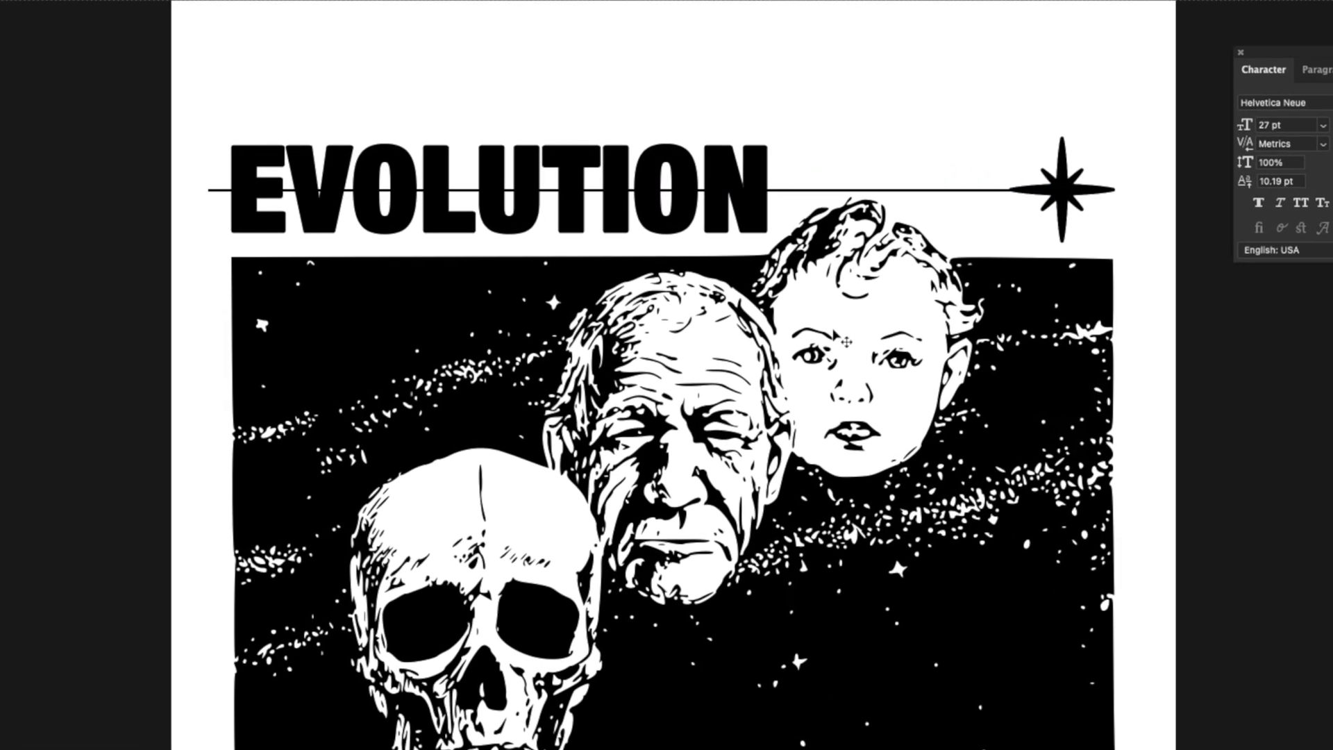
{"action": "key", "text": "super+t"}
{"action": "key", "text": "Return"}
{"action": "key", "text": "Return"}
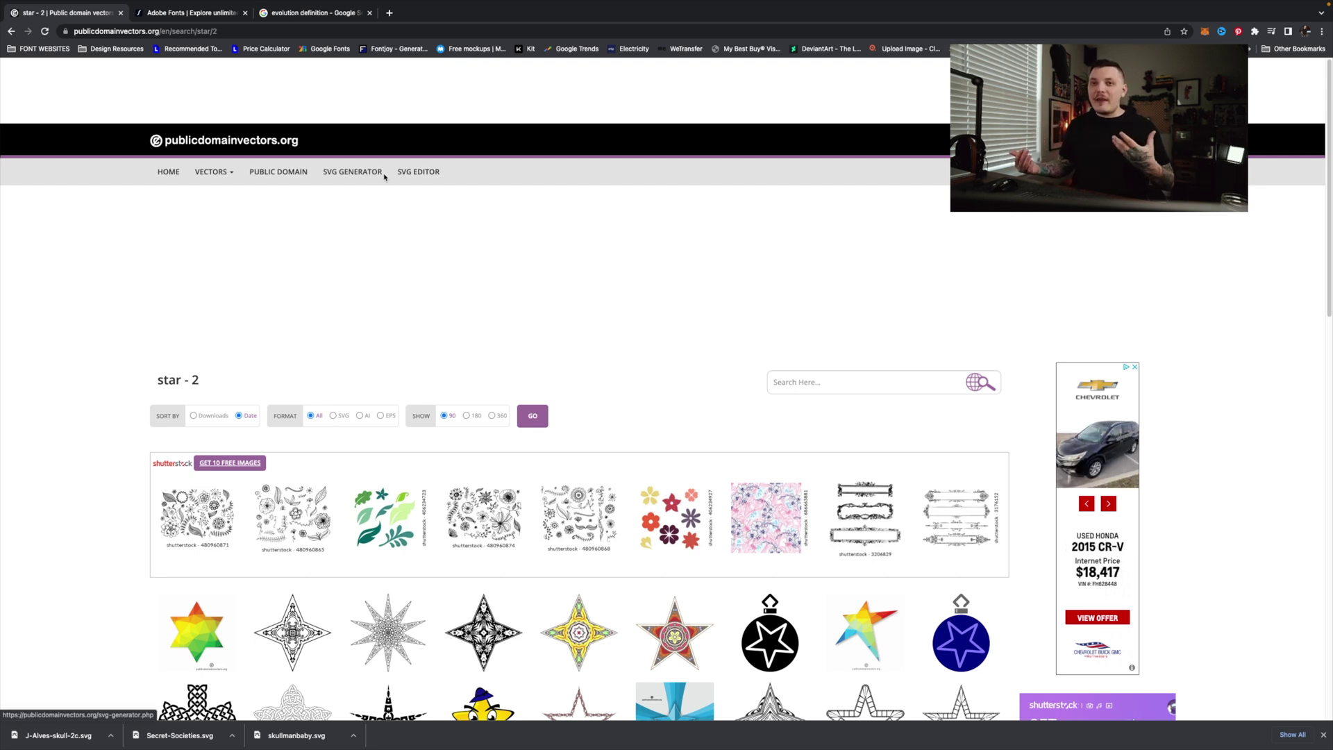
- Switch to Chrome and search publicdomainvectors.org for "world" and then for "globe" vectors
{"action": "left_click", "coordinate": [801, 382]}
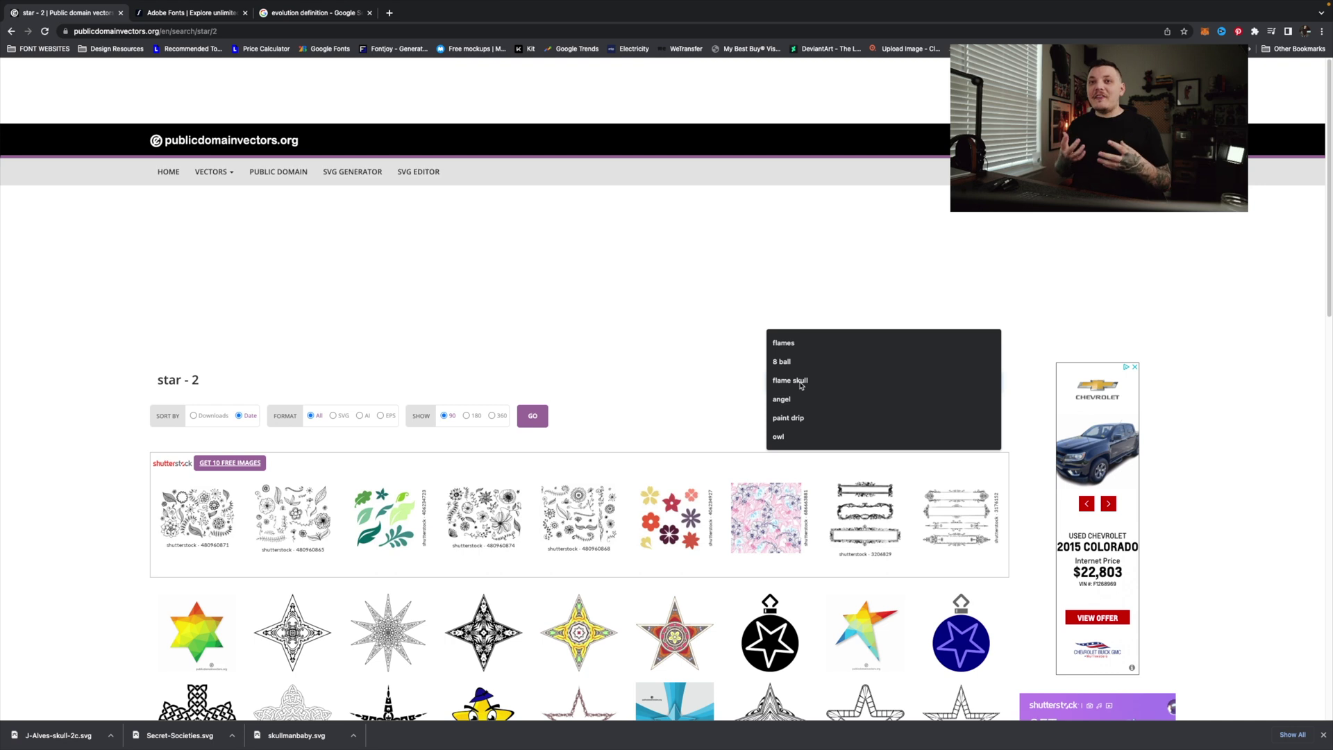
{"action": "left_click", "coordinate": [672, 357]}
{"action": "left_click", "coordinate": [795, 383]}
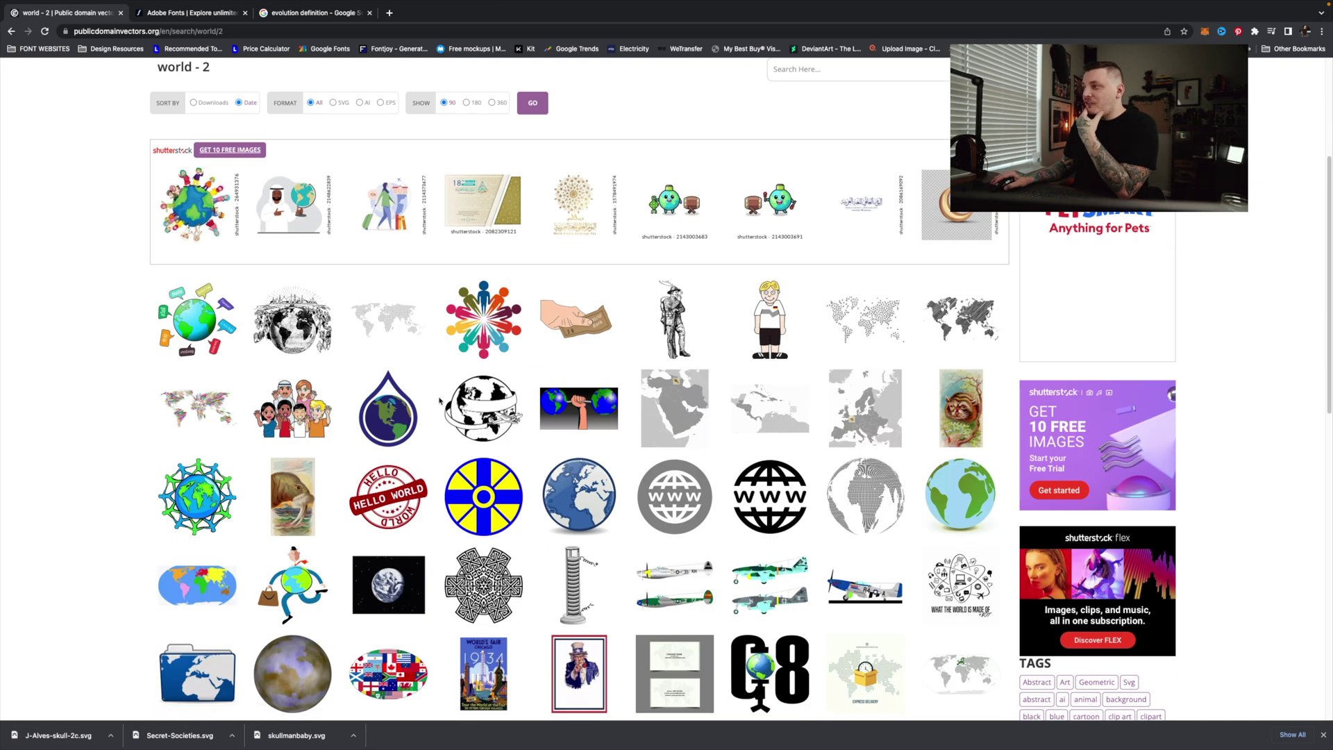
{"action": "key", "text": "alt+Left"}
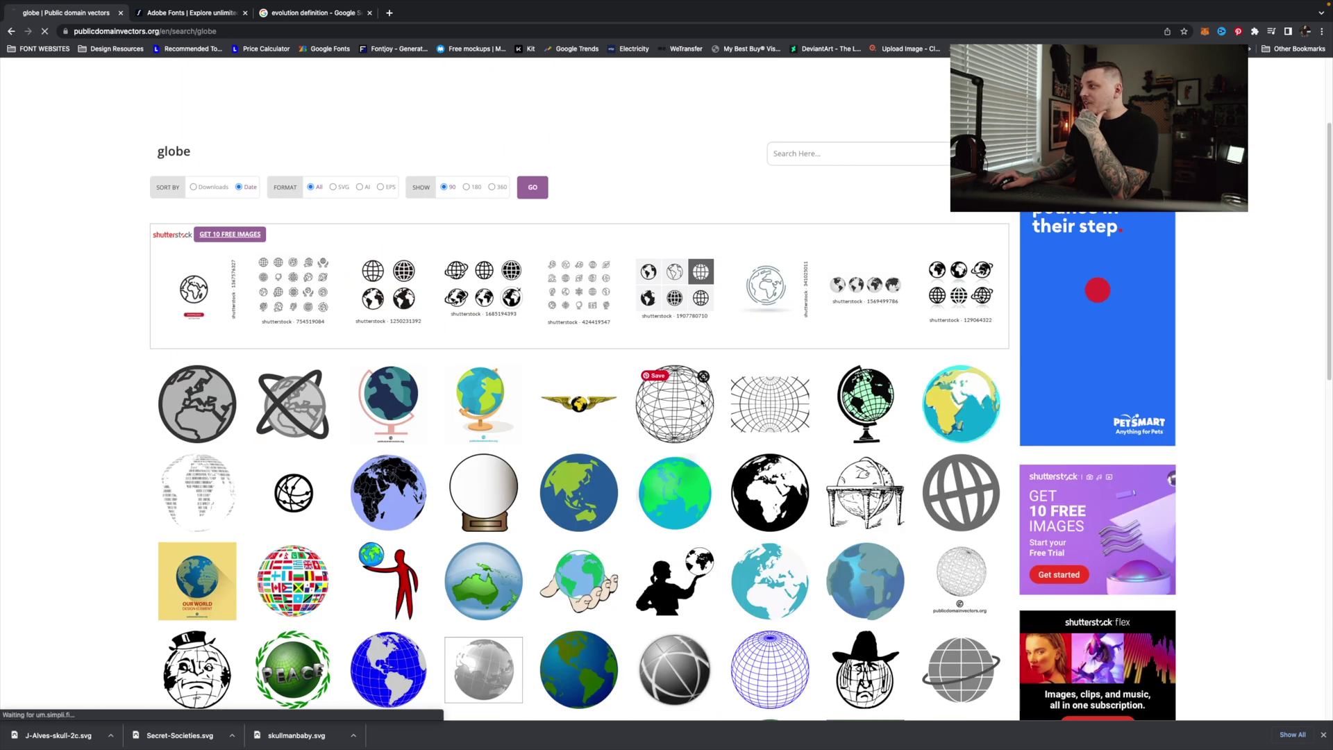
- Download the "Wire globe" and "Globe wireframe" vectors from the globe search results
{"action": "left_click", "coordinate": [704, 401]}
{"action": "left_click", "coordinate": [545, 636]}
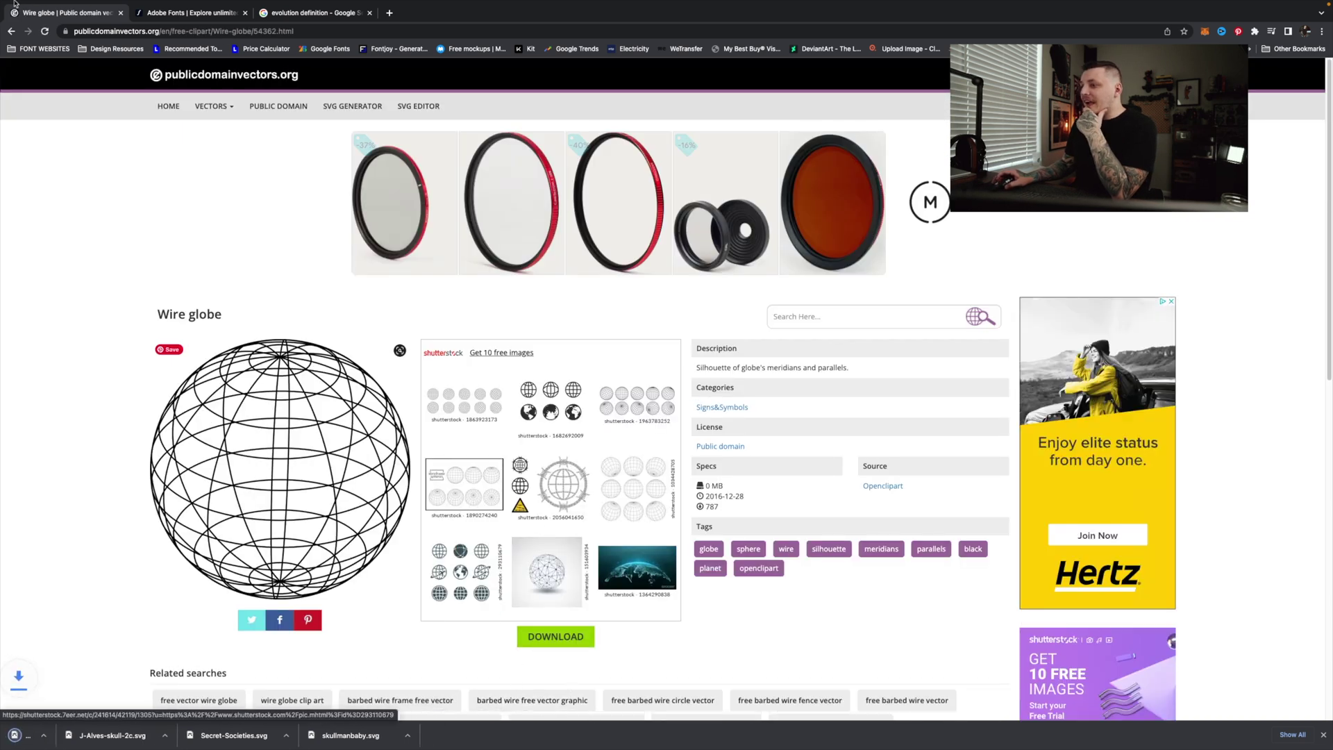
{"action": "key", "text": "alt+Left"}
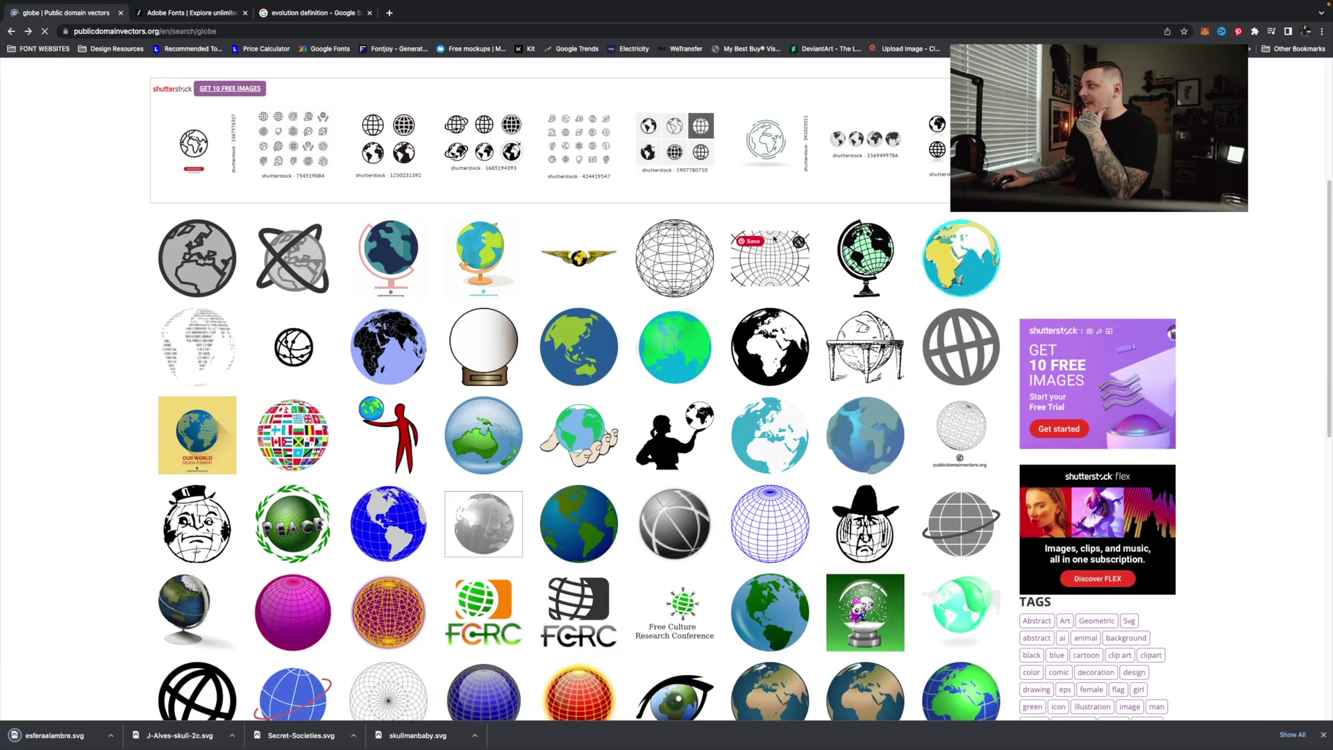
{"action": "left_click", "coordinate": [775, 256]}
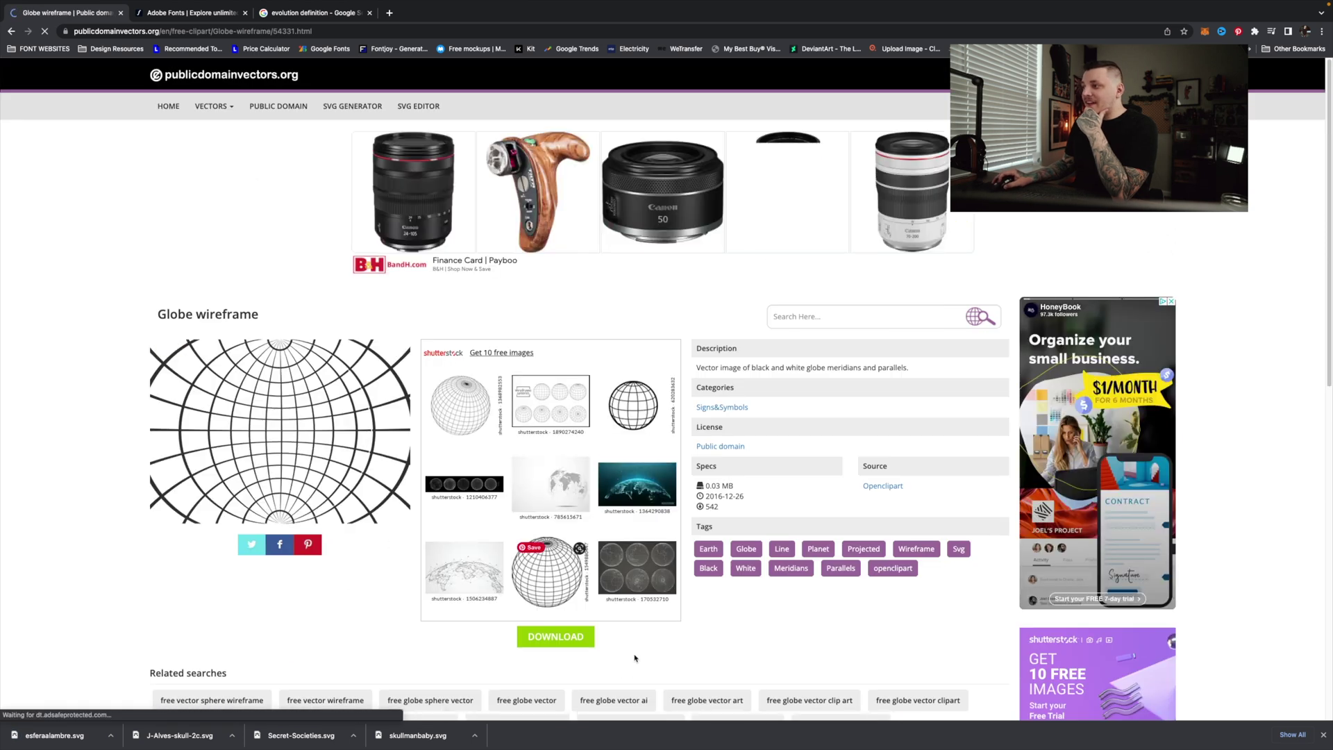
{"action": "left_click", "coordinate": [567, 641]}
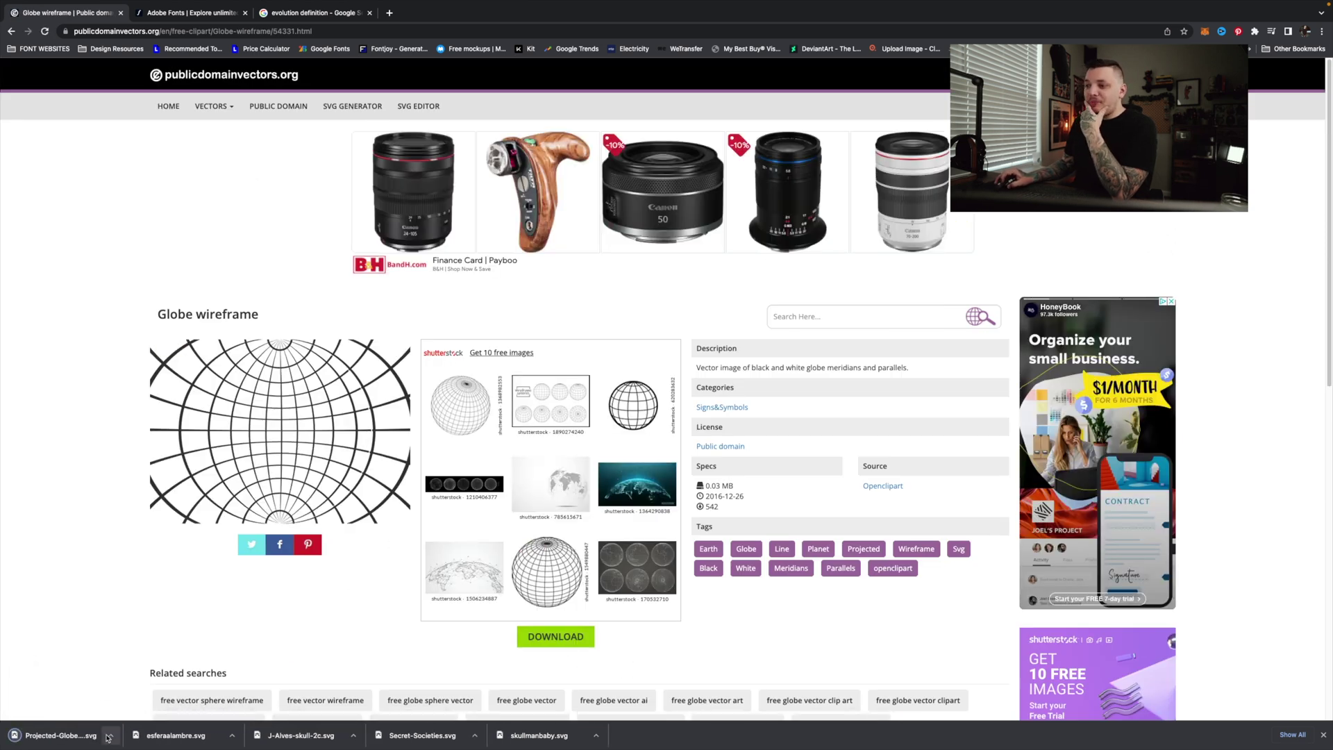
- Reveal the downloads in Finder and place esferaalambre.svg in the Merch Design document in Photoshop
{"action": "left_click", "coordinate": [111, 736]}
{"action": "left_click", "coordinate": [139, 721]}
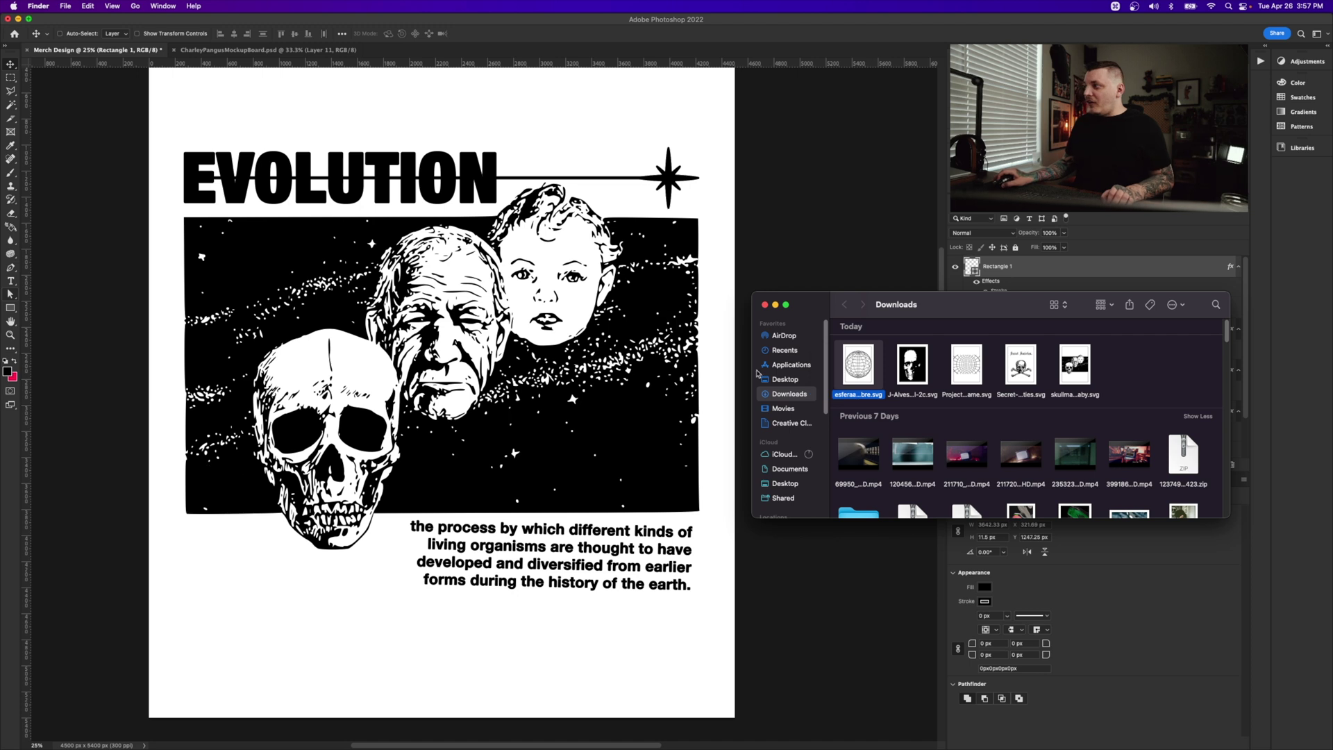
{"action": "left_click_drag", "start_coordinate": [851, 368], "coordinate": [438, 410]}
{"action": "key", "text": "Return"}
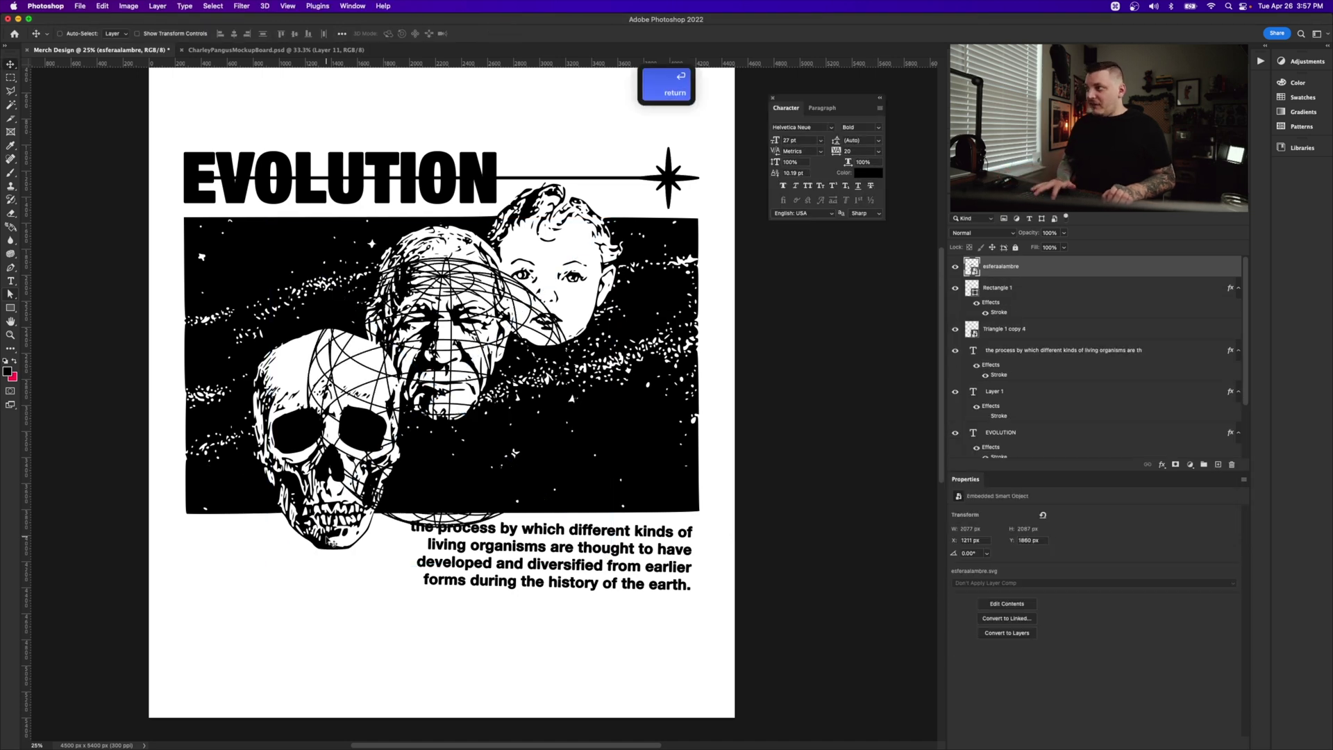
- Move the wire globe below the artwork's lower-left corner and scale it down to about 659 px wide
{"action": "left_click_drag", "start_coordinate": [408, 497], "coordinate": [306, 581]}
{"action": "key", "text": "super+t"}
{"action": "left_click_drag", "start_coordinate": [512, 306], "coordinate": [270, 525]}
{"action": "key", "text": "Return"}
- Add a 3 px black outside Stroke effect to the globe layer
{"action": "left_click", "coordinate": [1162, 464]}
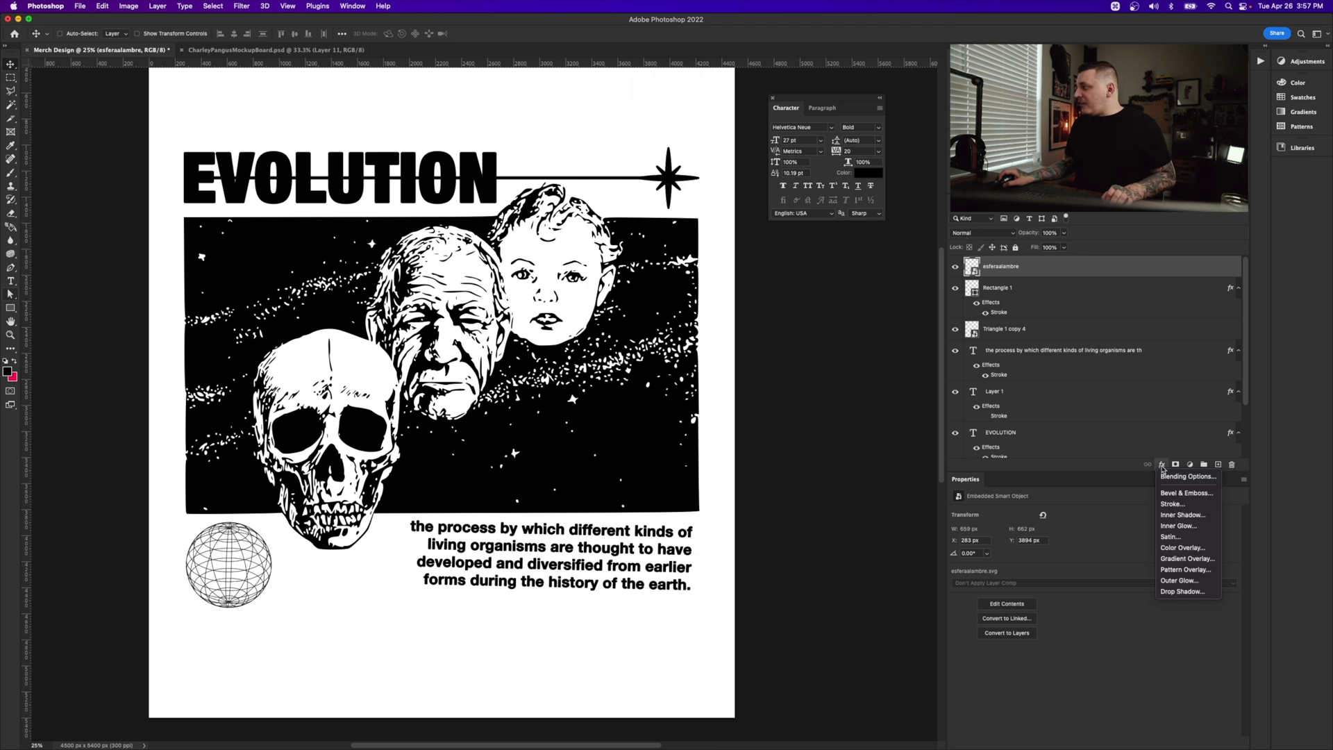
{"action": "left_click", "coordinate": [1180, 513]}
{"action": "type", "text": "3"}
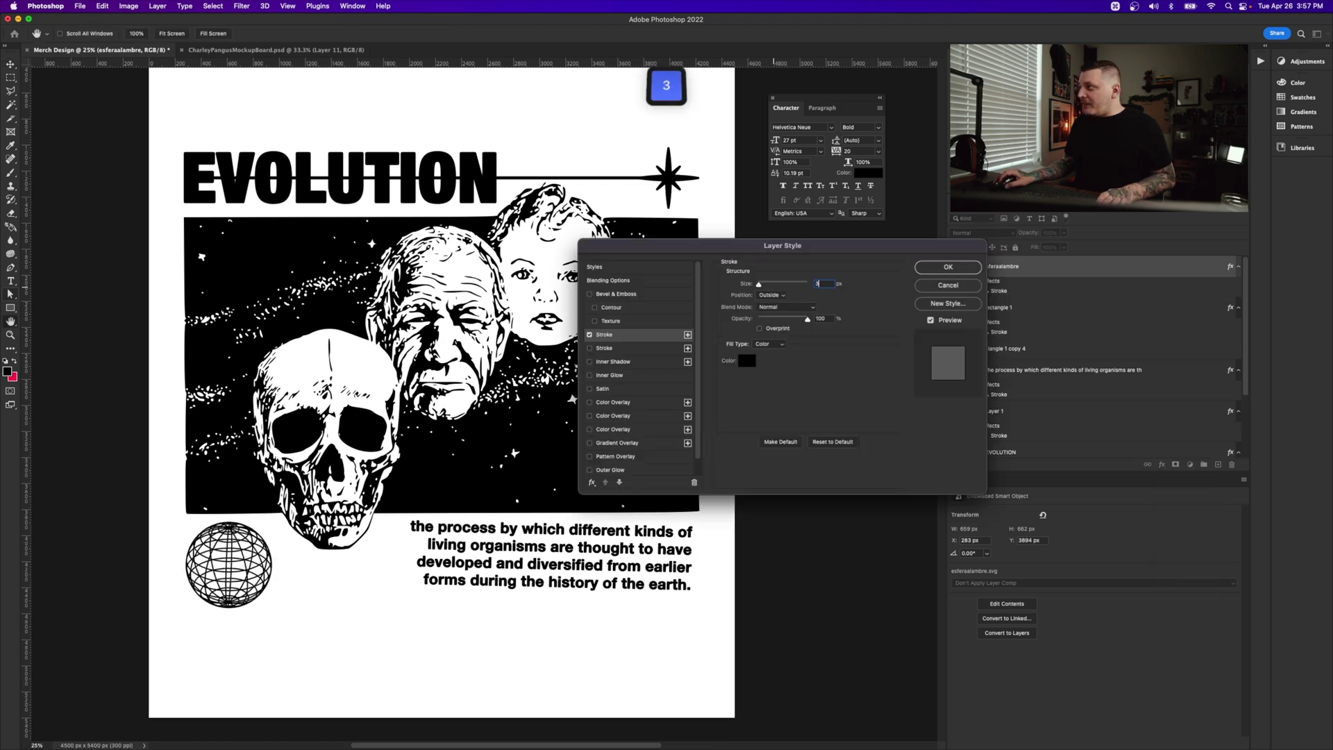
{"action": "left_click", "coordinate": [948, 267]}
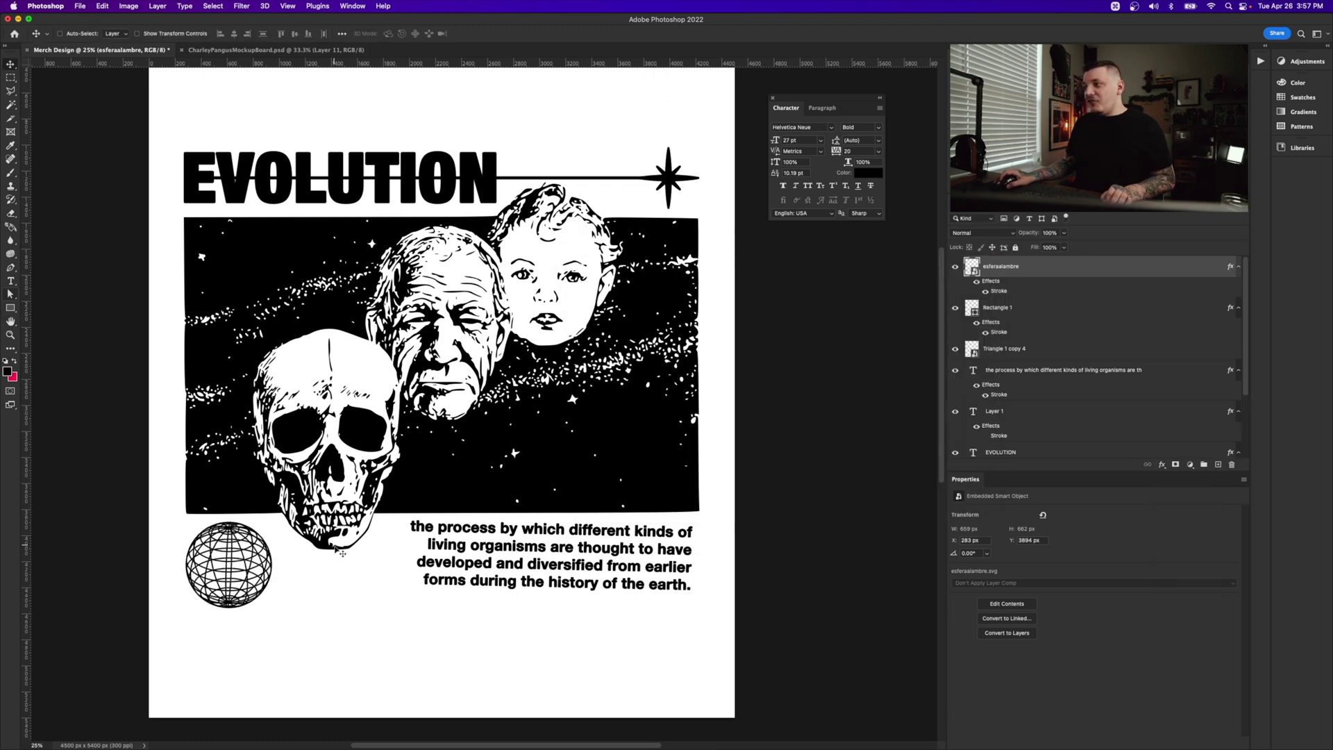
- Select all artwork layers from the globe through skullmanbaby and group them as "layers"
{"action": "left_click_drag", "start_coordinate": [463, 558], "coordinate": [470, 549]}
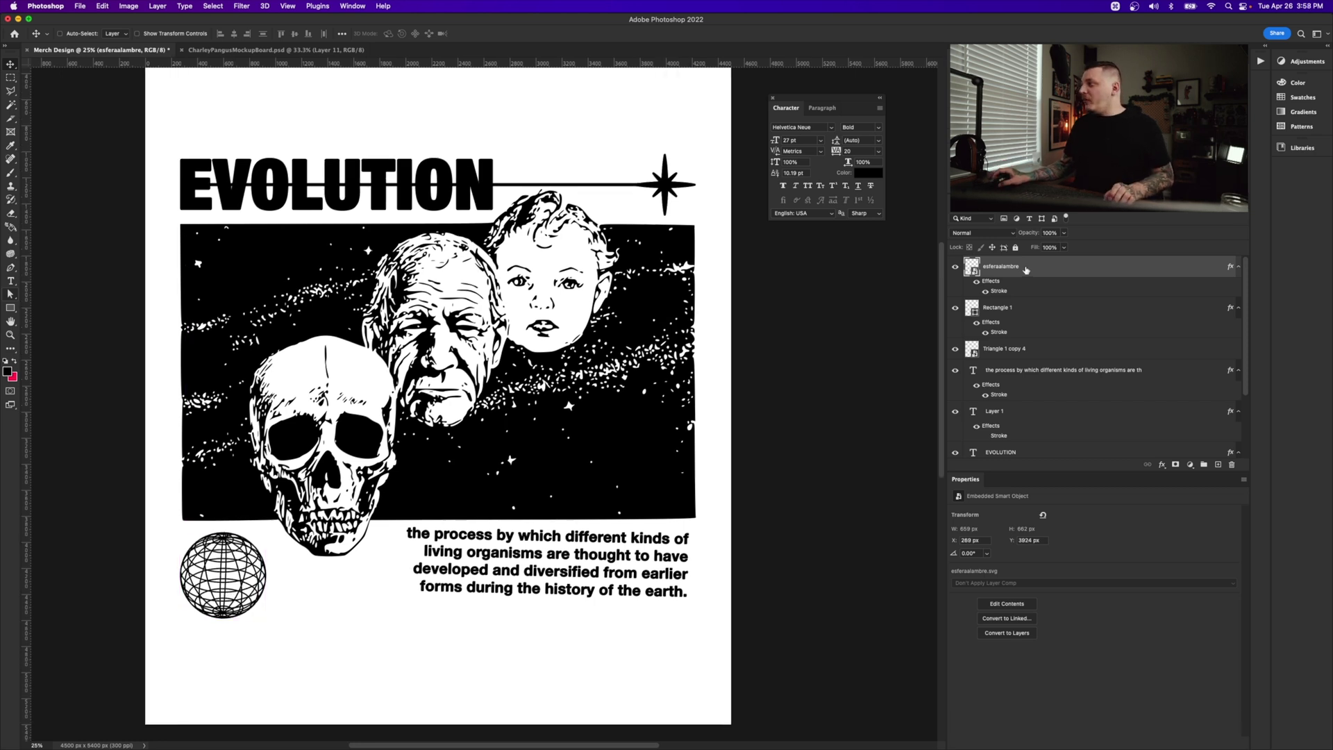
{"action": "scroll", "coordinate": [1026, 269], "scroll_direction": "down", "scroll_amount": 3}
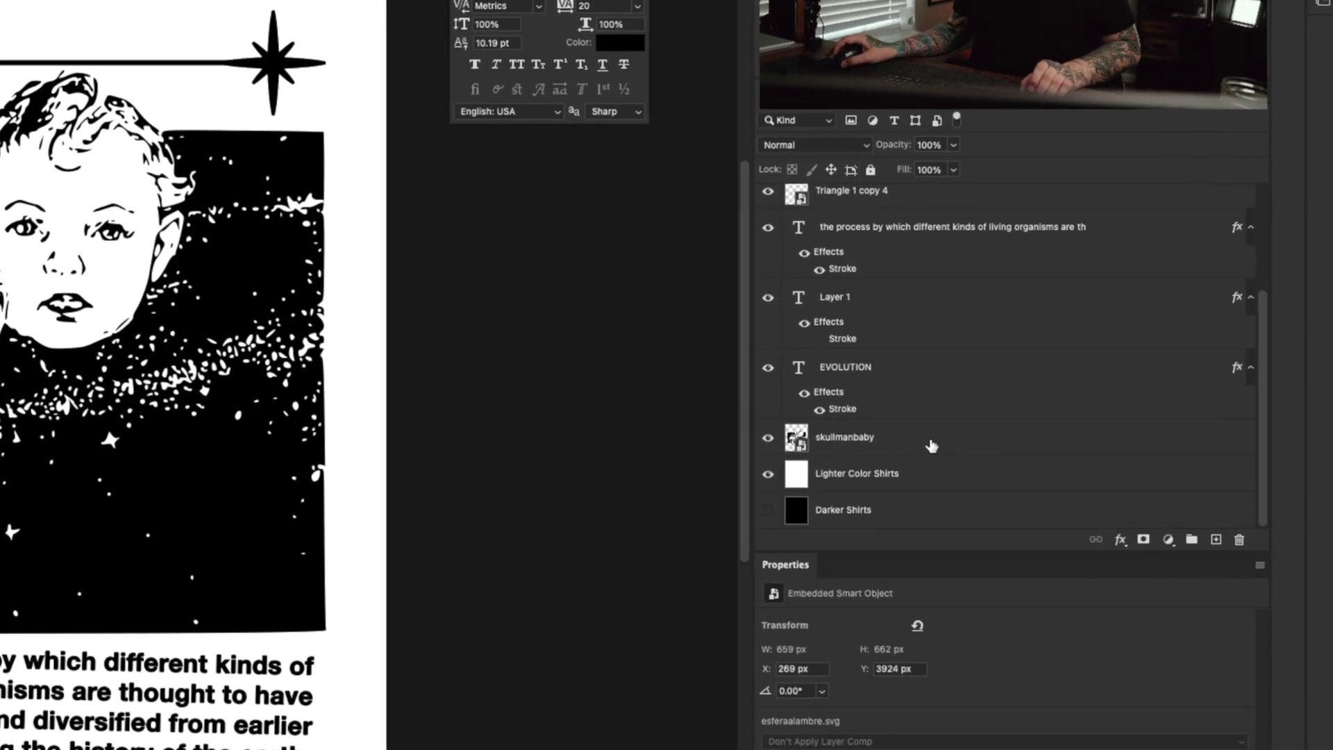
{"action": "left_click", "coordinate": [958, 438], "text": "shift"}
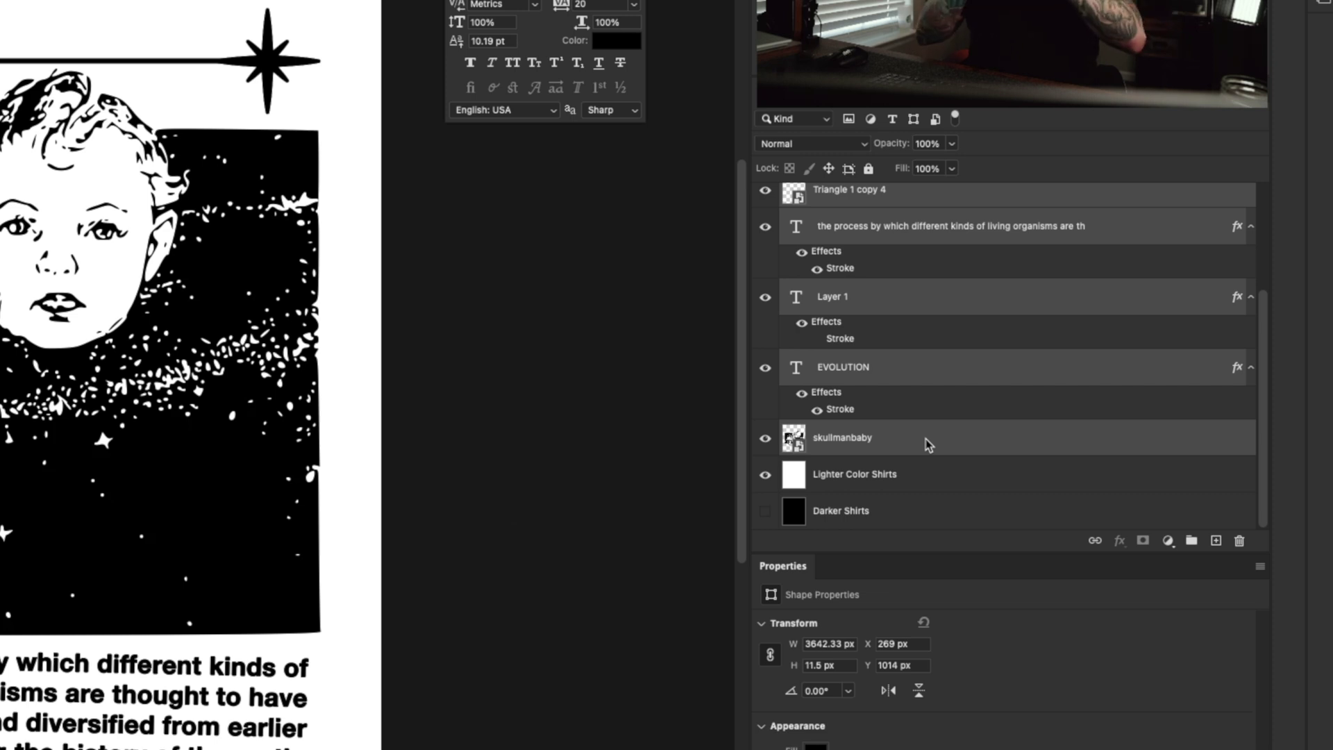
{"action": "key", "text": "super+g"}
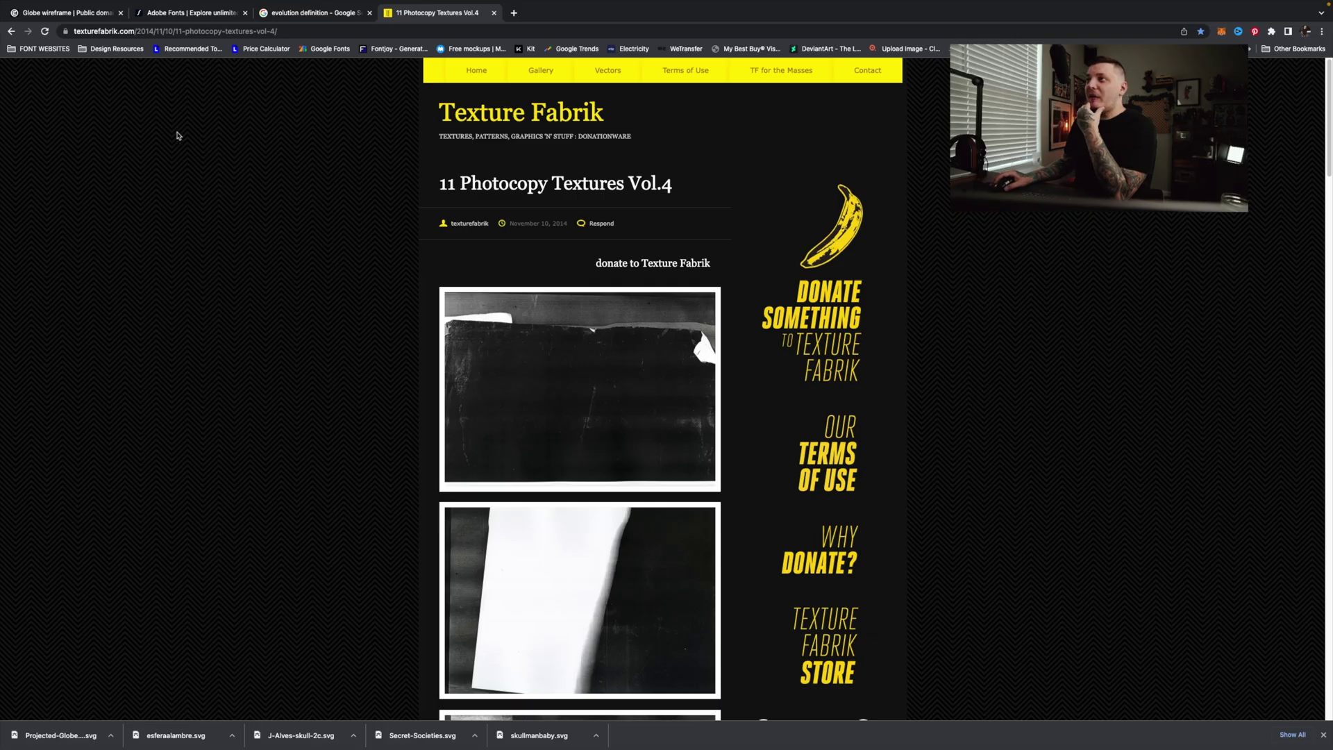
- Browse Texture Fabrik's "11 Photocopy Textures Vol.4" page in Chrome, open the first texture at full size and copy the image
{"action": "scroll", "coordinate": [256, 295], "scroll_direction": "down", "scroll_amount": 10}
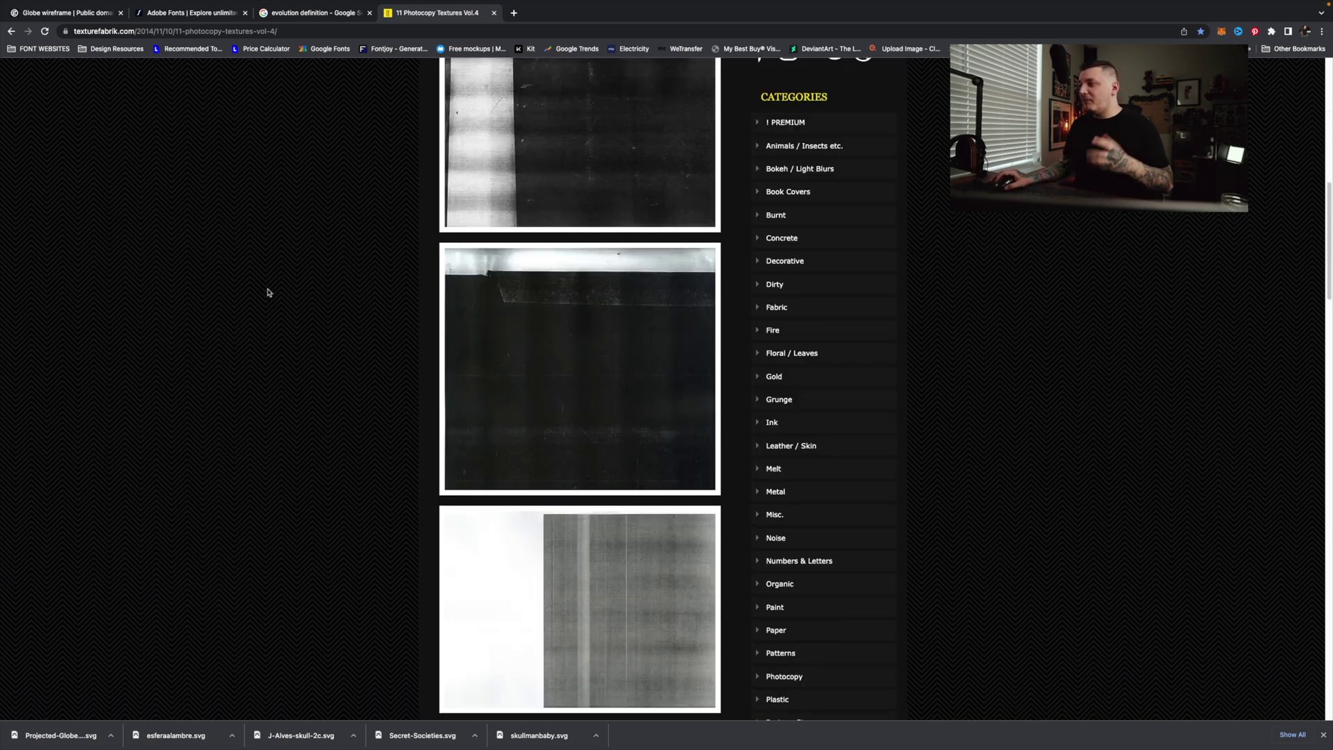
{"action": "scroll", "coordinate": [268, 292], "scroll_direction": "down", "scroll_amount": 9}
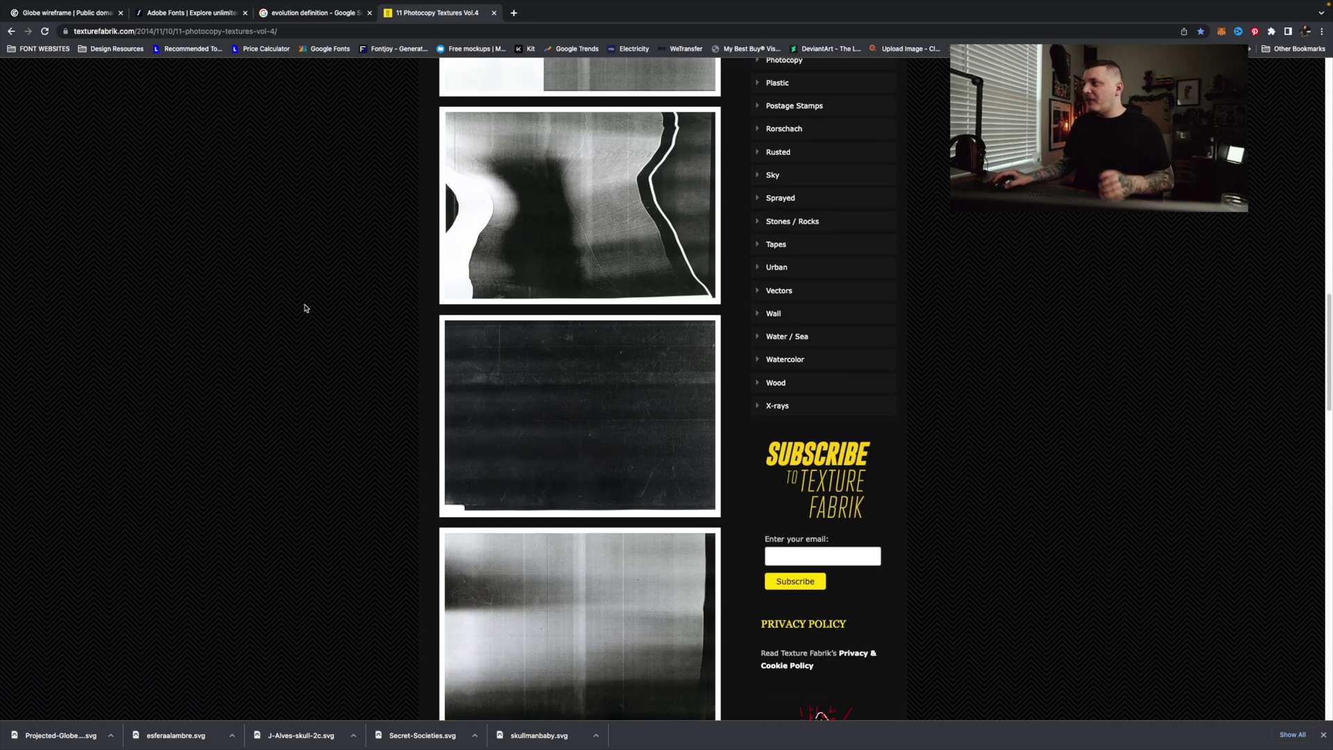
{"action": "scroll", "coordinate": [309, 307], "scroll_direction": "down", "scroll_amount": 4}
{"action": "scroll", "coordinate": [314, 306], "scroll_direction": "down", "scroll_amount": 1}
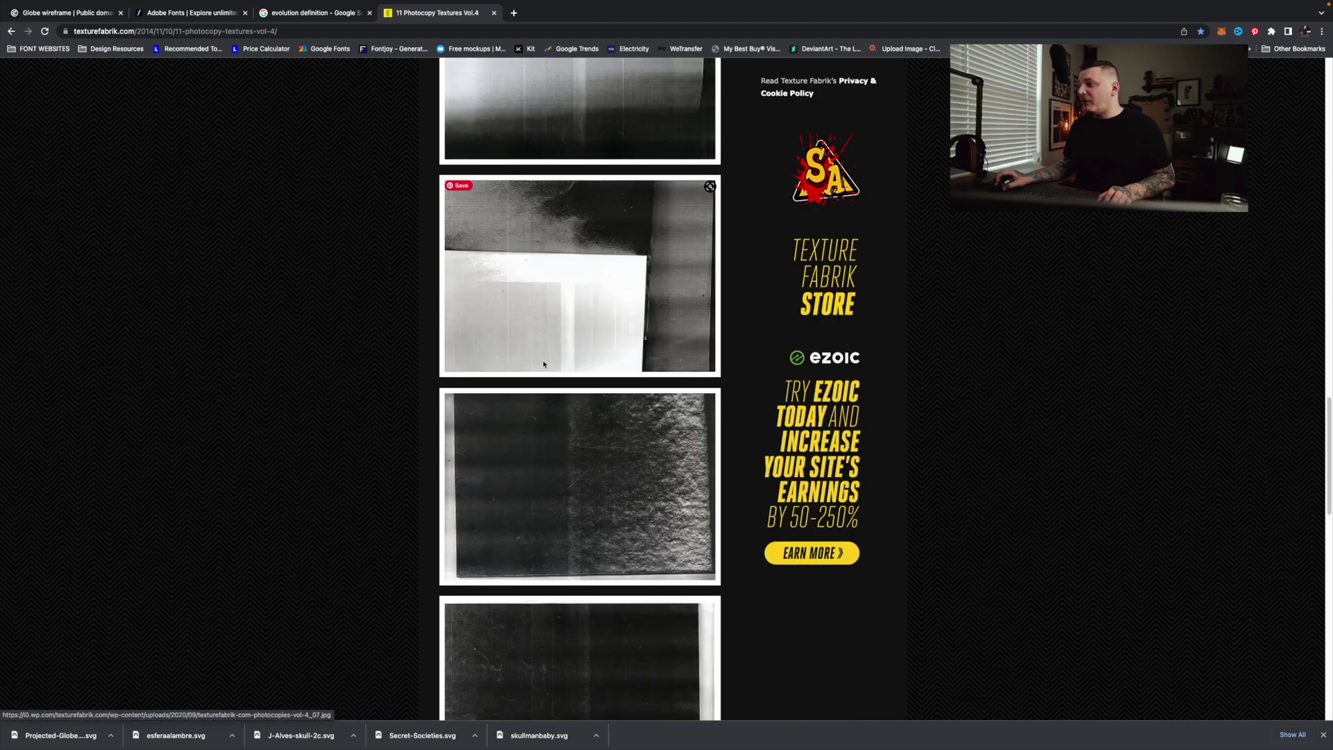
{"action": "scroll", "coordinate": [544, 364], "scroll_direction": "up", "scroll_amount": 20}
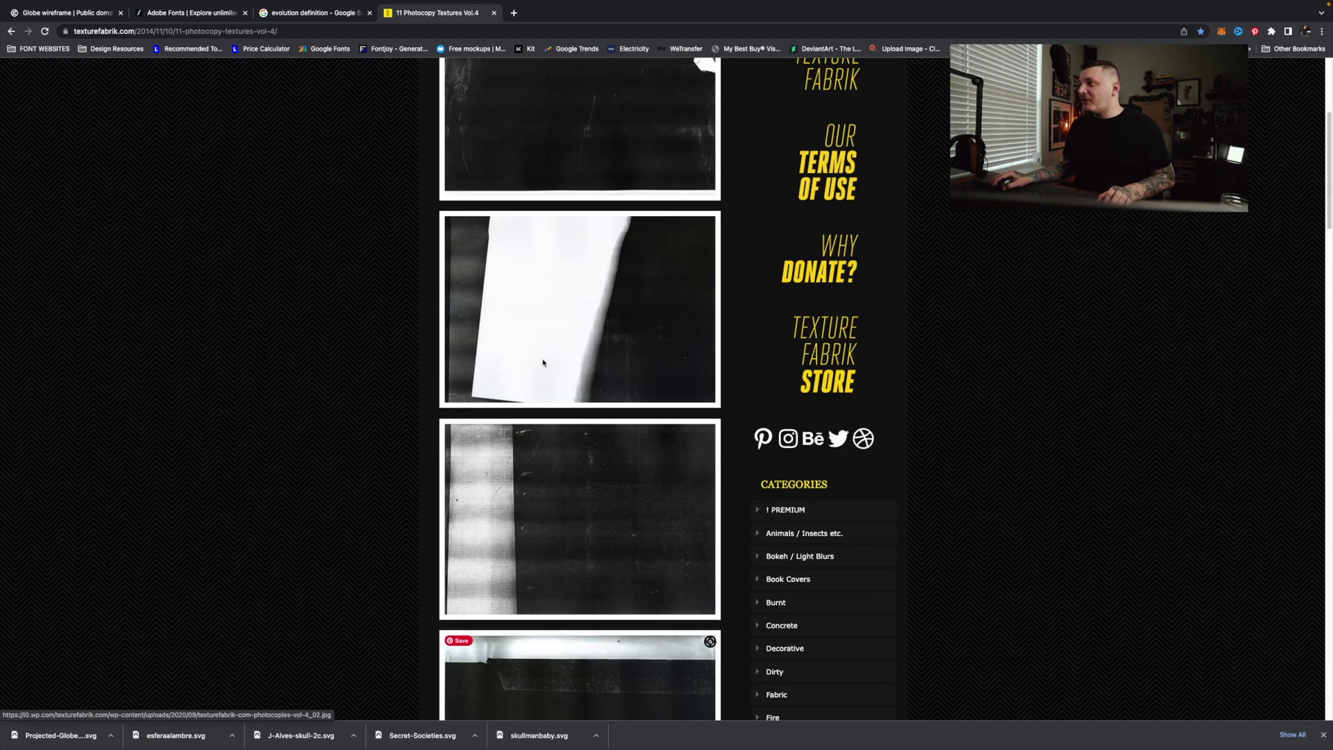
{"action": "scroll", "coordinate": [543, 363], "scroll_direction": "up", "scroll_amount": 3}
{"action": "left_click", "coordinate": [554, 325]}
{"action": "right_click", "coordinate": [557, 309]}
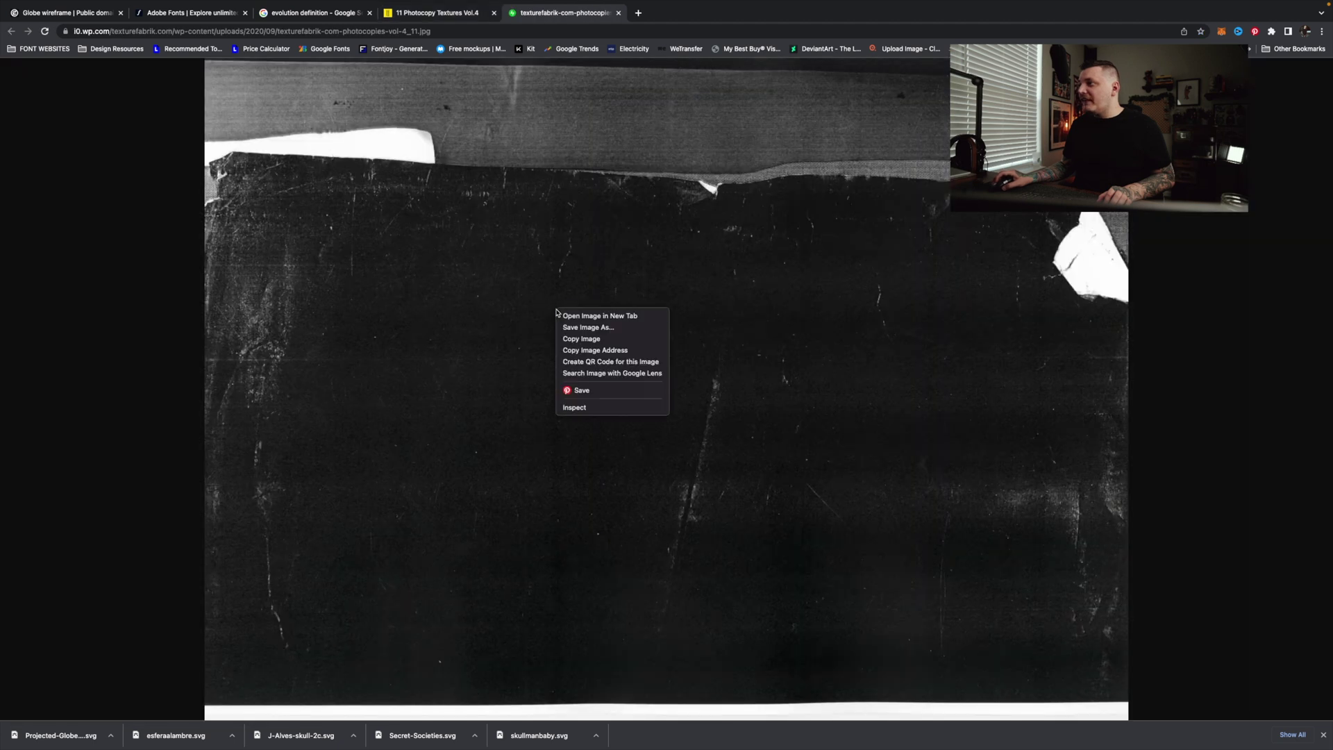
{"action": "left_click", "coordinate": [577, 337]}
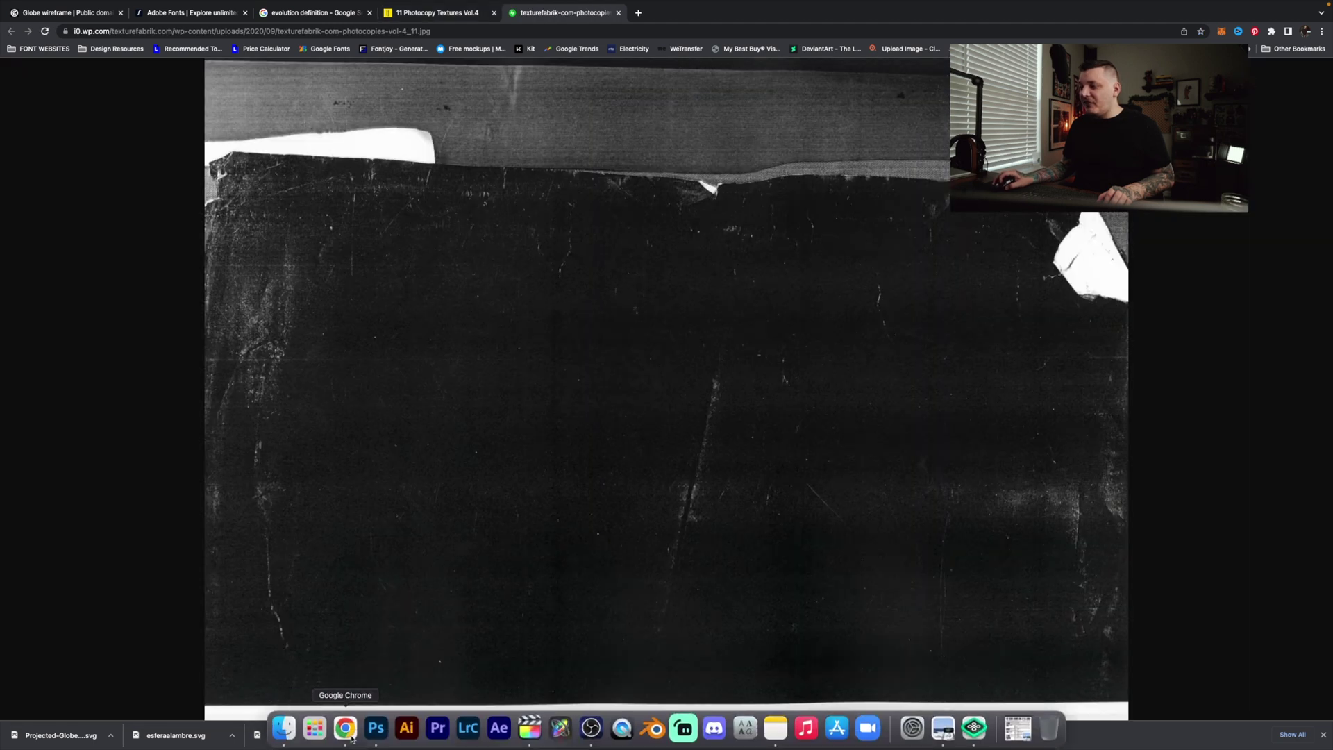
- Switch to Photoshop, create a new 3000 by 2151 px document and paste the copied photocopy texture into it
{"action": "left_click", "coordinate": [366, 735]}
{"action": "left_click", "coordinate": [80, 5]}
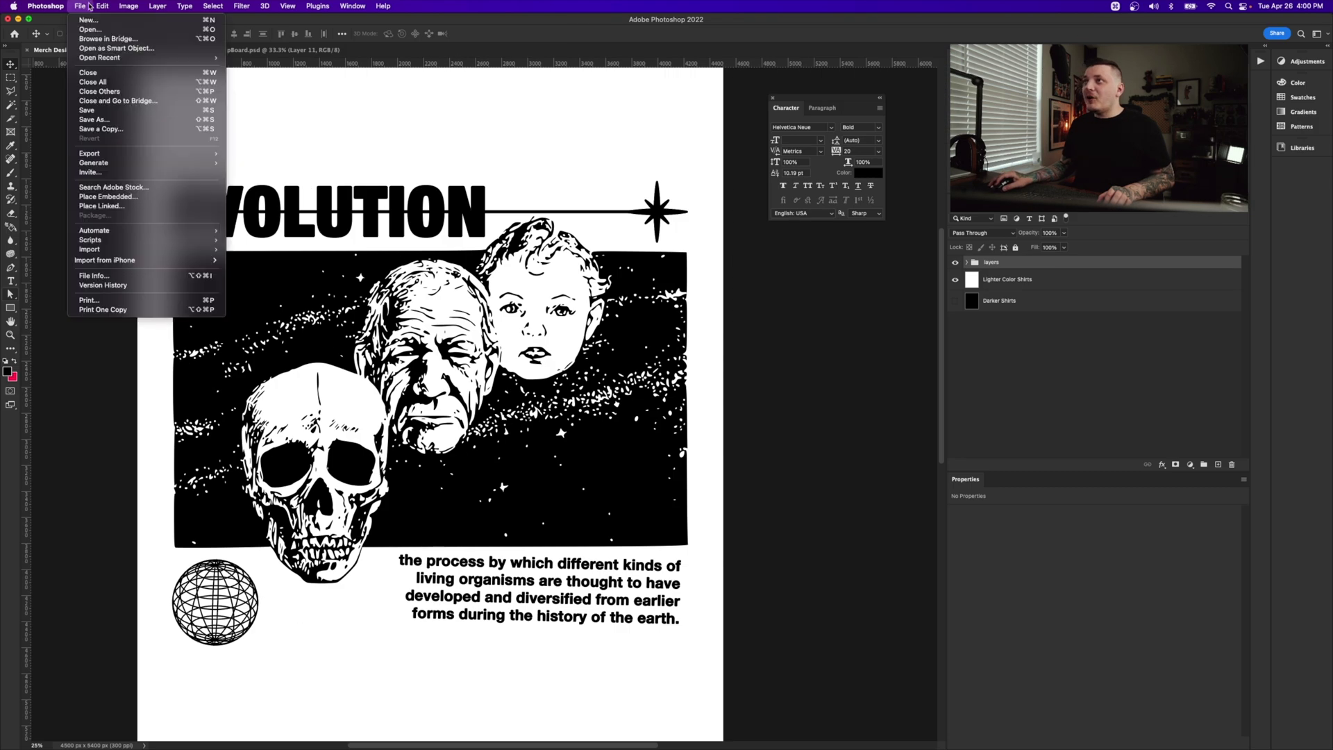
{"action": "left_click", "coordinate": [90, 21]}
{"action": "left_click", "coordinate": [614, 518]}
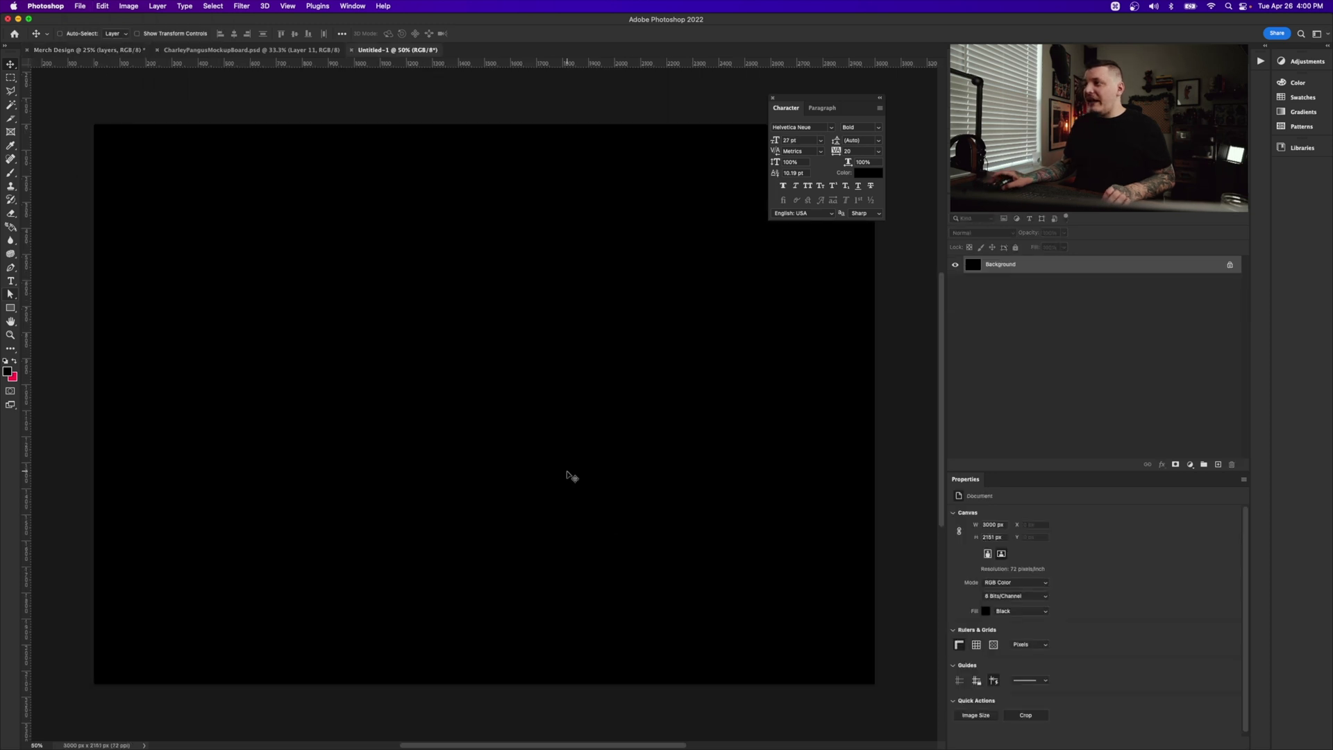
{"action": "key", "text": "super"}
{"action": "key", "text": "super+v"}
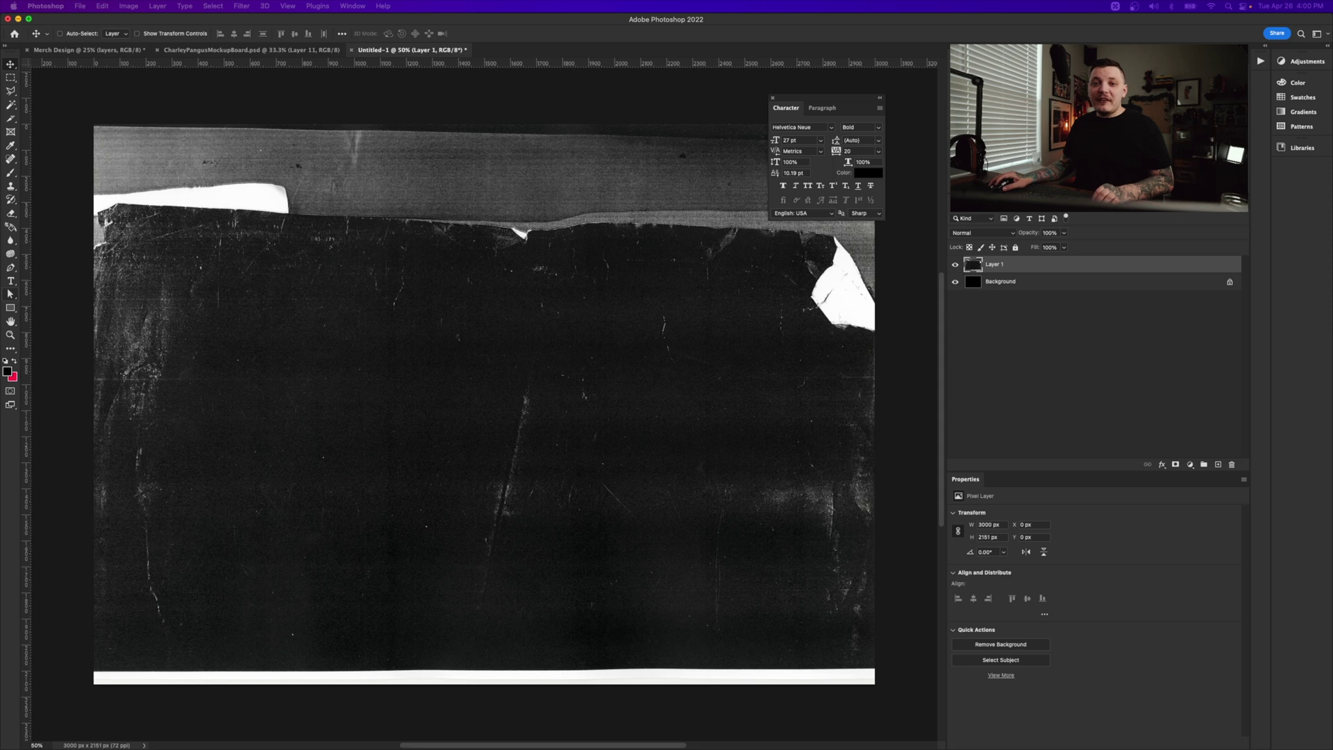
- Save the texture document to the Desktop as Texture1.psd in Photoshop format
{"action": "key", "text": "super+s"}
{"action": "type", "text": "TExture1"}
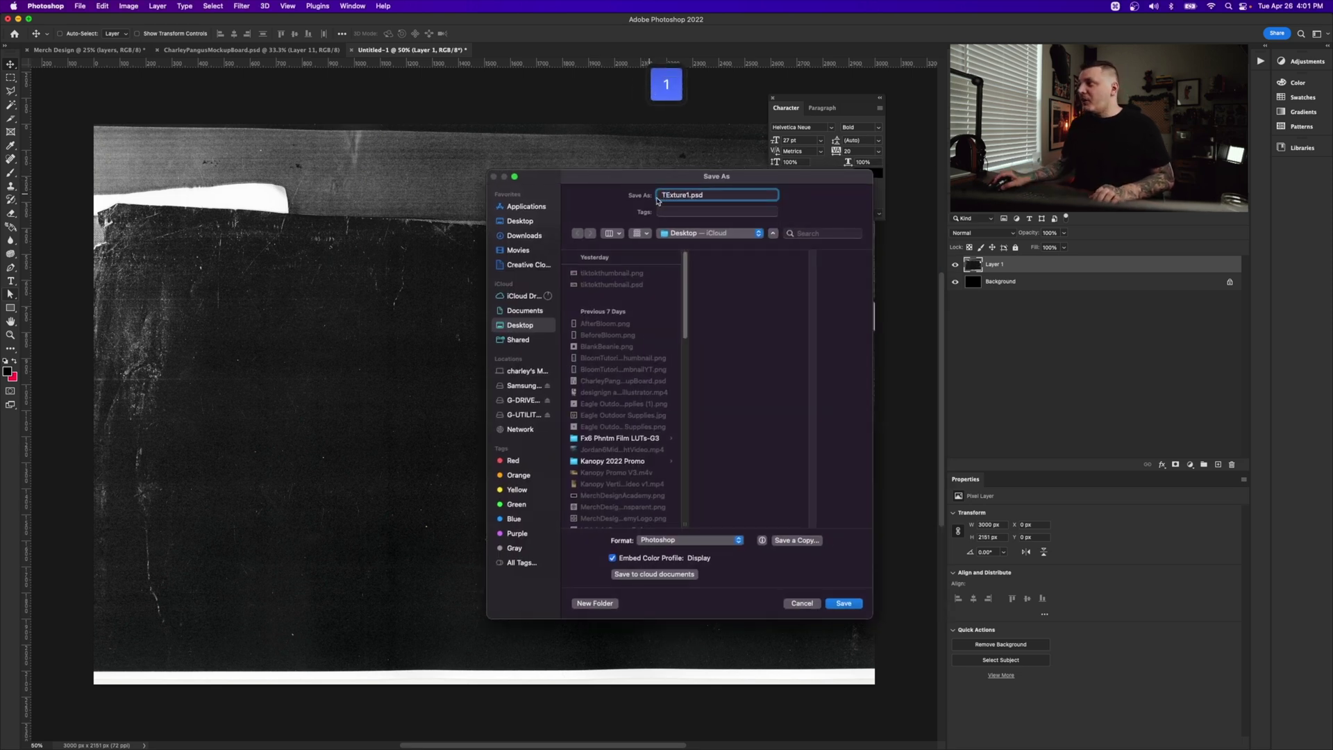
{"action": "left_click", "coordinate": [668, 195]}
{"action": "key", "text": "BackSpace"}
{"action": "type", "text": "e"}
{"action": "left_click", "coordinate": [530, 223]}
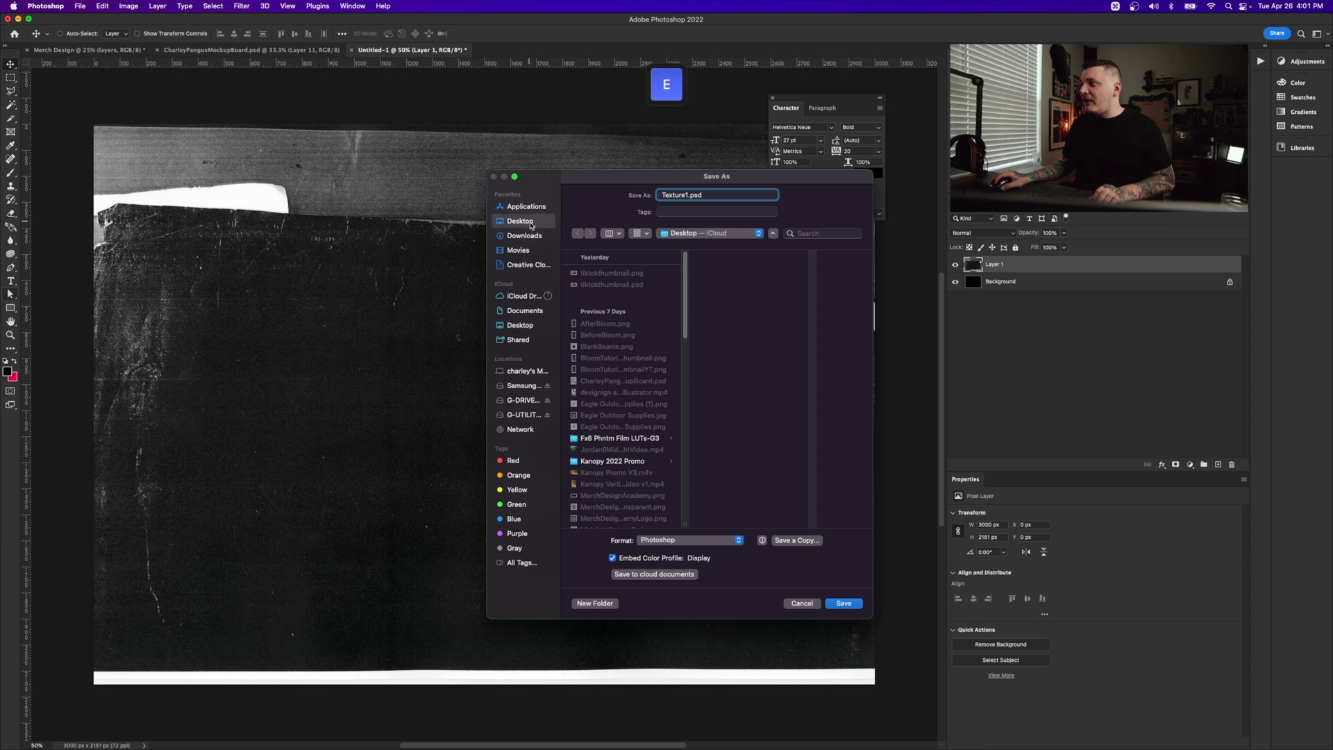
{"action": "left_click", "coordinate": [844, 603]}
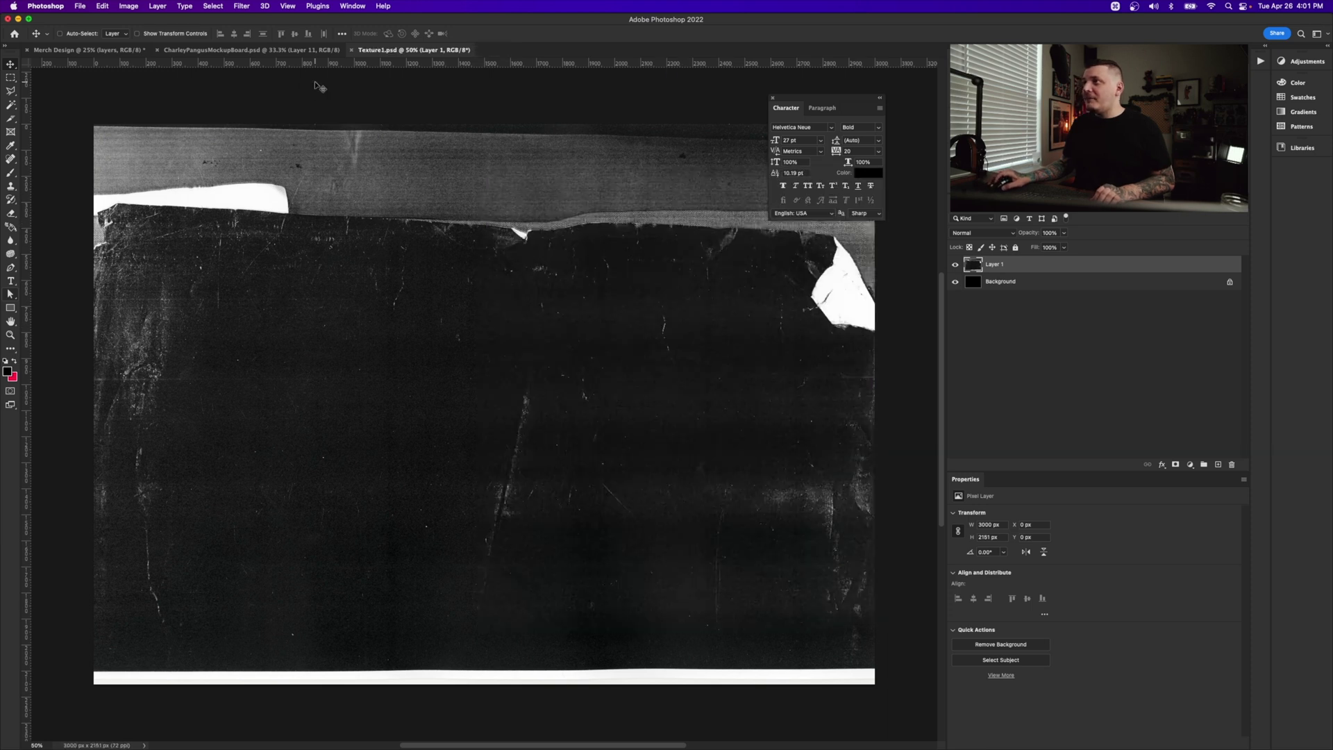
- Return to the Merch Design document and stamp the layers group and Lighter Color Shirts background into a new merged layer
{"action": "left_click", "coordinate": [86, 50]}
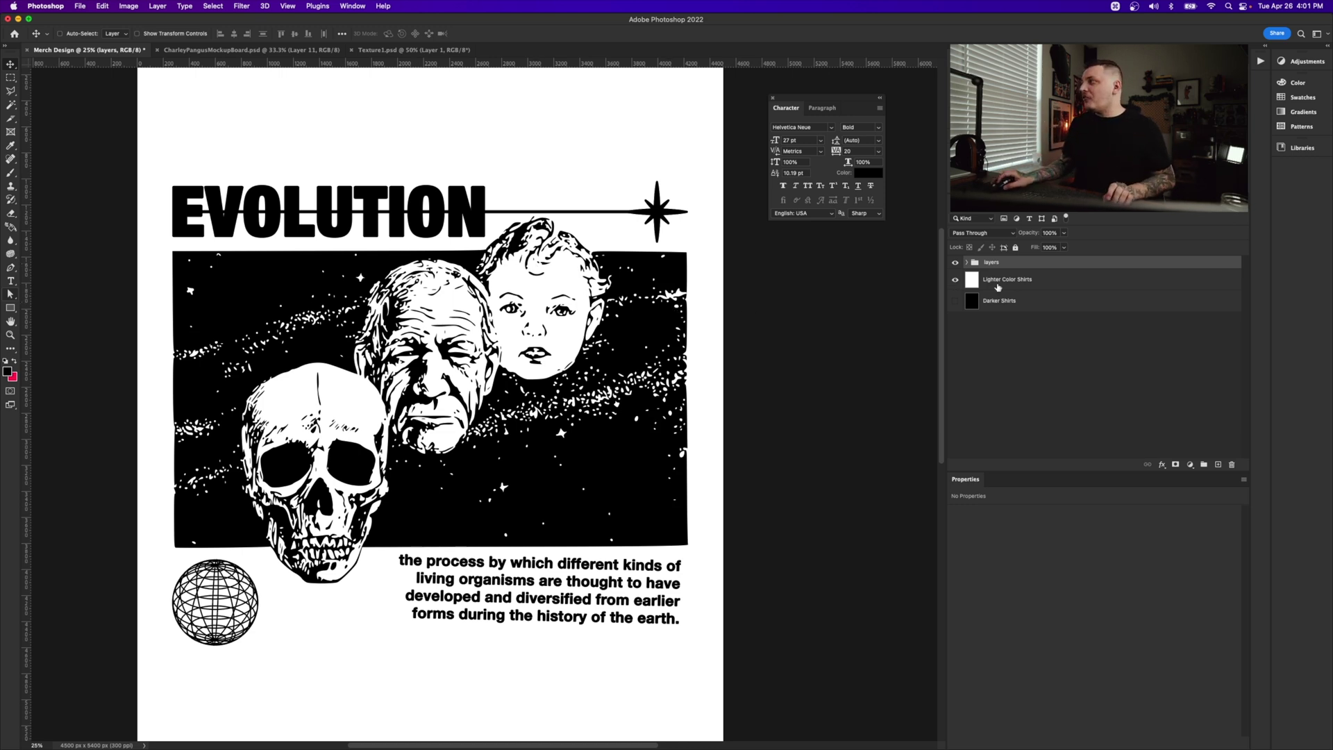
{"action": "left_click", "coordinate": [1054, 282], "text": "shift"}
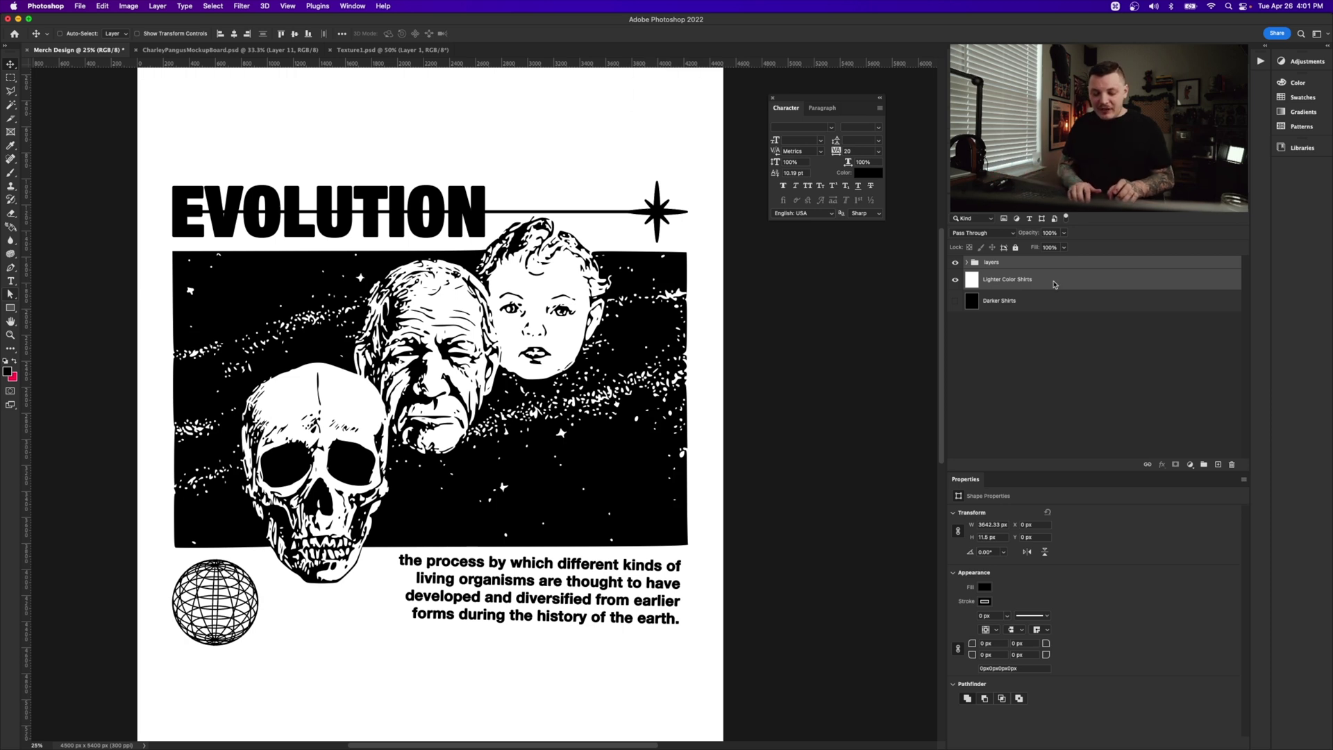
{"action": "key", "text": "shift+super+alt+e"}
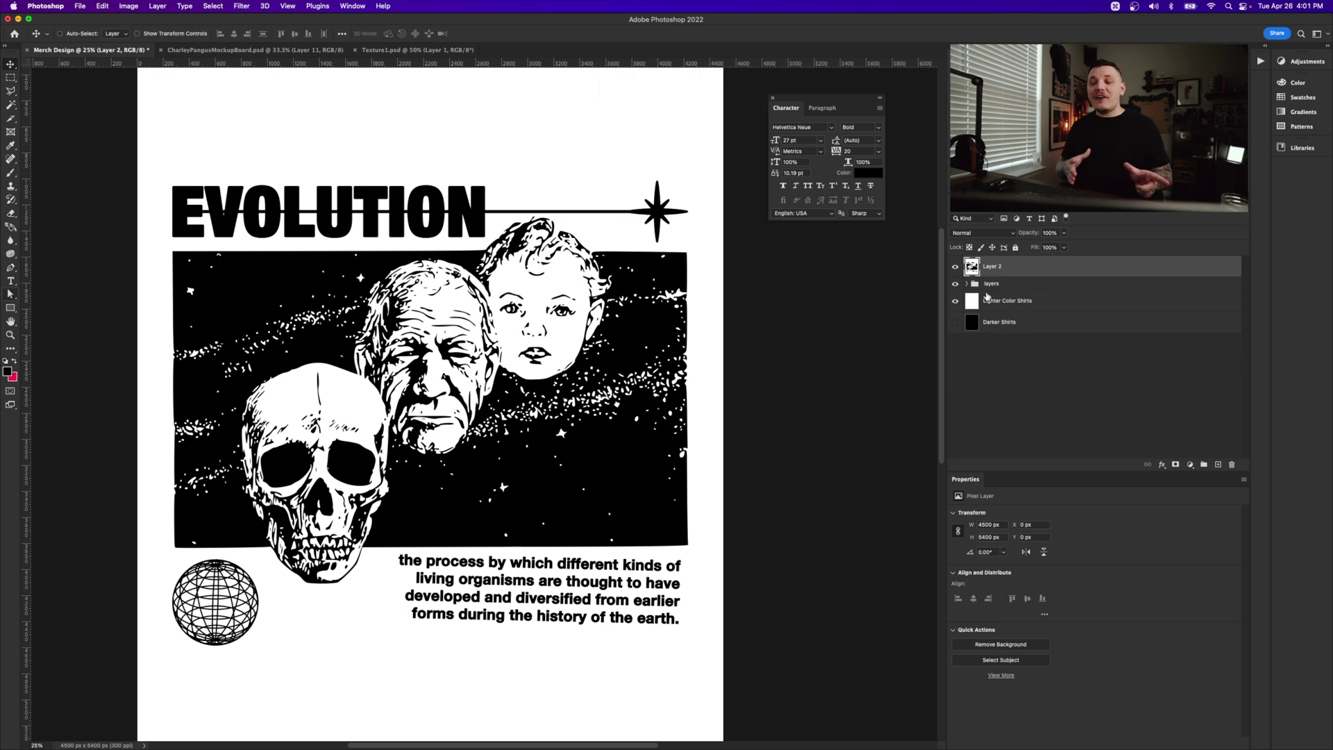
{"action": "left_click", "coordinate": [1026, 290]}
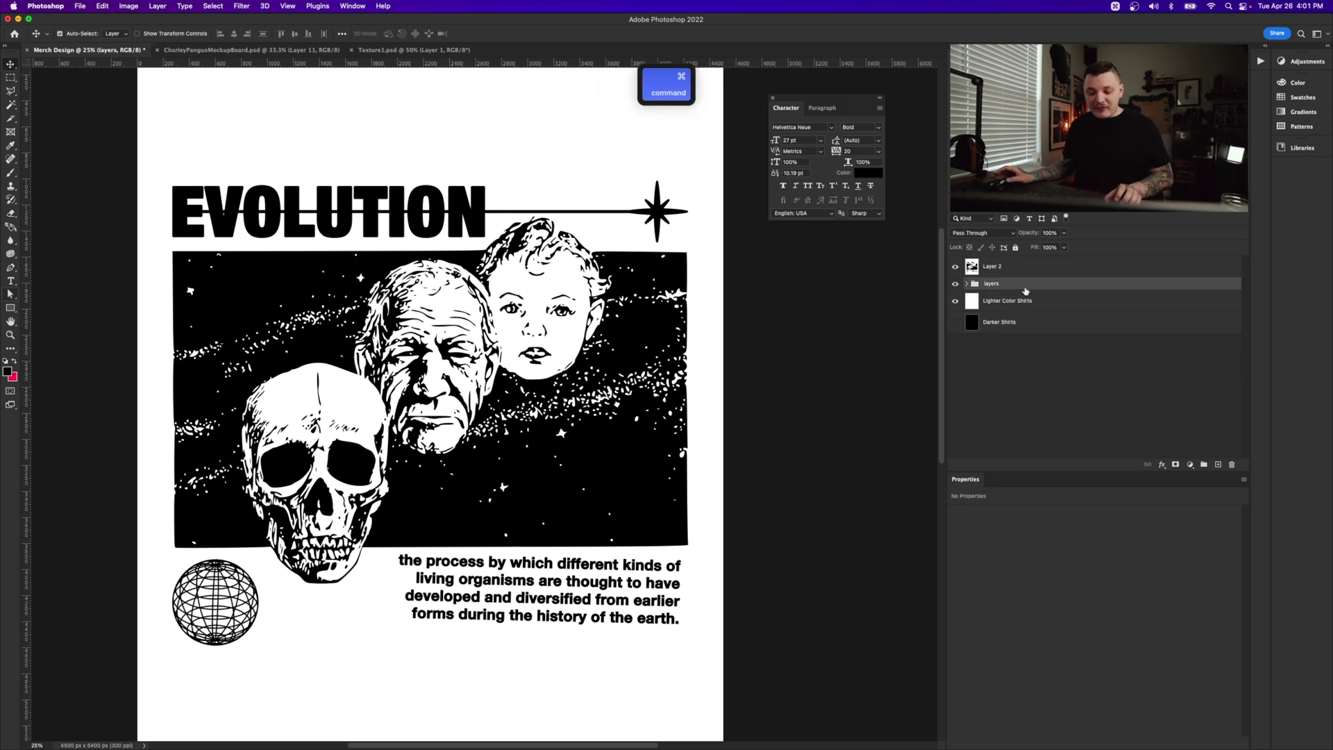
{"action": "key", "text": "super+a"}
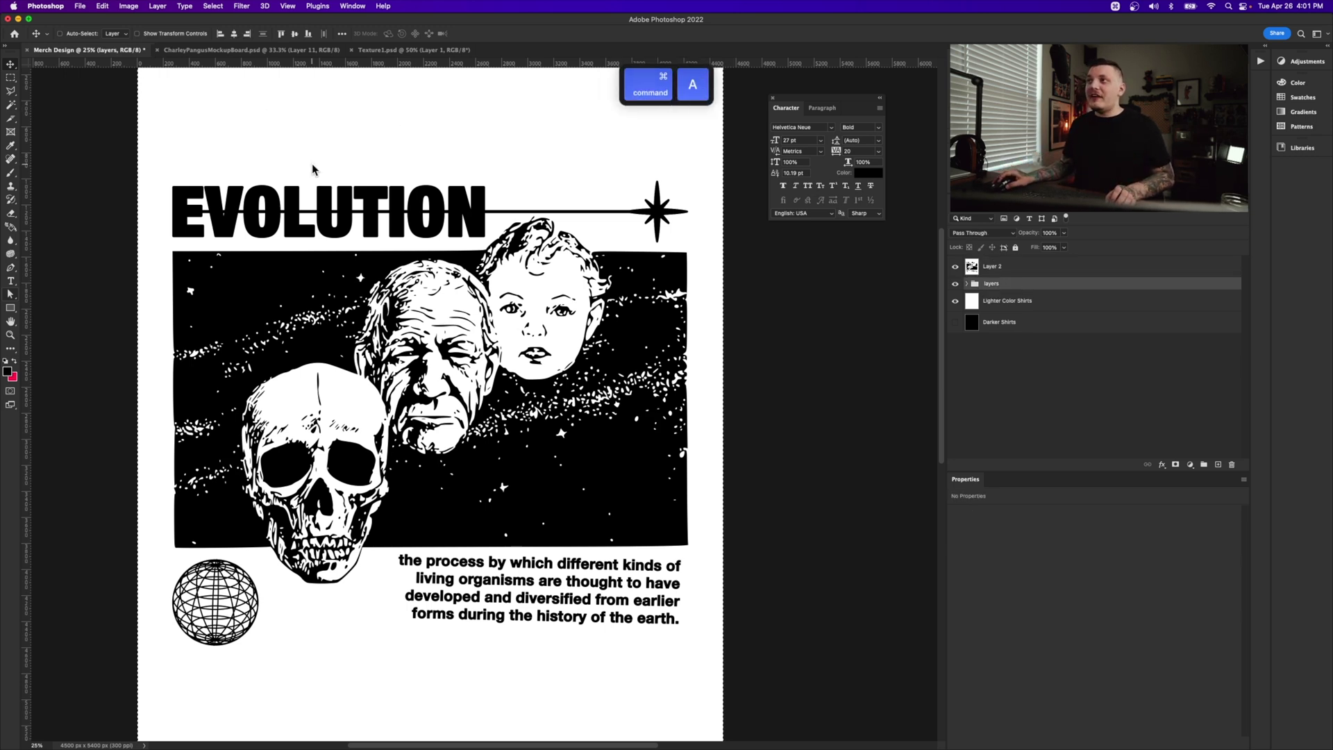
{"action": "left_click", "coordinate": [102, 6]}
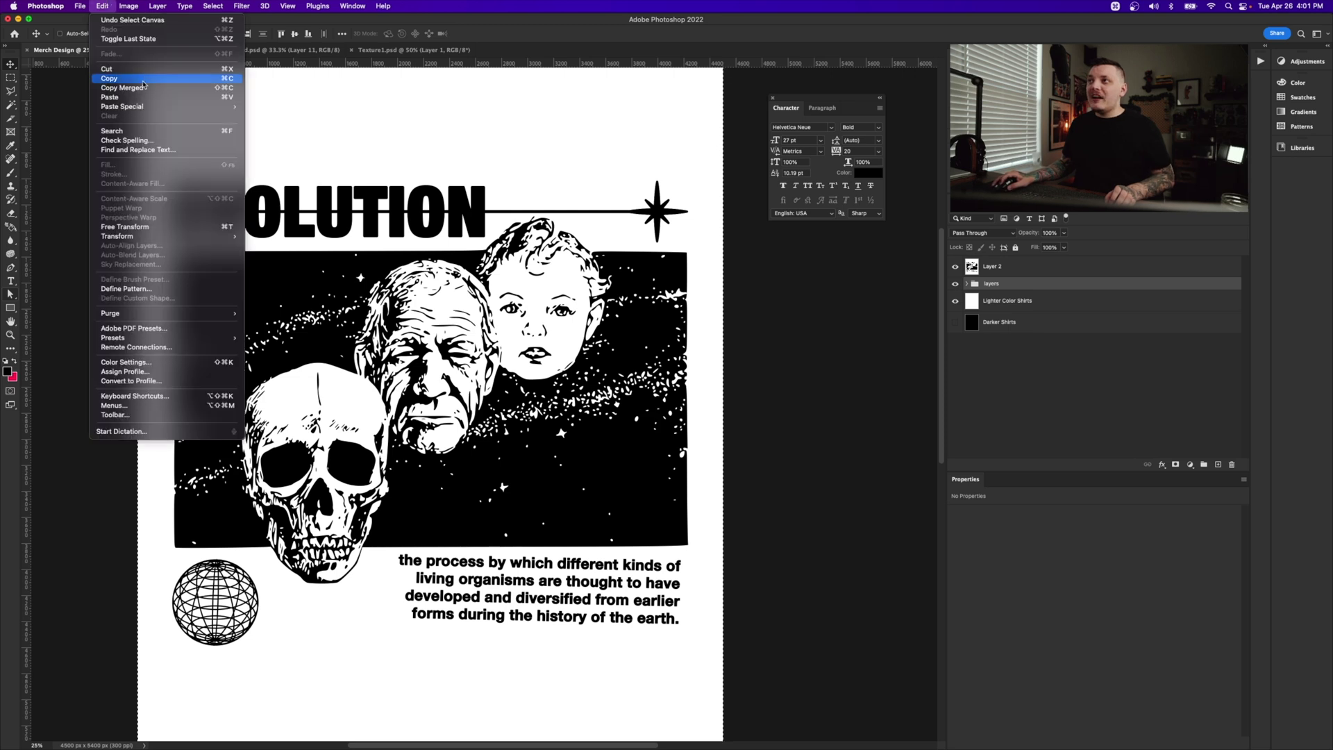
{"action": "mouse_move", "coordinate": [133, 111]}
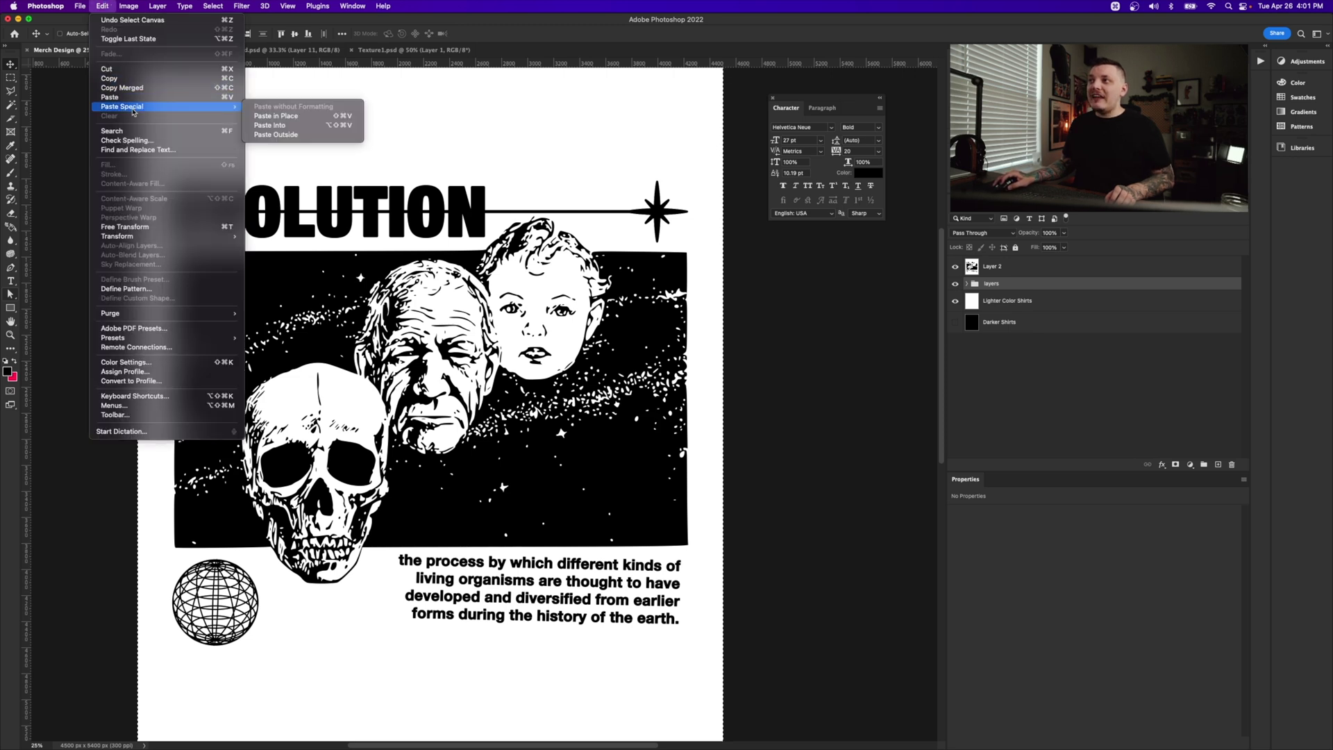
{"action": "left_click", "coordinate": [325, 123]}
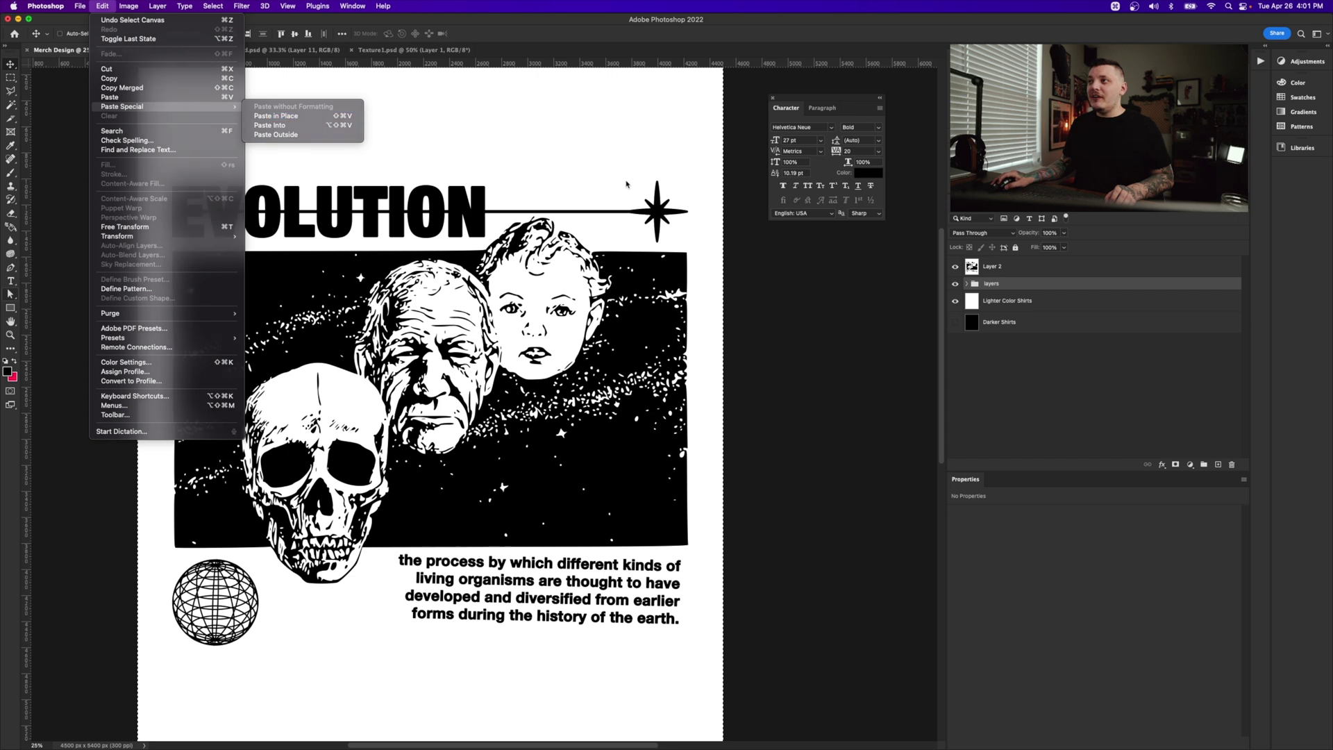
- Apply a Ripple distortion with Medium size to the merged artwork layer
{"action": "left_click", "coordinate": [242, 5]}
{"action": "mouse_move", "coordinate": [266, 131]}
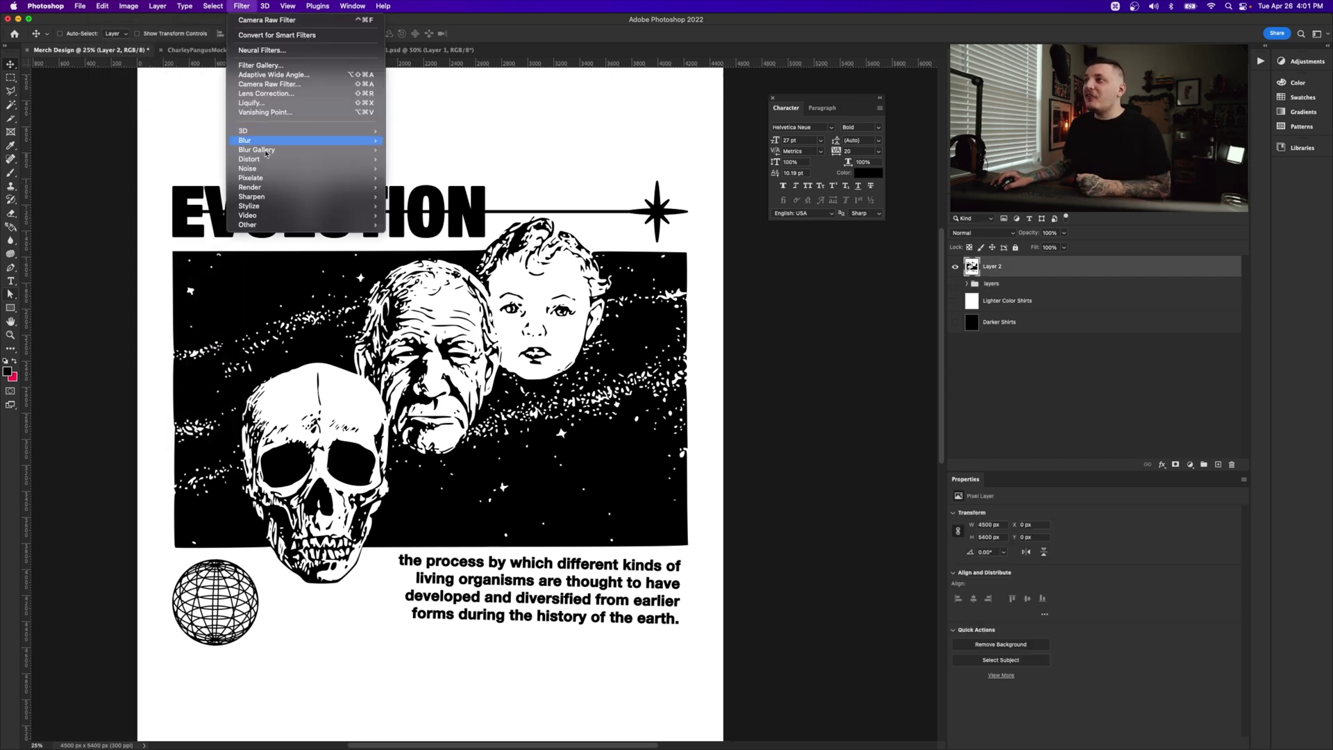
{"action": "mouse_move", "coordinate": [266, 169]}
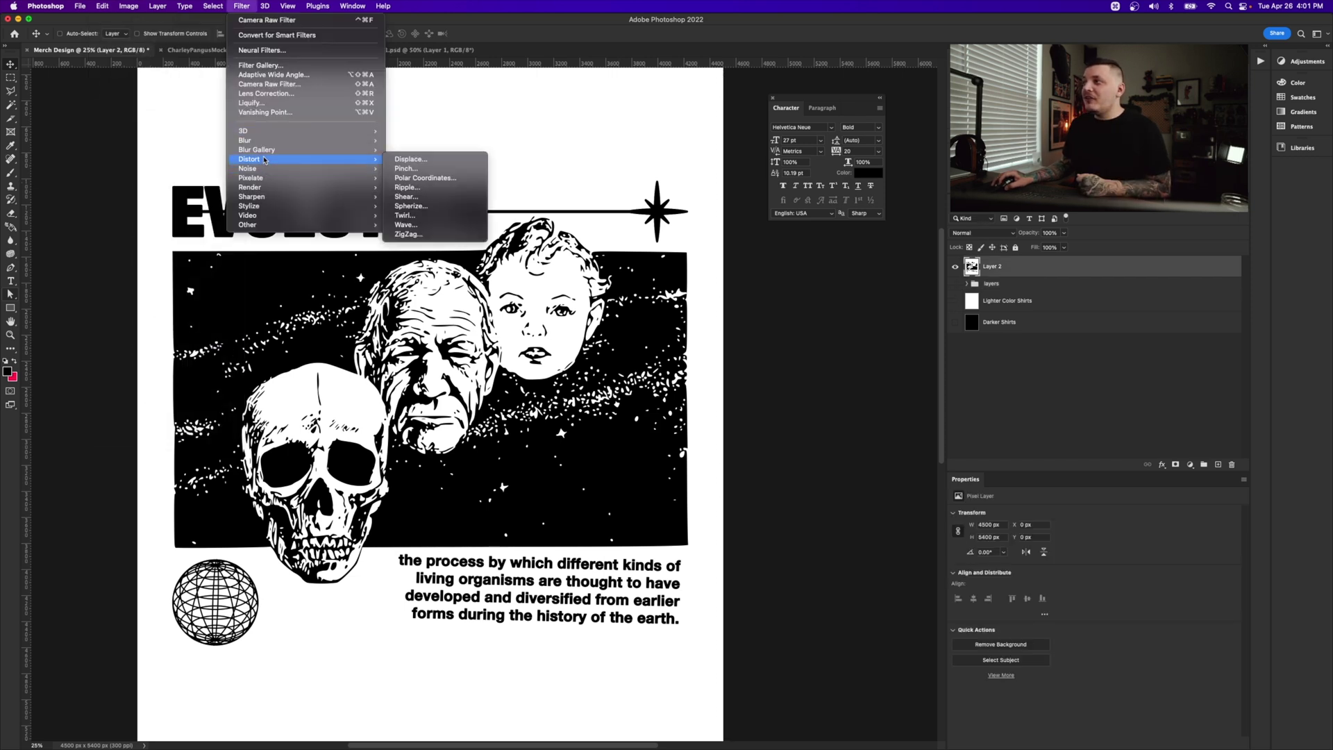
{"action": "left_click", "coordinate": [442, 189]}
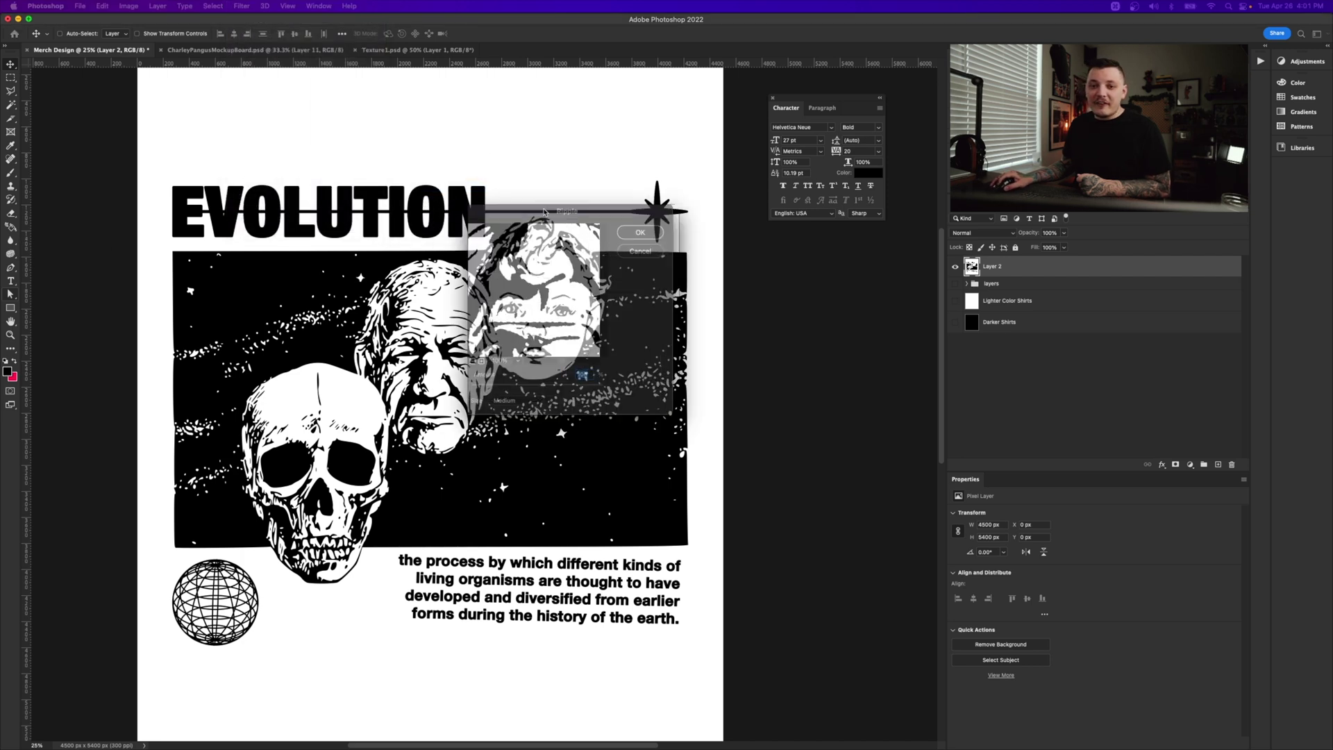
{"action": "mouse_move", "coordinate": [591, 383]}
{"action": "left_mouse_down"}
{"action": "mouse_move", "coordinate": [614, 382]}
{"action": "mouse_move", "coordinate": [590, 381]}
{"action": "left_mouse_up"}
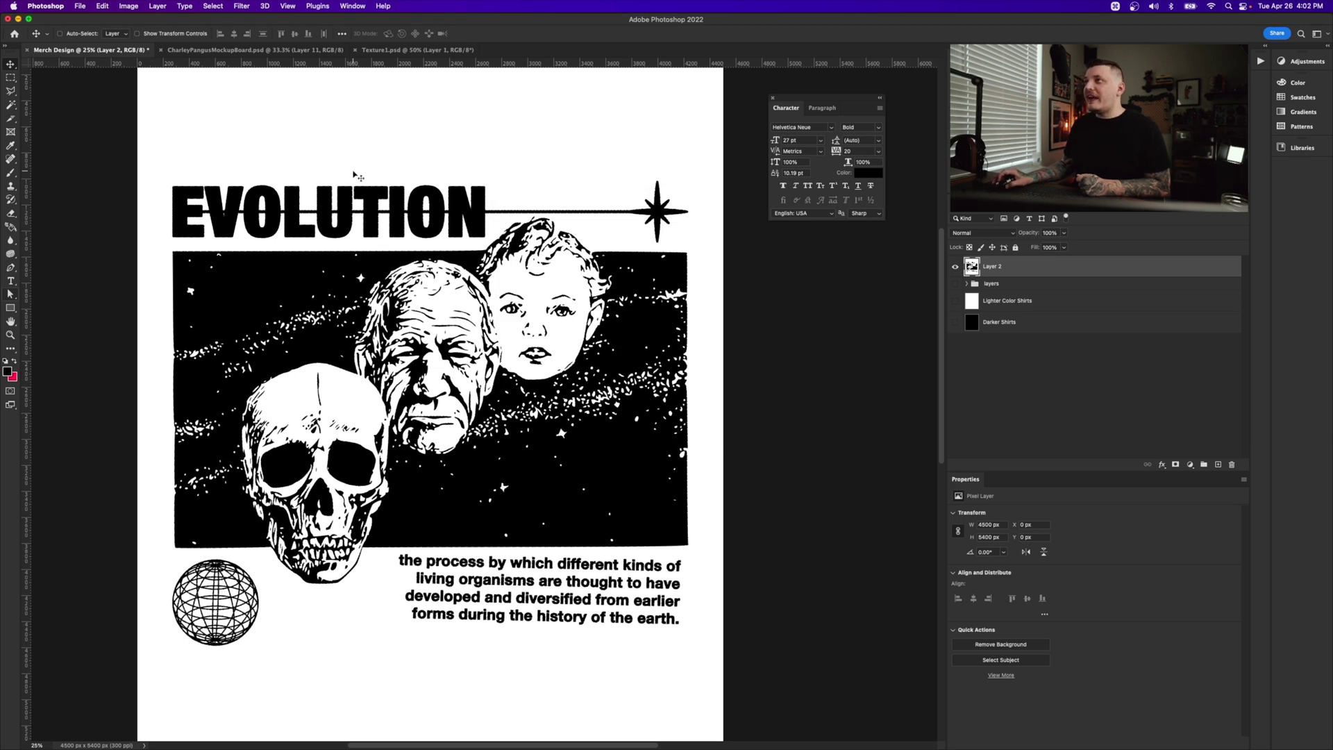
- Add strong Gaussian, monochromatic noise to the merged artwork layer
{"action": "left_click", "coordinate": [247, 8]}
{"action": "mouse_move", "coordinate": [334, 168]}
{"action": "left_click", "coordinate": [414, 169]}
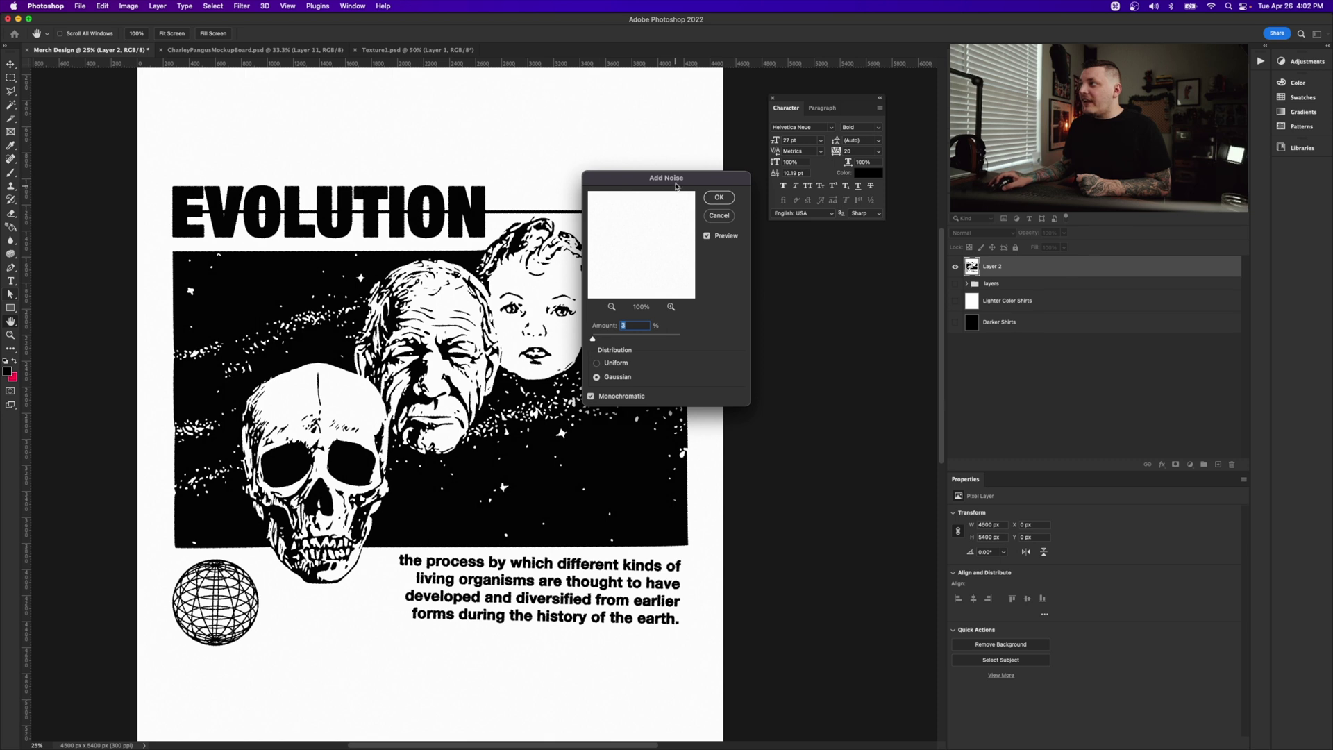
{"action": "left_click_drag", "start_coordinate": [595, 340], "coordinate": [601, 341]}
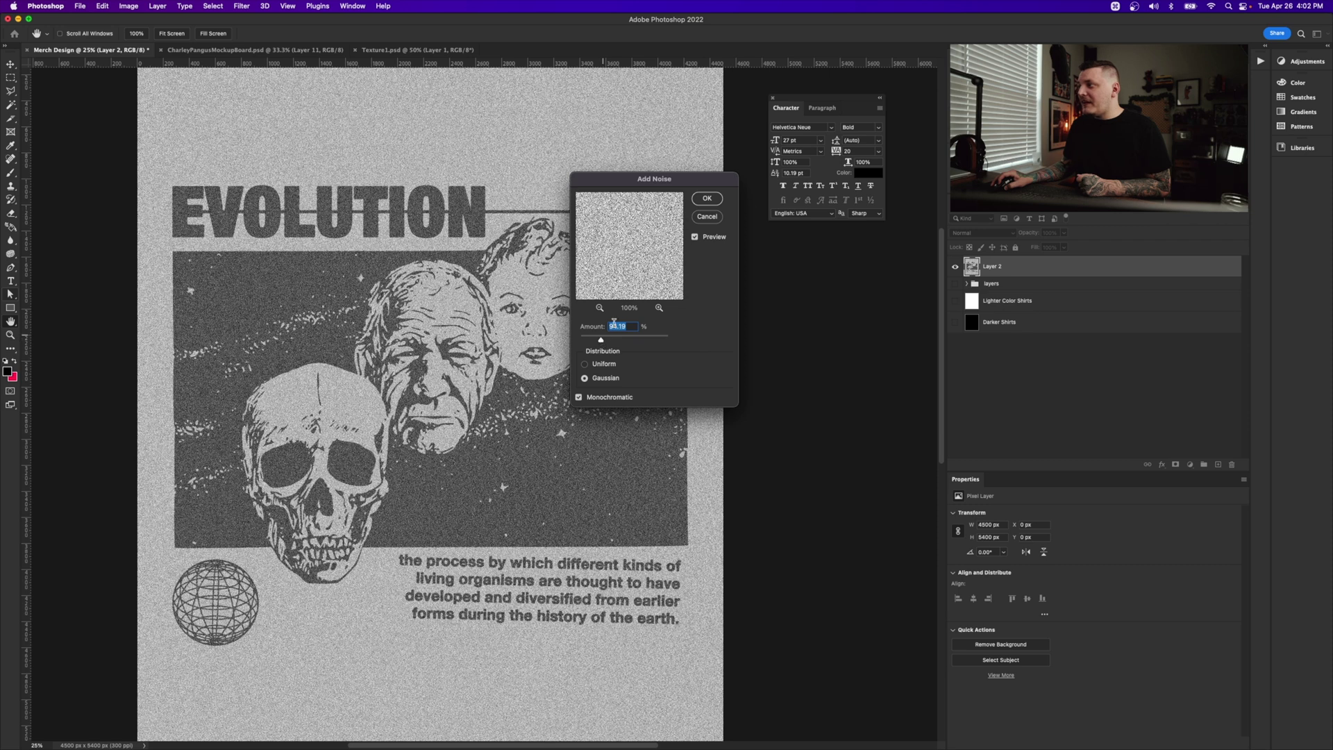
{"action": "left_click", "coordinate": [707, 199]}
- Apply a Gaussian Blur of a few pixels to the merged artwork layer to soften the added noise
{"action": "left_click", "coordinate": [242, 6]}
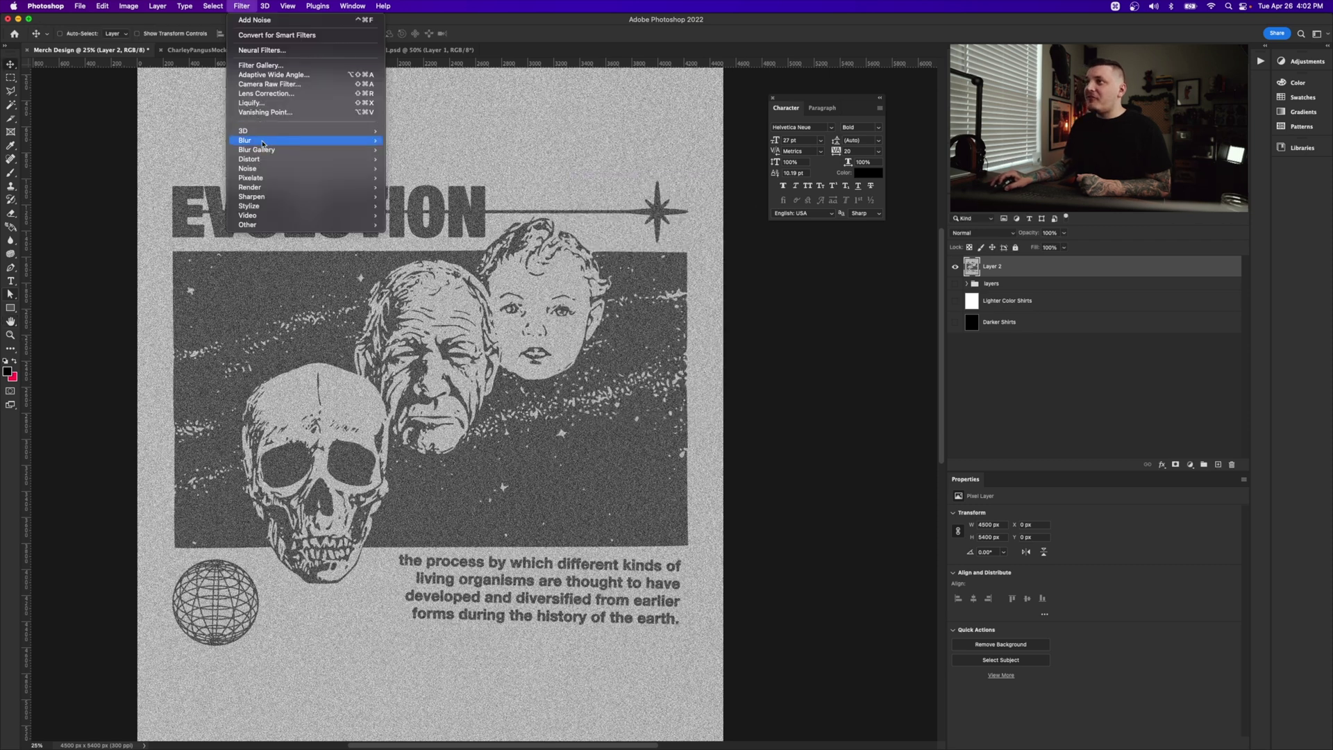
{"action": "mouse_move", "coordinate": [333, 140]}
{"action": "left_click", "coordinate": [440, 178]}
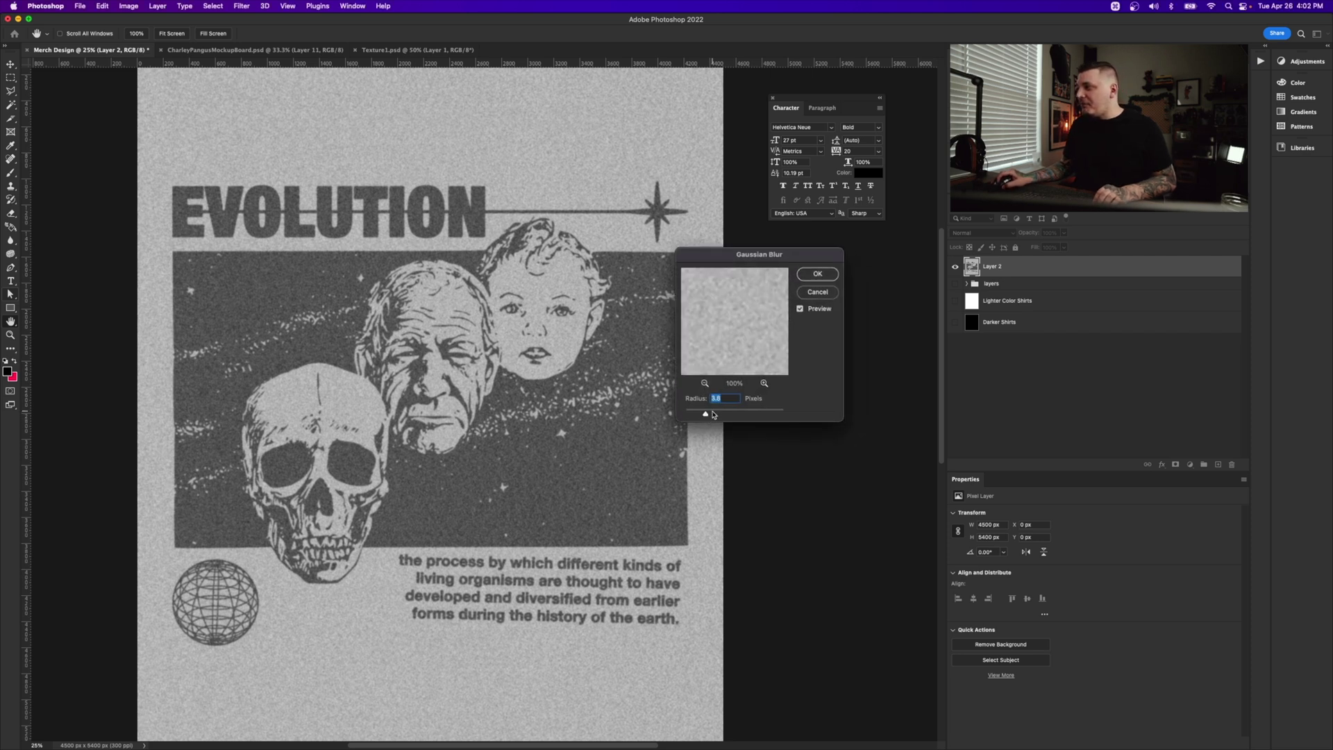
{"action": "key", "text": "Return"}
{"action": "key", "text": "v"}
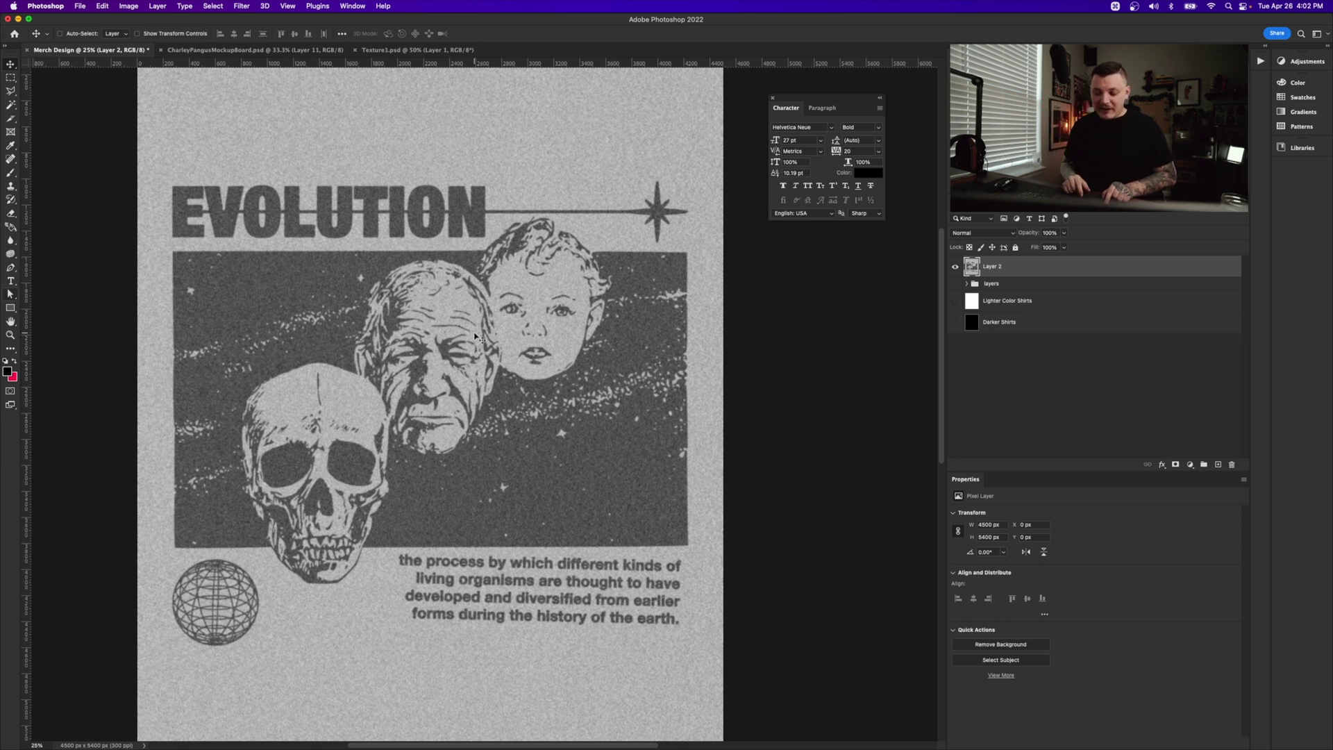
- Adjust the merged artwork's Levels to input values 76, 1.09 and 183 for strong black-and-white contrast
{"action": "key", "text": "super+l"}
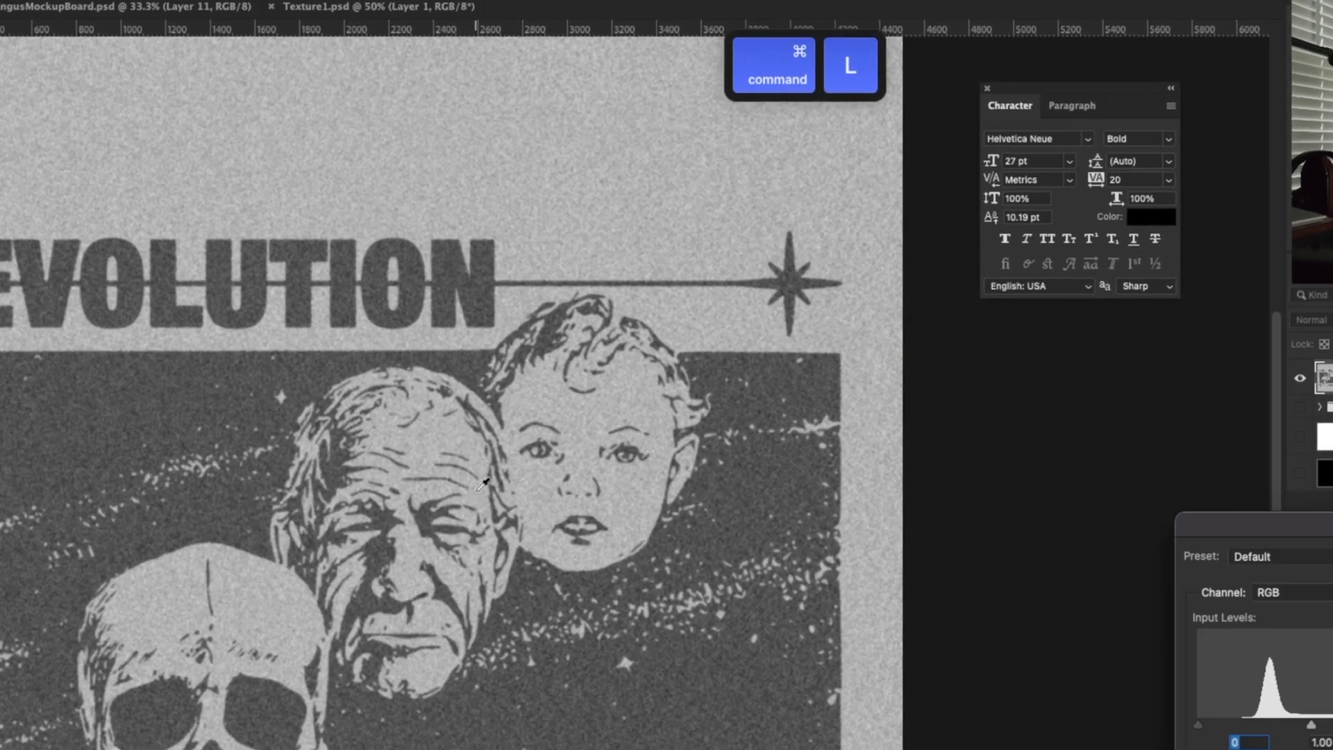
{"action": "left_click_drag", "start_coordinate": [1323, 526], "coordinate": [737, 495]}
{"action": "left_click_drag", "start_coordinate": [696, 670], "coordinate": [725, 670]}
{"action": "left_click_drag", "start_coordinate": [577, 671], "coordinate": [639, 672]}
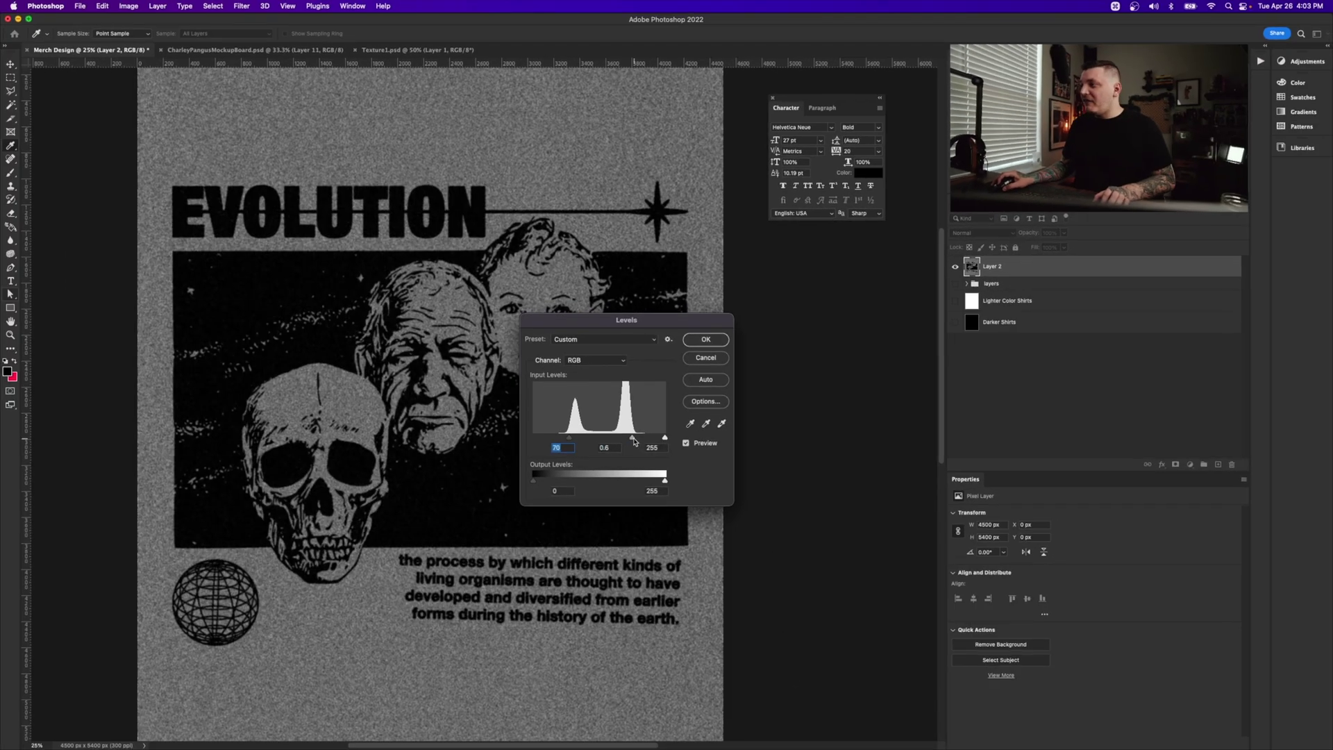
{"action": "left_click_drag", "start_coordinate": [634, 439], "coordinate": [599, 439]}
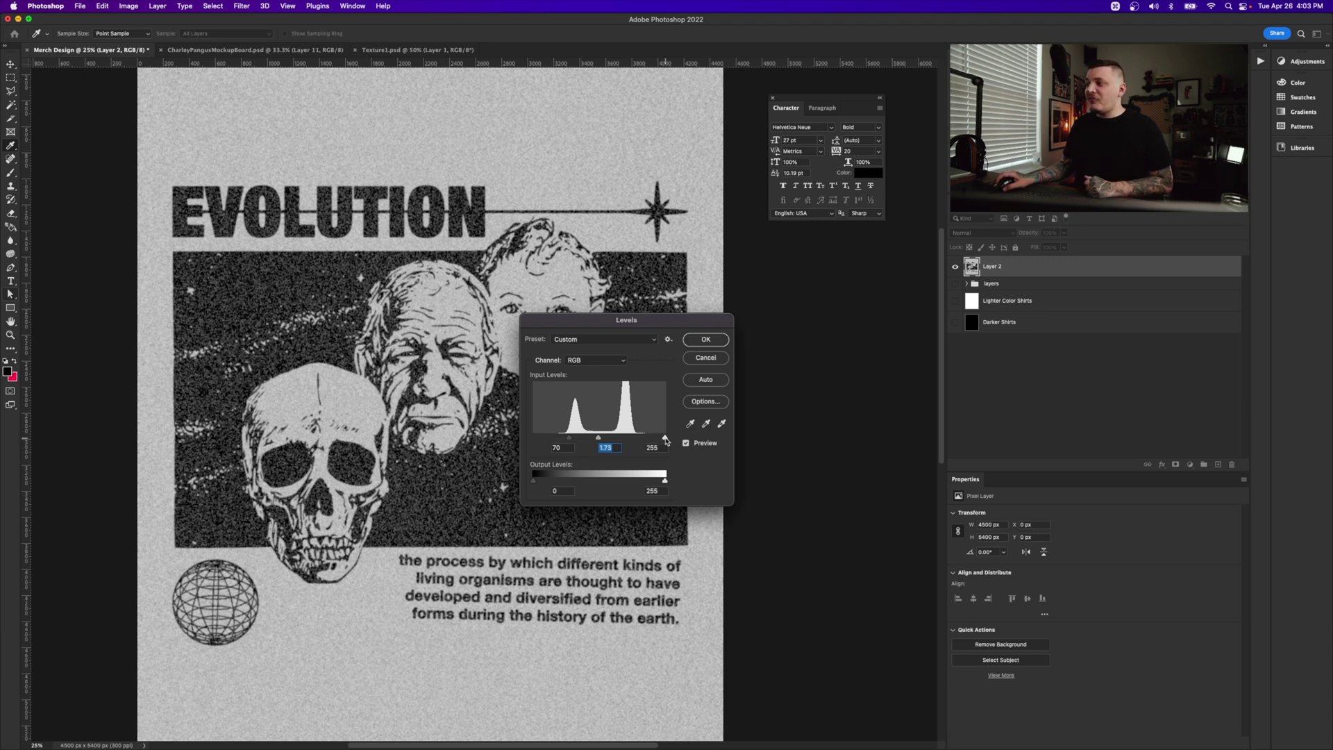
{"action": "left_click_drag", "start_coordinate": [665, 439], "coordinate": [568, 440]}
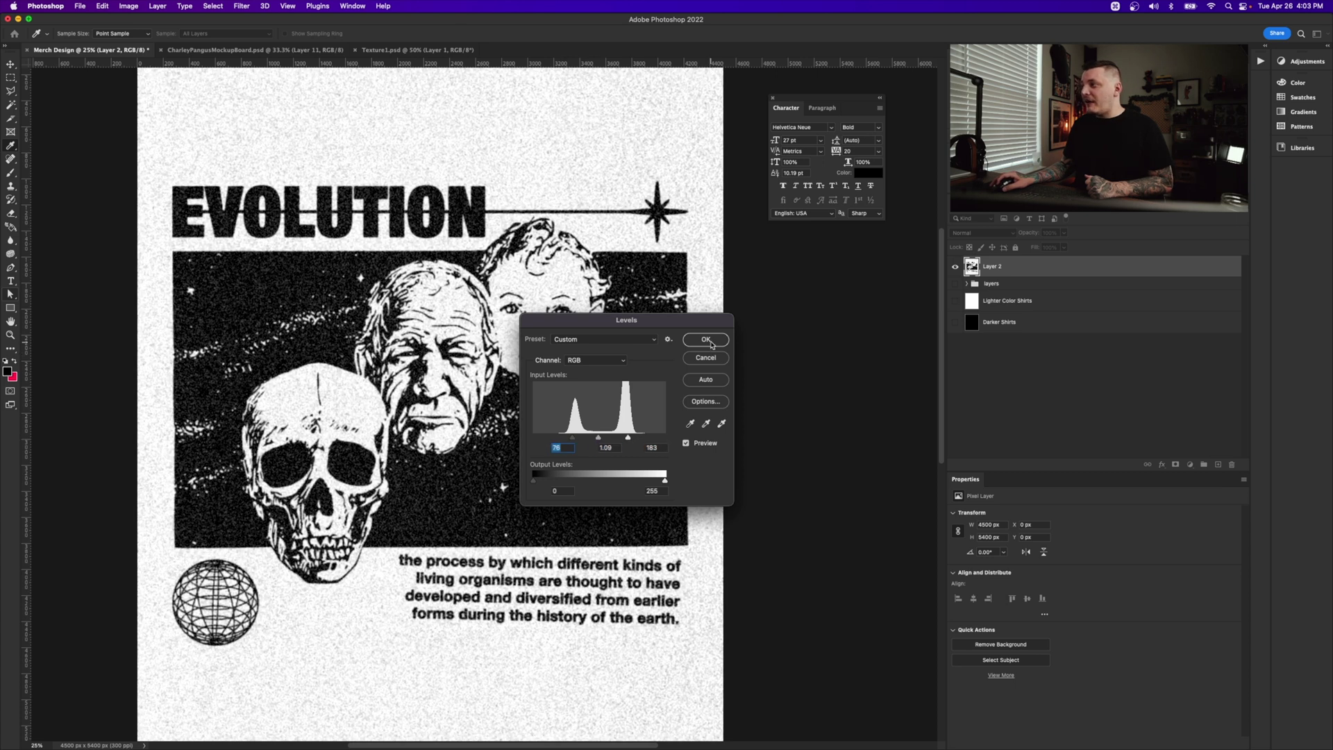
{"action": "left_click", "coordinate": [709, 343]}
- Reapply the last Gaussian Blur to the merged artwork layer
{"action": "left_click", "coordinate": [242, 6]}
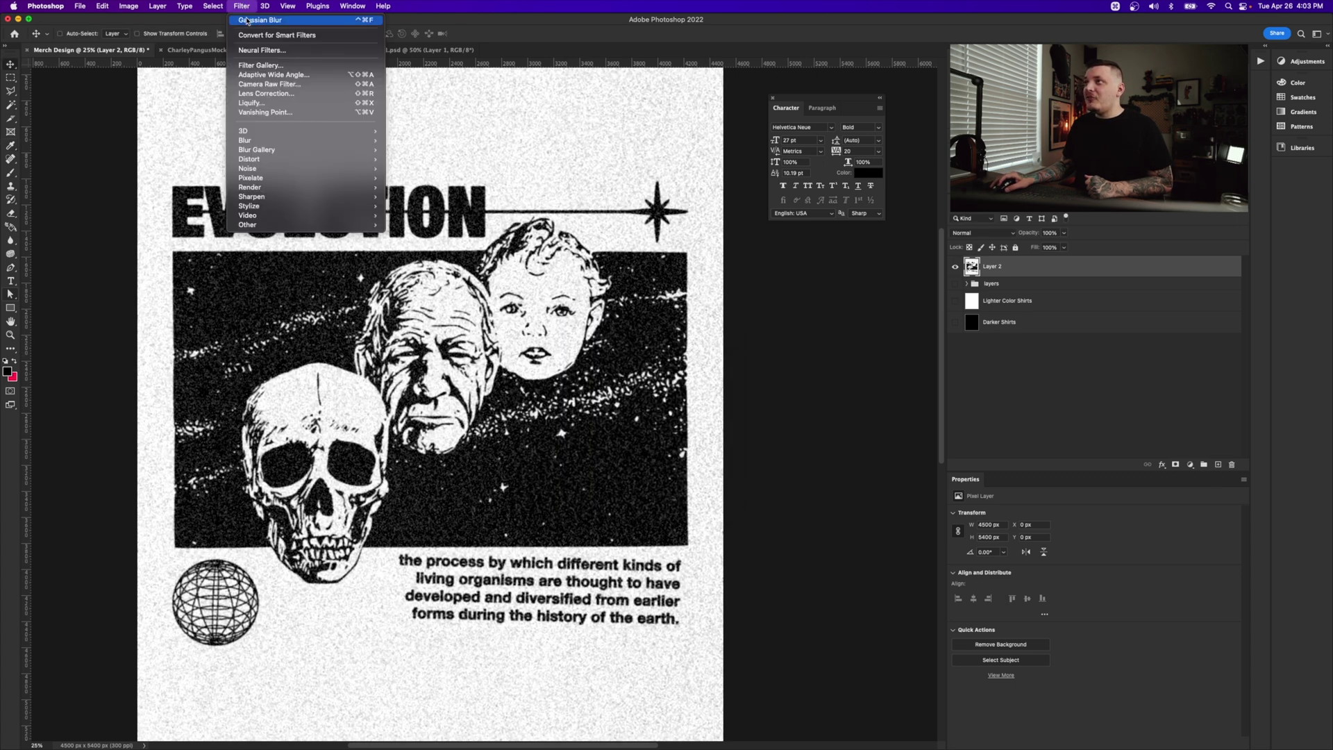
{"action": "left_click", "coordinate": [247, 21]}
{"action": "left_click", "coordinate": [129, 7]}
{"action": "left_click", "coordinate": [254, 159]}
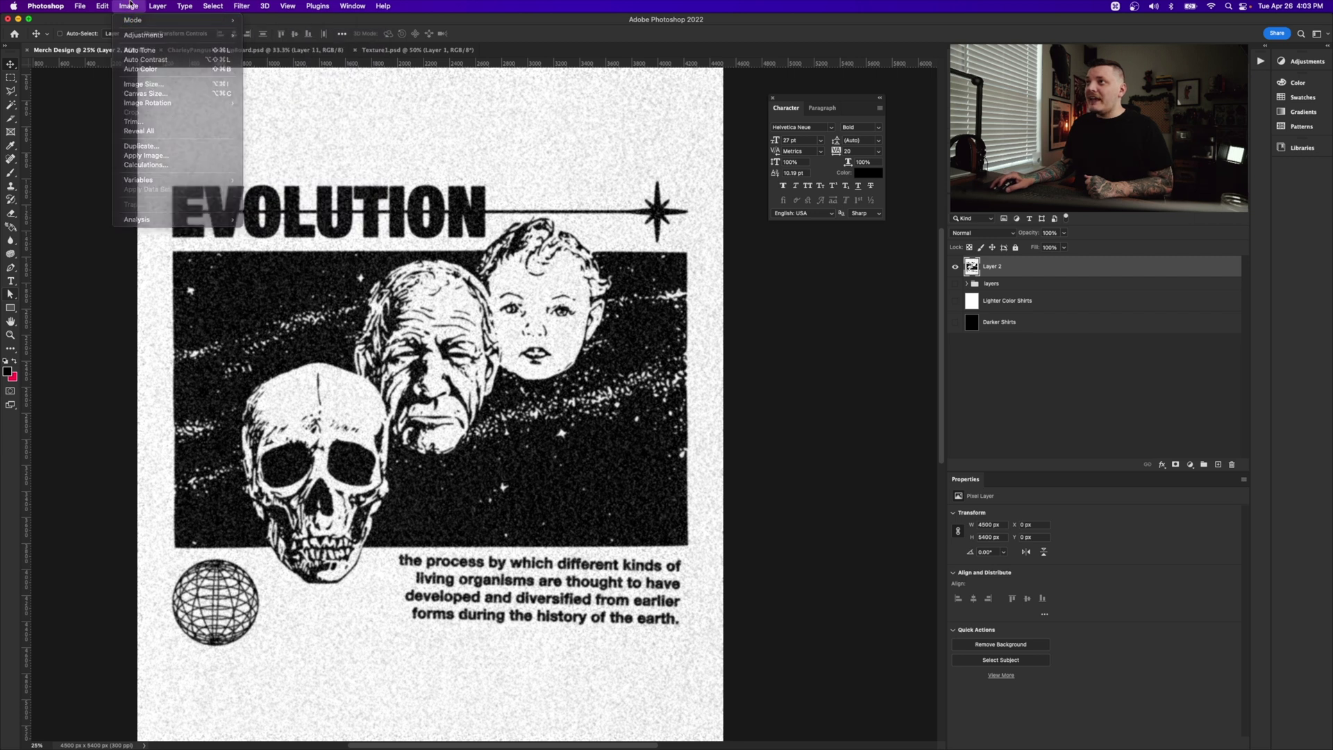
- Harden the blurred artwork's edges using Levels with input values 93, 0.20 and 165
{"action": "key", "text": "super+l"}
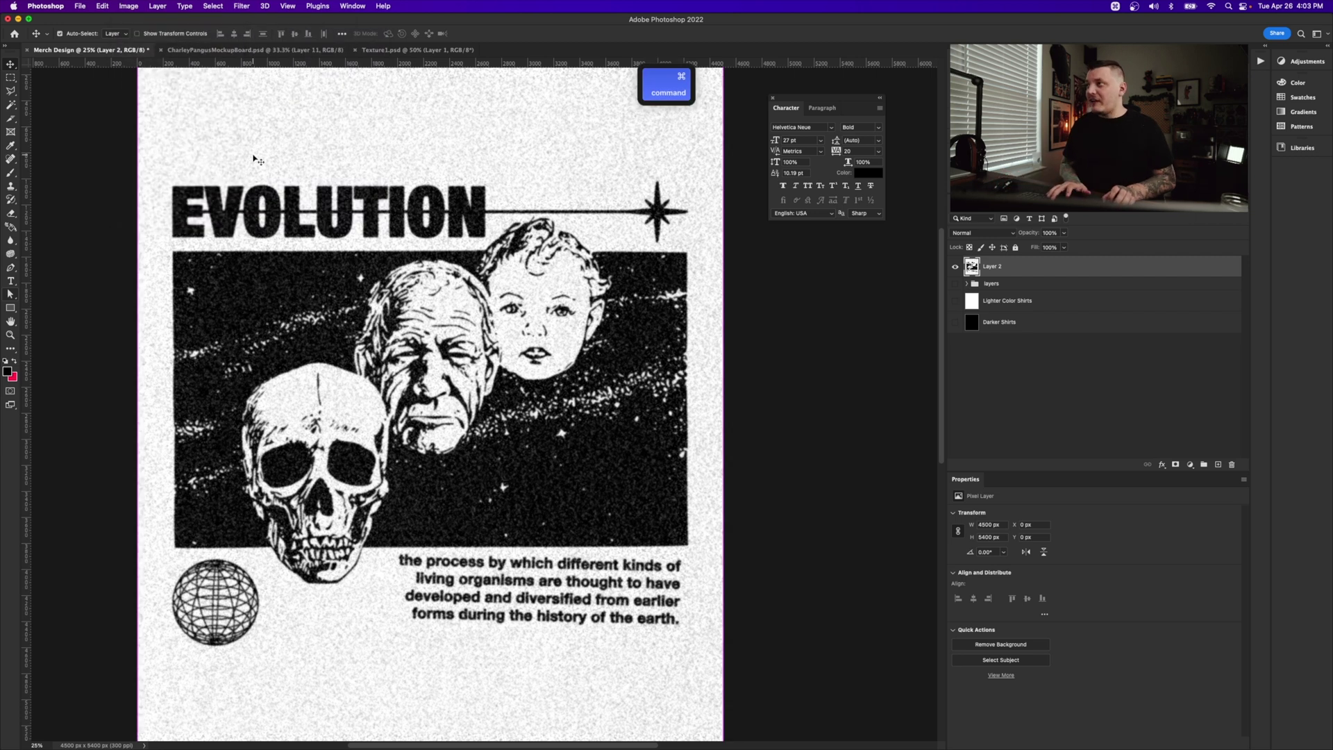
{"action": "left_click_drag", "start_coordinate": [666, 438], "coordinate": [606, 439]}
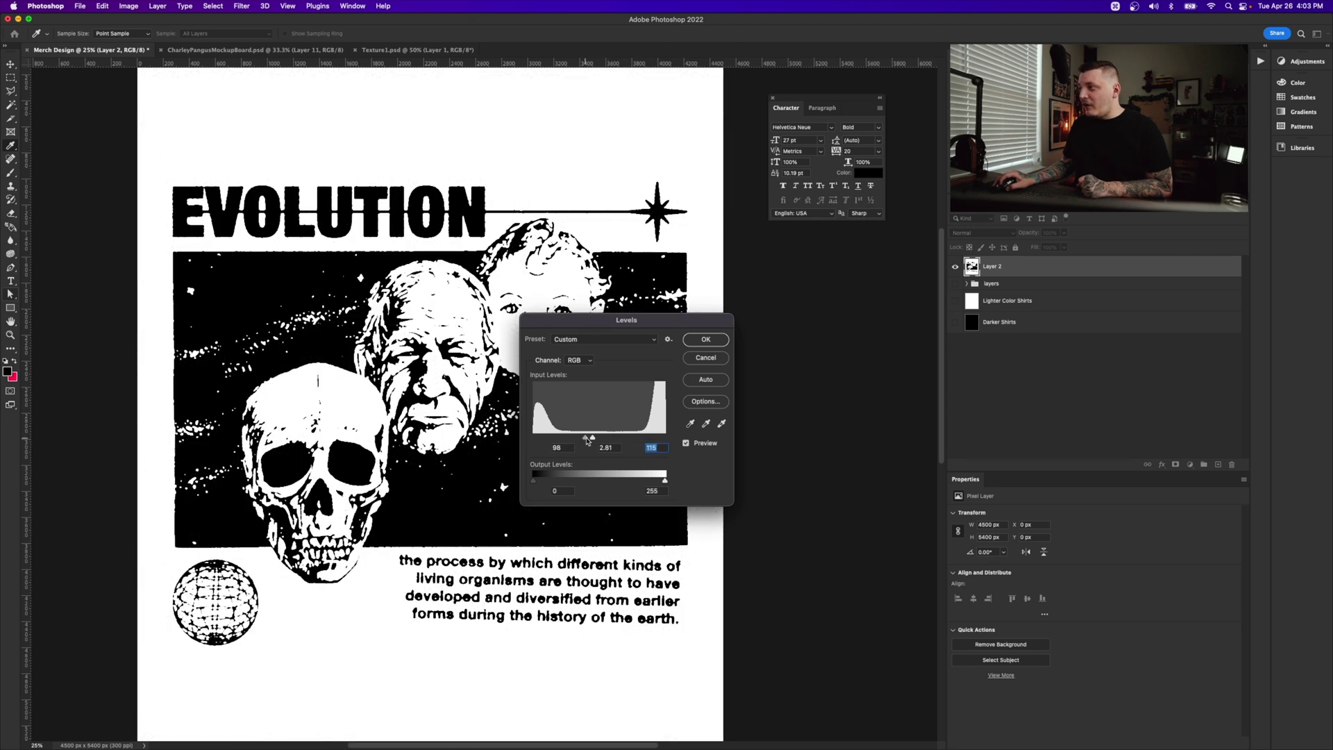
{"action": "left_click_drag", "start_coordinate": [585, 440], "coordinate": [615, 441]}
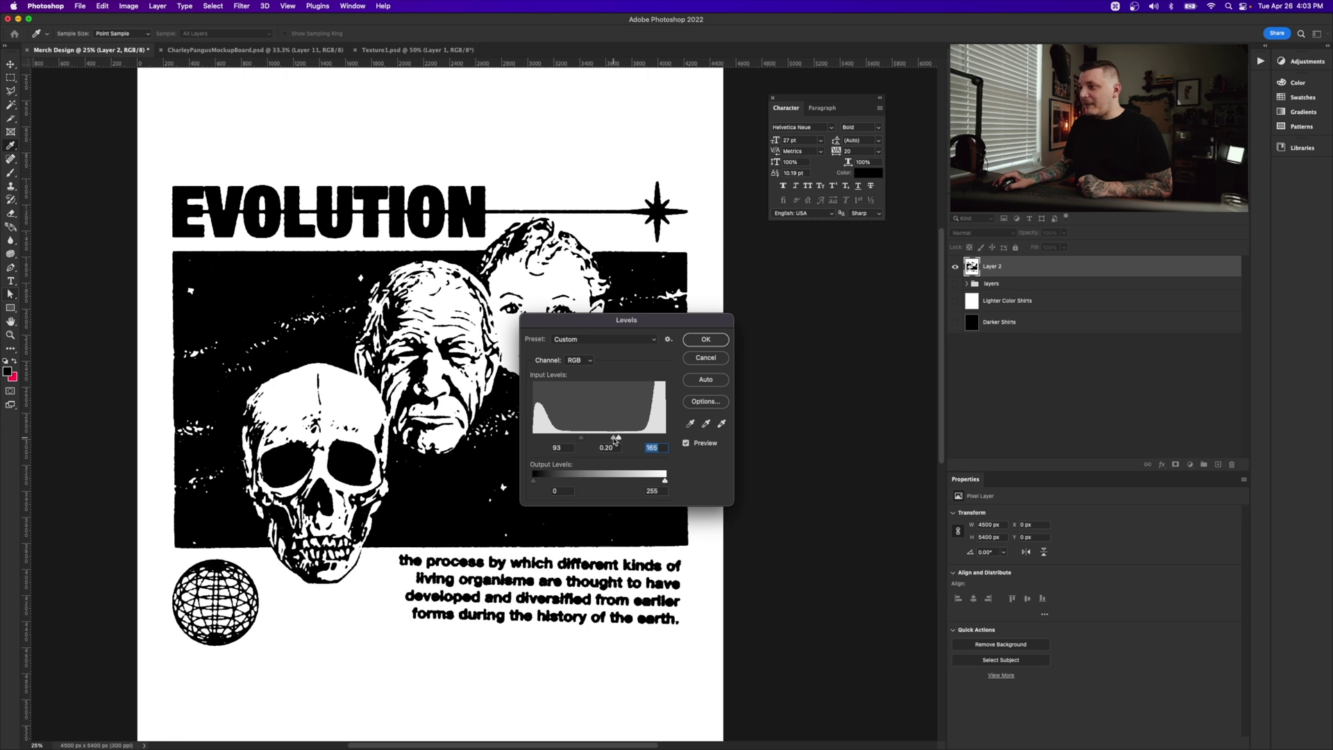
{"action": "key", "text": "Return"}
- Displace the merged artwork with Texture1.psd at 10 horizontal and vertical scale, using Stretch To Fit and Wrap Around
{"action": "left_click", "coordinate": [242, 5]}
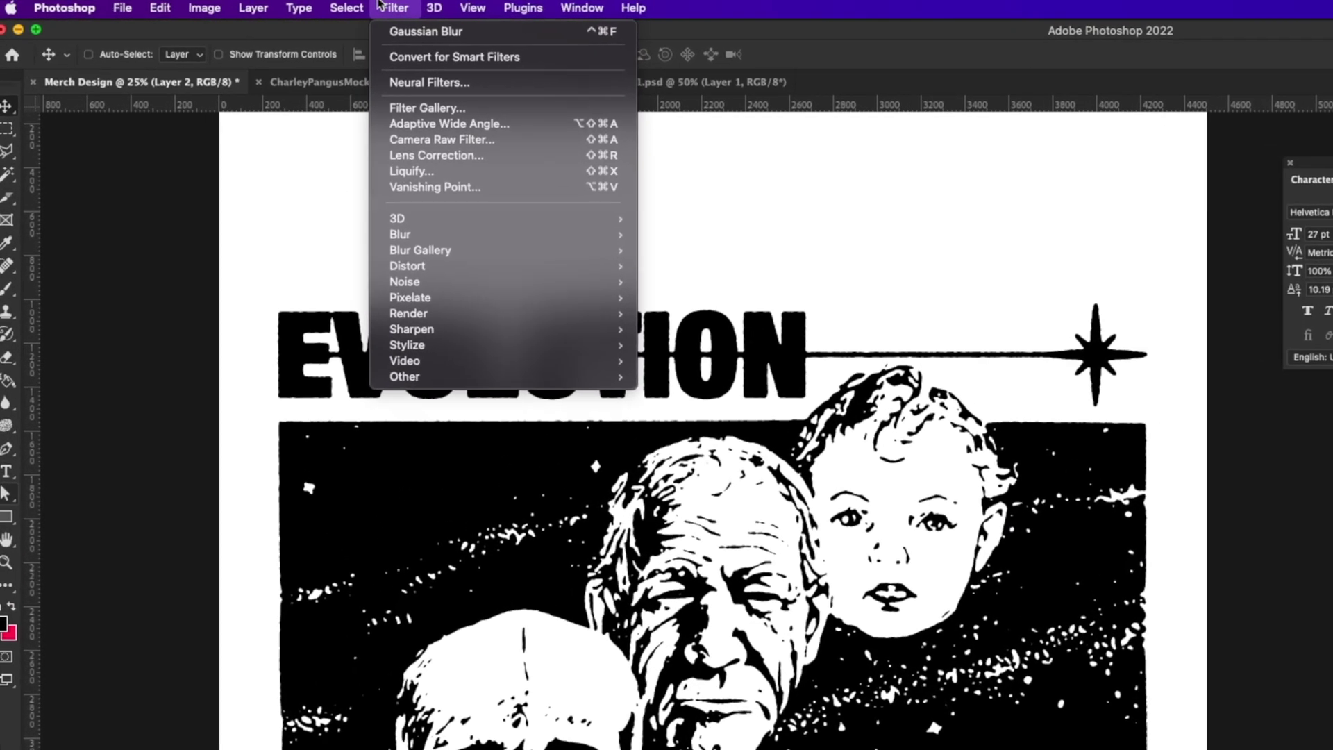
{"action": "left_click", "coordinate": [677, 270]}
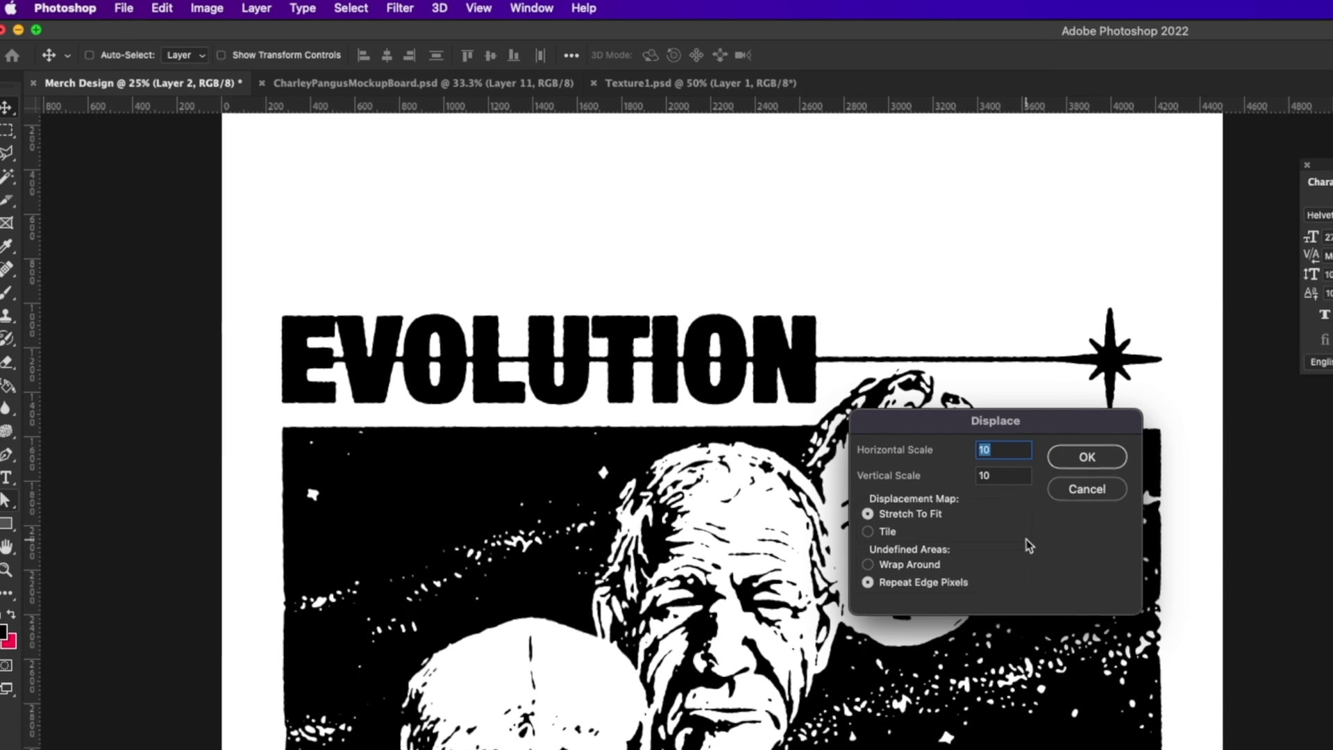
{"action": "left_click", "coordinate": [903, 567]}
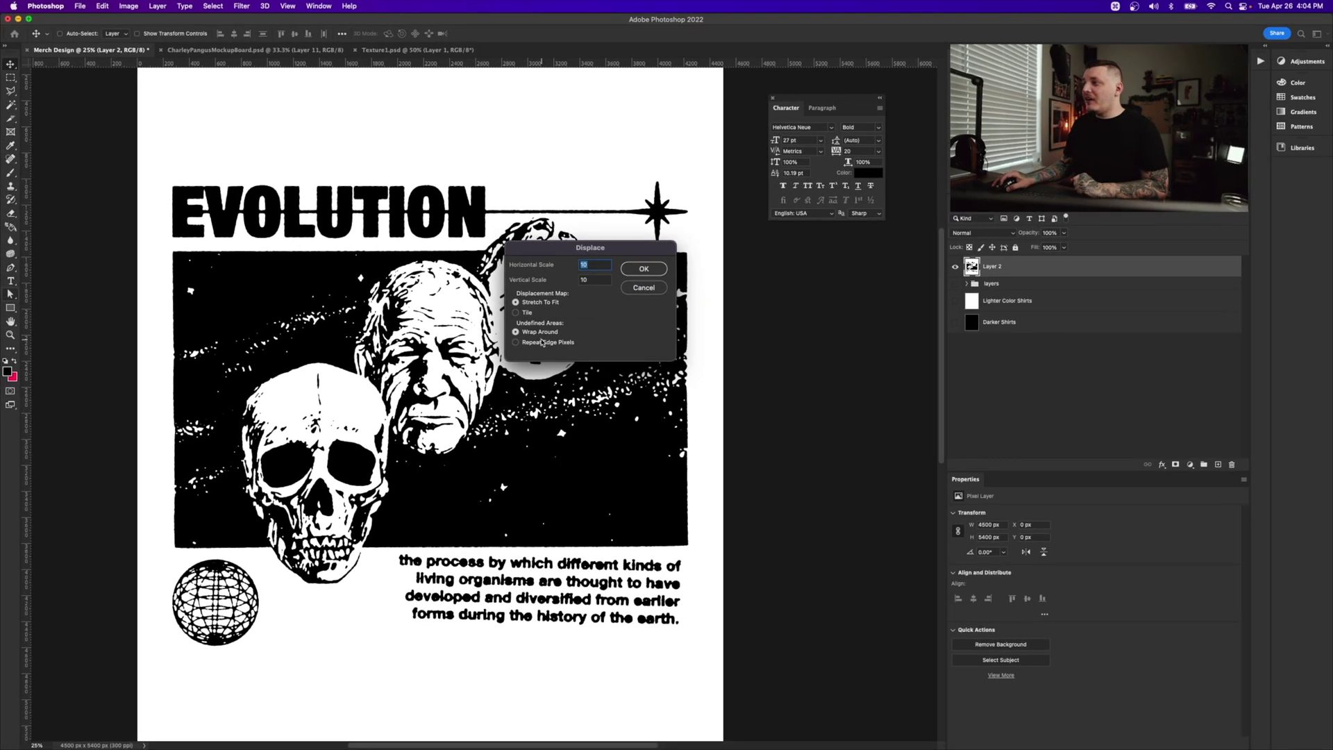
{"action": "left_click", "coordinate": [655, 268]}
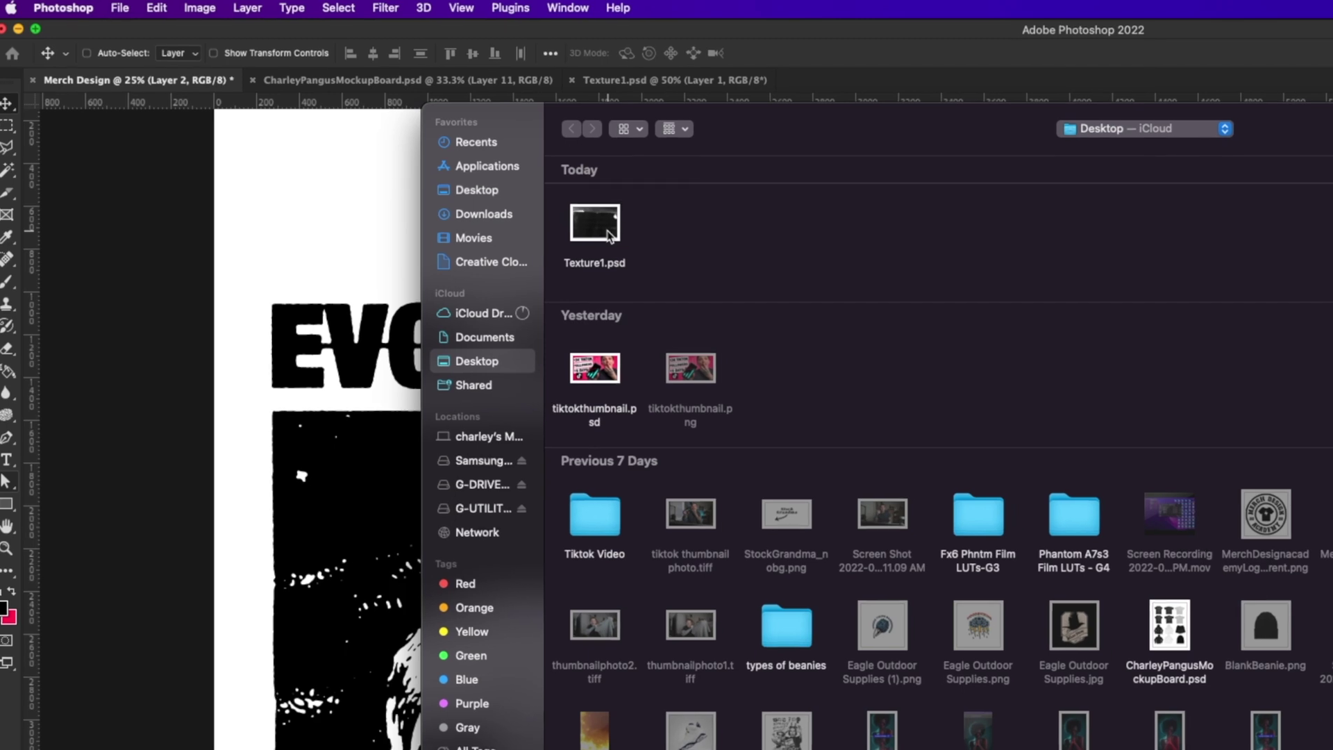
{"action": "double_click", "coordinate": [608, 234]}
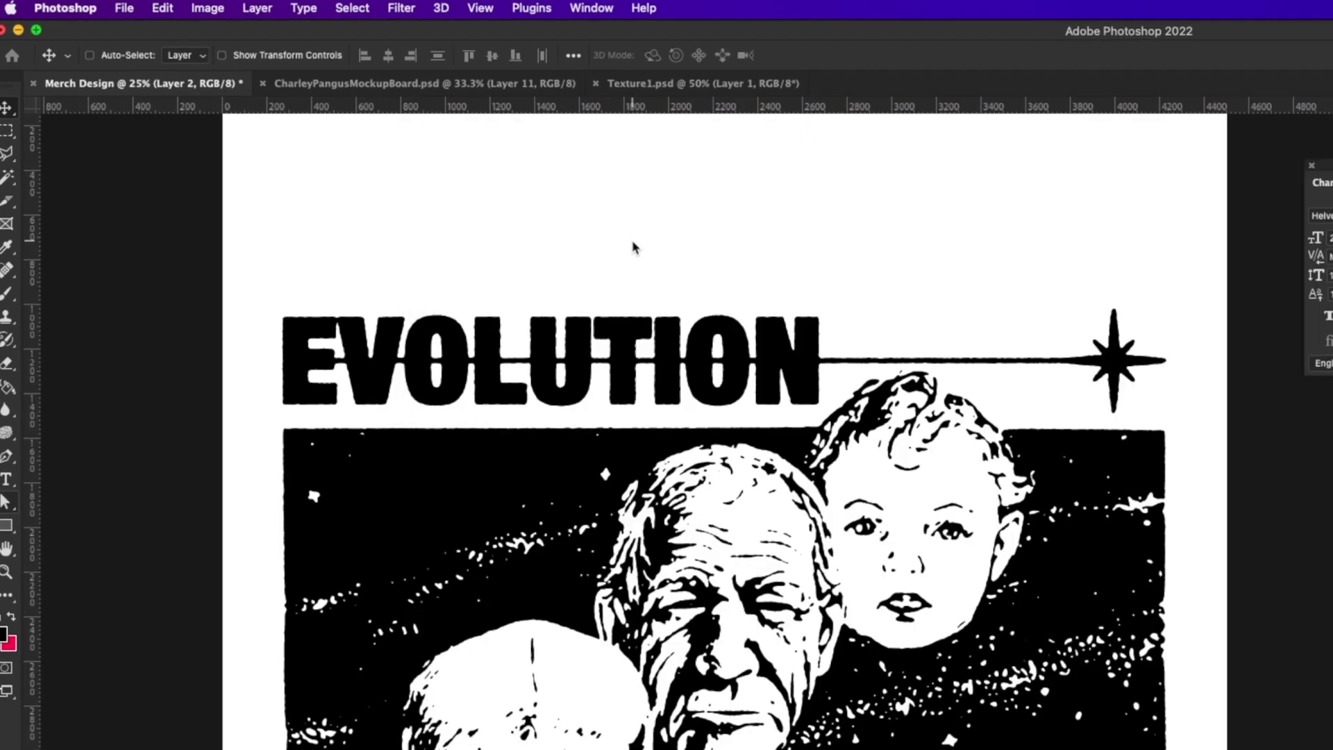
- Displace the artwork again with Texture1.psd, setting both the horizontal and vertical scale to 20
{"action": "left_click", "coordinate": [401, 8]}
{"action": "mouse_move", "coordinate": [417, 268]}
{"action": "left_click", "coordinate": [729, 270]}
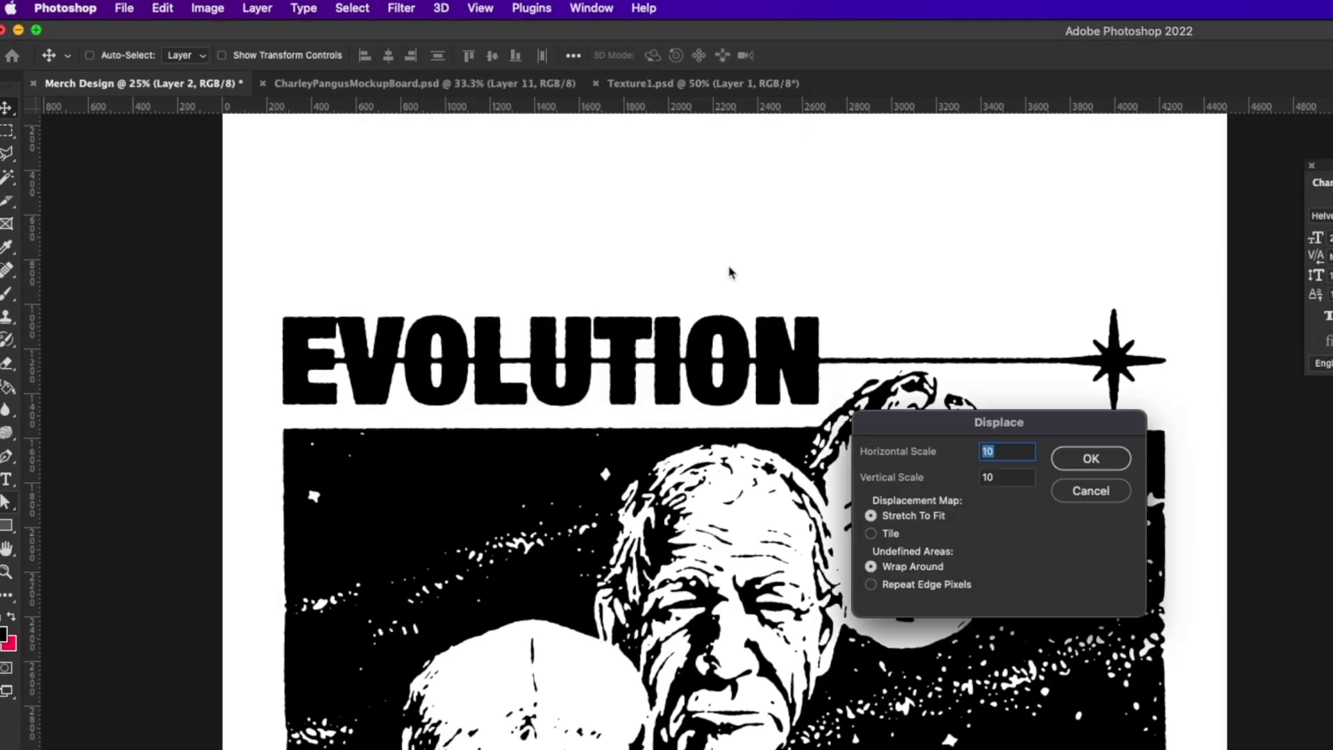
{"action": "type", "text": "20"}
{"action": "key", "text": "Tab"}
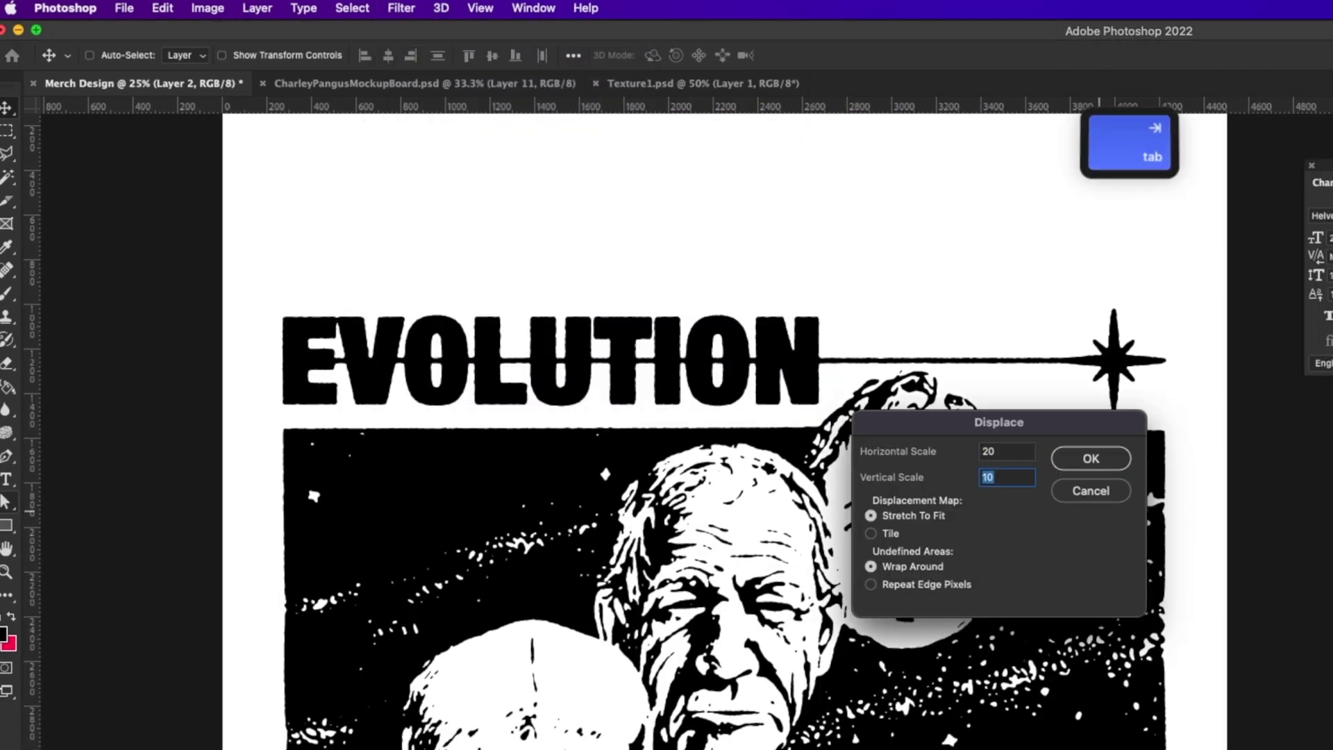
{"action": "type", "text": "20"}
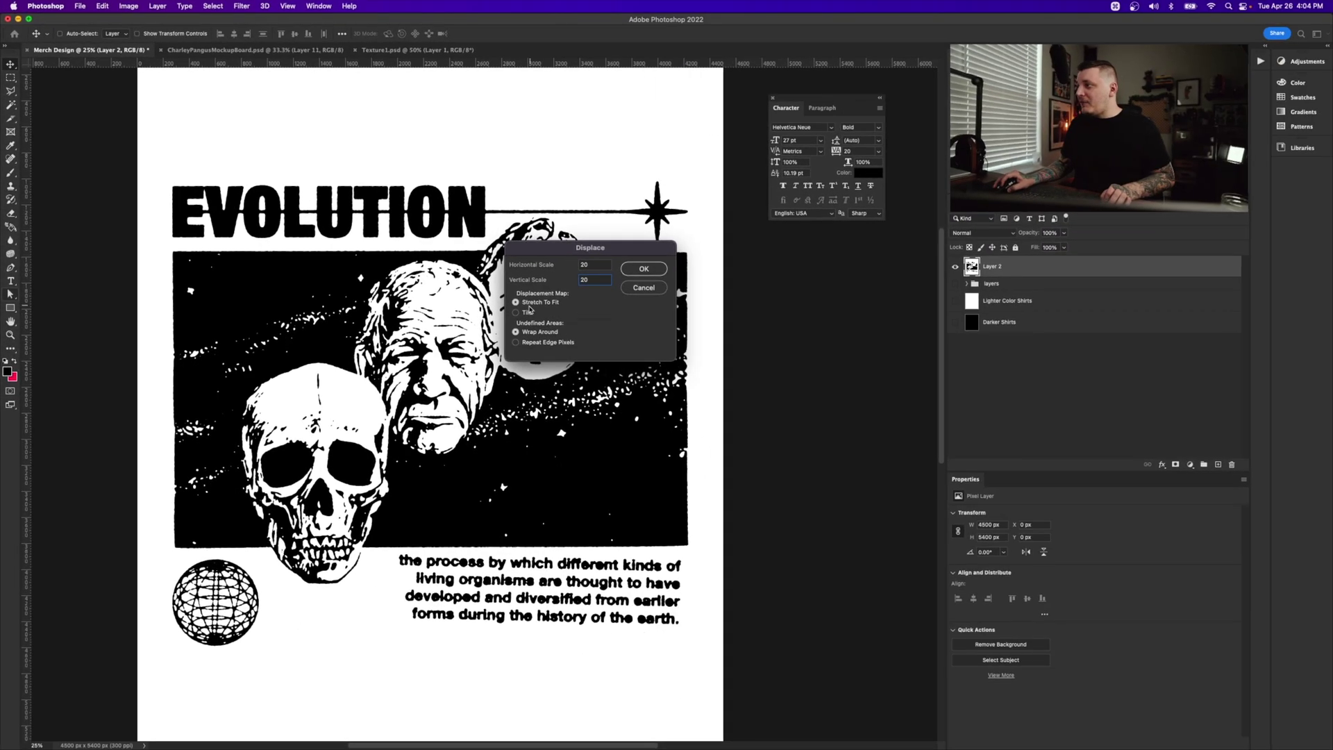
{"action": "left_click", "coordinate": [644, 269]}
{"action": "double_click", "coordinate": [369, 139]}
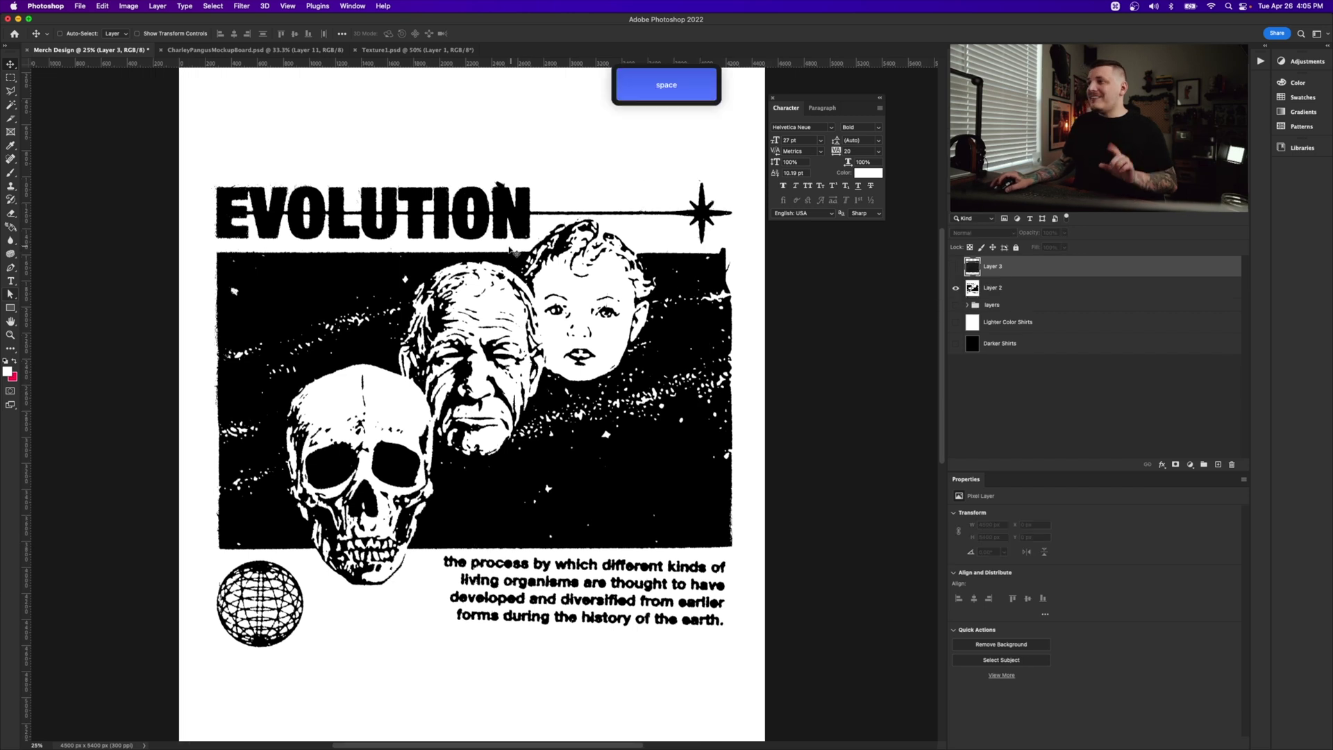
- Select the artwork's white areas using Color Range with fuzziness 200, and delete them from Layer 2
{"action": "left_click", "coordinate": [209, 7]}
{"action": "left_click", "coordinate": [229, 105]}
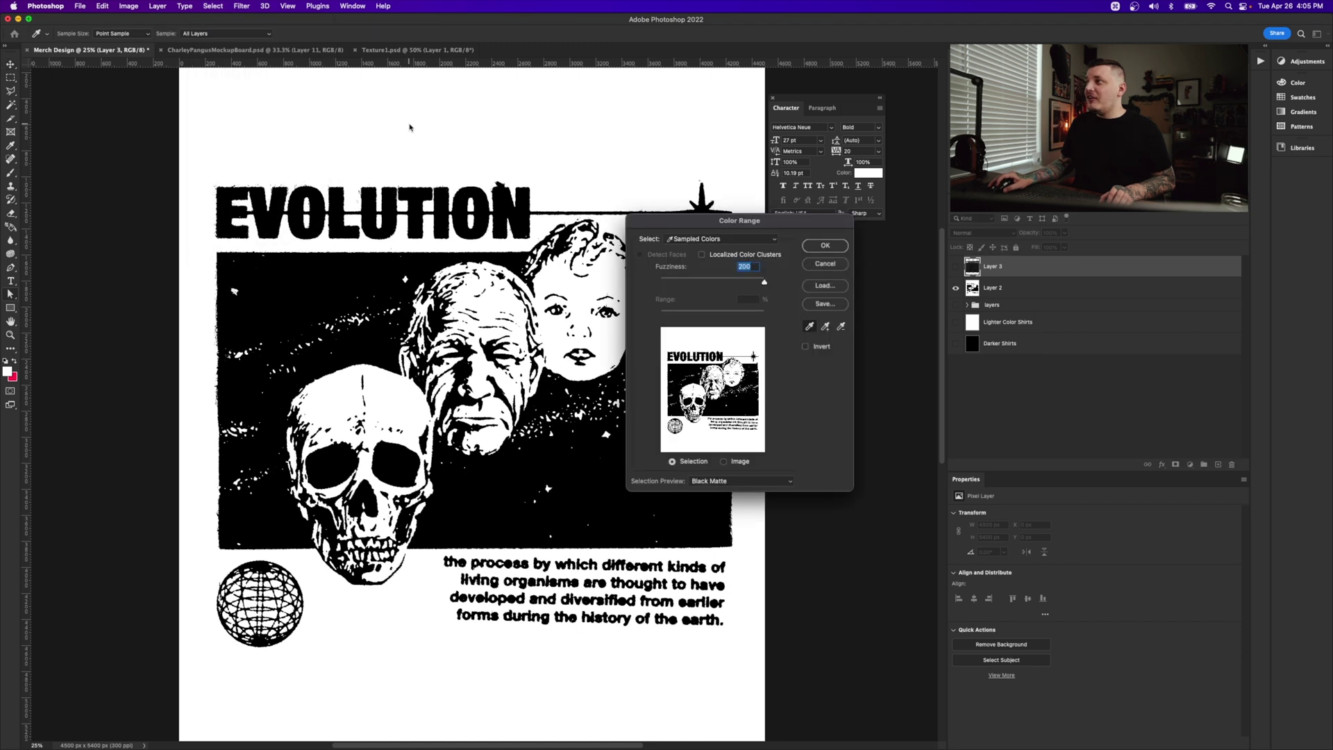
{"action": "left_click", "coordinate": [826, 245]}
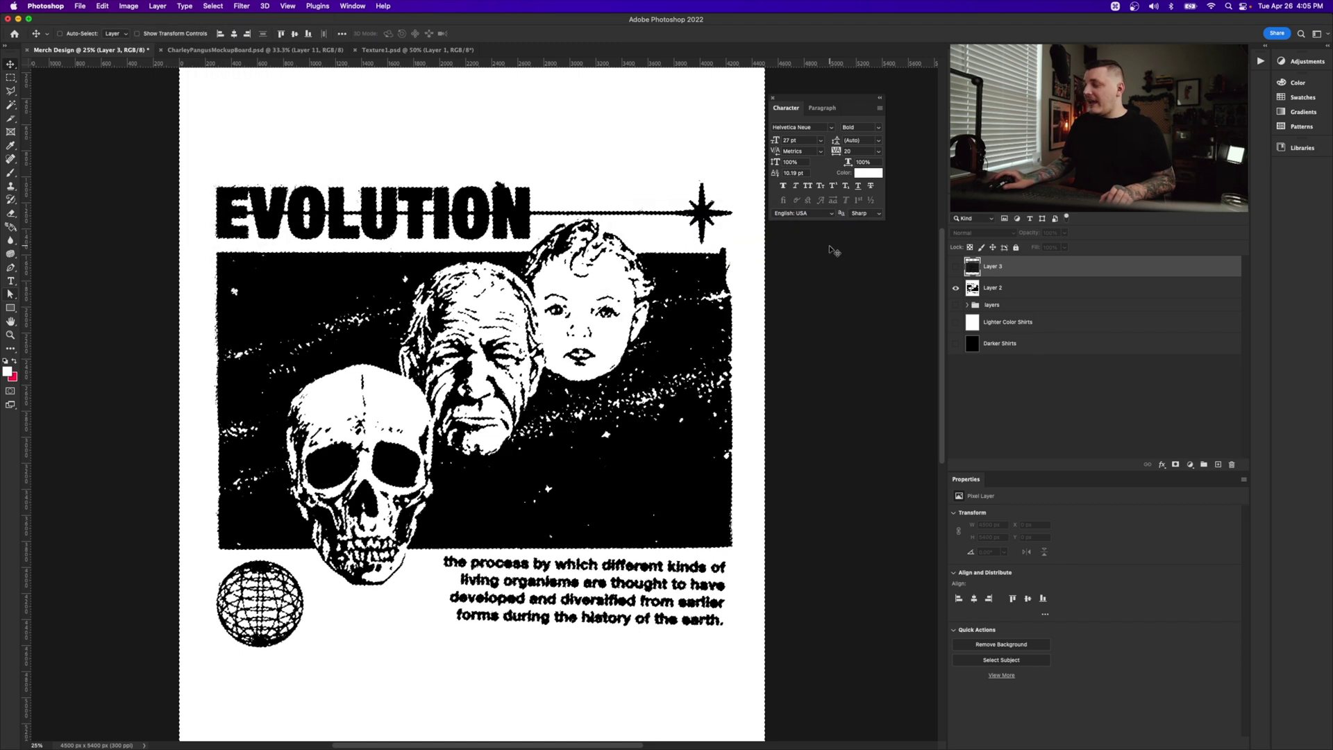
{"action": "left_click", "coordinate": [1031, 289]}
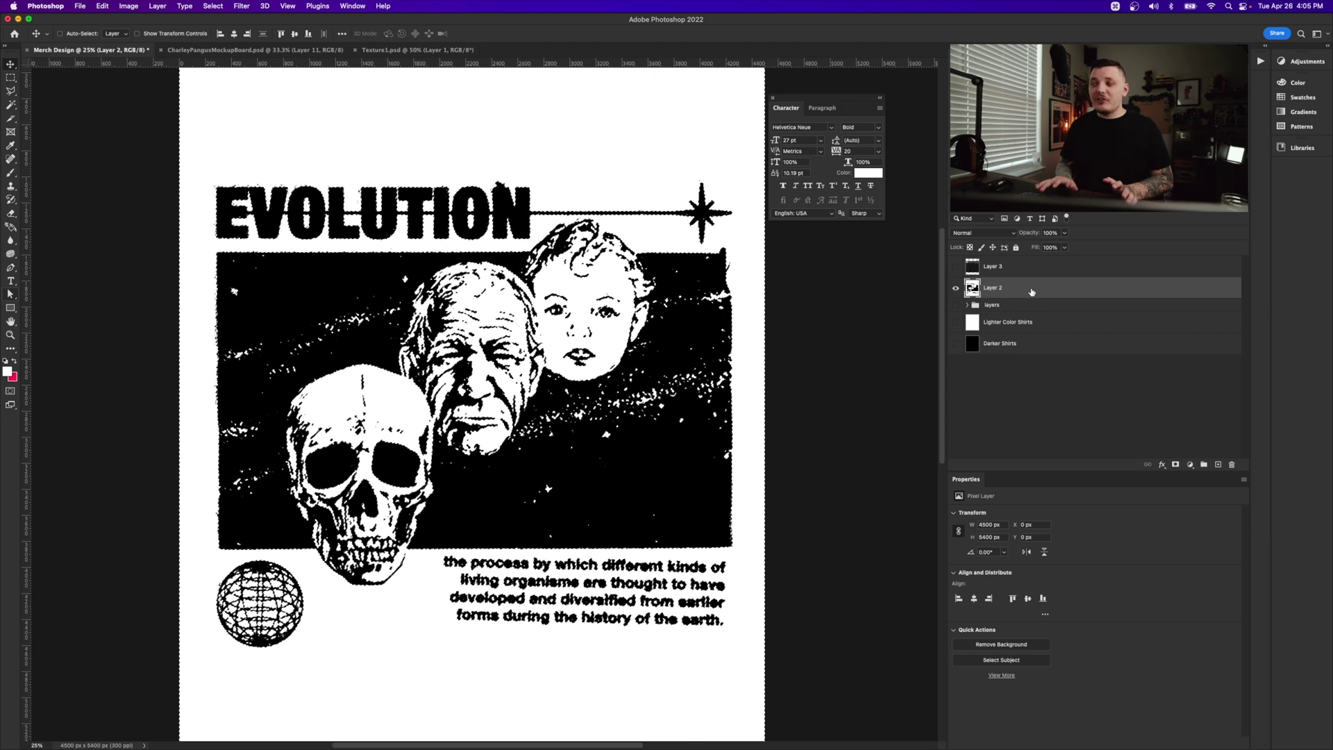
{"action": "key", "text": "BackSpace"}
{"action": "key", "text": "super+d"}
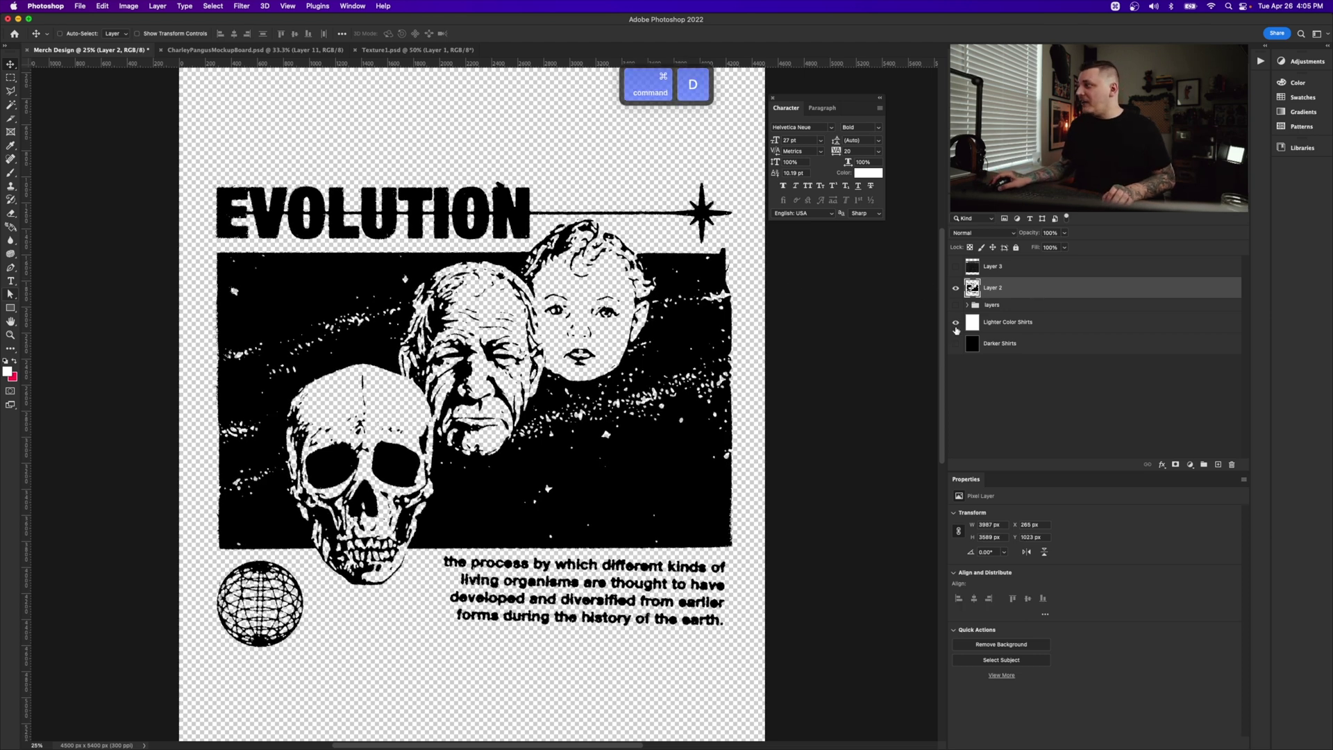
- Show the Lighter Color Shirts background behind the cut-out artwork and make it the active layer
{"action": "left_click", "coordinate": [956, 323]}
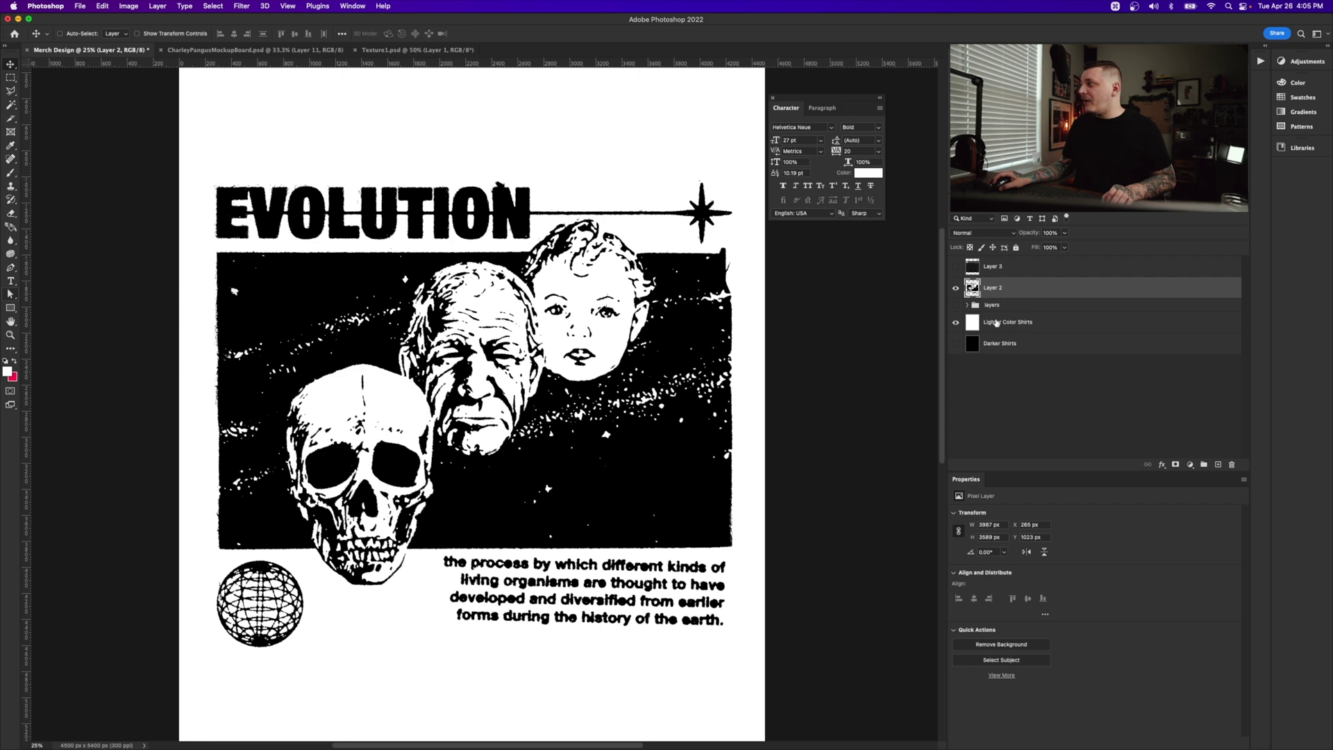
{"action": "left_click", "coordinate": [1032, 321]}
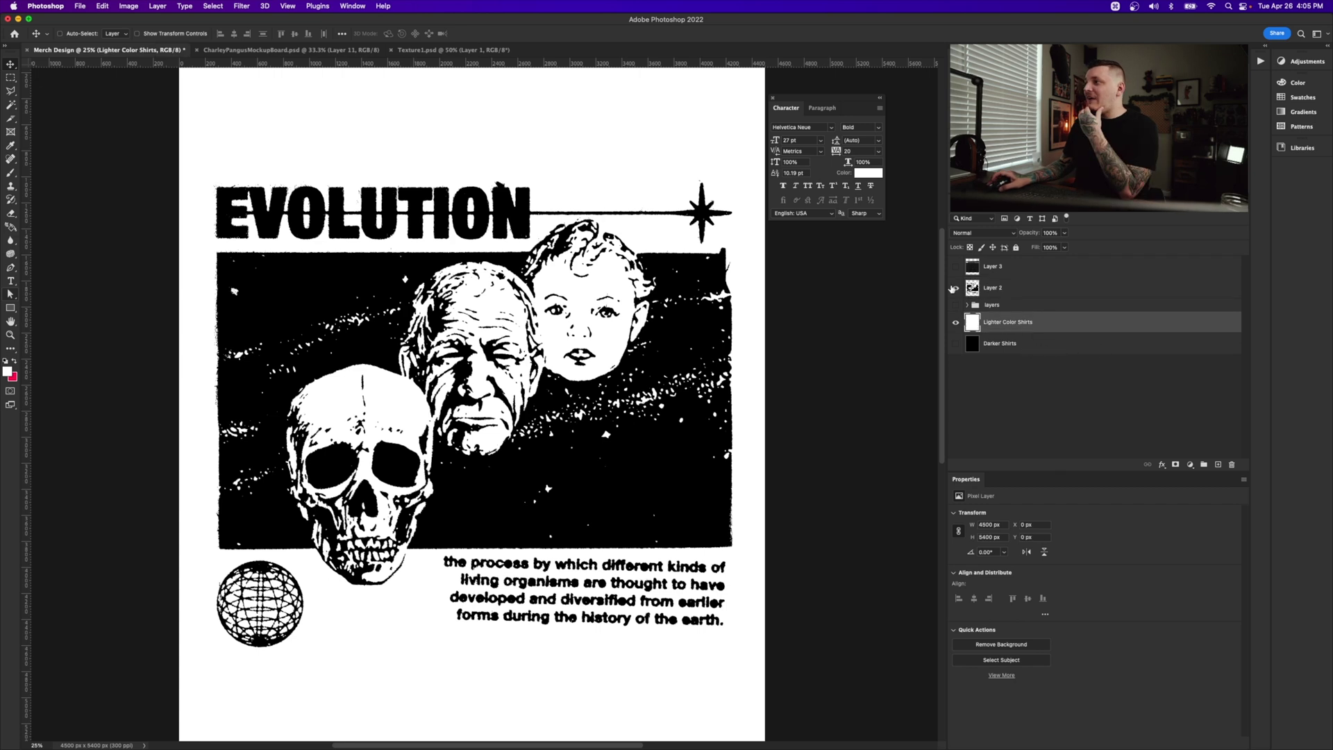
{"action": "left_click", "coordinate": [955, 321]}
{"action": "left_click", "coordinate": [955, 322]}
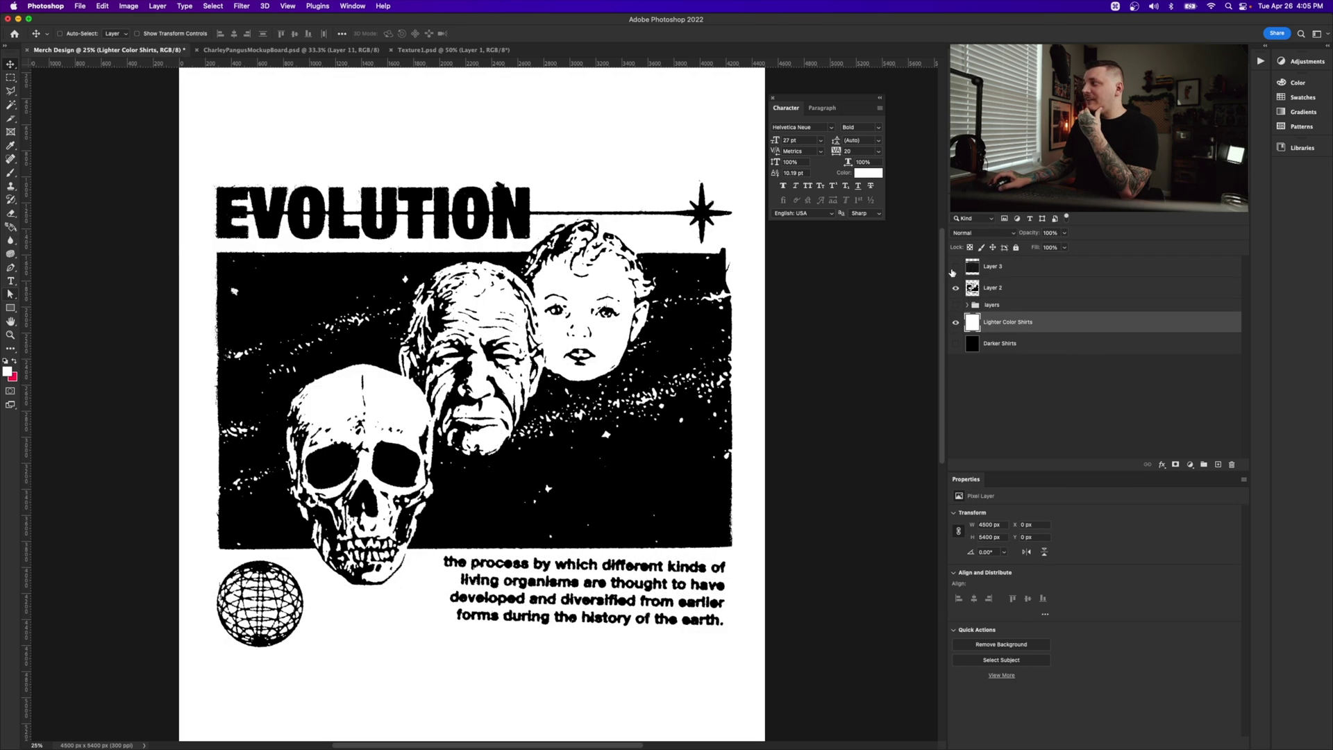
- Show the Layer 3 paper texture, clip it to the Layer 2 artwork and make it the active layer
{"action": "left_click", "coordinate": [956, 267]}
{"action": "key", "text": "alt"}
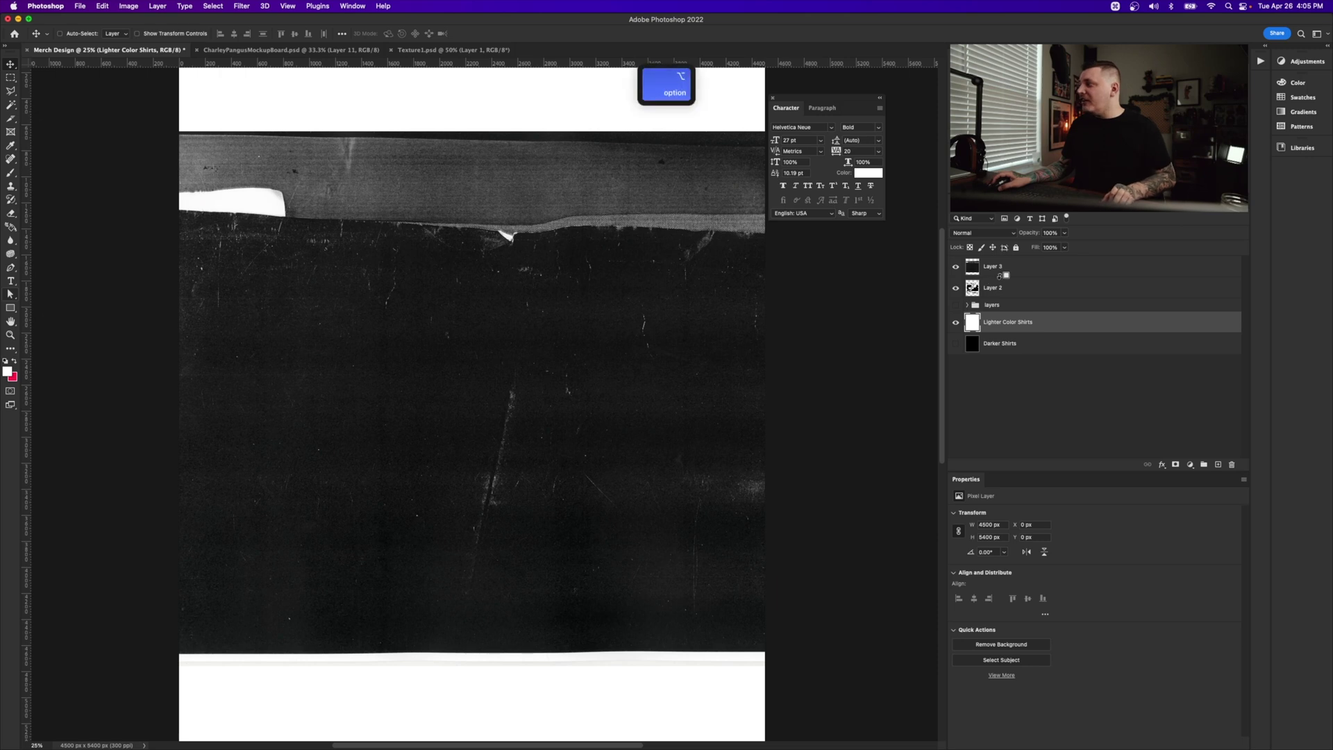
{"action": "left_click", "coordinate": [1000, 275], "text": "alt"}
{"action": "left_click", "coordinate": [1025, 273]}
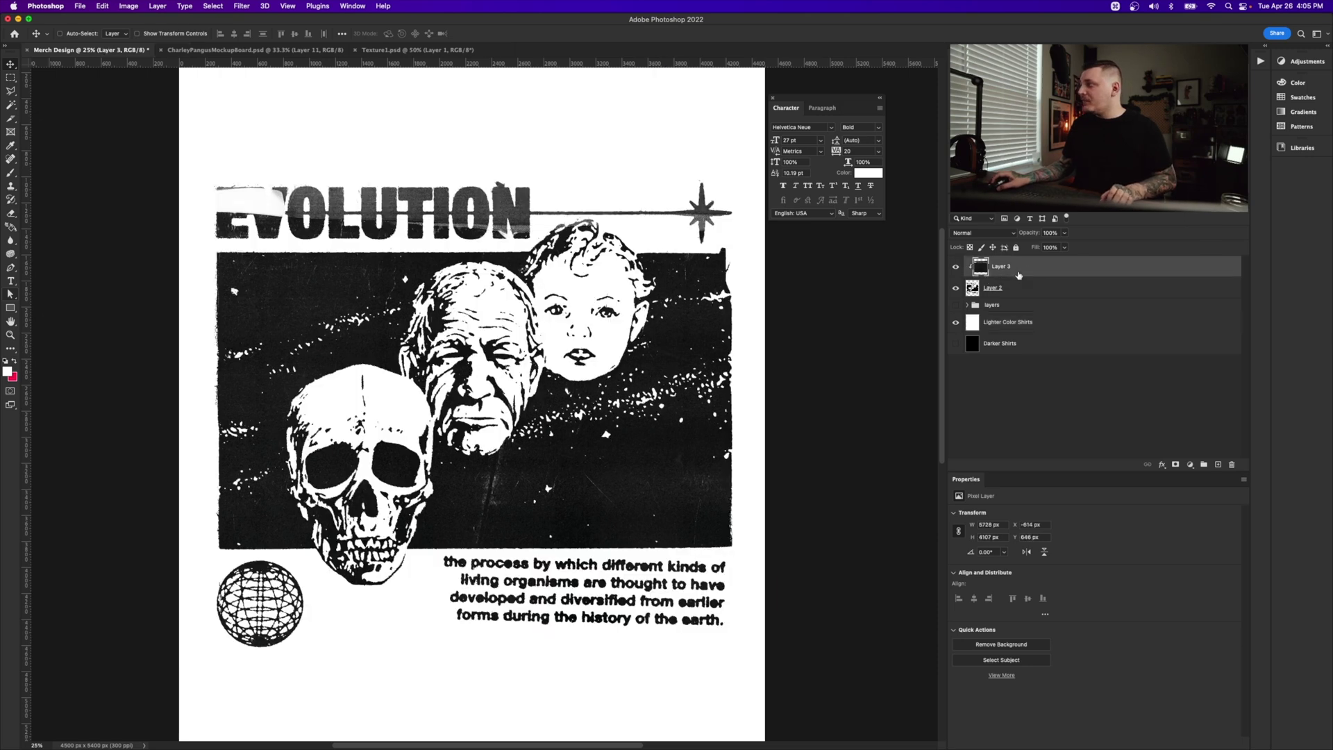
- Reposition the clipped texture over the artwork and adjust its Levels with midtones at 0.92 and white input at 185
{"action": "left_click_drag", "start_coordinate": [573, 279], "coordinate": [576, 306]}
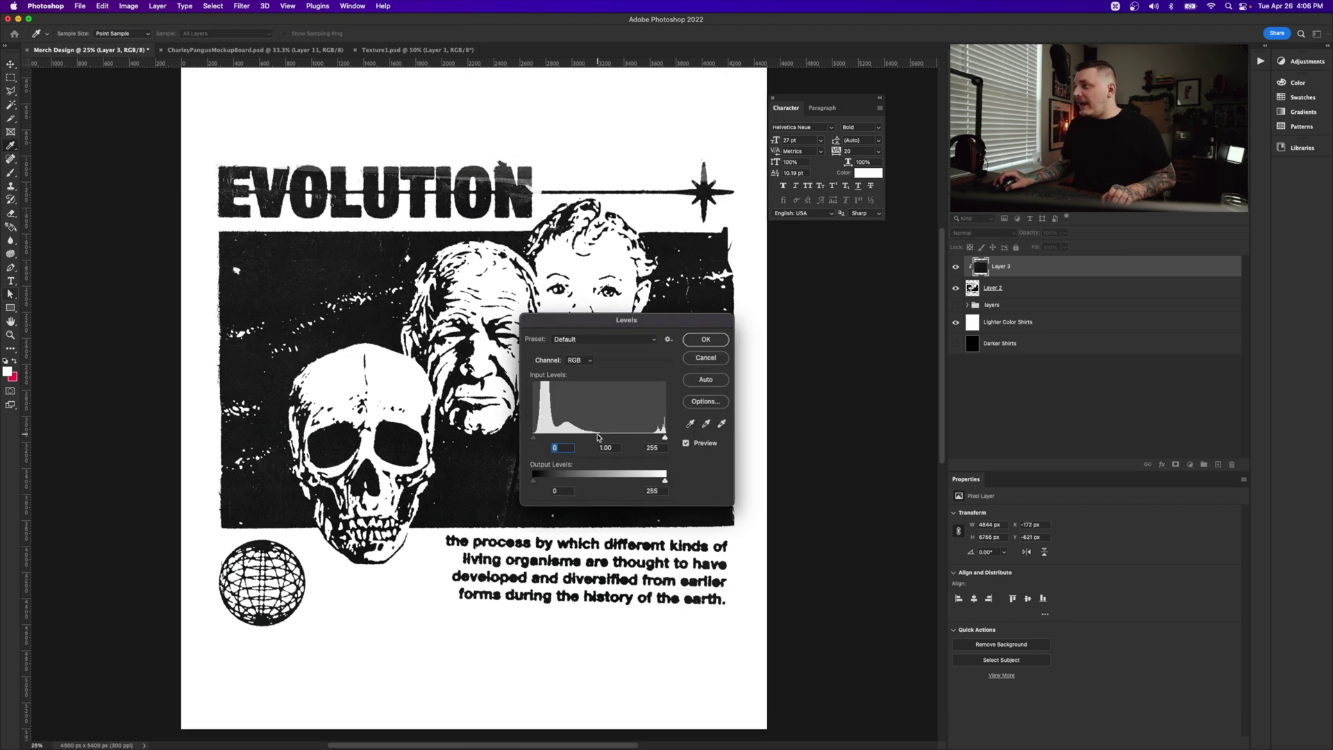
{"action": "left_click_drag", "start_coordinate": [598, 436], "coordinate": [629, 438]}
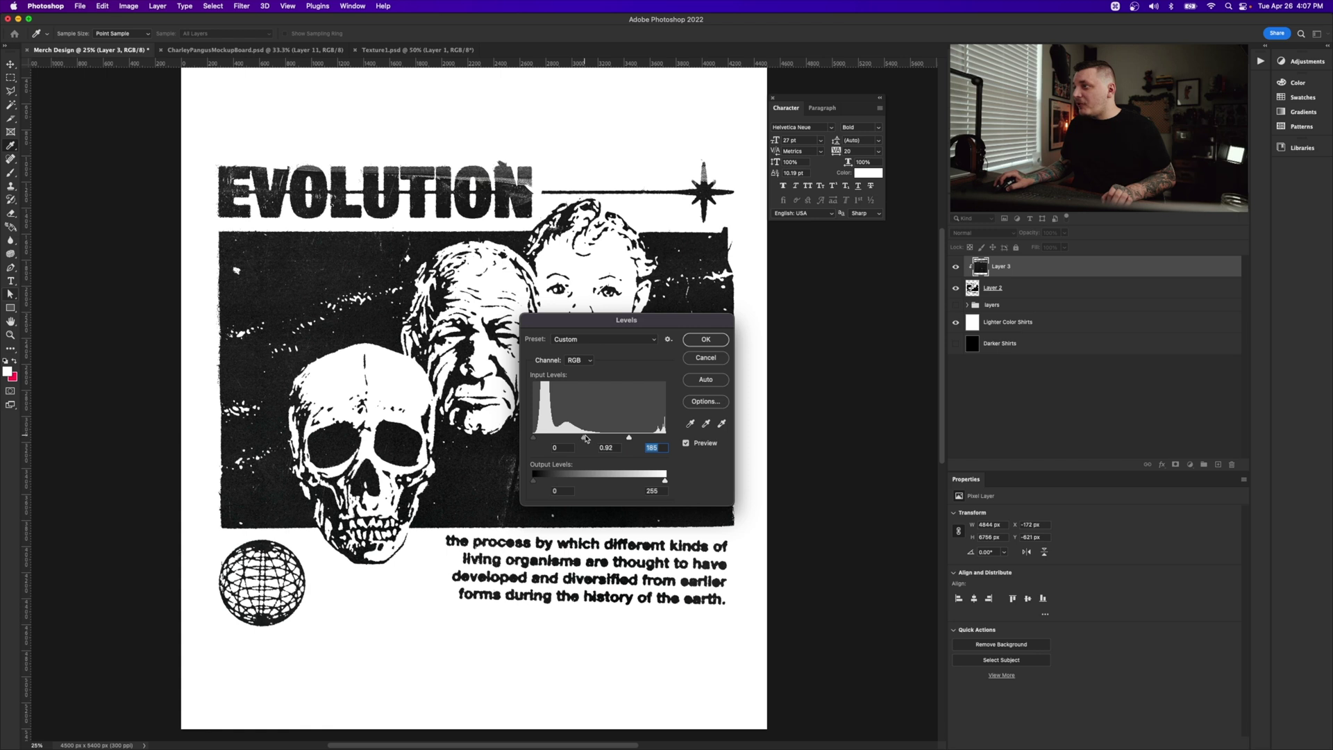
{"action": "key", "text": "Return"}
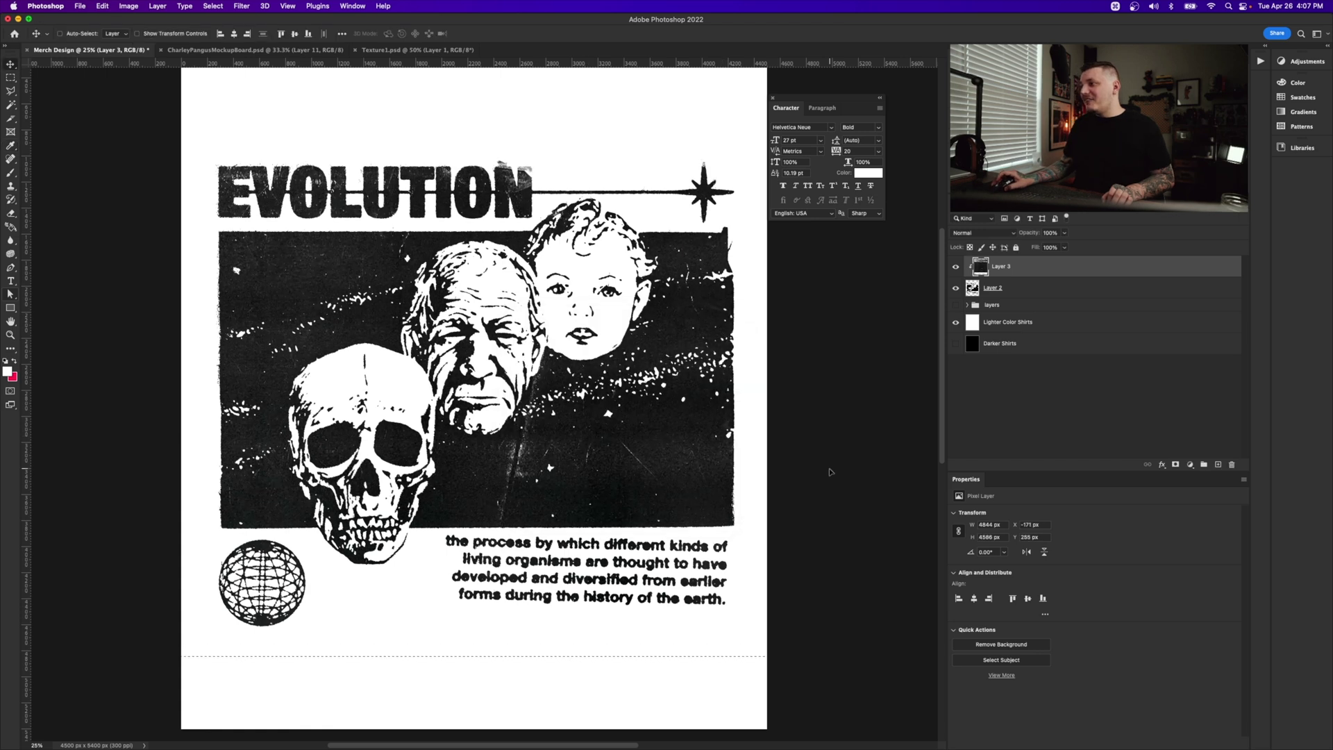
- Paste the merged textured artwork in place as a new top layer and hide the Lighter Color Shirts background
{"action": "key", "text": "shift+super+v"}
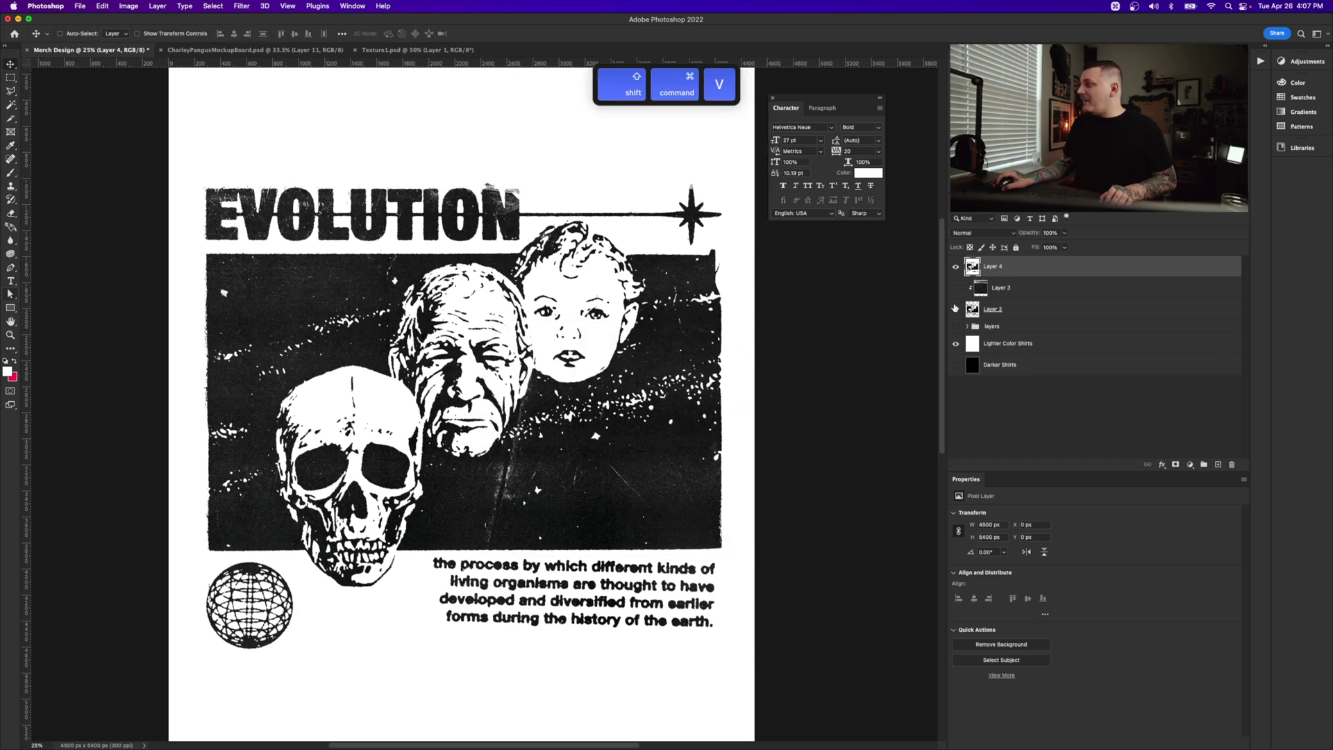
{"action": "left_click", "coordinate": [953, 347]}
- Select the white areas of Layer 4 with Color Range at fuzziness 200, delete them and show the Lighter Color Shirts background
{"action": "left_click", "coordinate": [217, 6]}
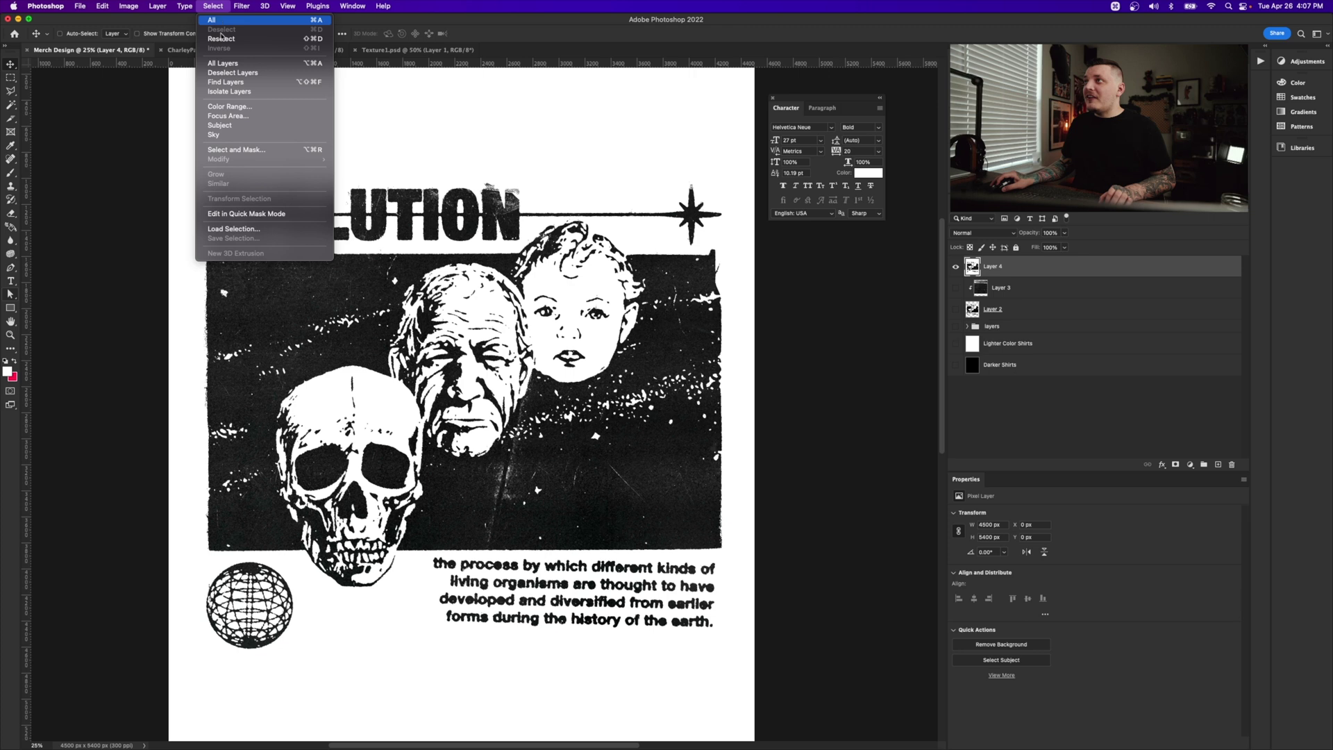
{"action": "left_click", "coordinate": [232, 106]}
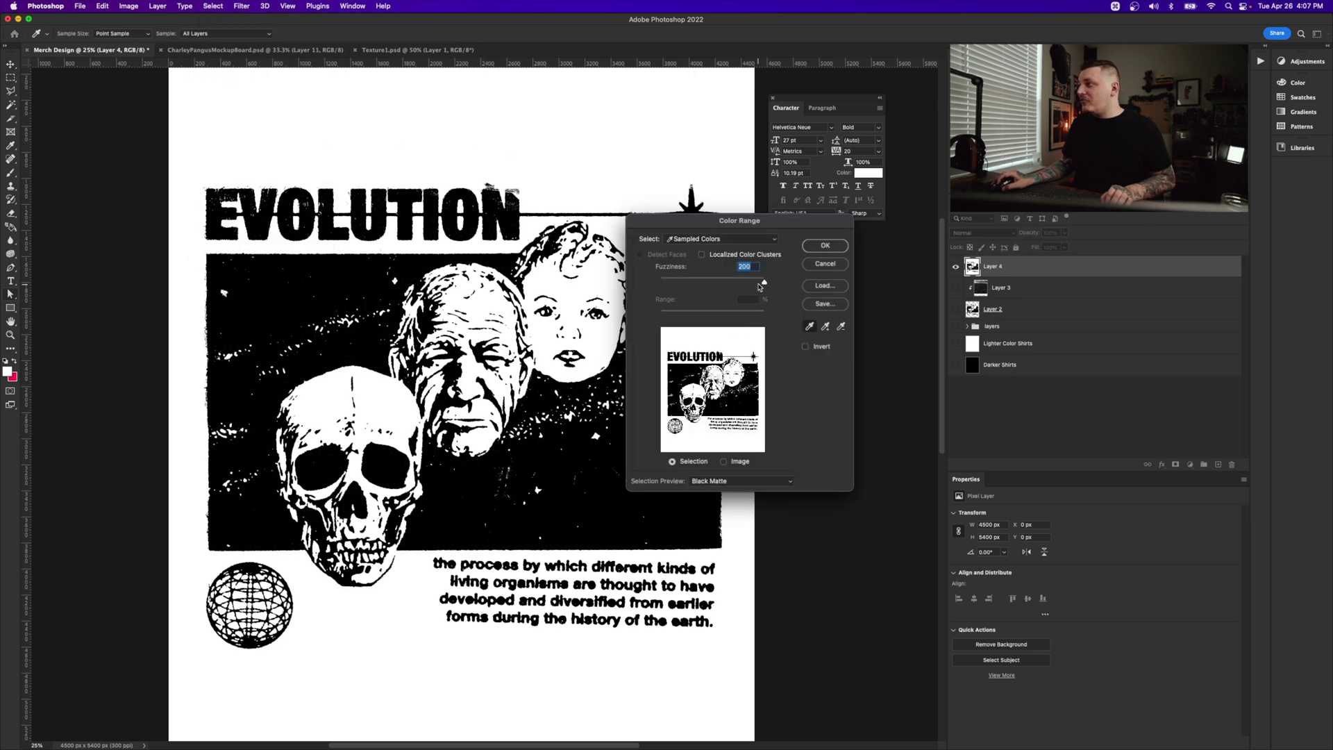
{"action": "left_click", "coordinate": [825, 245]}
{"action": "left_click", "coordinate": [955, 343]}
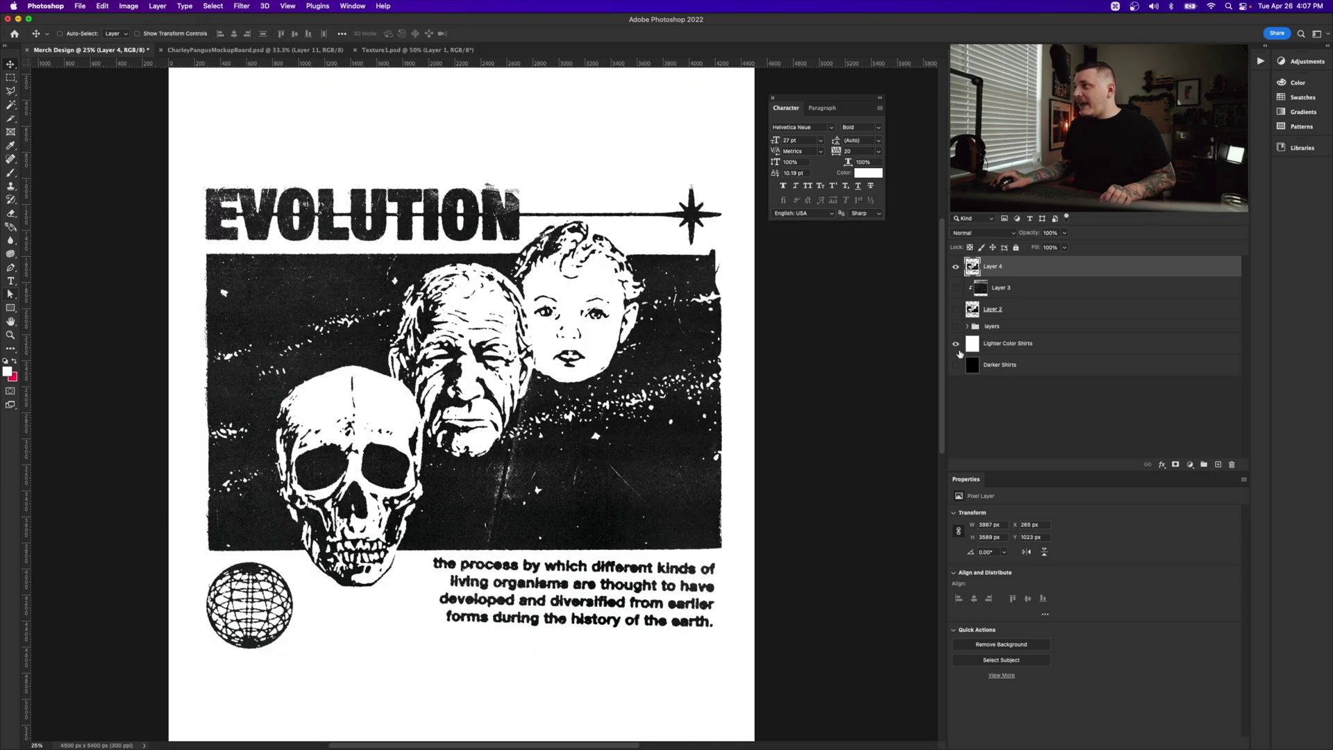
{"action": "left_click", "coordinate": [957, 345]}
{"action": "left_click", "coordinate": [956, 344]}
- Lasso the EVOLUTION title with its star, the paragraph and the globe, and cut them in place onto a new layer
{"action": "left_click", "coordinate": [12, 92]}
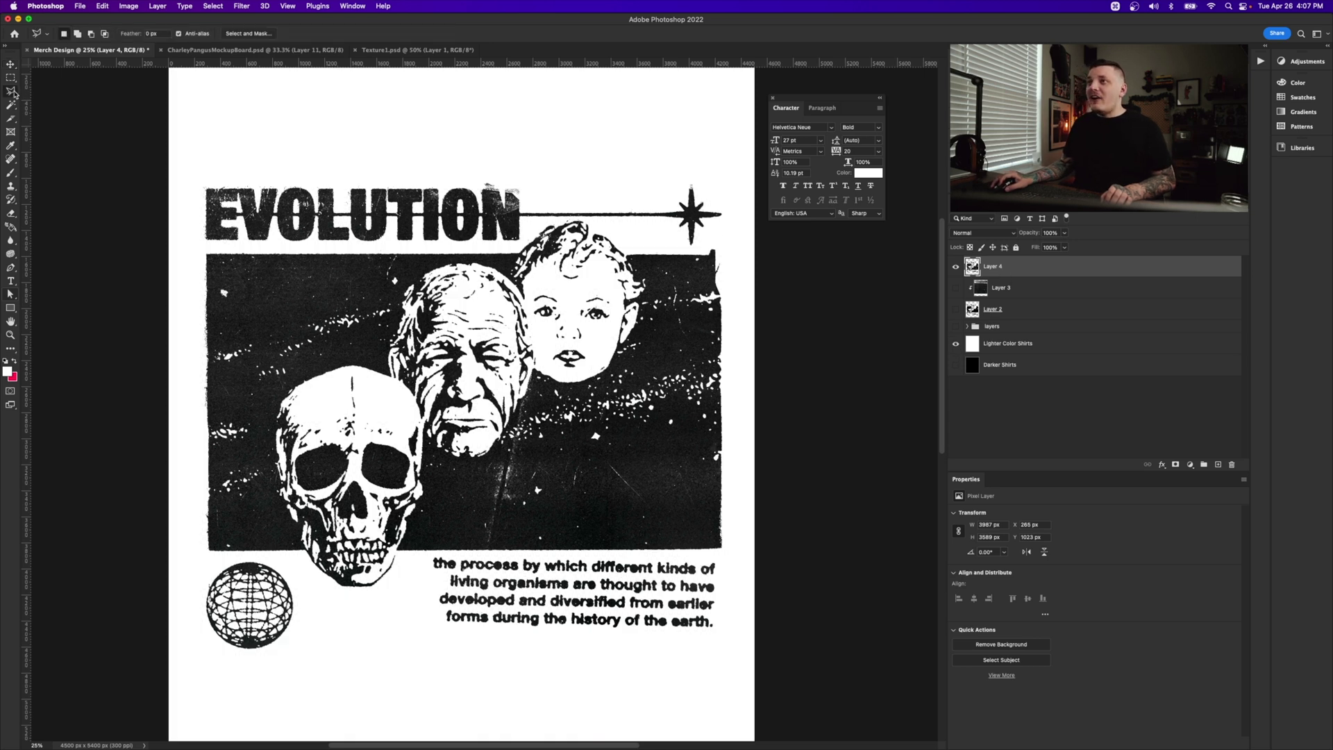
{"action": "left_click", "coordinate": [11, 91]}
{"action": "left_click", "coordinate": [55, 89]}
{"action": "left_click_drag", "start_coordinate": [193, 246], "coordinate": [472, 248]}
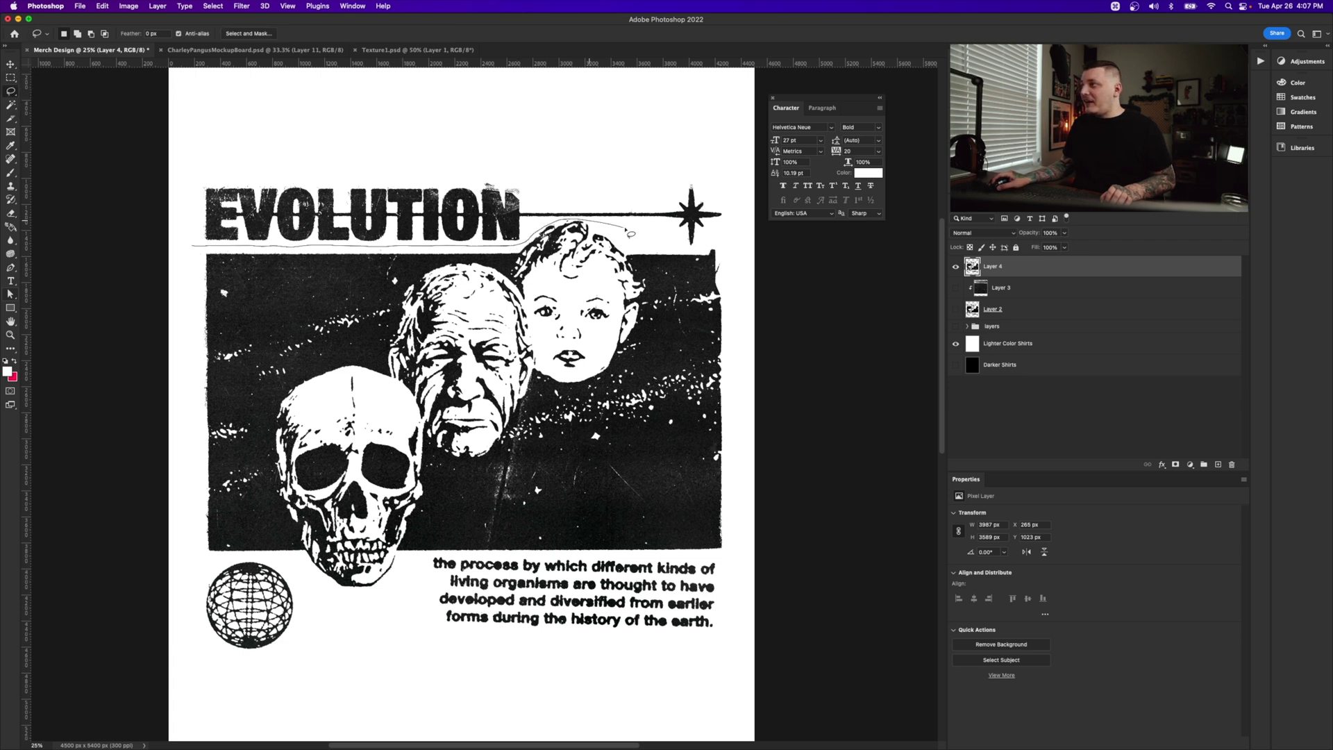
{"action": "left_click_drag", "start_coordinate": [703, 255], "coordinate": [171, 135]}
{"action": "left_click_drag", "start_coordinate": [425, 555], "coordinate": [671, 560]}
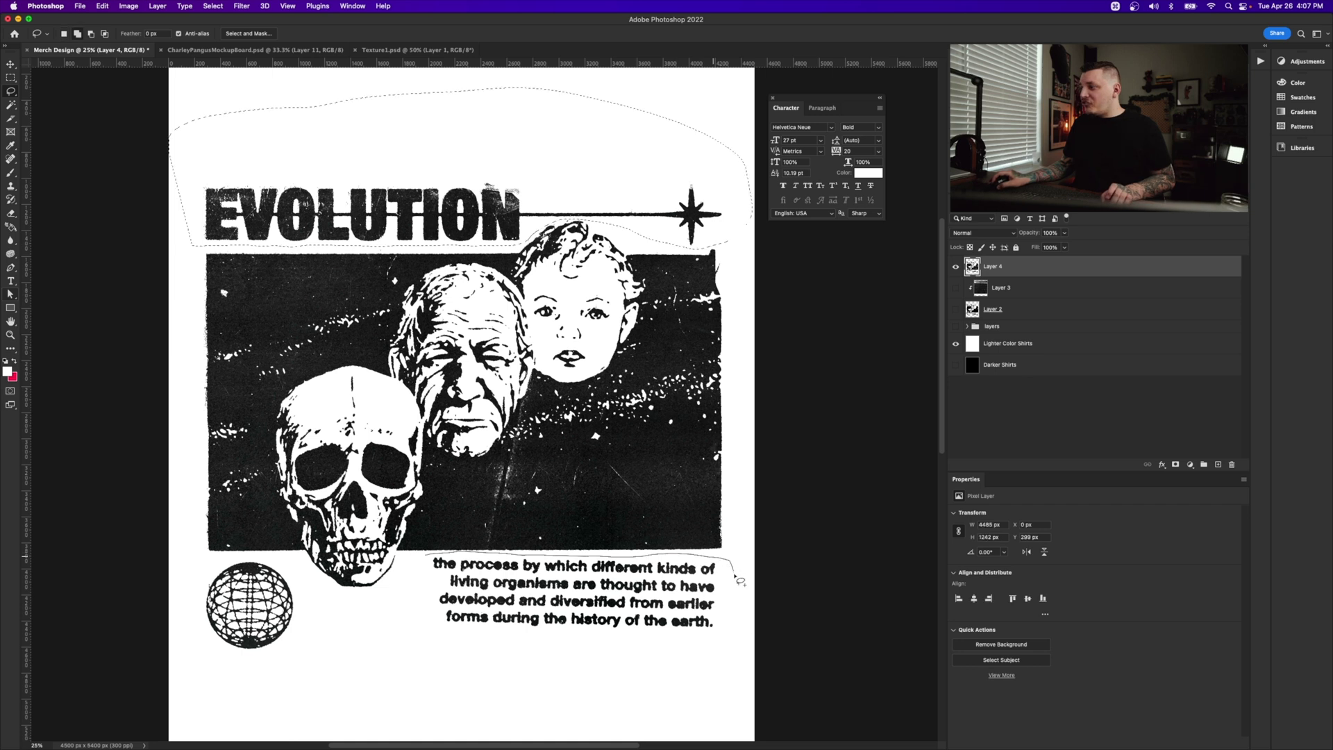
{"action": "left_click_drag", "start_coordinate": [406, 635], "coordinate": [403, 634]}
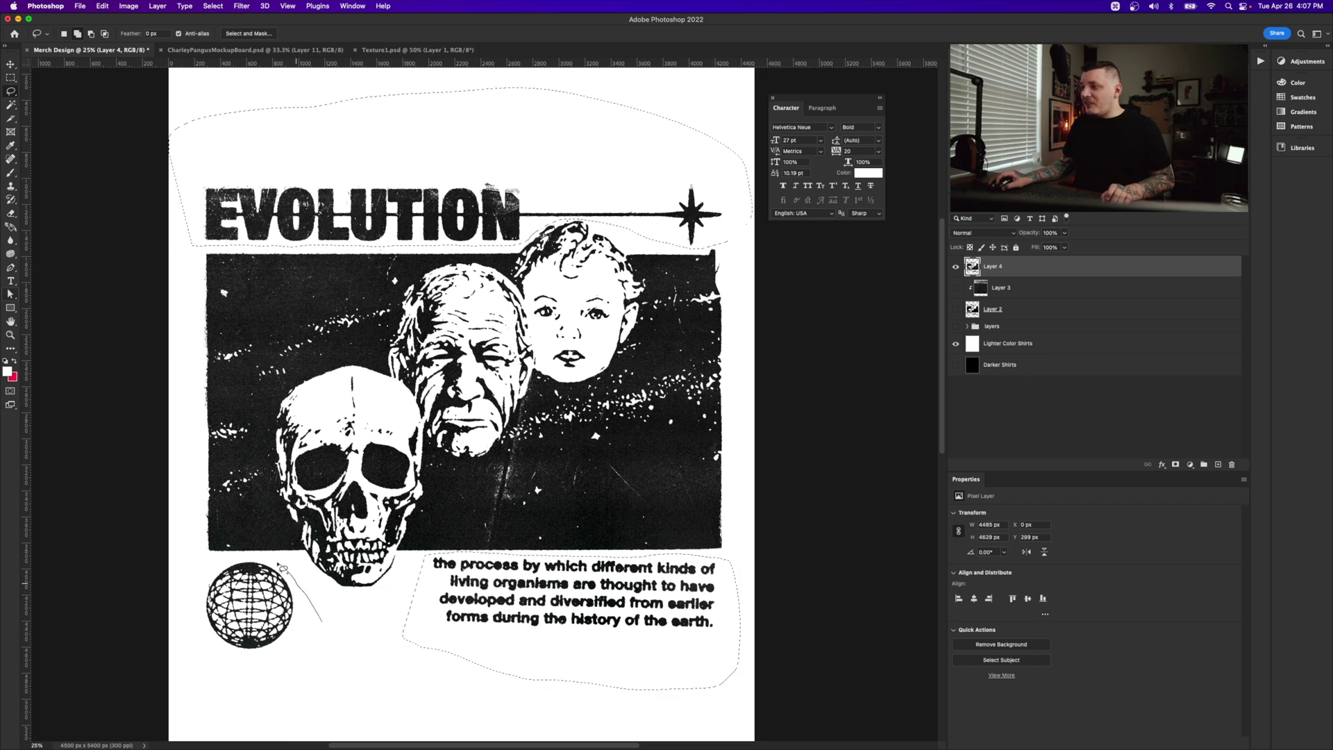
{"action": "mouse_move", "coordinate": [166, 577]}
{"action": "left_mouse_down"}
{"action": "mouse_move", "coordinate": [240, 703]}
{"action": "mouse_move", "coordinate": [363, 645]}
{"action": "left_mouse_up"}
{"action": "key", "text": "super"}
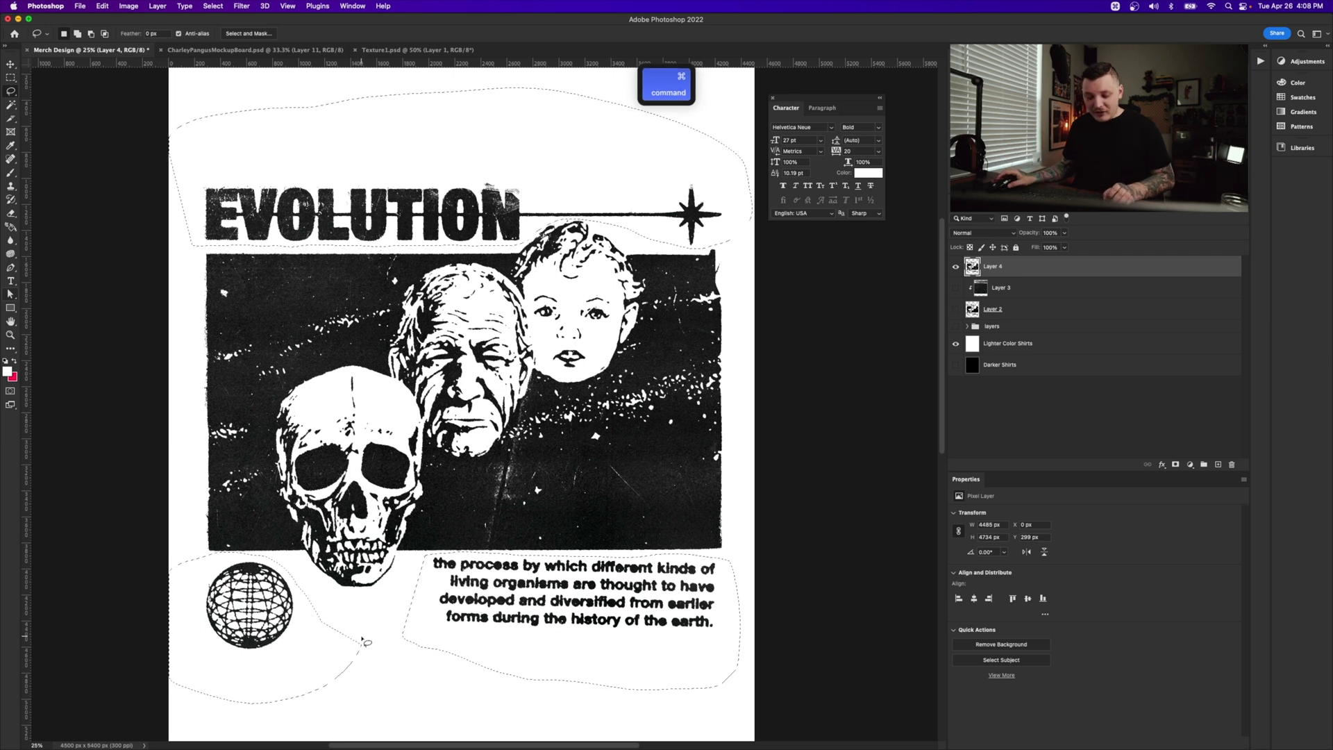
{"action": "key", "text": "super+x"}
{"action": "key", "text": "shift+super"}
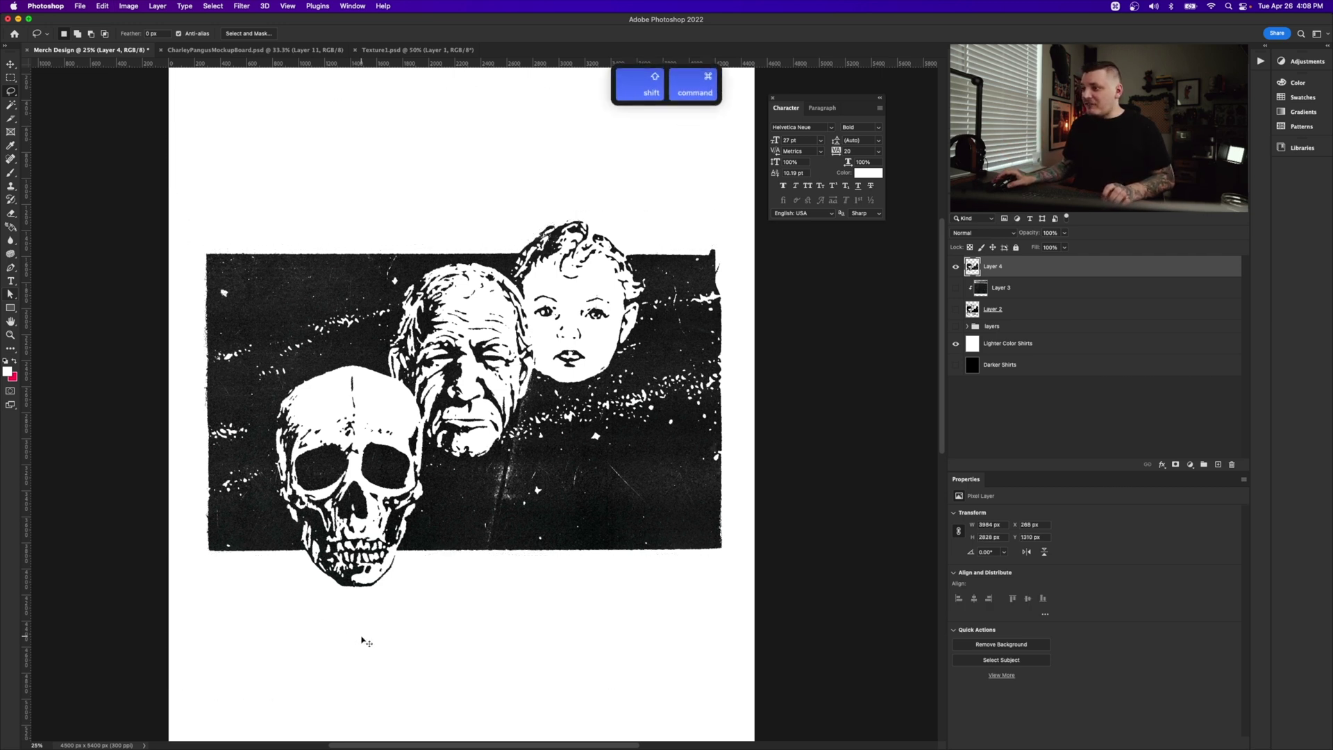
{"action": "key", "text": "shift+super+v"}
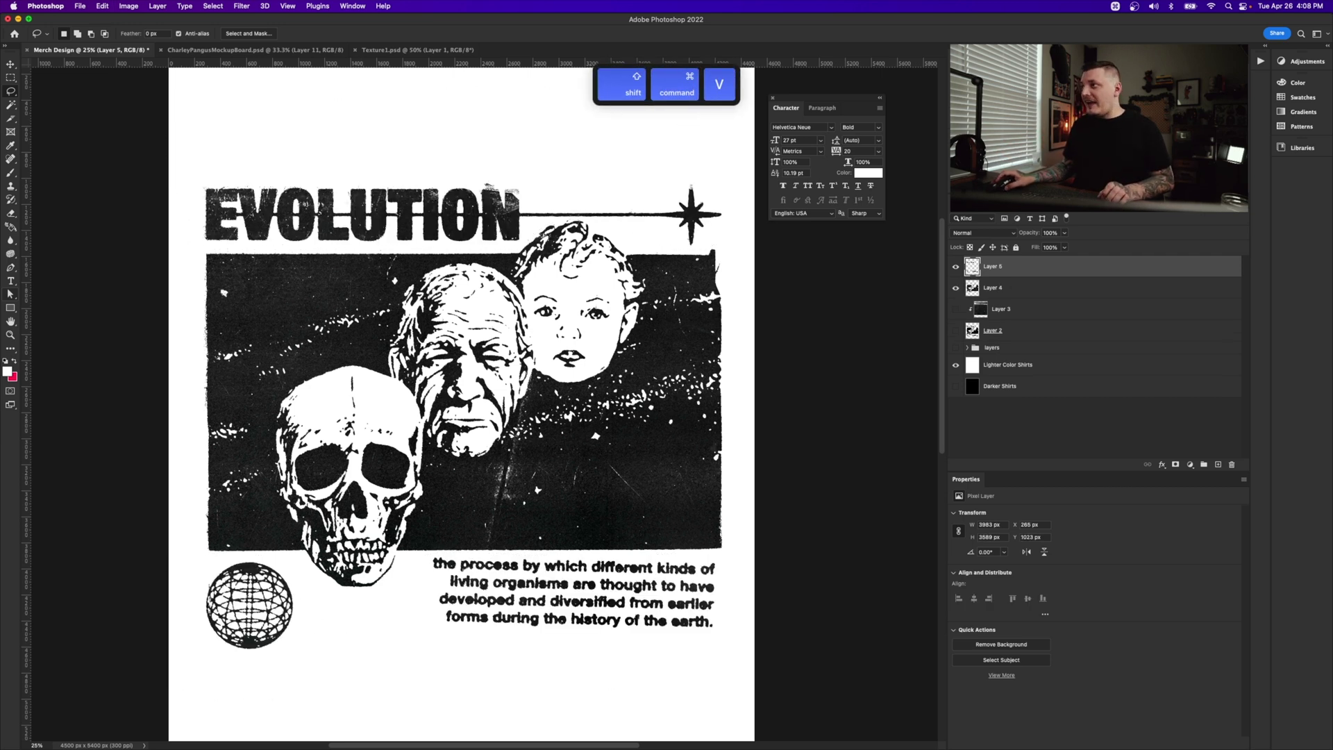
- Apply a dark red (903019) Color Overlay to the layer holding the title, paragraph and globe
{"action": "left_click", "coordinate": [1162, 465]}
{"action": "left_click", "coordinate": [1183, 548]}
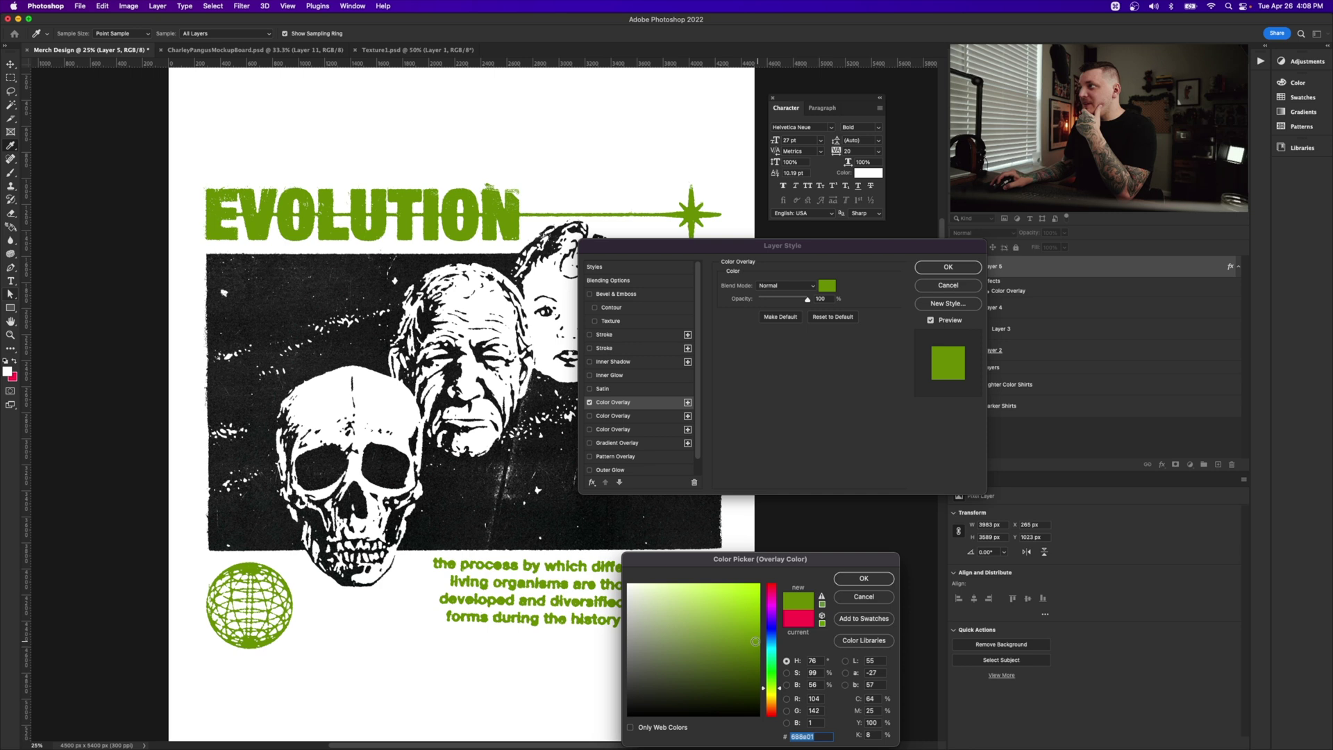
{"action": "mouse_move", "coordinate": [755, 642]}
{"action": "left_mouse_down"}
{"action": "mouse_move", "coordinate": [701, 630]}
{"action": "mouse_move", "coordinate": [736, 640]}
{"action": "left_mouse_up"}
{"action": "left_click_drag", "start_coordinate": [780, 707], "coordinate": [762, 715]}
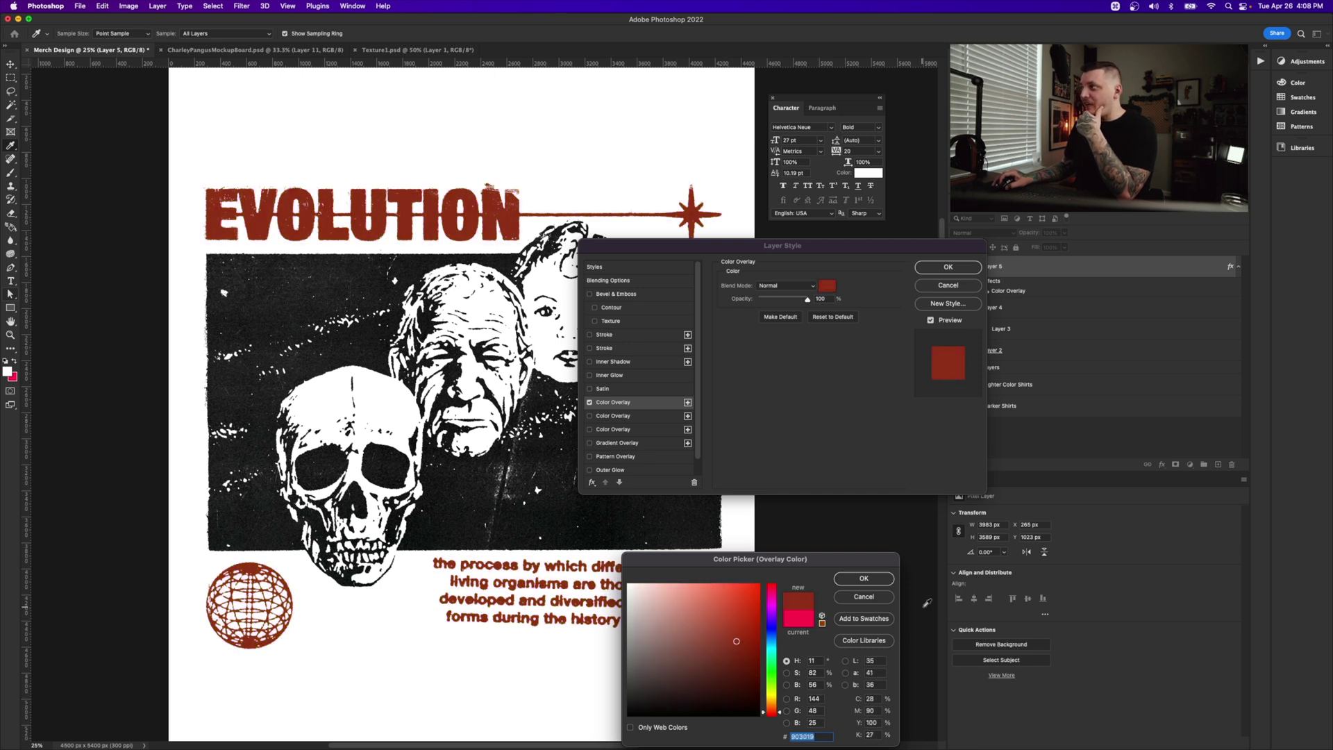
{"action": "left_click", "coordinate": [865, 580]}
{"action": "left_click", "coordinate": [946, 270]}
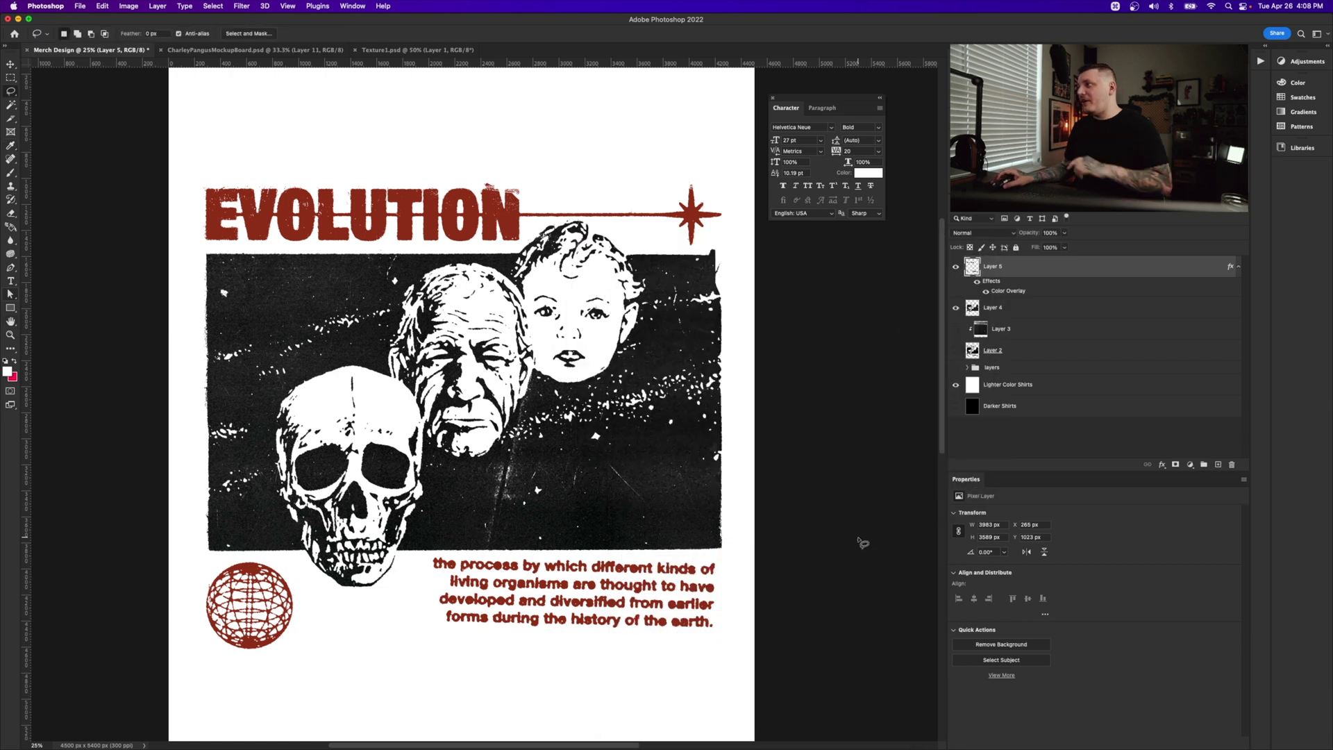
- Hide the Lighter Color Shirts background and copy the whole visible artwork as merged
{"action": "left_click", "coordinate": [956, 385]}
{"action": "key", "text": "l"}
{"action": "key", "text": "super+a"}
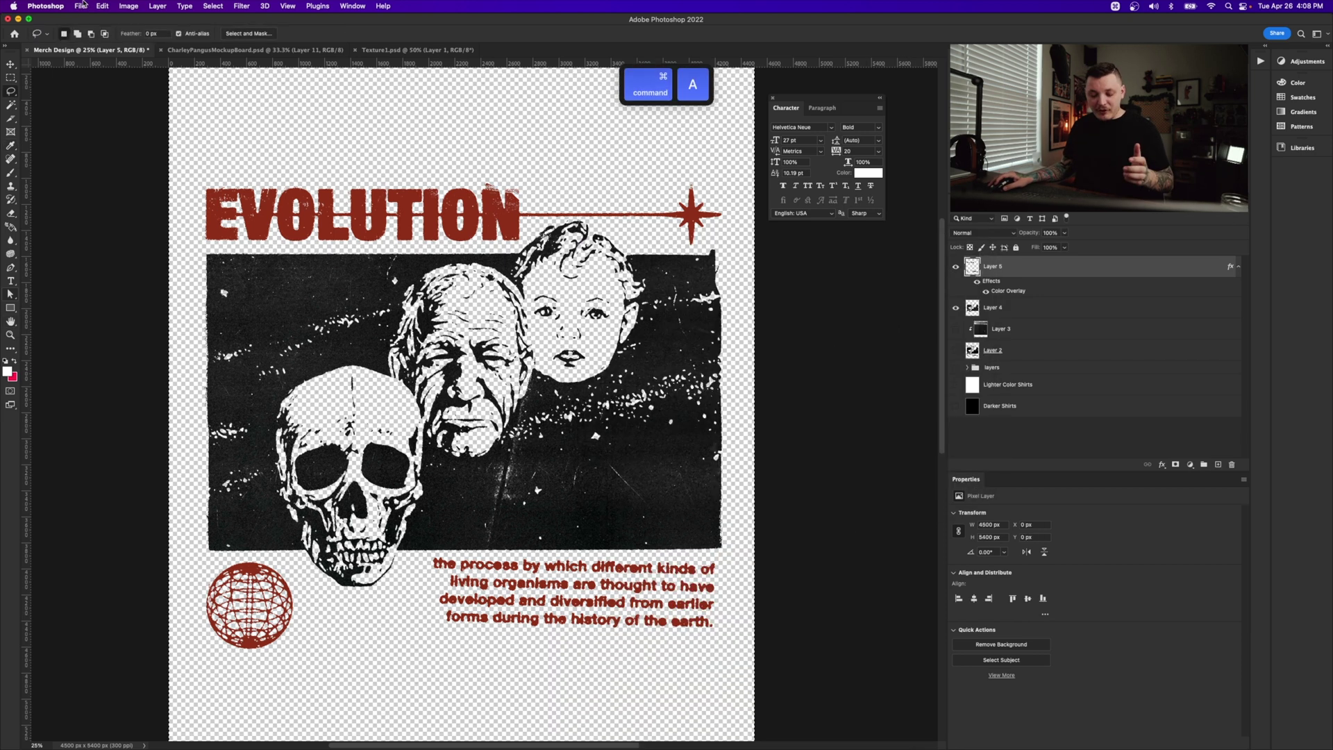
{"action": "key", "text": "super+shift+c"}
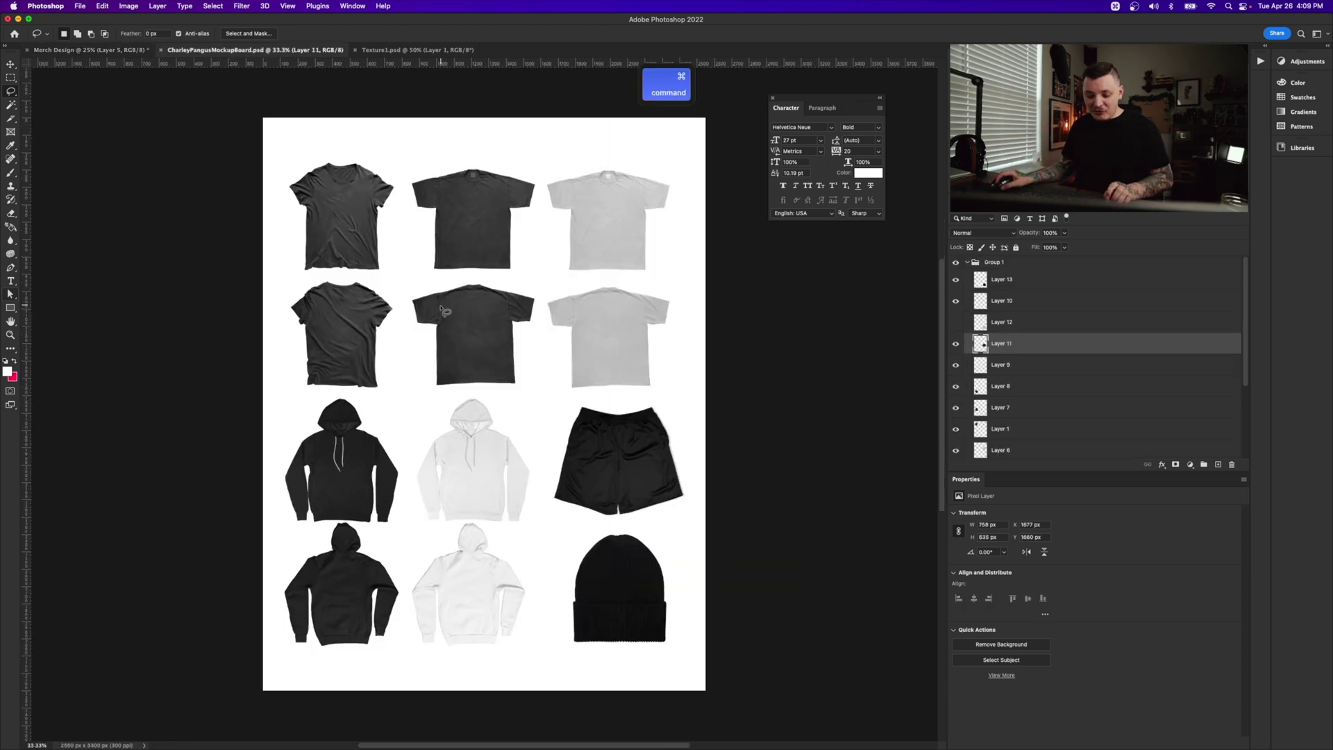
- Paste the artwork into the CharleyPangusMockupBoard document, scale it down and position it on the back of the light grey T-shirt
{"action": "key", "text": "super+v"}
{"action": "key", "text": "super+t"}
{"action": "left_click_drag", "start_coordinate": [239, 35], "coordinate": [195, 52]}
{"action": "left_click_drag", "start_coordinate": [486, 388], "coordinate": [490, 423]}
{"action": "key", "text": "Return"}
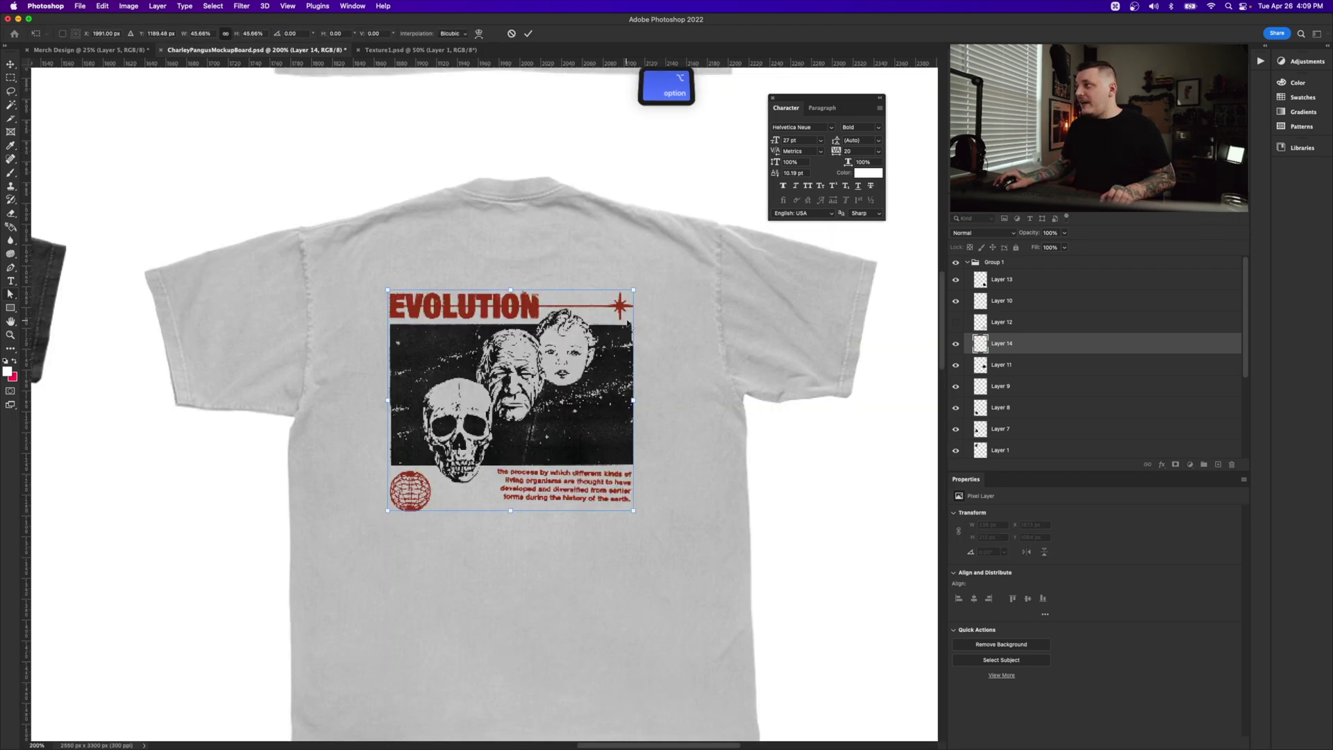
{"action": "key", "text": "alt"}
{"action": "left_click_drag", "start_coordinate": [688, 295], "coordinate": [699, 281]}
{"action": "left_click_drag", "start_coordinate": [570, 371], "coordinate": [574, 380]}
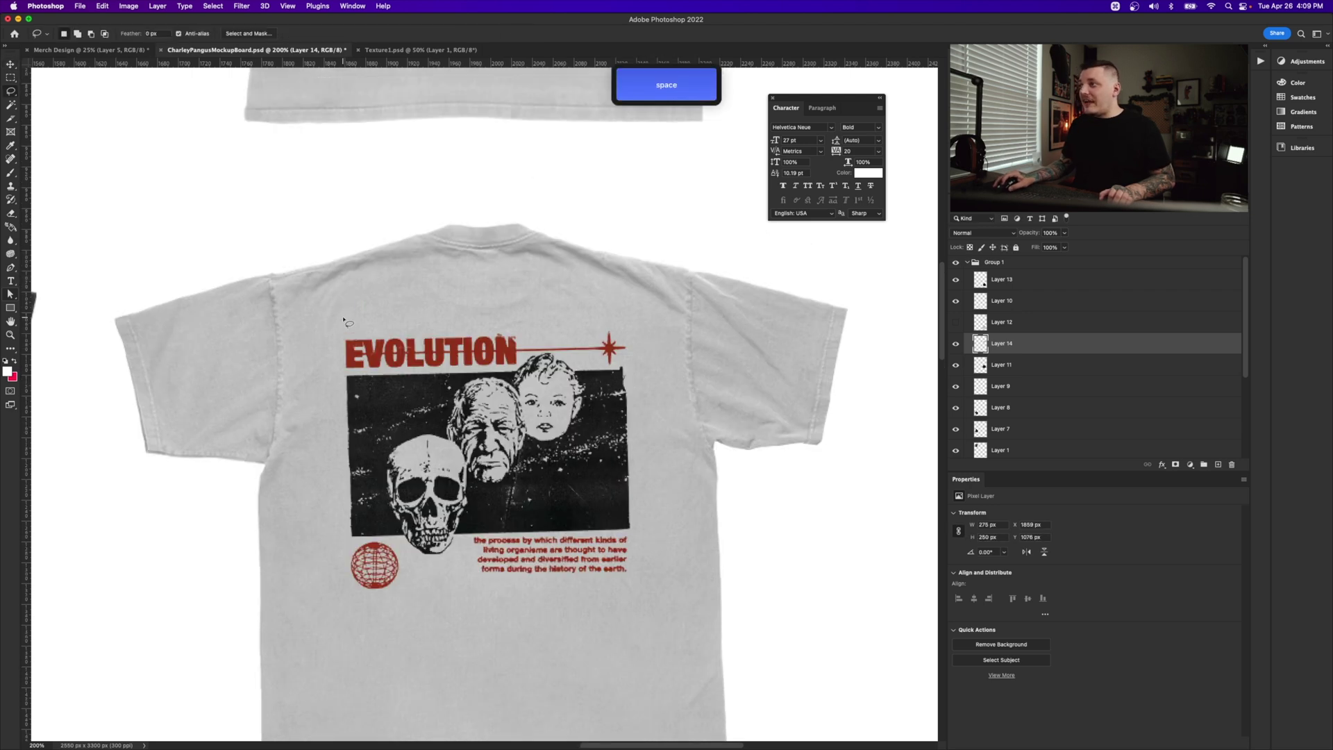
- Copy the red EVOLUTION title and star from the back print to a new layer and move it onto the grey T-shirt's front chest
{"action": "left_click_drag", "start_coordinate": [345, 321], "coordinate": [331, 375]}
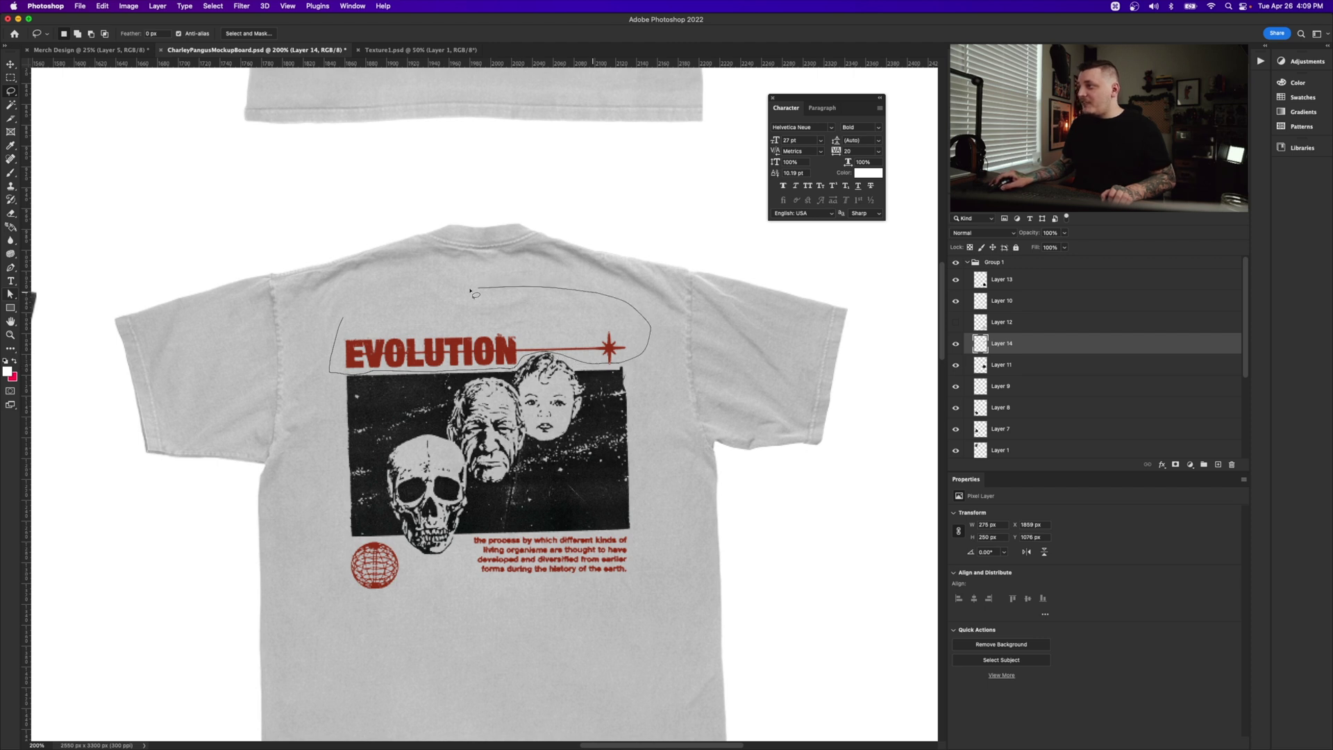
{"action": "key", "text": "shift+super+v"}
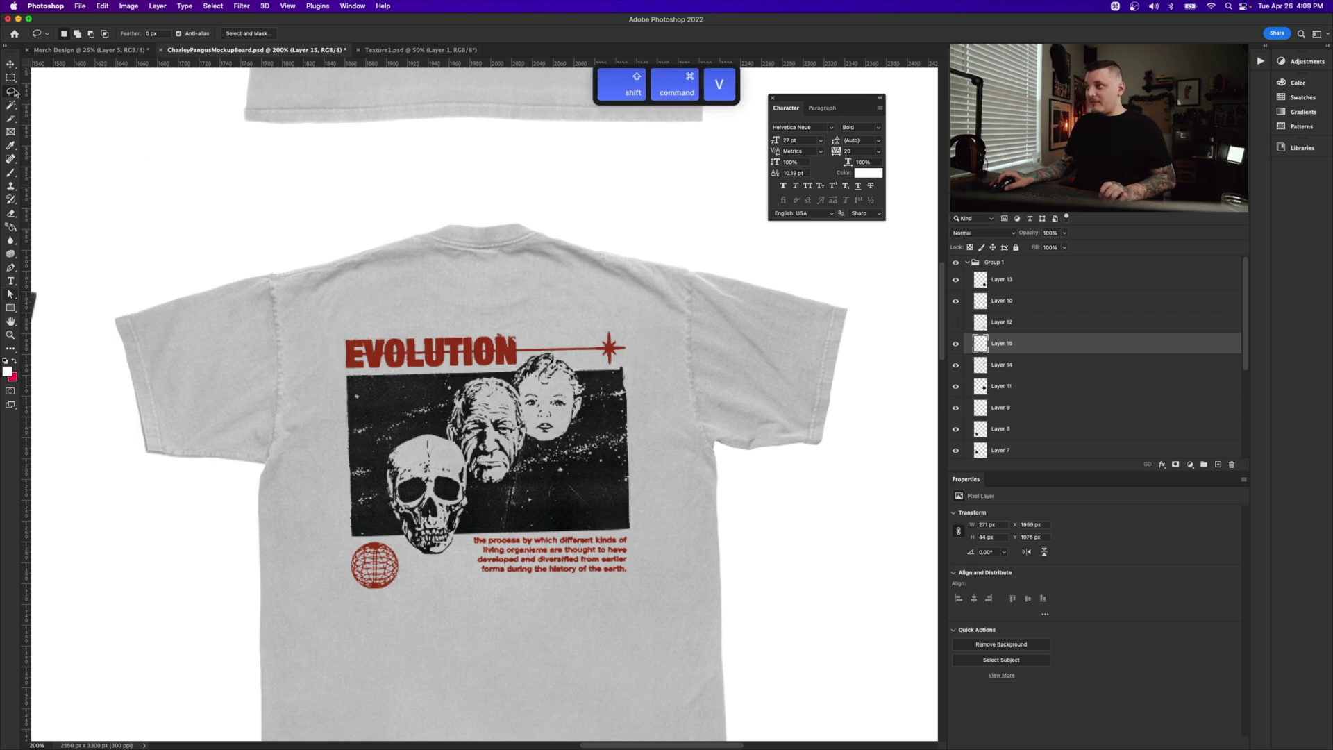
{"action": "left_click_drag", "start_coordinate": [542, 372], "coordinate": [545, 220]}
{"action": "left_click_drag", "start_coordinate": [548, 209], "coordinate": [539, 509]}
{"action": "left_click_drag", "start_coordinate": [552, 509], "coordinate": [597, 316]}
{"action": "key", "text": "z"}
{"action": "left_click", "coordinate": [604, 439], "text": "alt"}
{"action": "left_click", "coordinate": [604, 439], "text": "alt"}
{"action": "left_click", "coordinate": [604, 439], "text": "alt"}
{"action": "left_click_drag", "start_coordinate": [642, 496], "coordinate": [618, 303]}
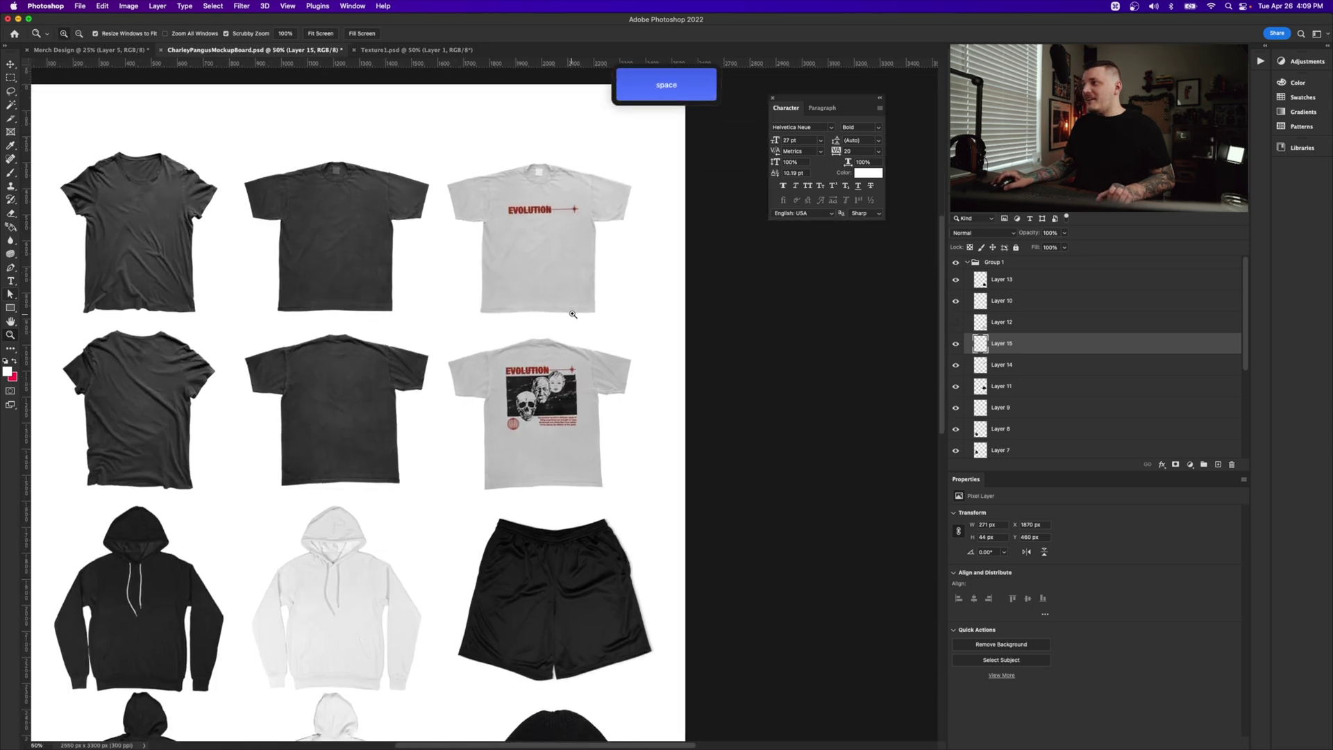
- Copy the red globe from Layer 14's back print to a new layer and place it near the lower hem of the grey T-shirt's front
{"action": "left_click", "coordinate": [571, 315]}
{"action": "left_click", "coordinate": [571, 315]}
{"action": "left_click", "coordinate": [509, 507]}
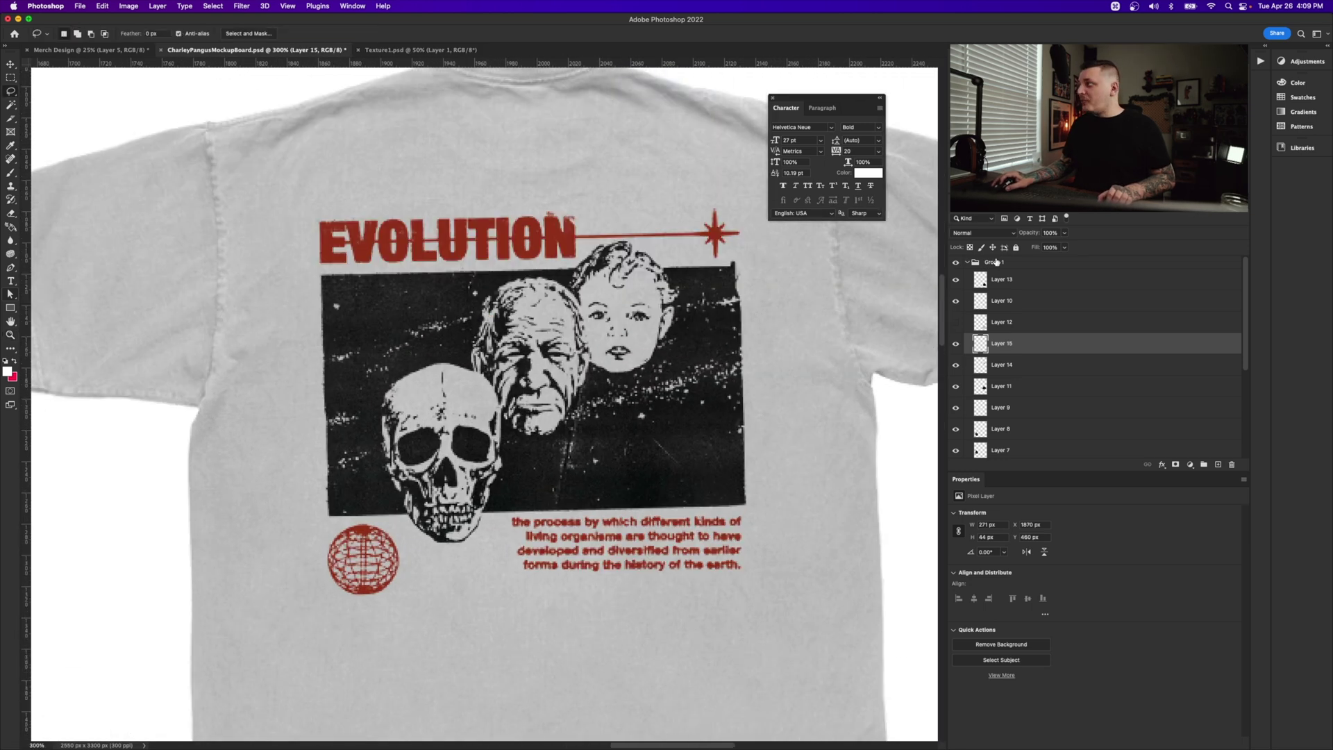
{"action": "left_click", "coordinate": [1002, 373]}
{"action": "mouse_move", "coordinate": [427, 610]}
{"action": "left_mouse_down"}
{"action": "mouse_move", "coordinate": [358, 522]}
{"action": "mouse_move", "coordinate": [393, 134]}
{"action": "mouse_move", "coordinate": [421, 493]}
{"action": "left_mouse_up"}
{"action": "key", "text": "super+c"}
{"action": "key", "text": "shift+super+v"}
{"action": "left_click", "coordinate": [11, 64]}
{"action": "mouse_move", "coordinate": [425, 493]}
{"action": "left_mouse_down"}
{"action": "mouse_move", "coordinate": [424, 132]}
{"action": "mouse_move", "coordinate": [431, 435]}
{"action": "mouse_move", "coordinate": [419, 510]}
{"action": "left_mouse_up"}
{"action": "left_click_drag", "start_coordinate": [419, 511], "coordinate": [547, 310]}
{"action": "key", "text": "z"}
{"action": "left_click", "coordinate": [473, 297]}
{"action": "left_click", "coordinate": [473, 298]}
{"action": "left_click", "coordinate": [474, 298], "text": "alt"}
{"action": "left_click", "coordinate": [474, 298], "text": "alt"}
{"action": "left_click", "coordinate": [474, 298], "text": "alt"}
{"action": "left_click_drag", "start_coordinate": [505, 183], "coordinate": [517, 401]}
{"action": "left_click_drag", "start_coordinate": [607, 498], "coordinate": [648, 264]}
- Apply a dark red Color Overlay to the additional EVOLUTION artwork pasted on the mockup board
{"action": "key", "text": "z"}
{"action": "left_click", "coordinate": [573, 460], "text": "alt"}
{"action": "left_click", "coordinate": [573, 459], "text": "alt"}
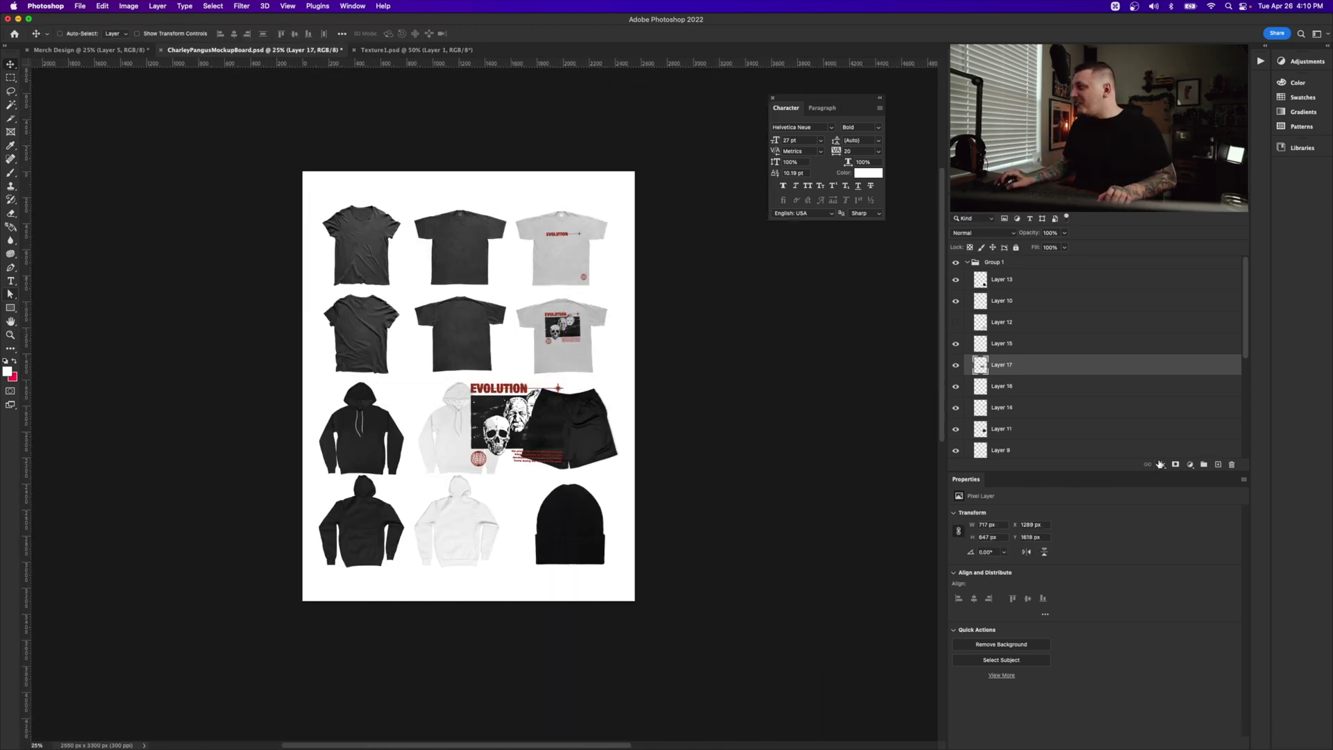
{"action": "left_click", "coordinate": [1160, 463]}
{"action": "left_click", "coordinate": [1181, 548]}
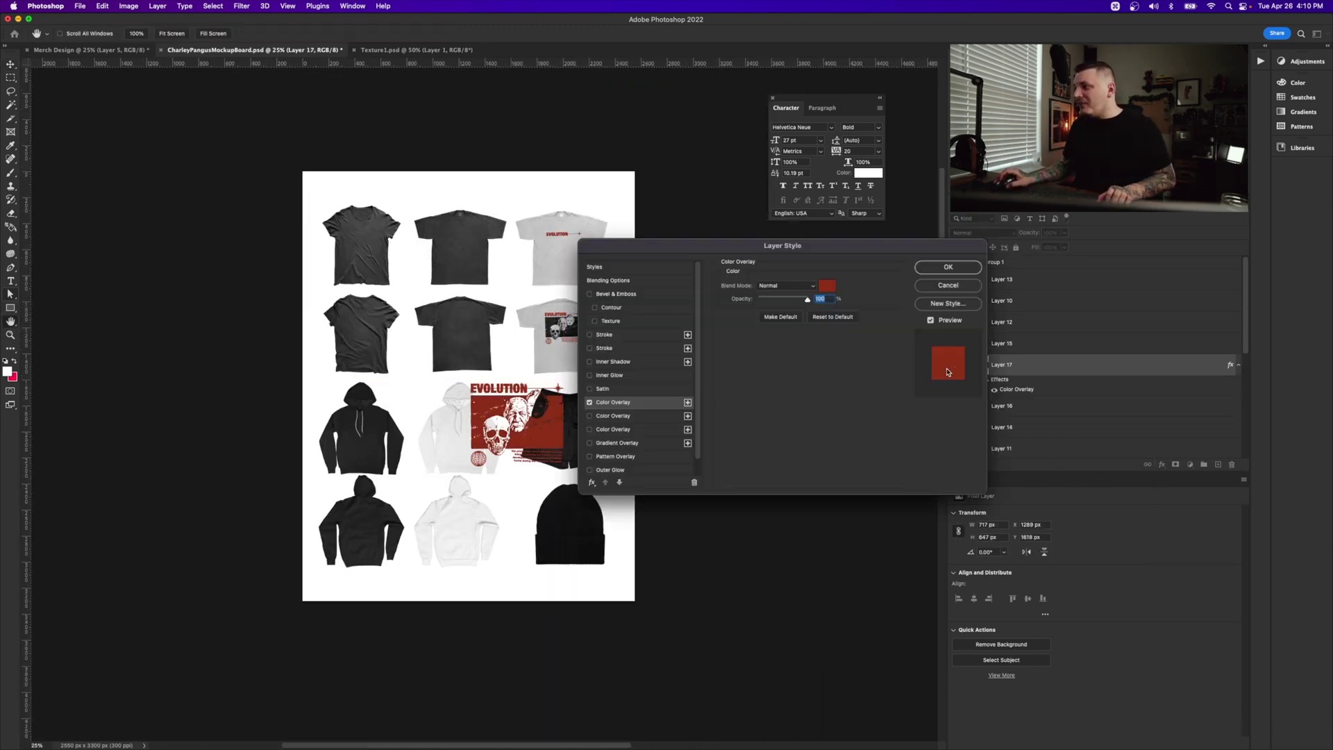
{"action": "left_click", "coordinate": [946, 269]}
- Scale the red artwork to 33.62% and center it on the front chest of the middle dark T-shirt
{"action": "key", "text": "z"}
{"action": "left_click", "coordinate": [540, 419]}
{"action": "left_click", "coordinate": [539, 418]}
{"action": "left_click", "coordinate": [534, 419]}
{"action": "left_click", "coordinate": [11, 64]}
{"action": "key", "text": "super+t"}
{"action": "left_click_drag", "start_coordinate": [604, 327], "coordinate": [546, 350]}
{"action": "left_click_drag", "start_coordinate": [519, 444], "coordinate": [411, 169]}
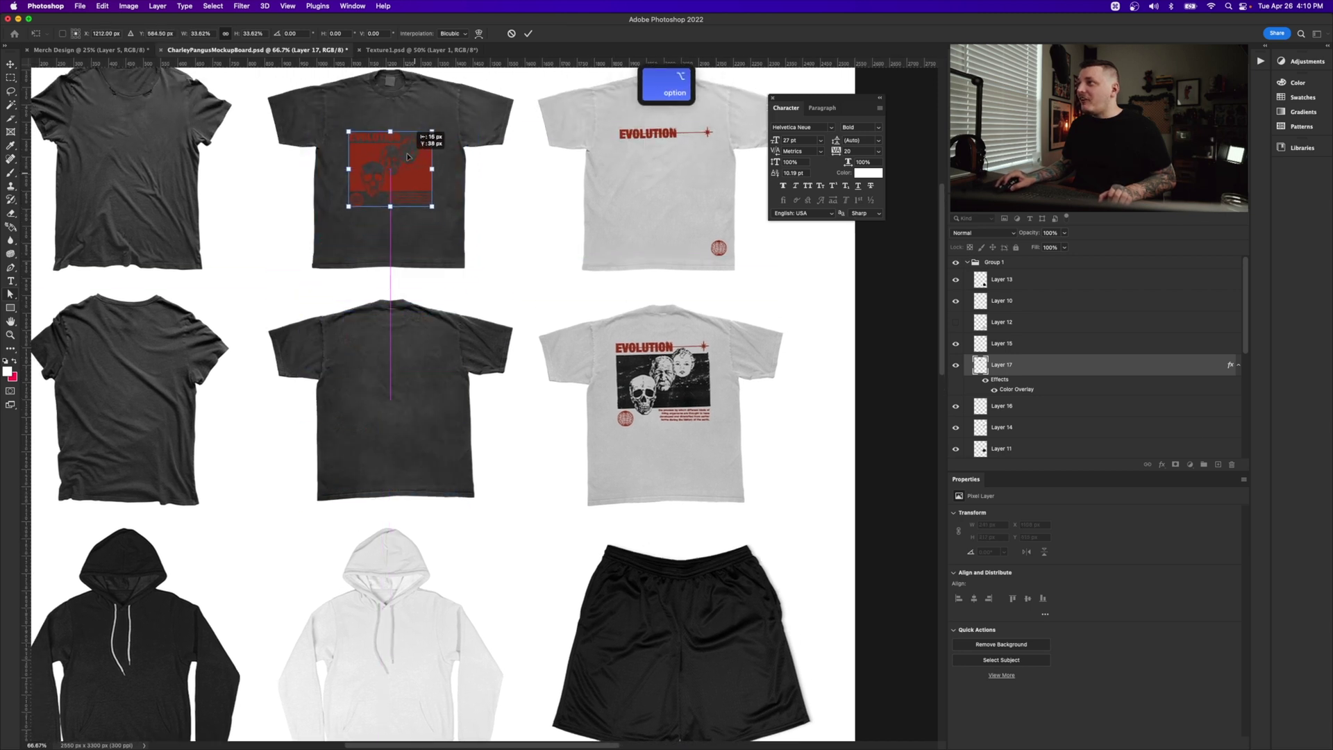
{"action": "key", "text": "Return"}
- Place a tilted copy of the red artwork on one leg of the black shorts and move a globe copy near the opposite waistband
{"action": "left_click_drag", "start_coordinate": [228, 125], "coordinate": [191, 104]}
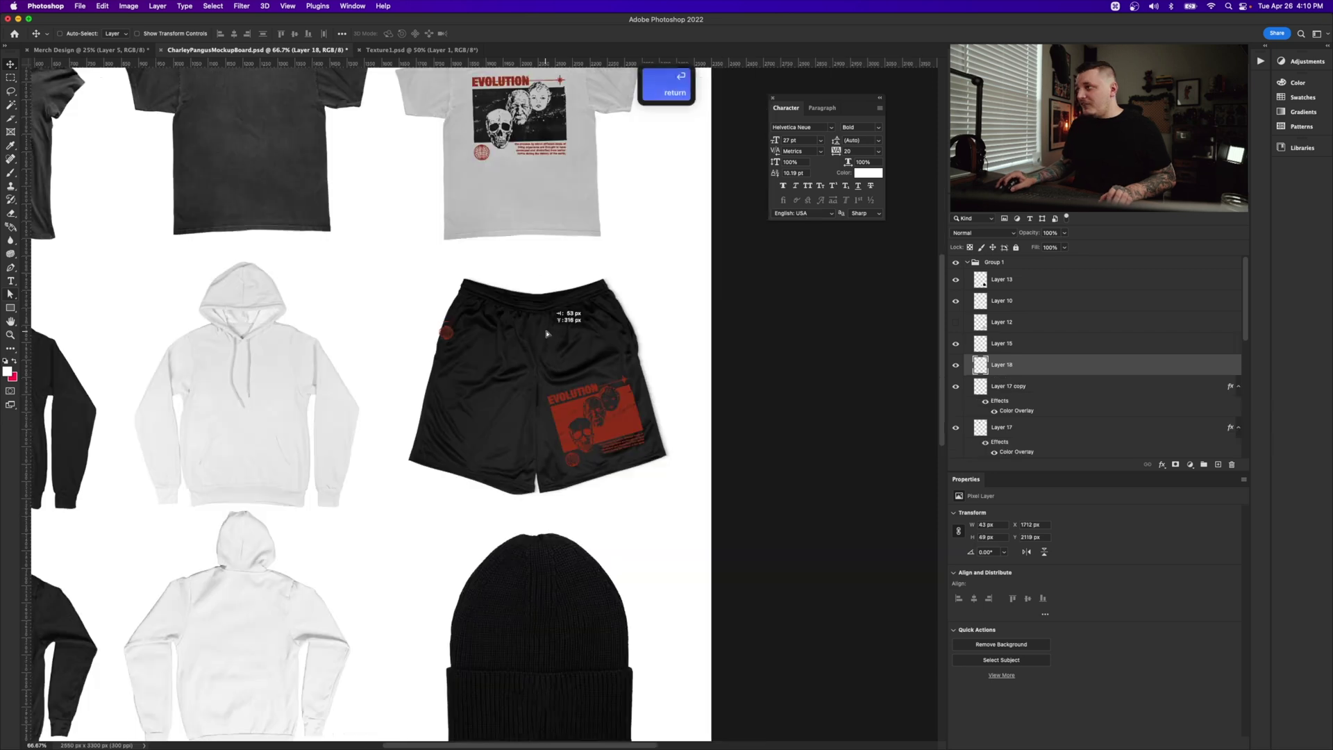
{"action": "left_click_drag", "start_coordinate": [587, 312], "coordinate": [571, 305]}
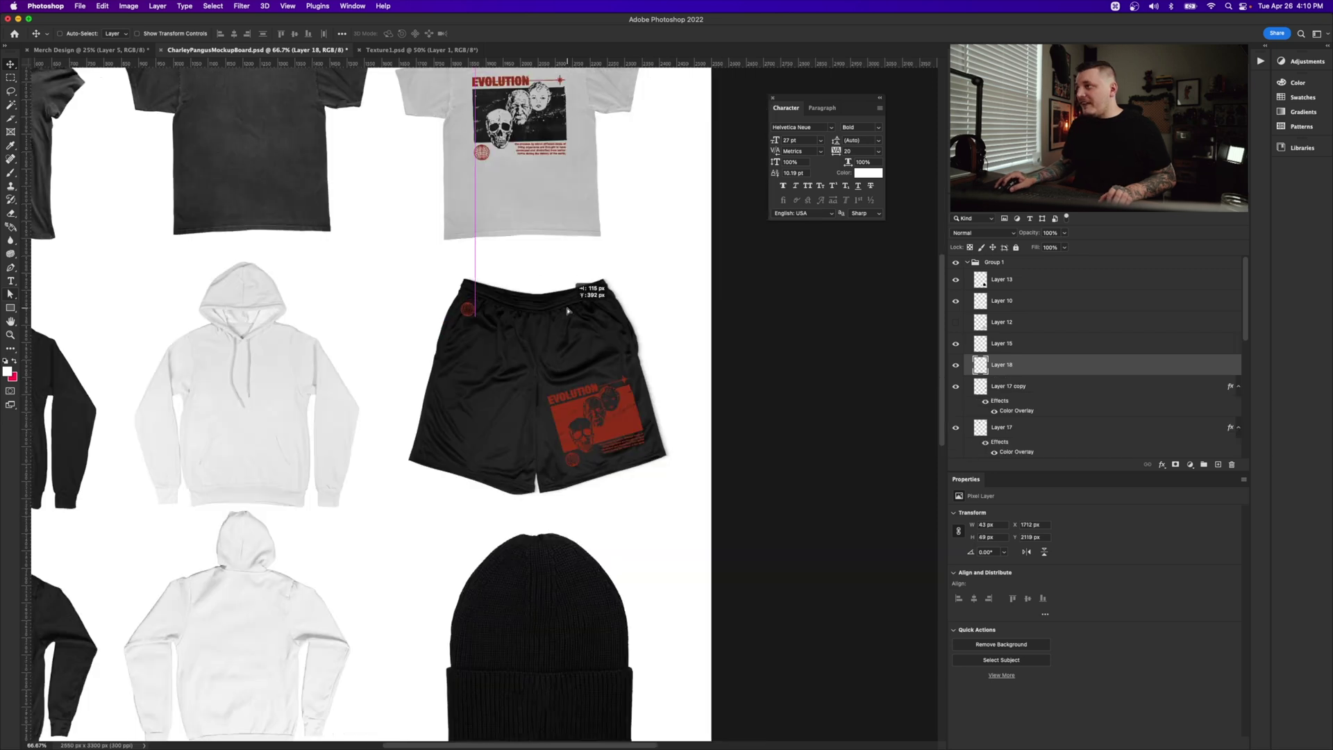
- Recolor the artwork copy on the wrinkled dark T-shirt light grey (d5d5d5) and place matching paragraph and globe copies on the shirt's upper back
{"action": "key", "text": "z"}
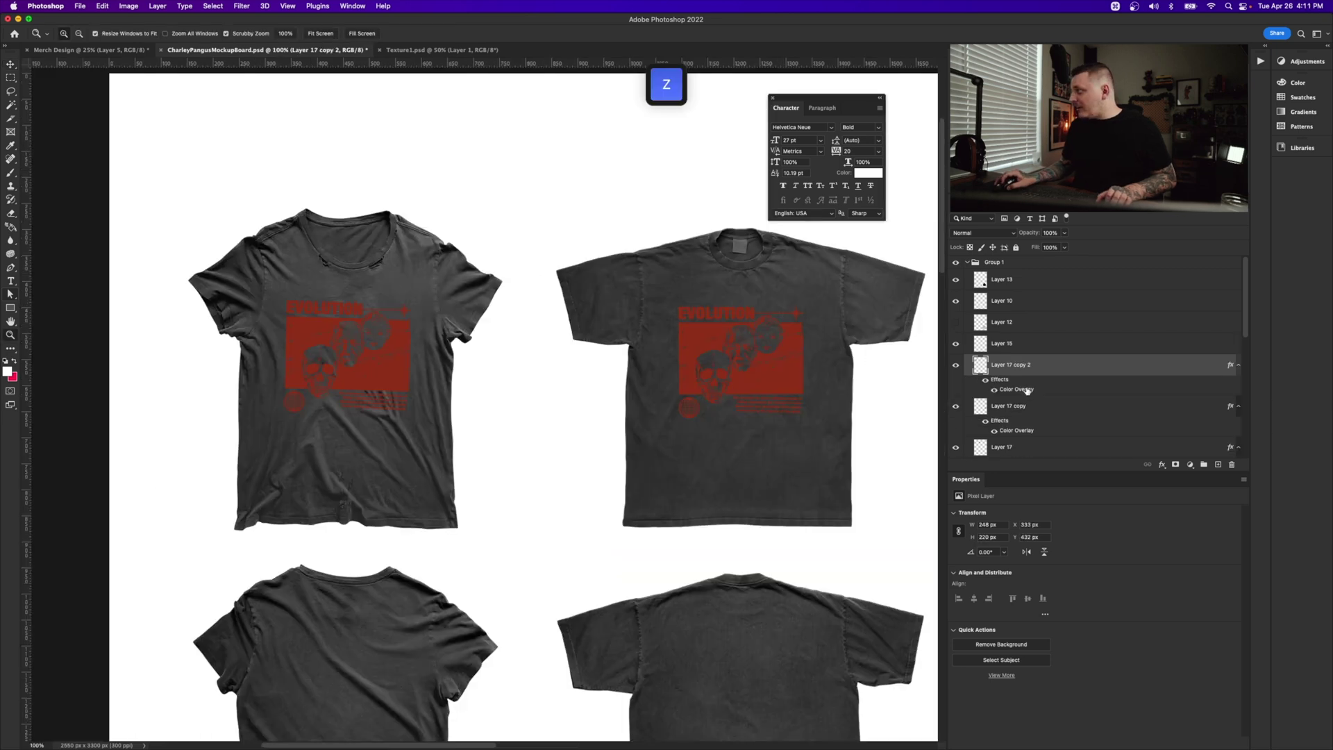
{"action": "double_click", "coordinate": [1027, 389]}
{"action": "left_click", "coordinate": [823, 286]}
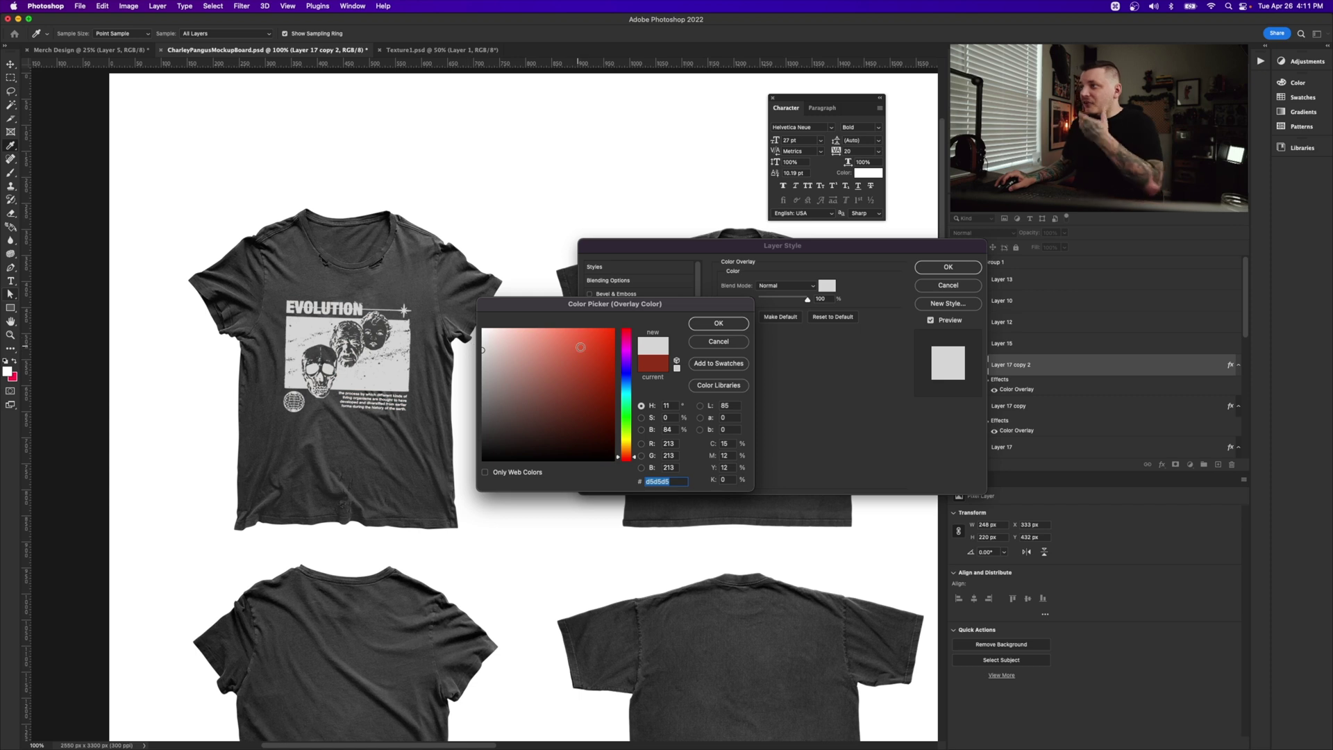
{"action": "left_click", "coordinate": [545, 342]}
{"action": "left_click_drag", "start_coordinate": [545, 341], "coordinate": [457, 326]}
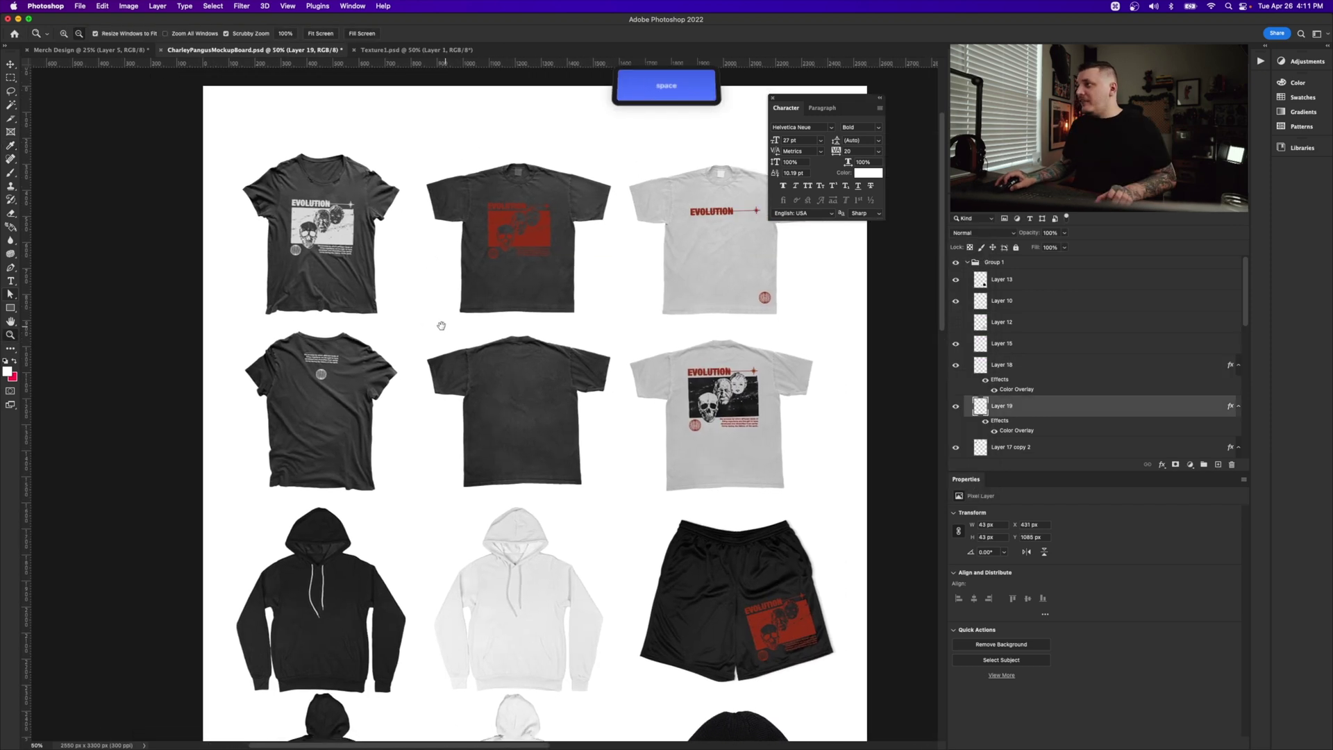
{"action": "left_click_drag", "start_coordinate": [737, 430], "coordinate": [699, 403]}
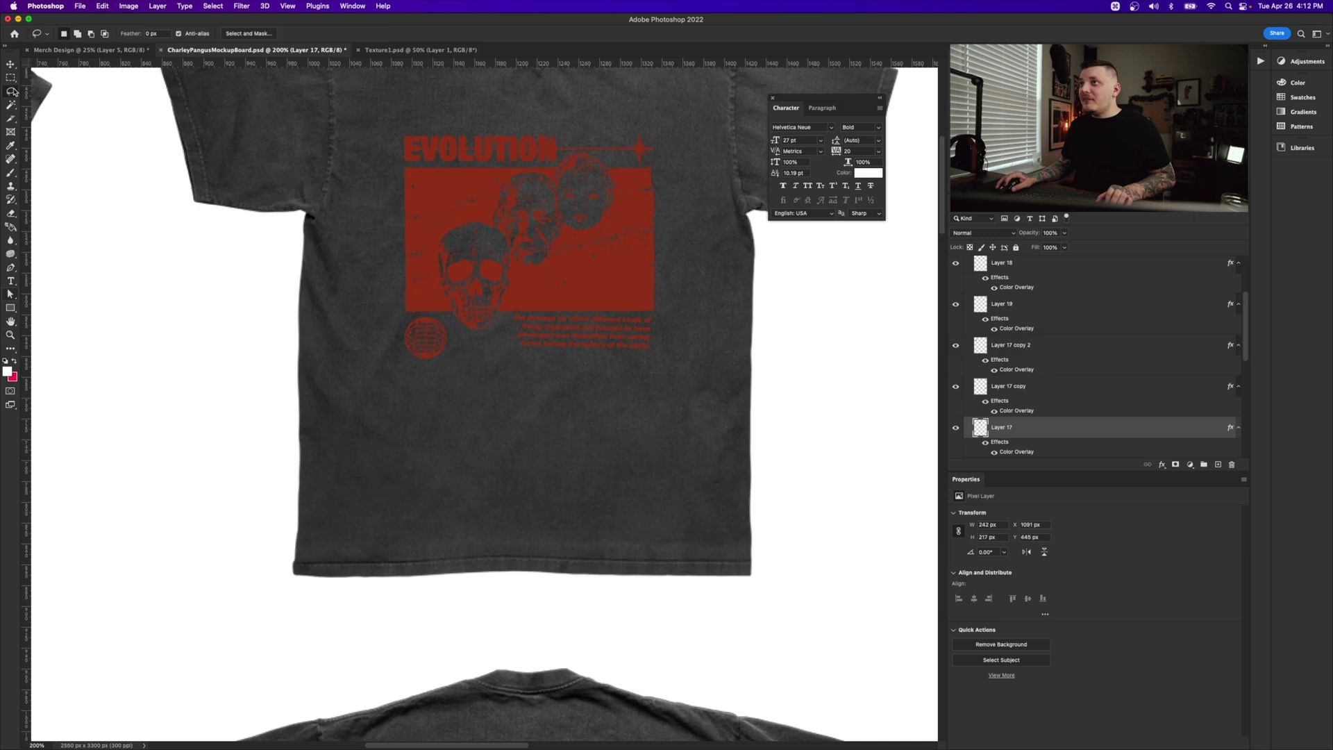
- Lasso and copy the EVOLUTION title from Layer 17 onto the middle dark T-shirt's back and rotate it clockwise
{"action": "left_click_drag", "start_coordinate": [10, 91], "coordinate": [10, 91]}
{"action": "left_click", "coordinate": [48, 103]}
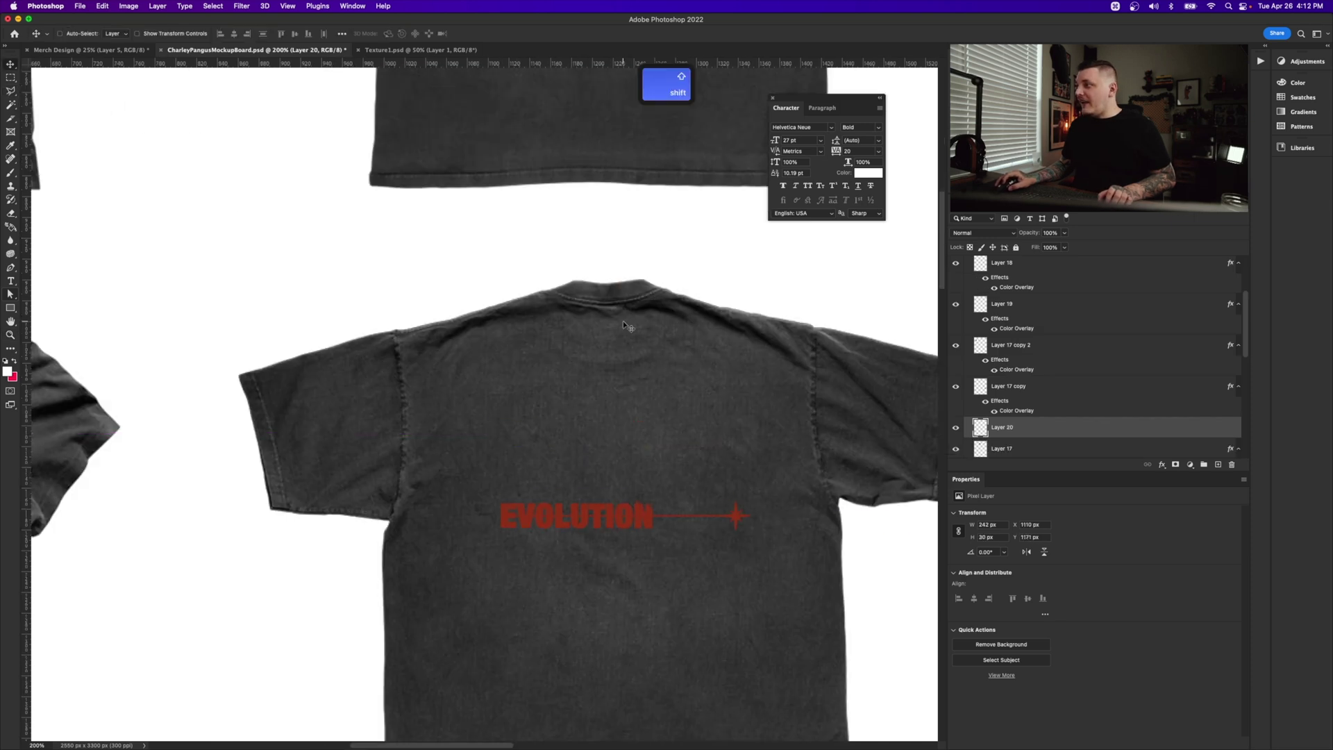
{"action": "key", "text": "ctrl+t"}
{"action": "left_click_drag", "start_coordinate": [623, 321], "coordinate": [752, 427]}
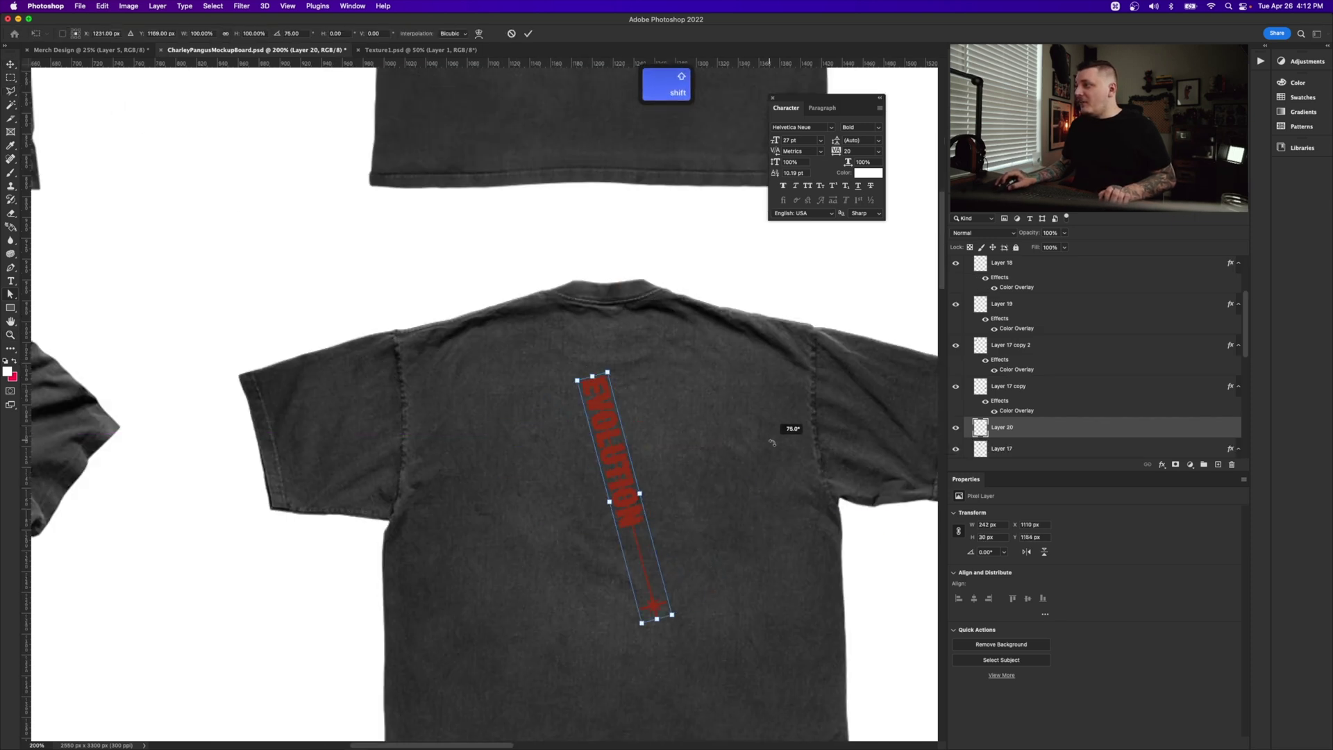